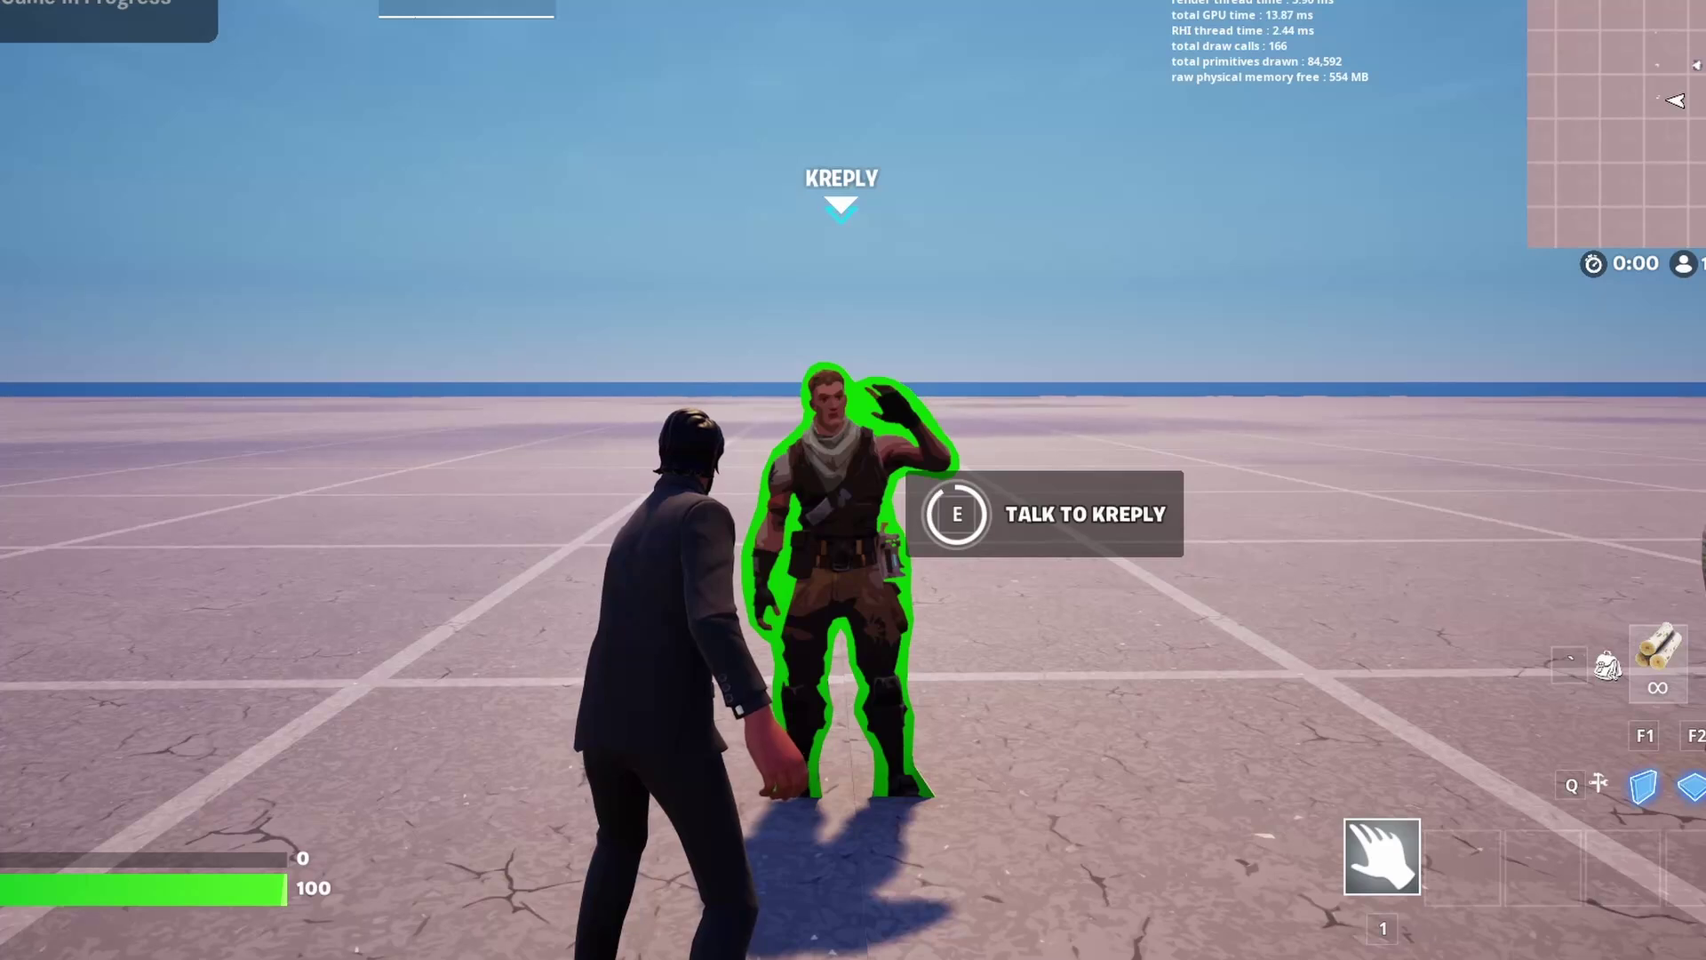
key(e)
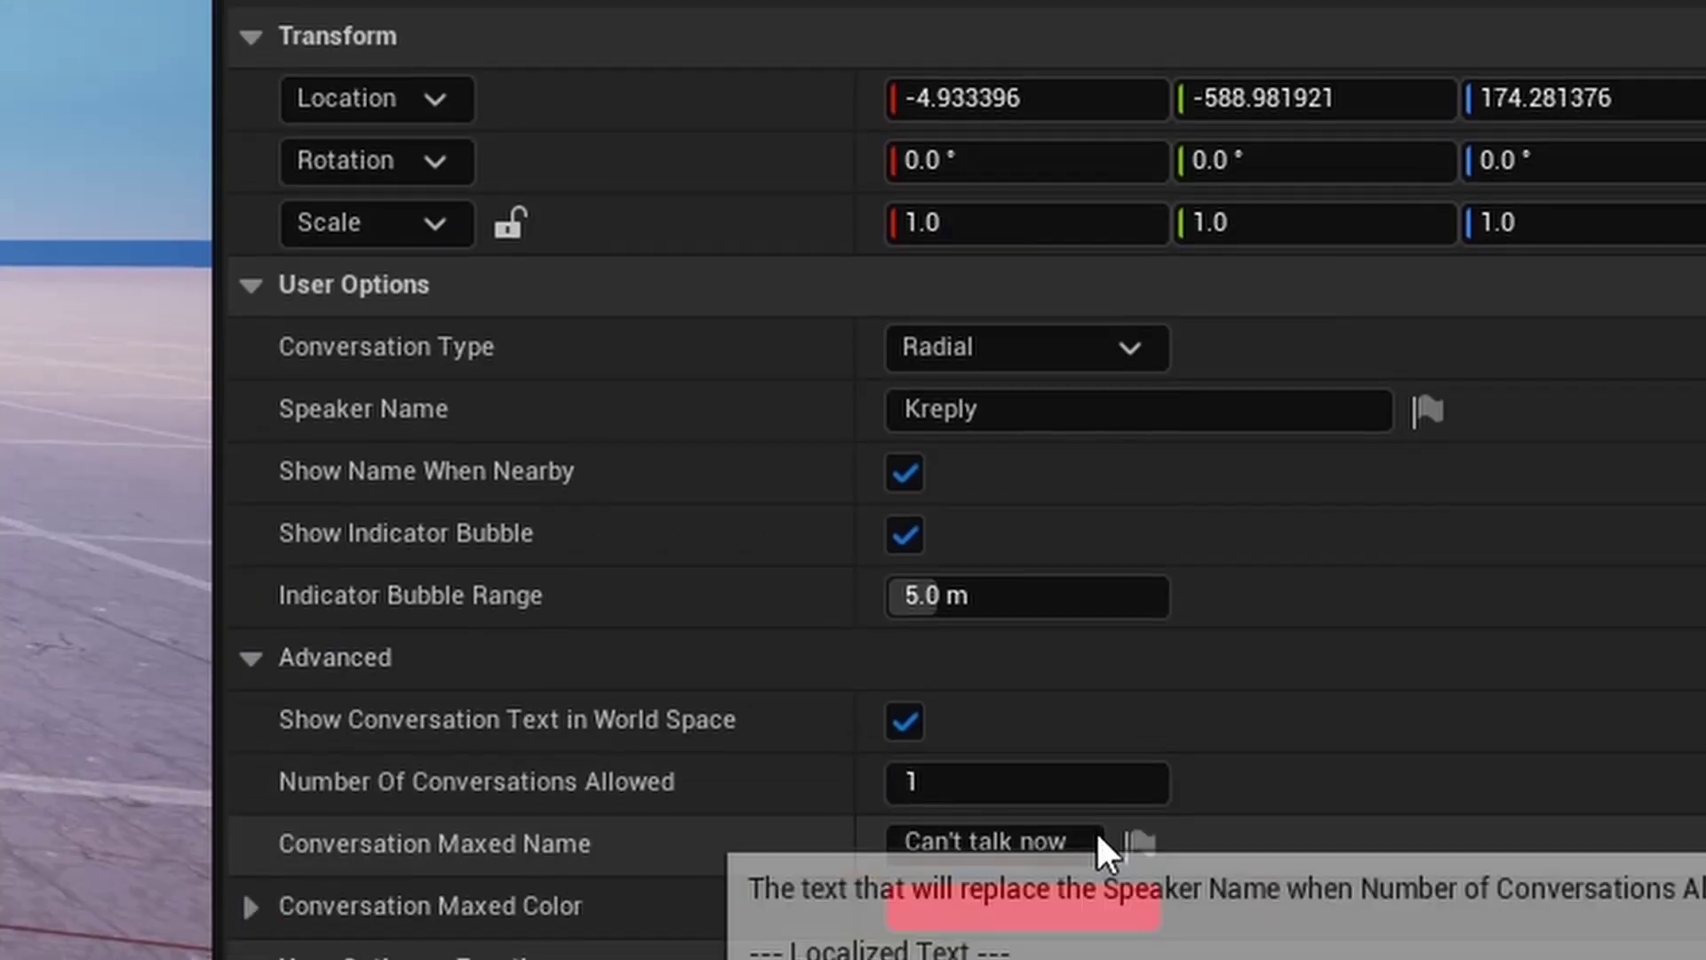
click(1084, 844)
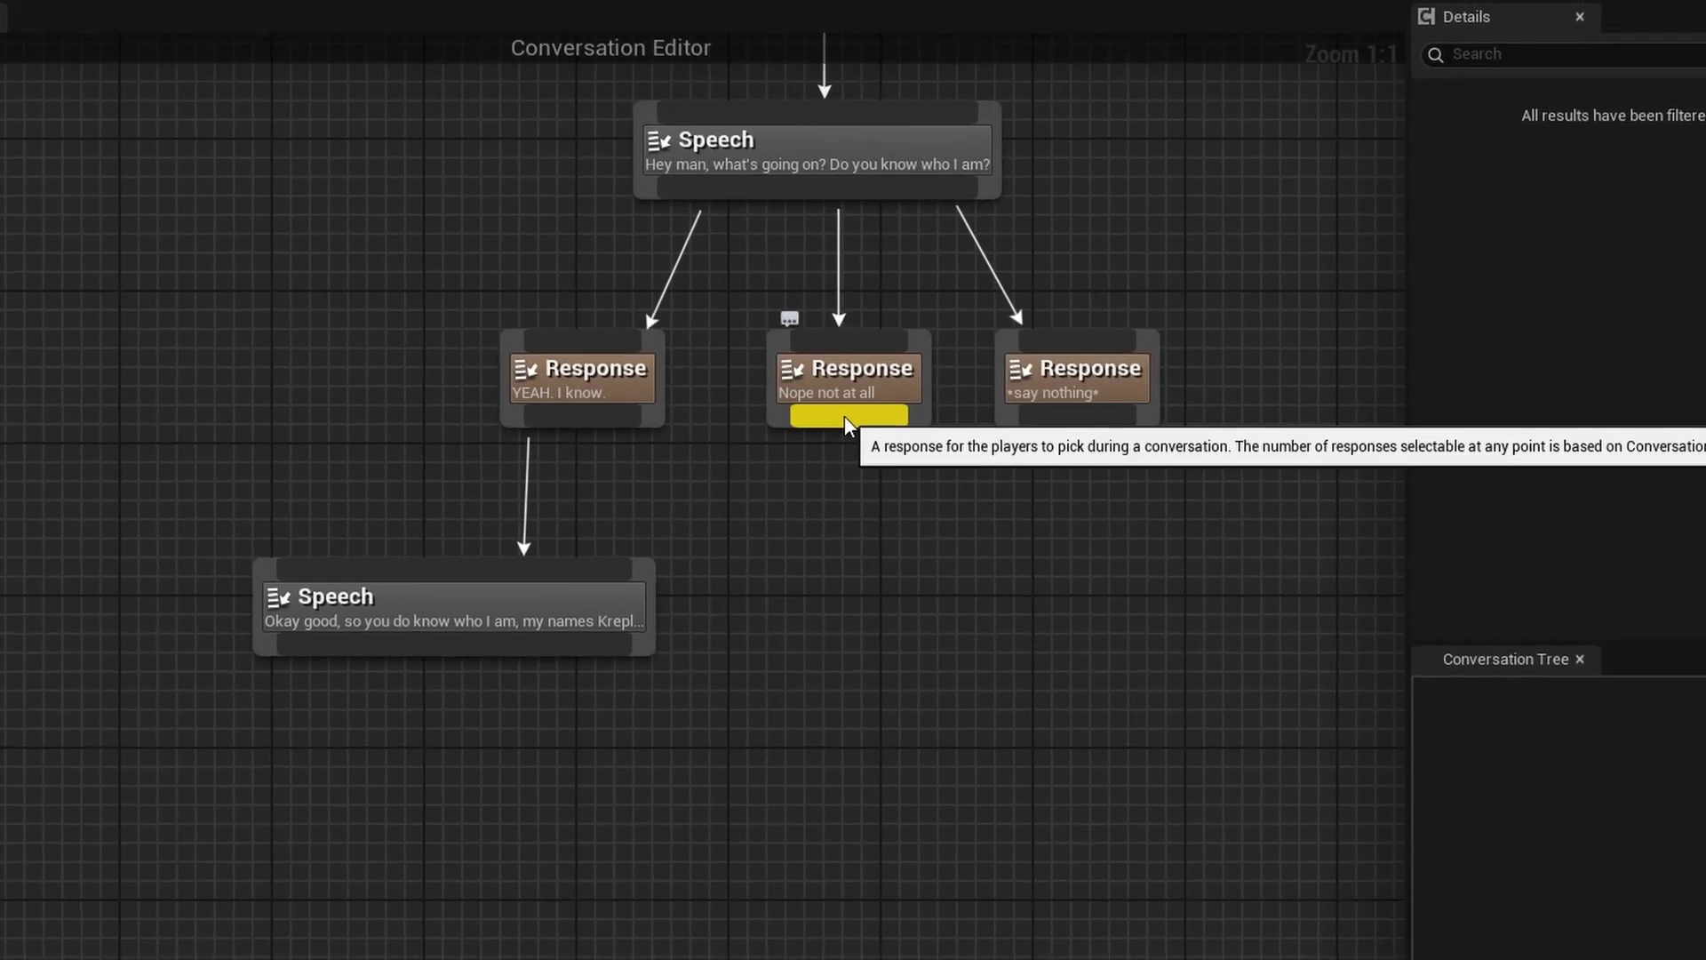
drag(845, 421, 860, 593)
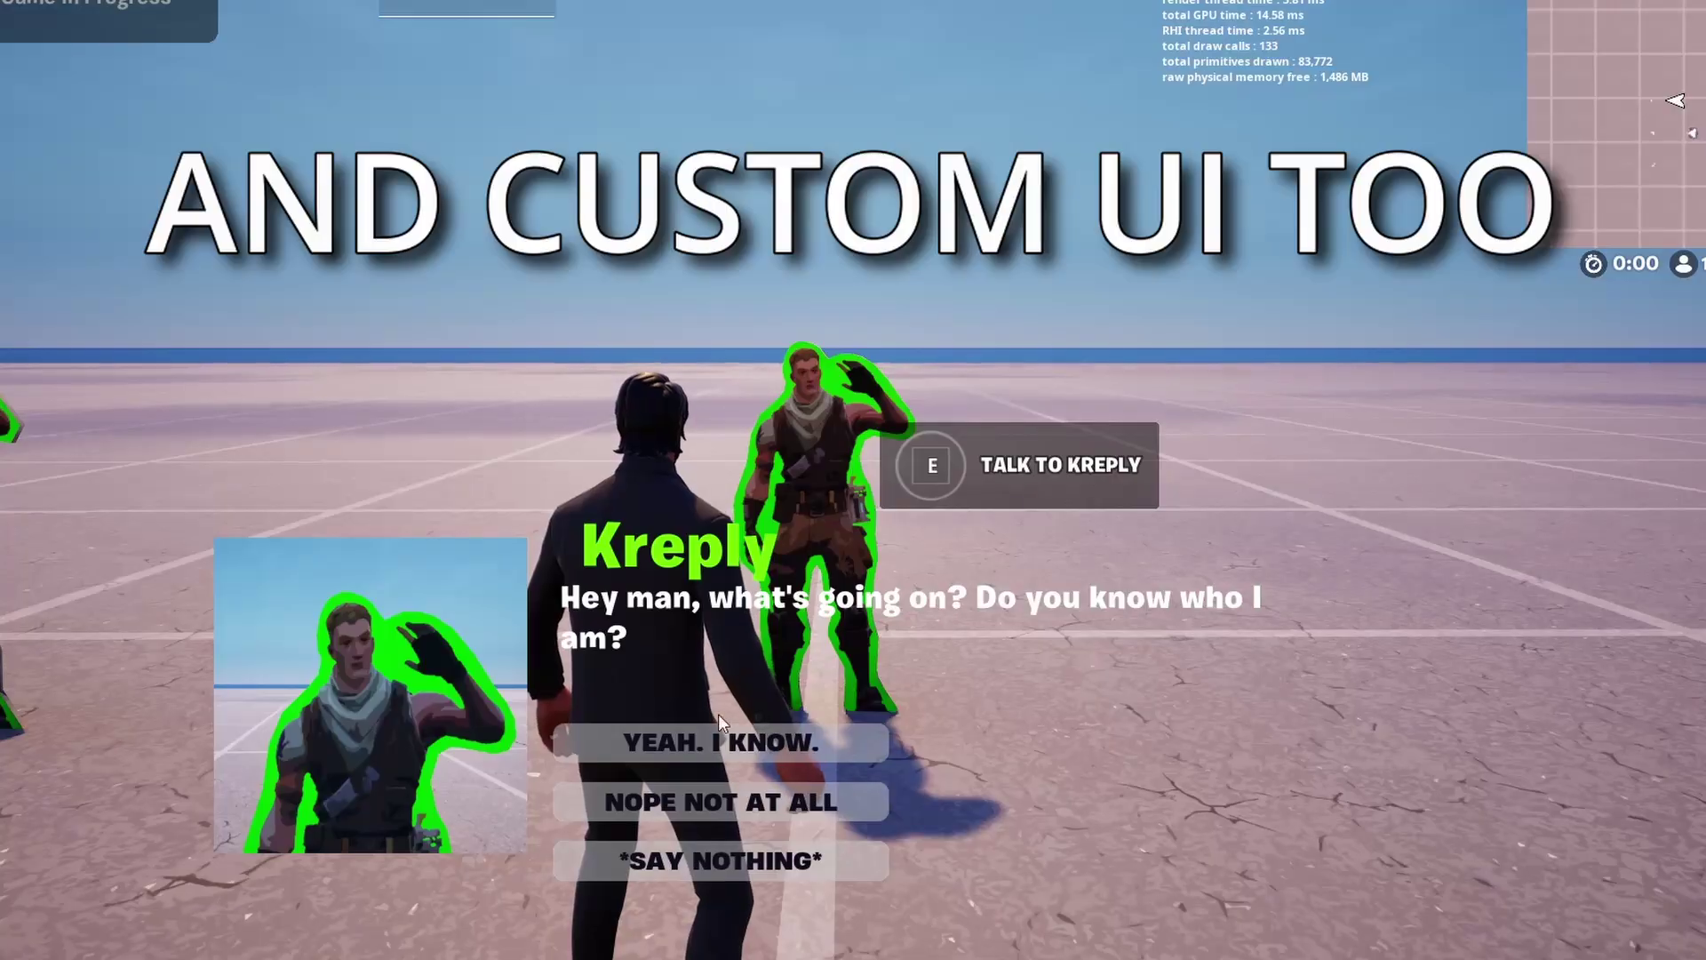
click(666, 800)
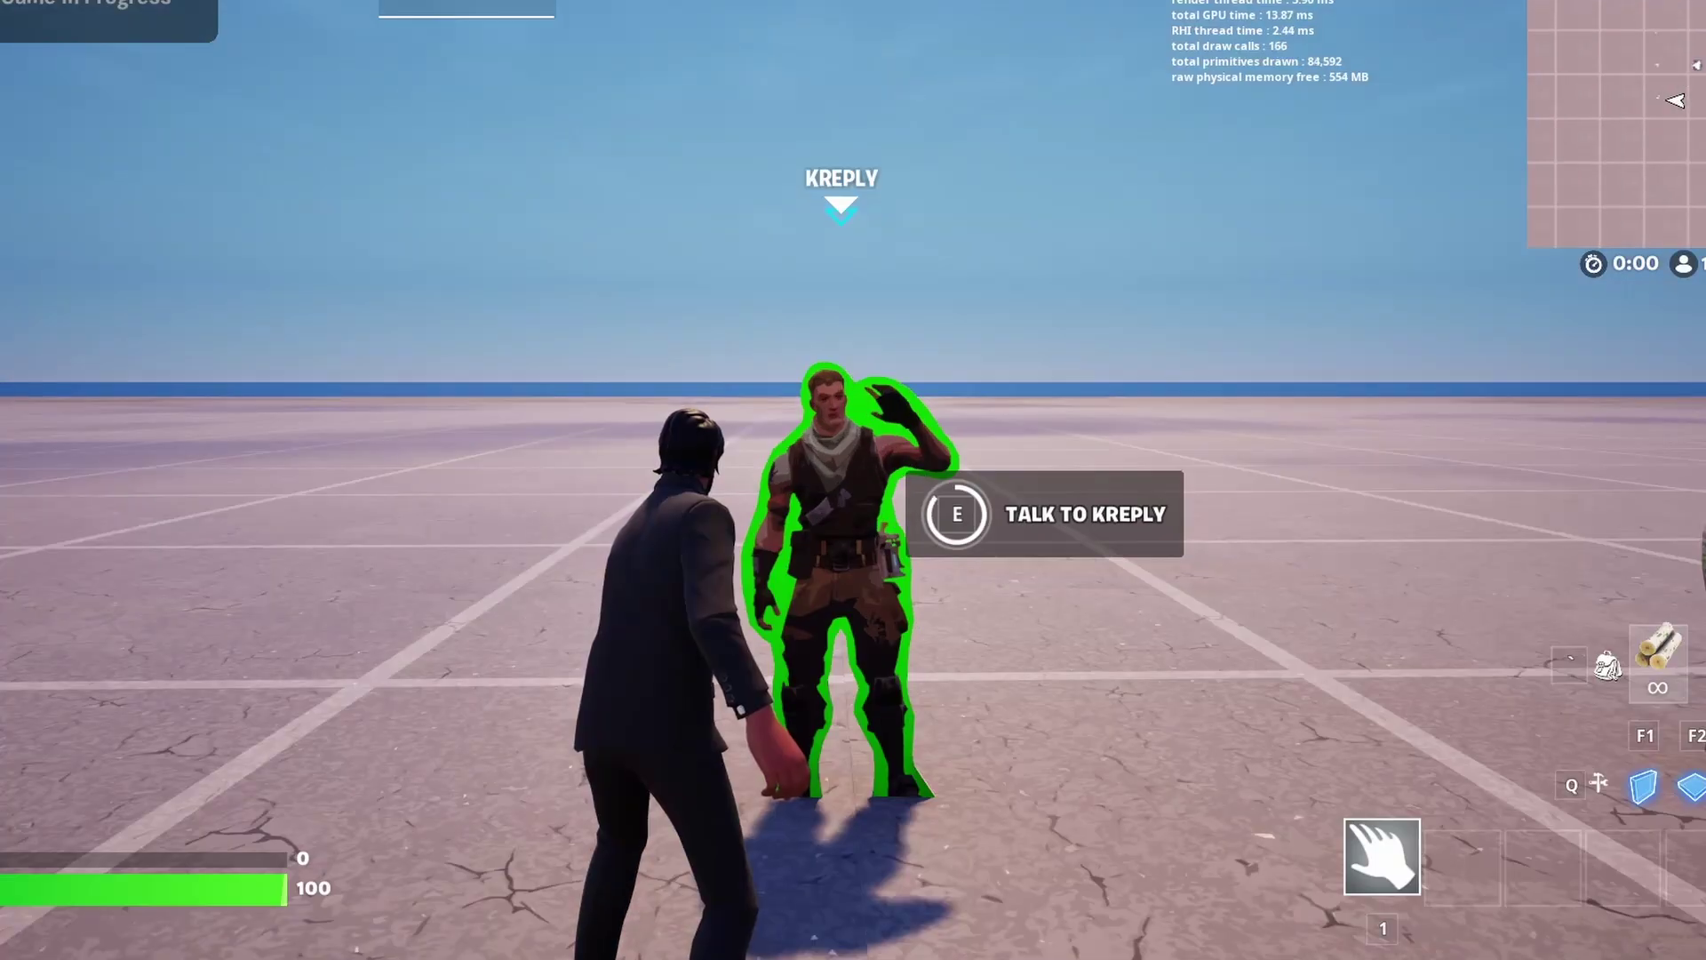
key(e)
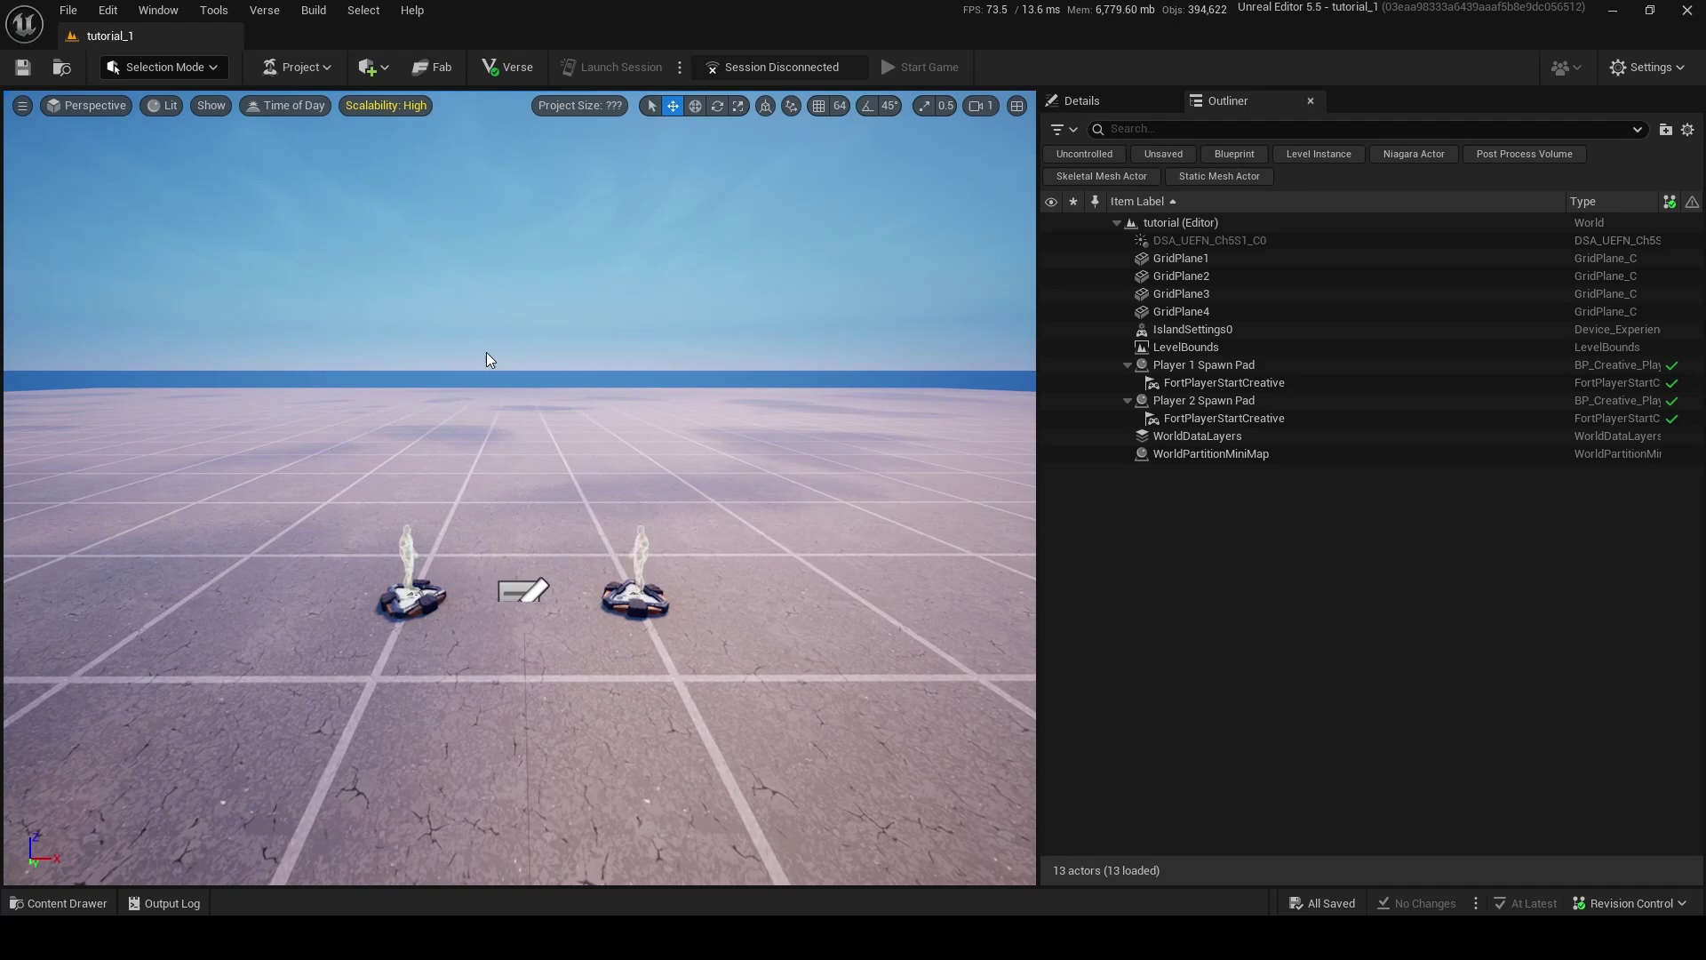
Search the Fortnite content for "conversat" and place a Conversation Device in the level.
right_drag(487, 361, 532, 382)
key(s)
right_drag(630, 327, 622, 311)
key(w)
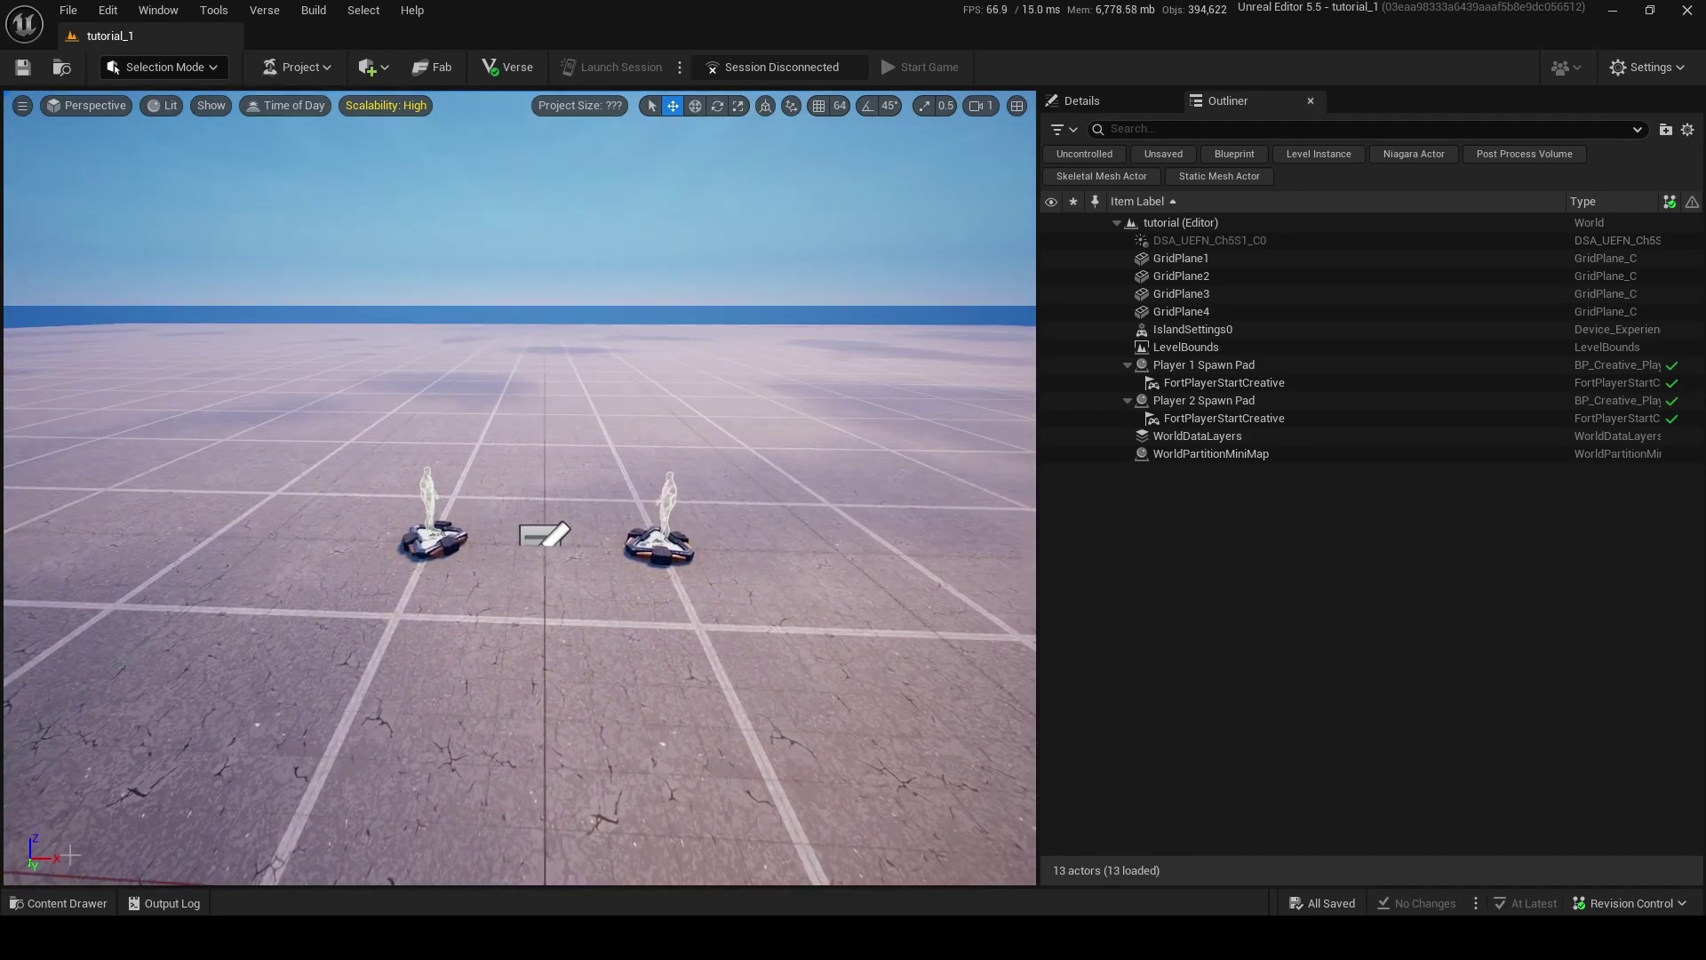
click(71, 904)
click(85, 752)
click(369, 673)
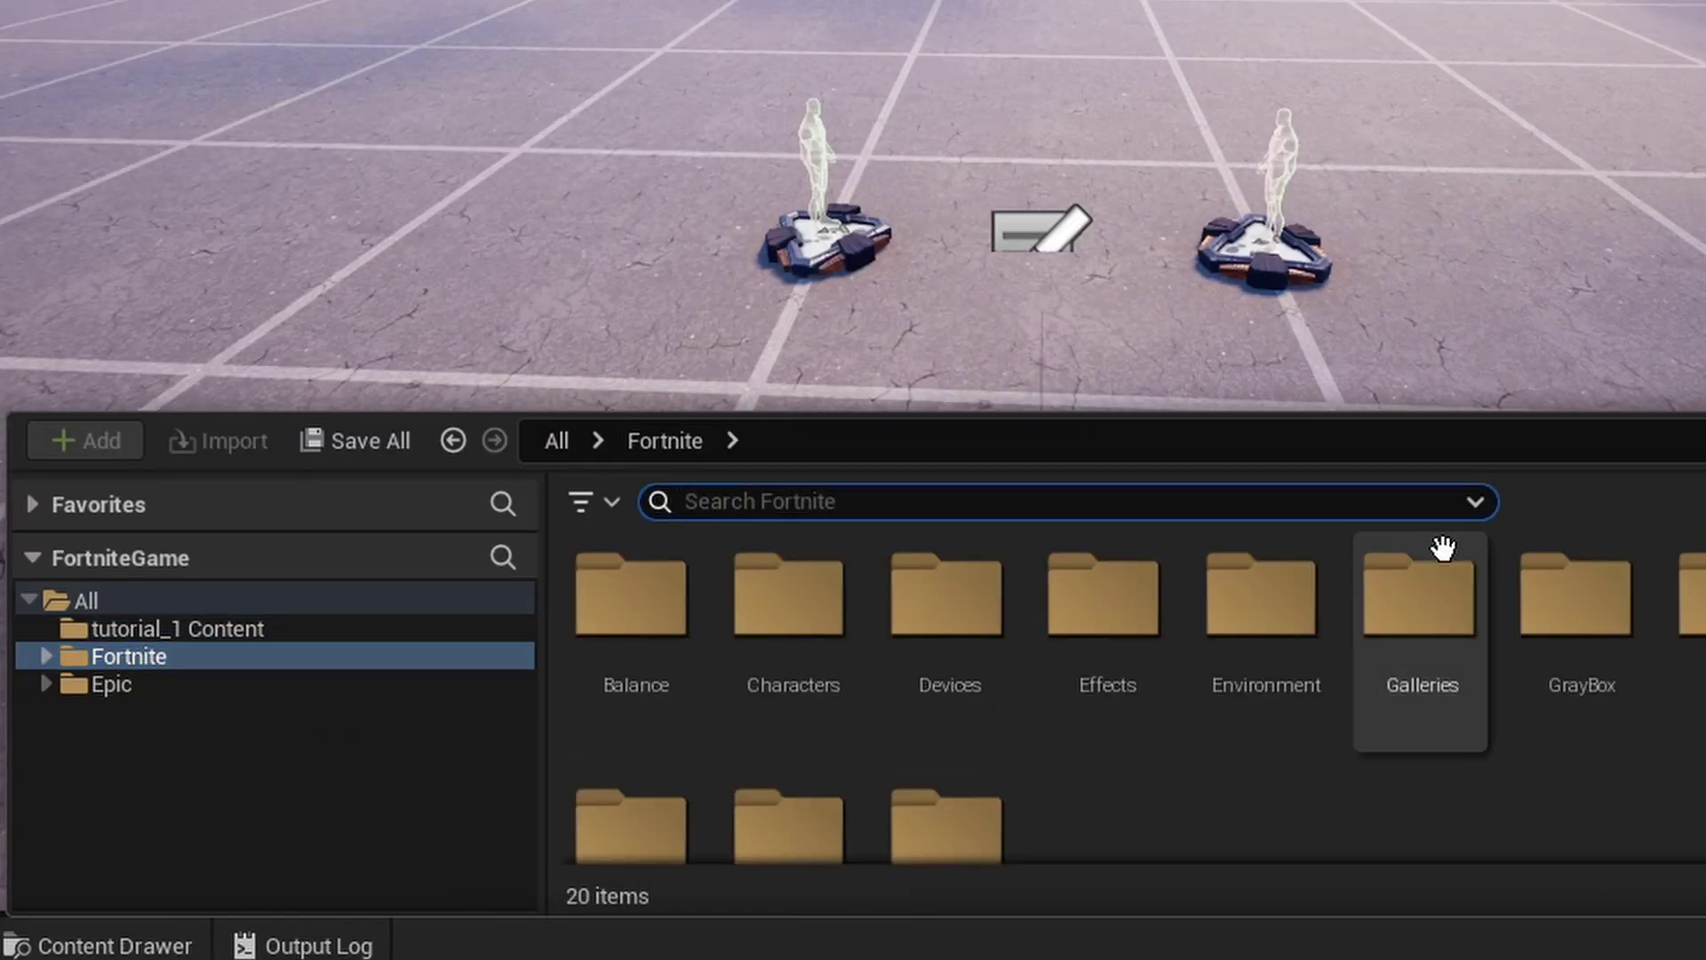
text(conversat)
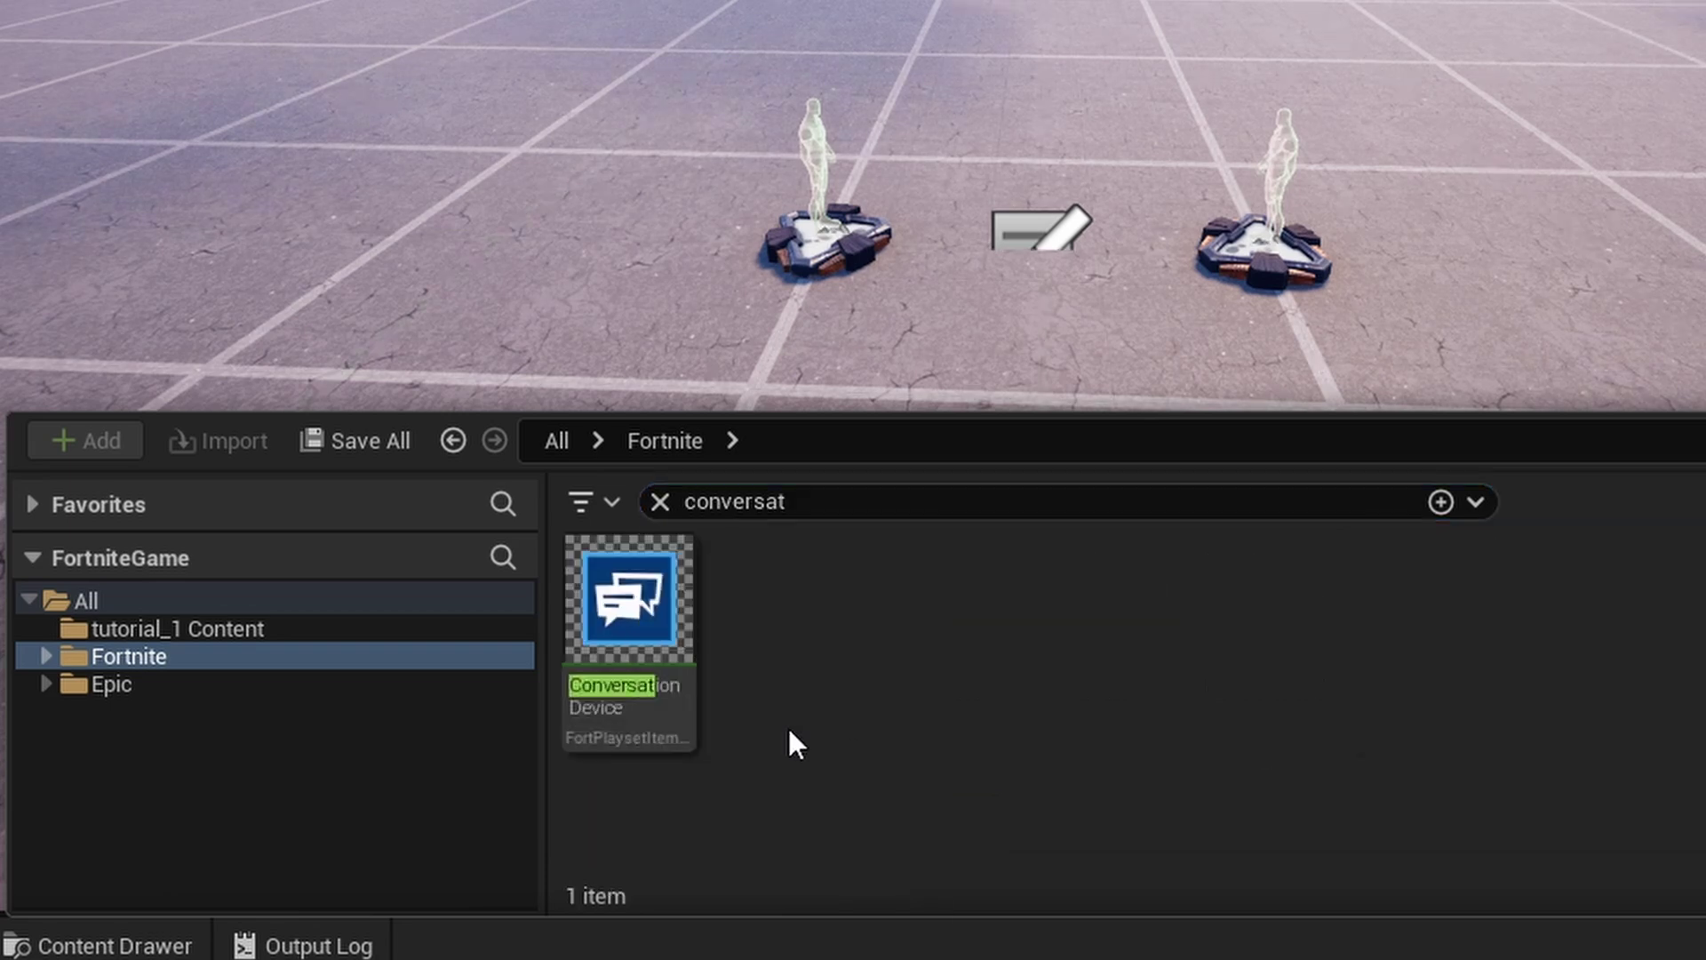
click(666, 693)
drag(629, 622, 973, 112)
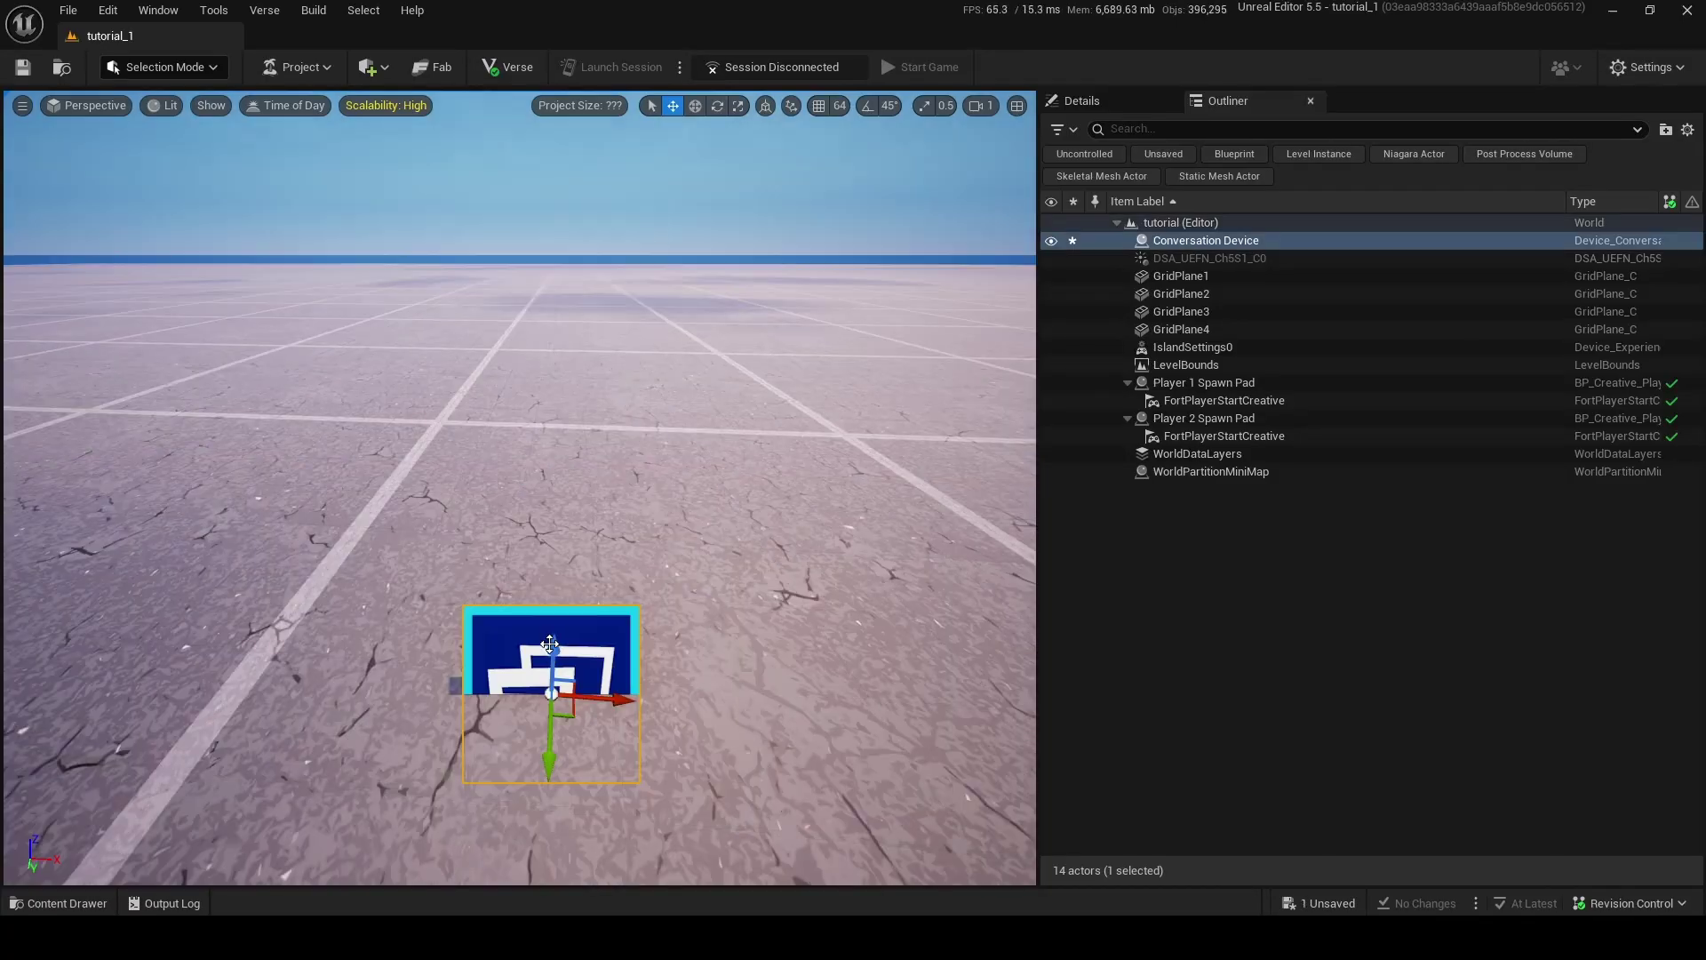
Raise the Conversation Device so that it floats fully above the ground.
drag(552, 647, 573, 293)
right_drag(573, 293, 569, 311)
key(s)
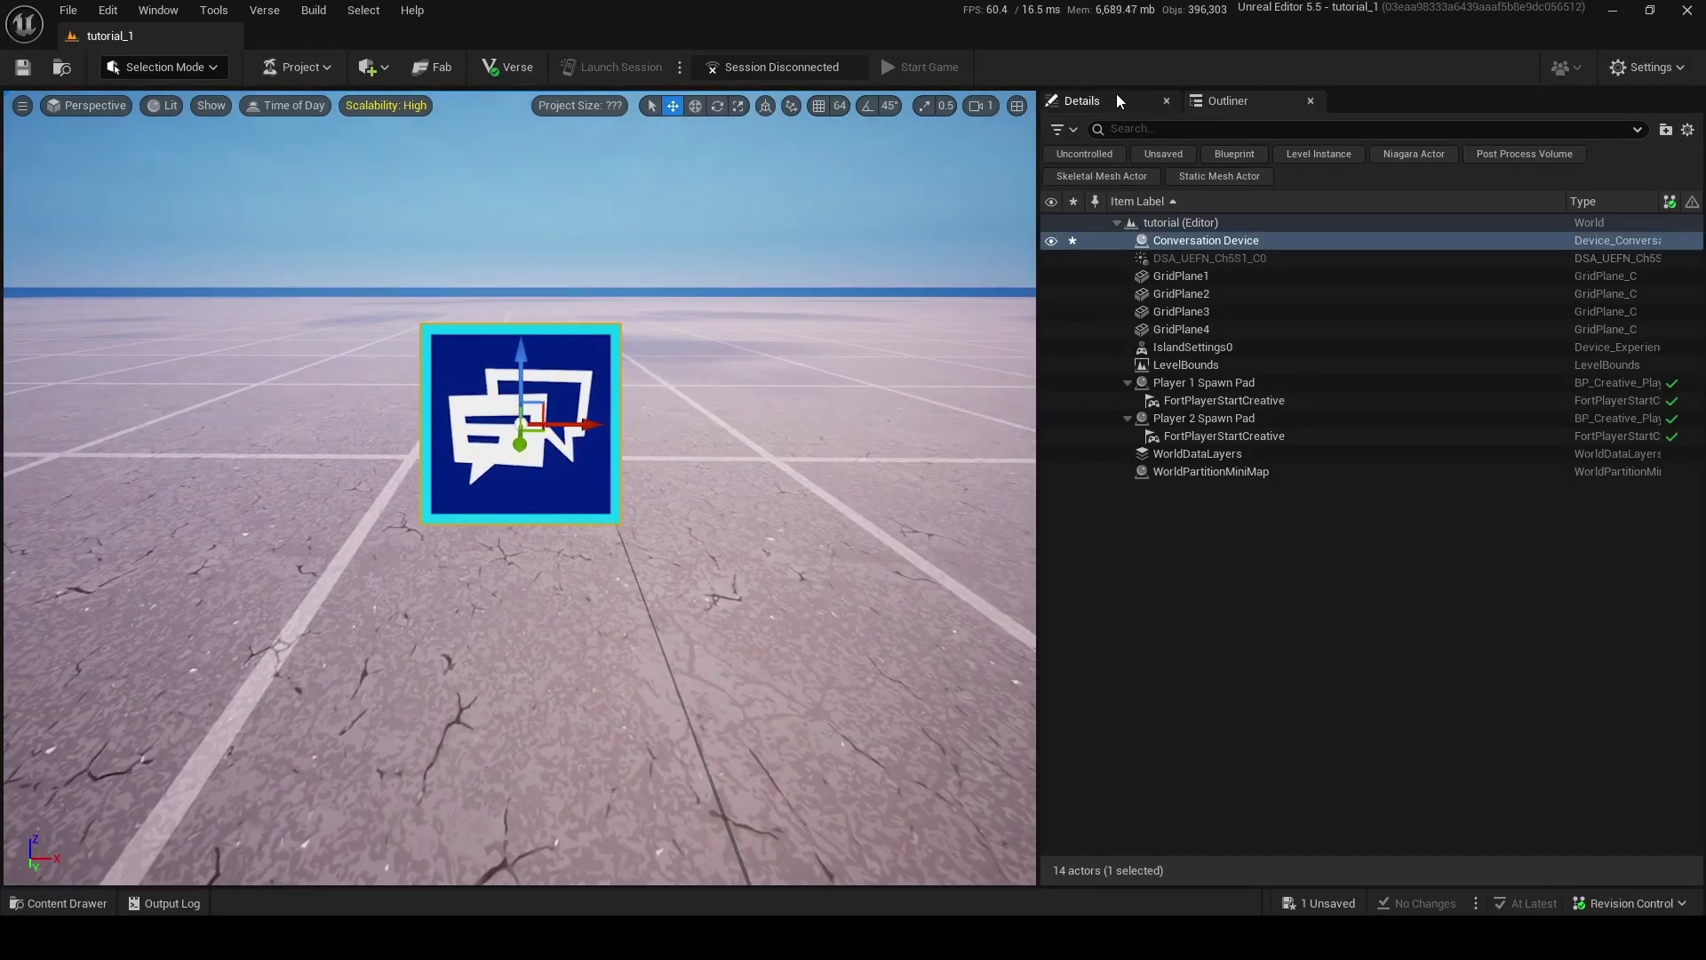
Set the Conversation Device's Speaker Name to "Kreply" in its user options.
click(1110, 99)
click(1373, 433)
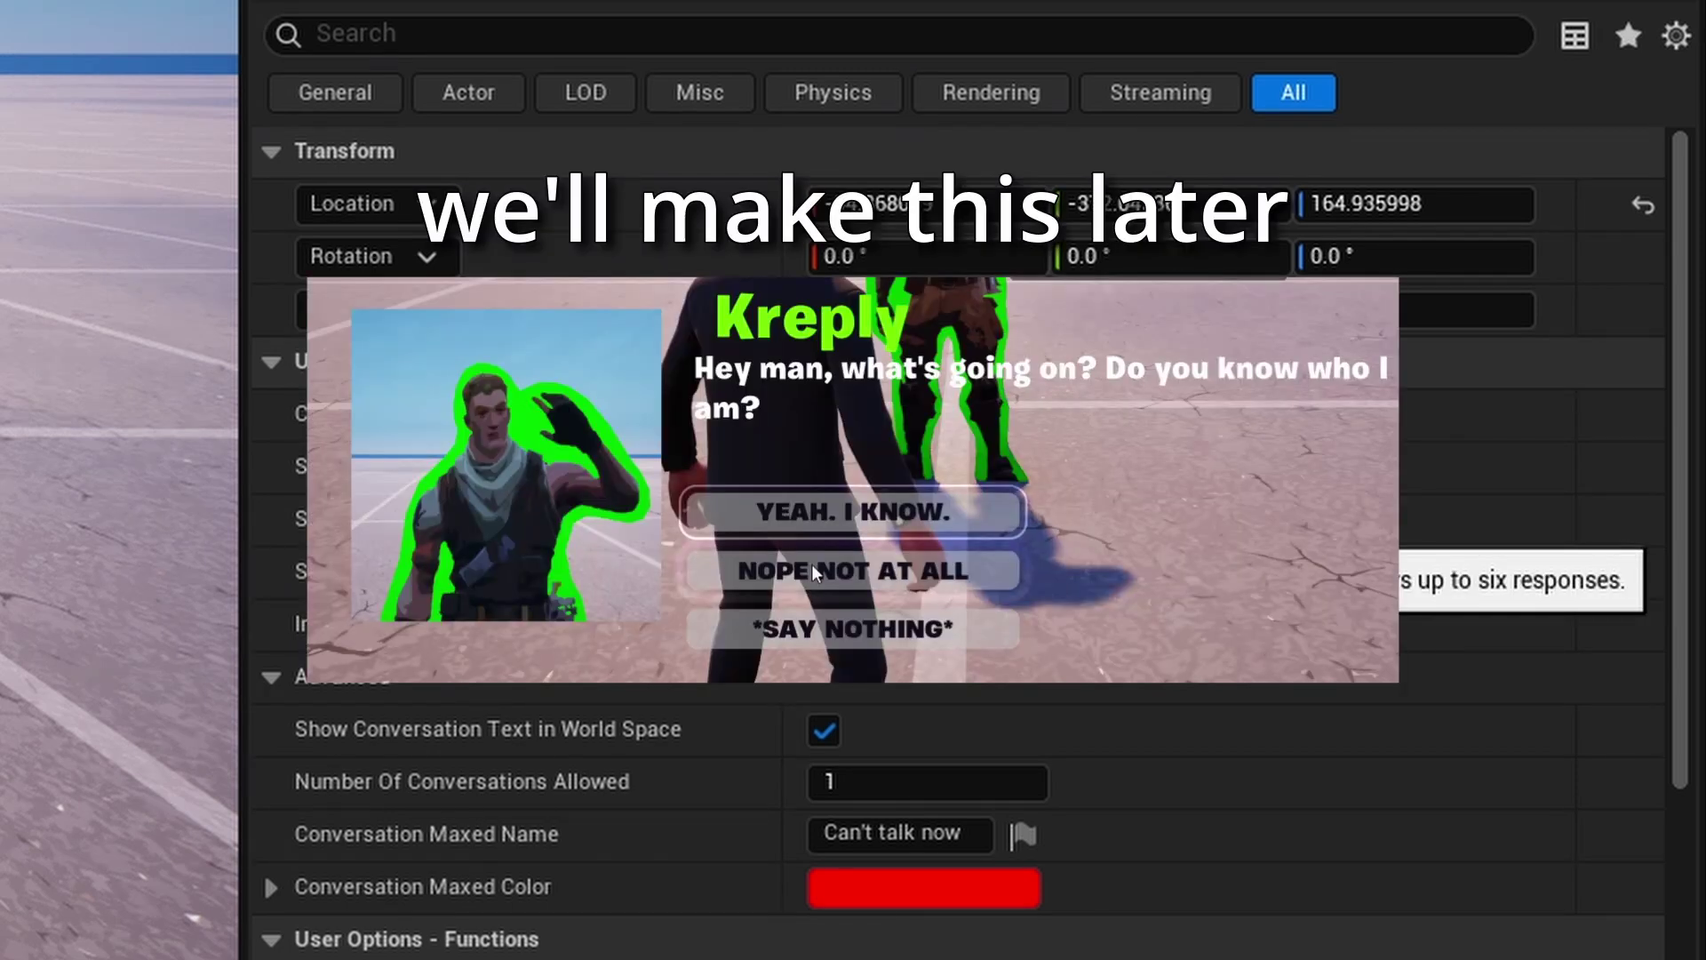
click(867, 448)
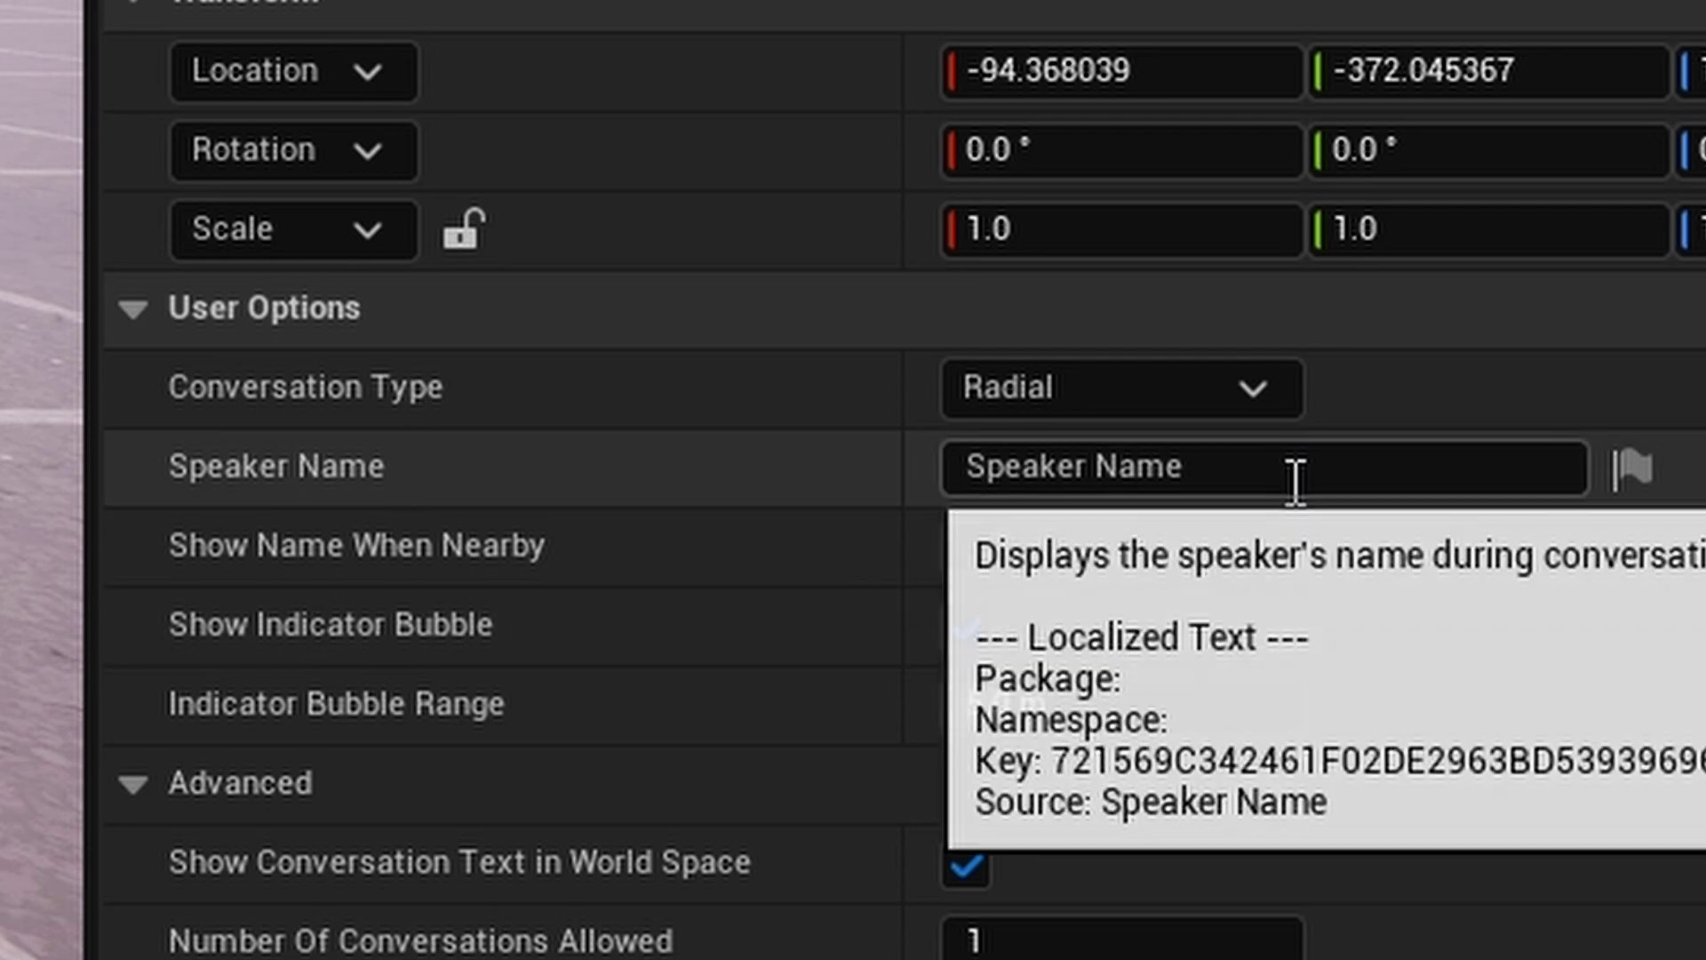
click(1306, 468)
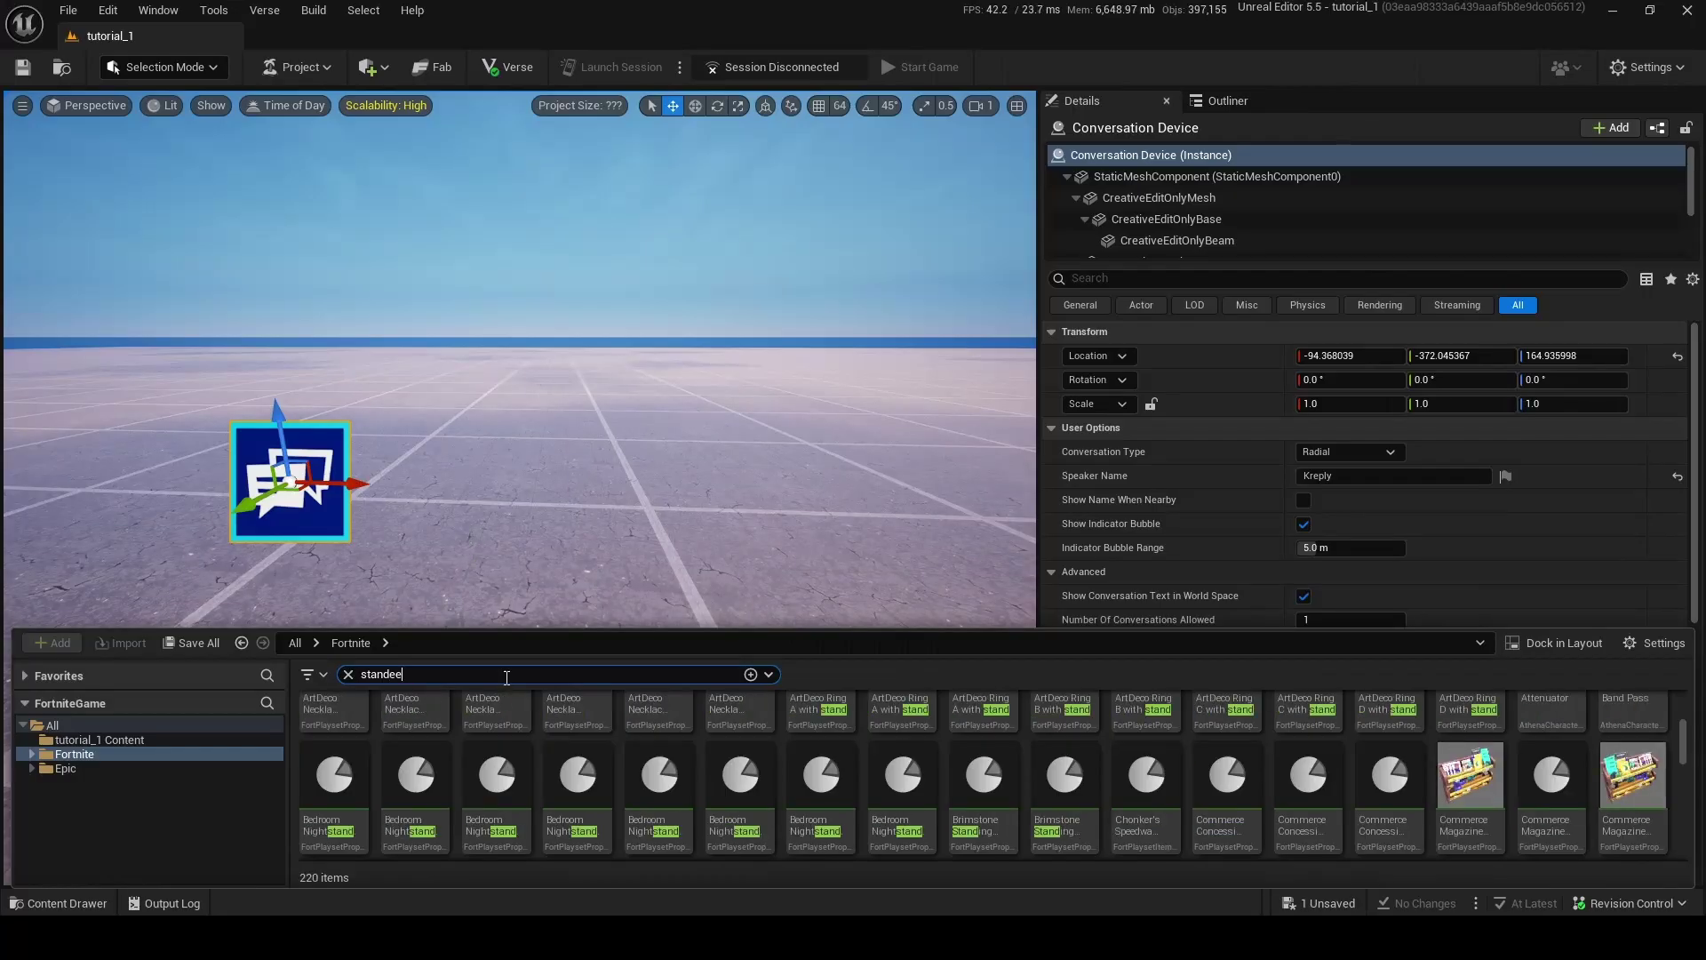
Search the Fortnite content for "standee" and place a character standee near the Conversation Device.
drag(408, 776, 481, 562)
key(w)
right_drag(481, 562, 498, 605)
key(e)
drag(596, 654, 578, 659)
right_drag(577, 659, 524, 660)
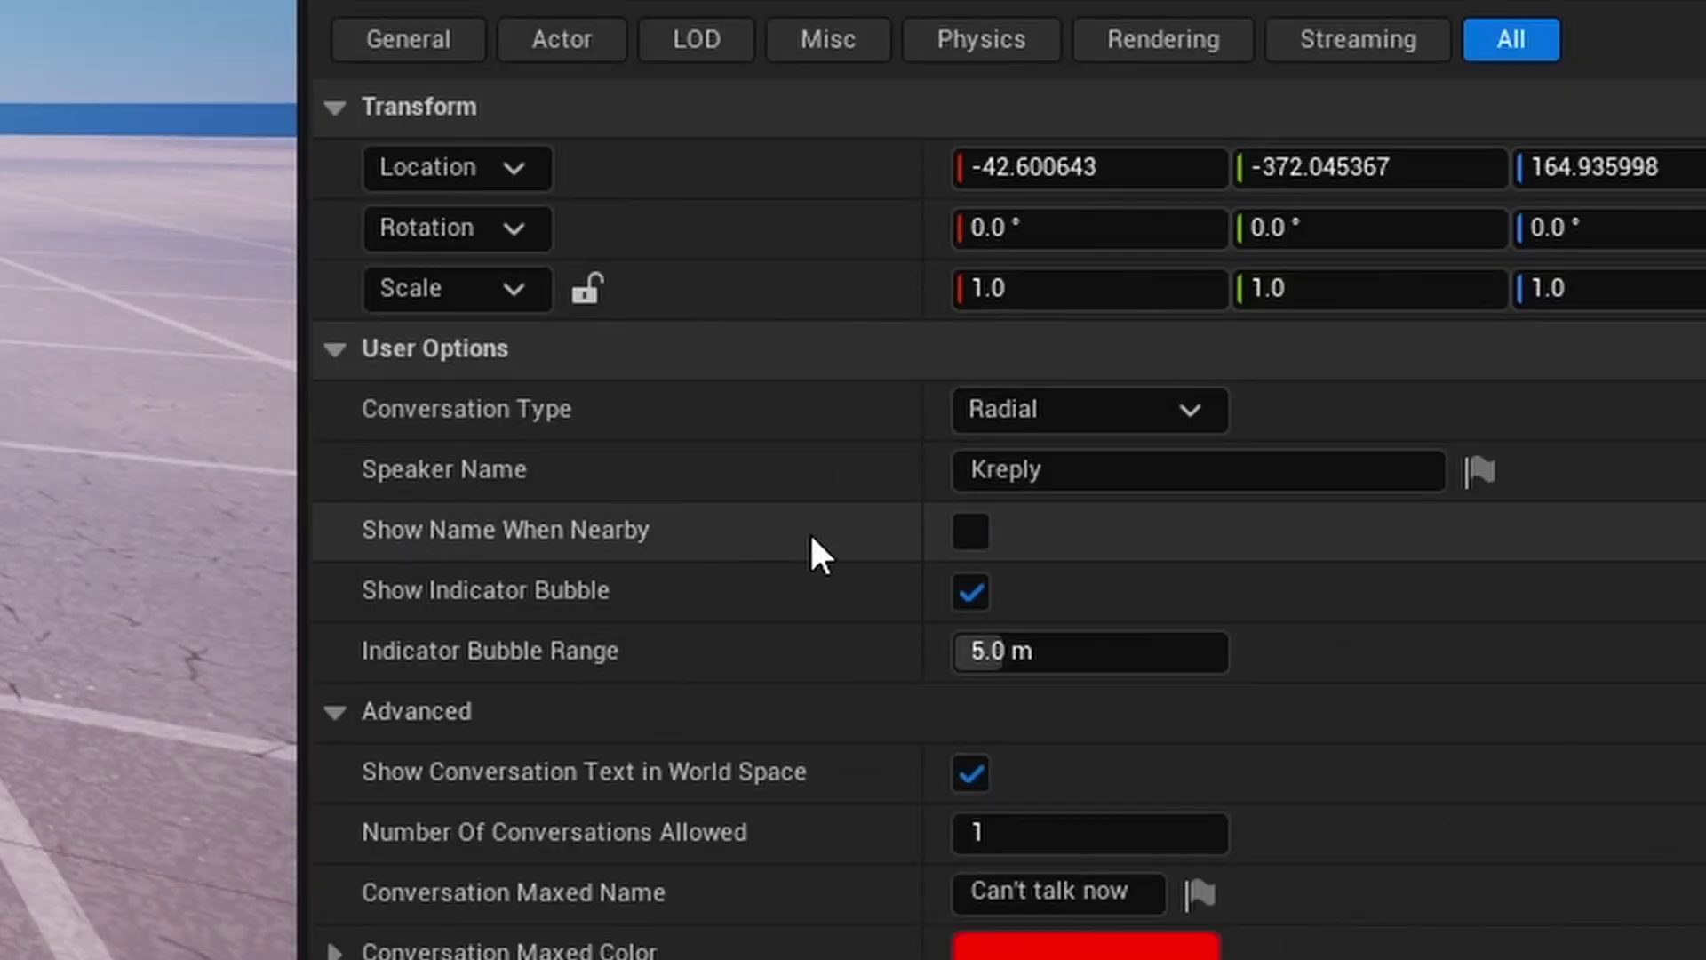
Enable Show Name When Nearby and move the Conversation Device onto the character, at about X -4.9, Y -589, Z 174.3.
click(965, 534)
drag(457, 514, 709, 445)
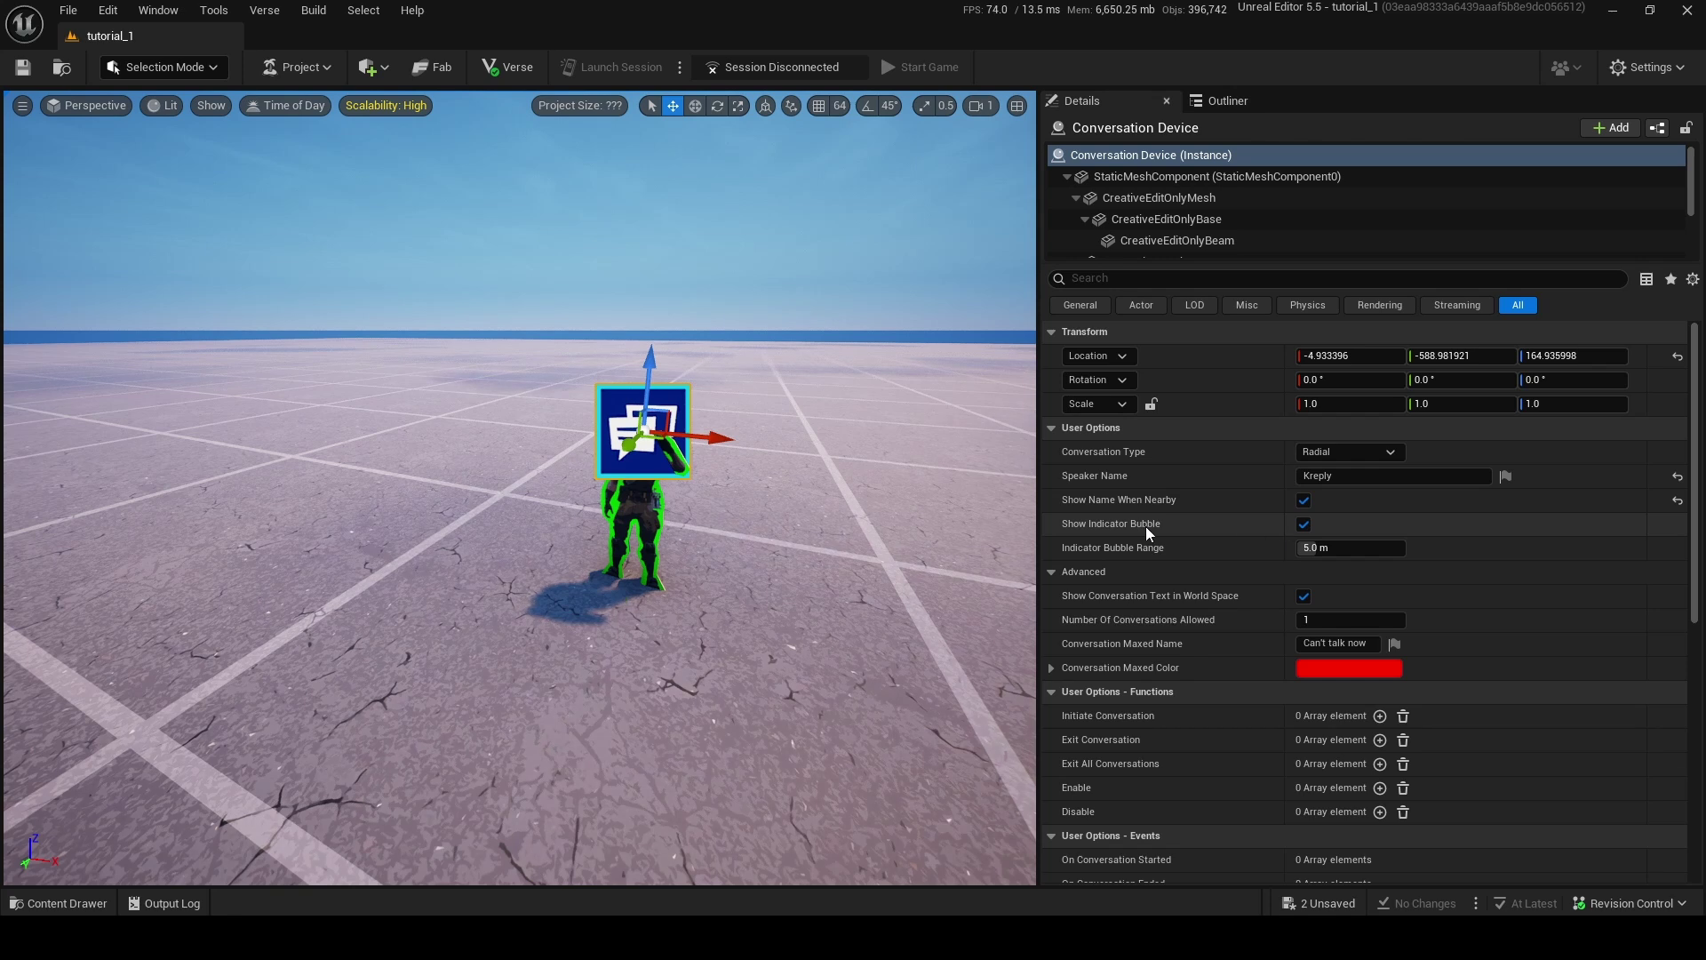
mouse_move(1134, 524)
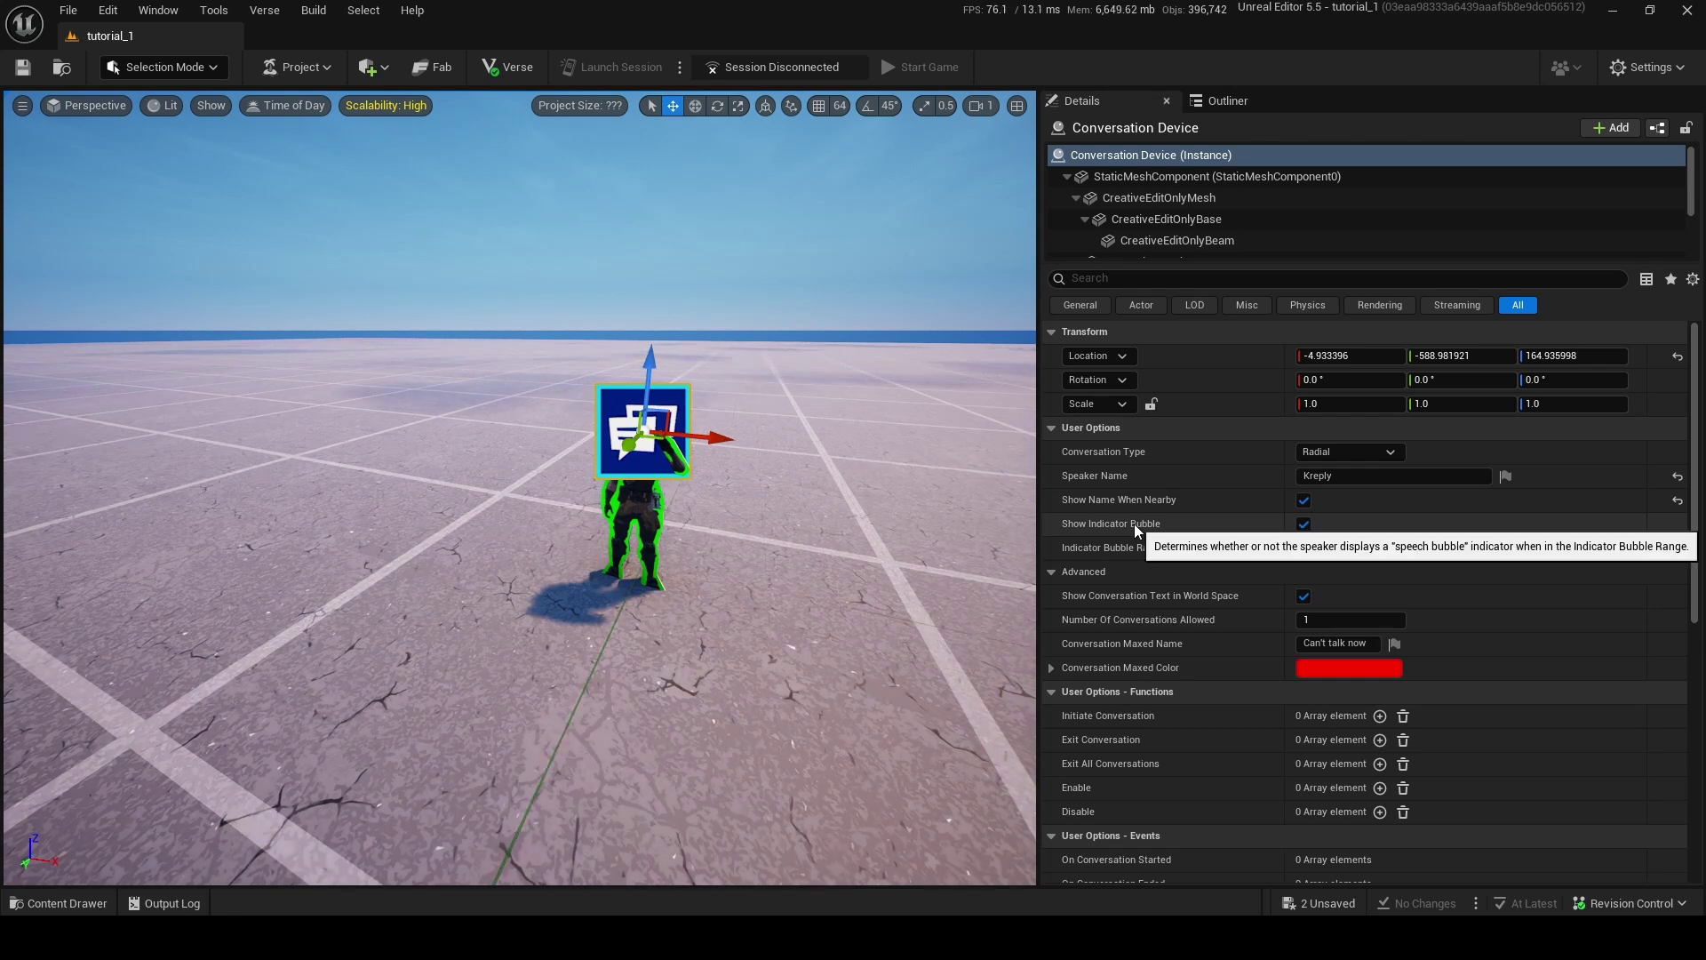
key(f)
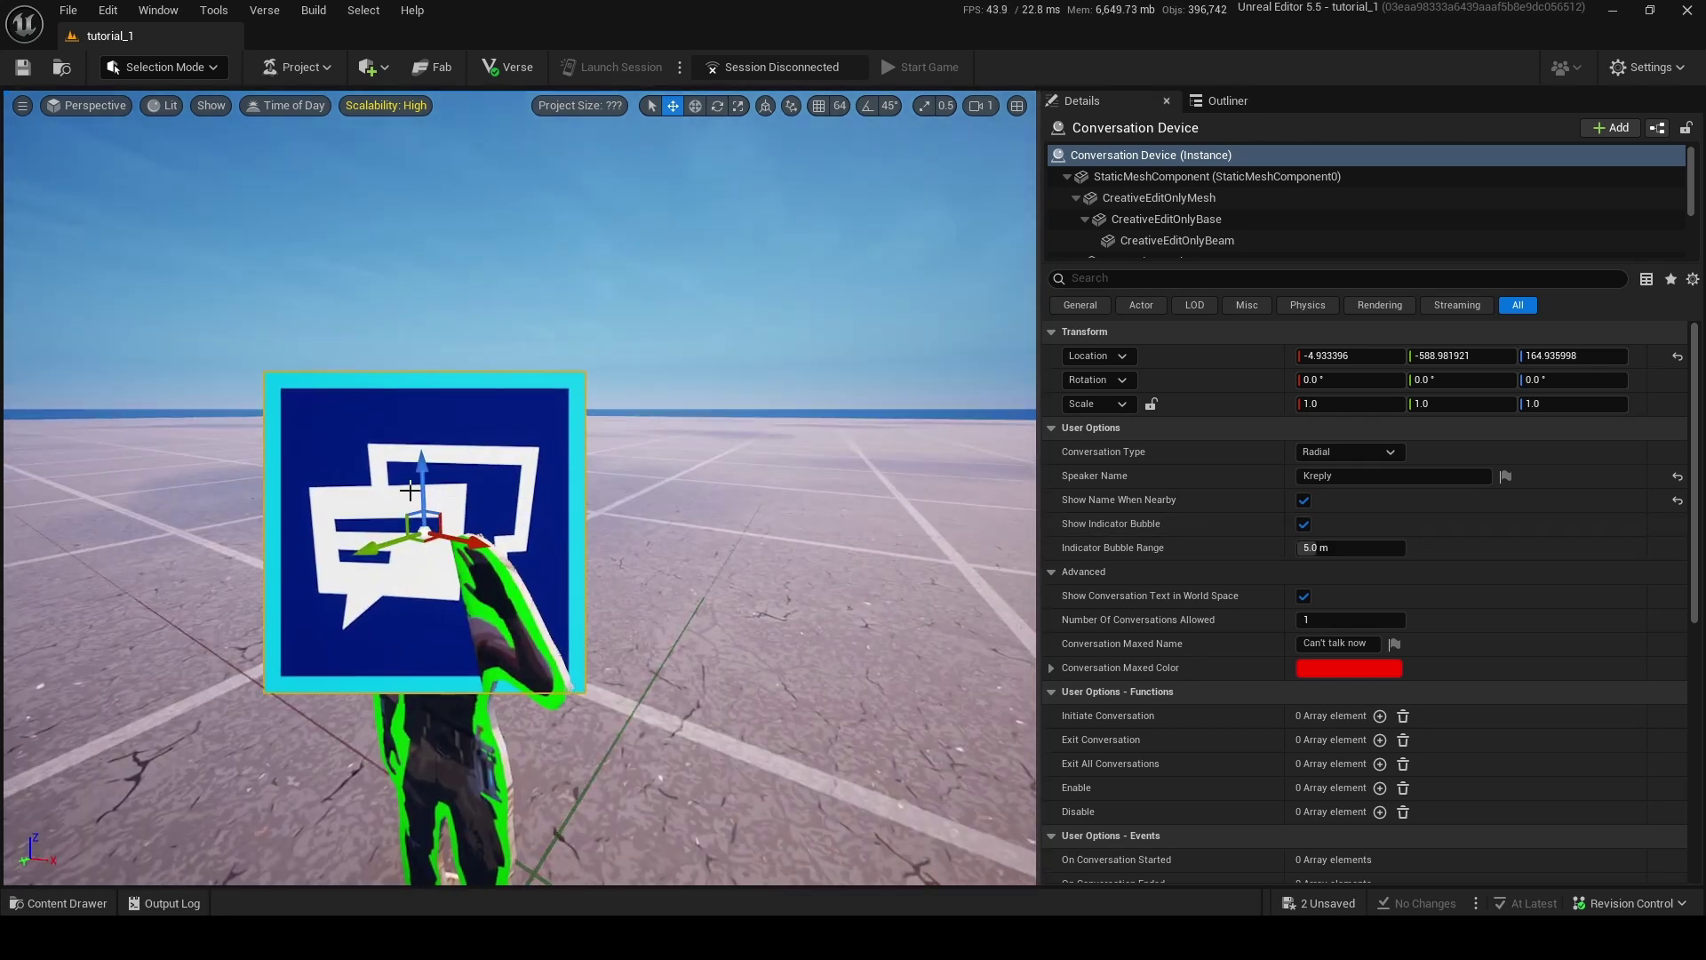
right_drag(411, 491, 351, 495)
drag(491, 469, 491, 444)
key(a)
right_drag(491, 445, 639, 458)
scroll(639, 458, down, 1)
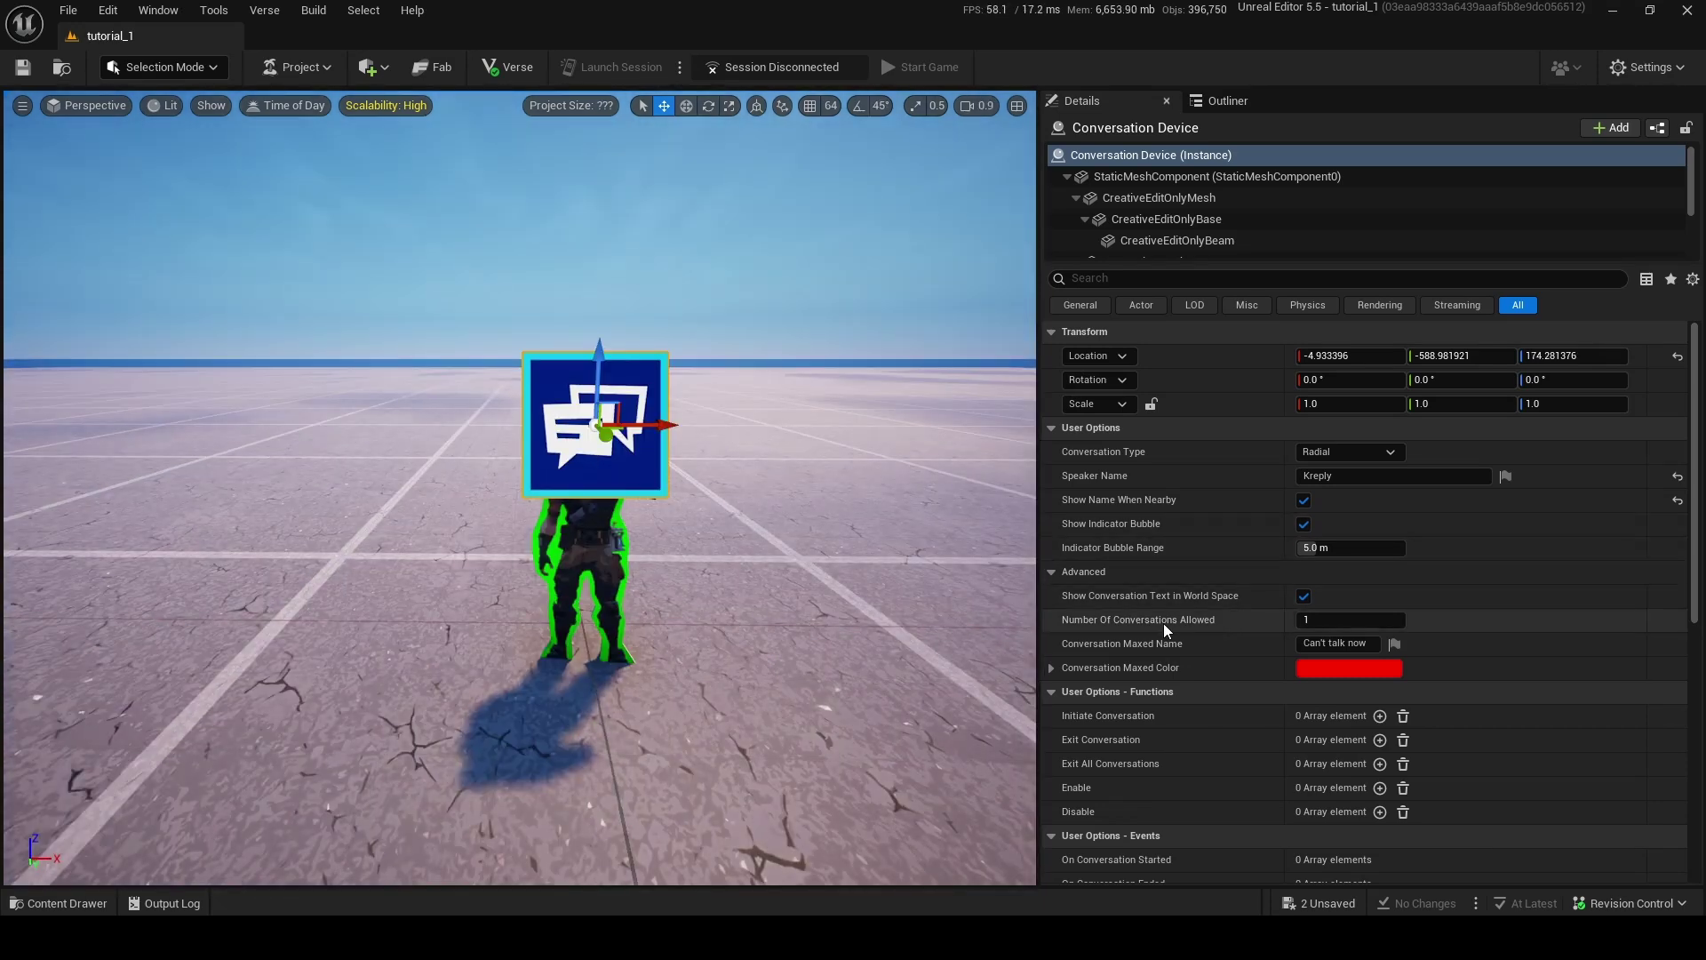
Try a different Indicator Bubble Range and a Number Of Conversations Allowed of 100 on the Conversation Device.
drag(1315, 548, 1404, 549)
key(s)
right_drag(799, 480, 773, 506)
drag(1339, 548, 1318, 549)
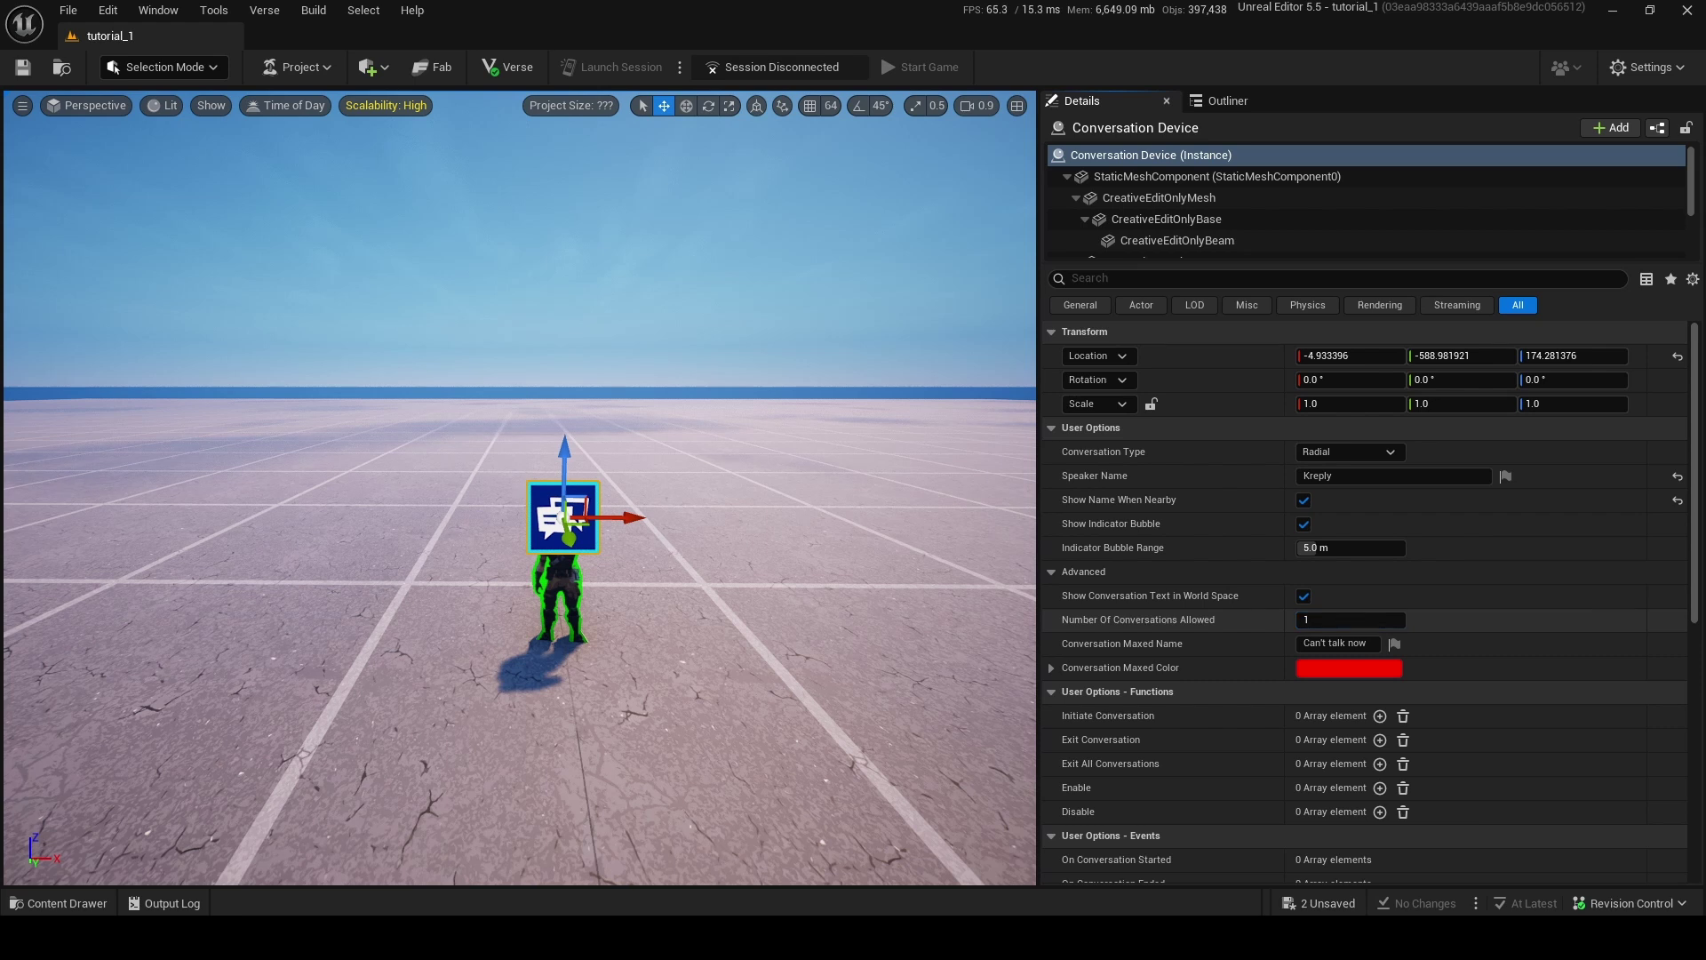
drag(1315, 619, 1406, 619)
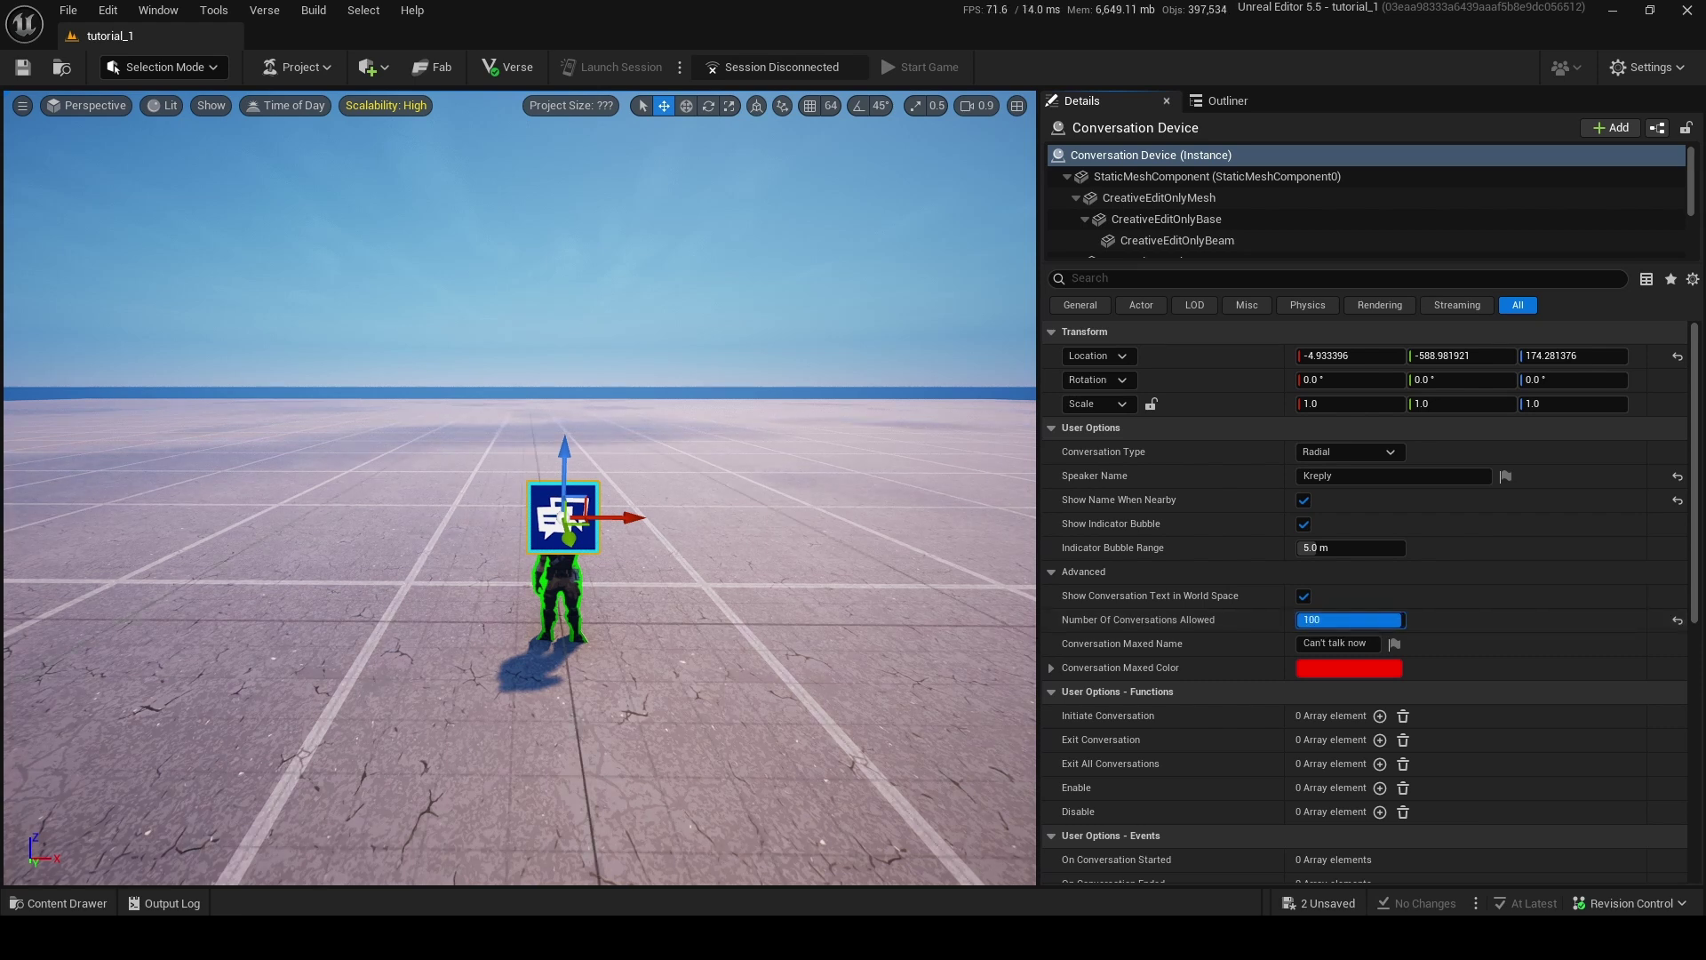
mouse_move(799, 568)
right_down()
mouse_move(800, 613)
mouse_move(800, 587)
mouse_move(764, 596)
mouse_move(800, 573)
right_up()
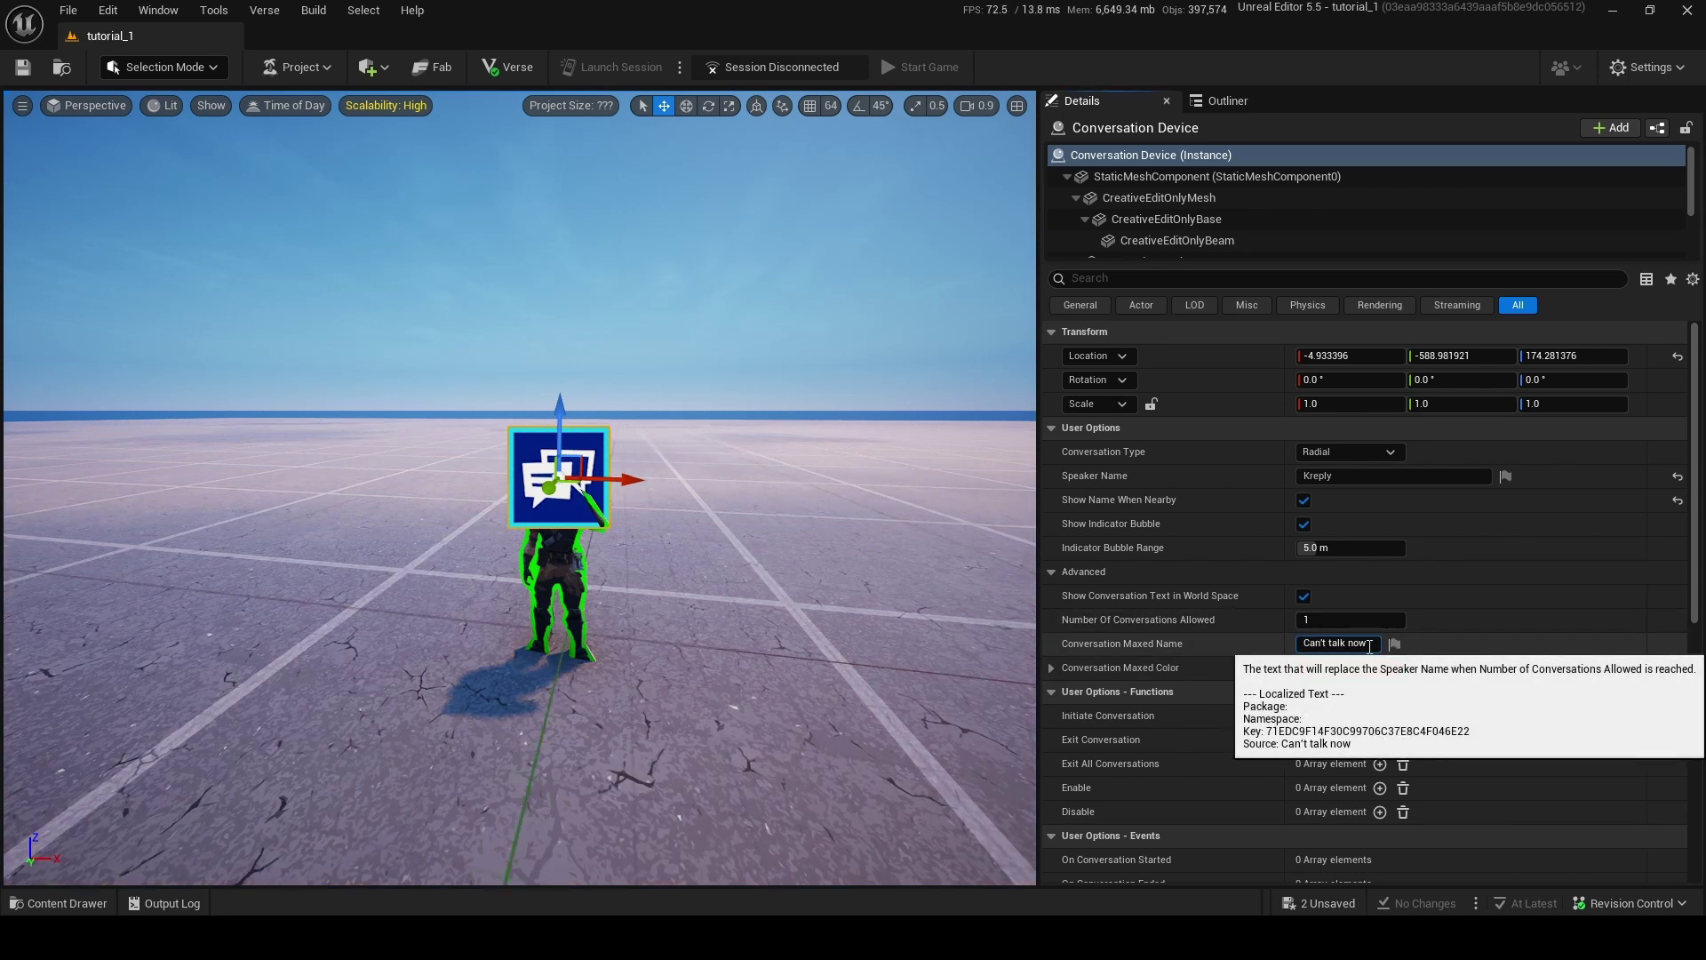
click(1360, 643)
click(1106, 663)
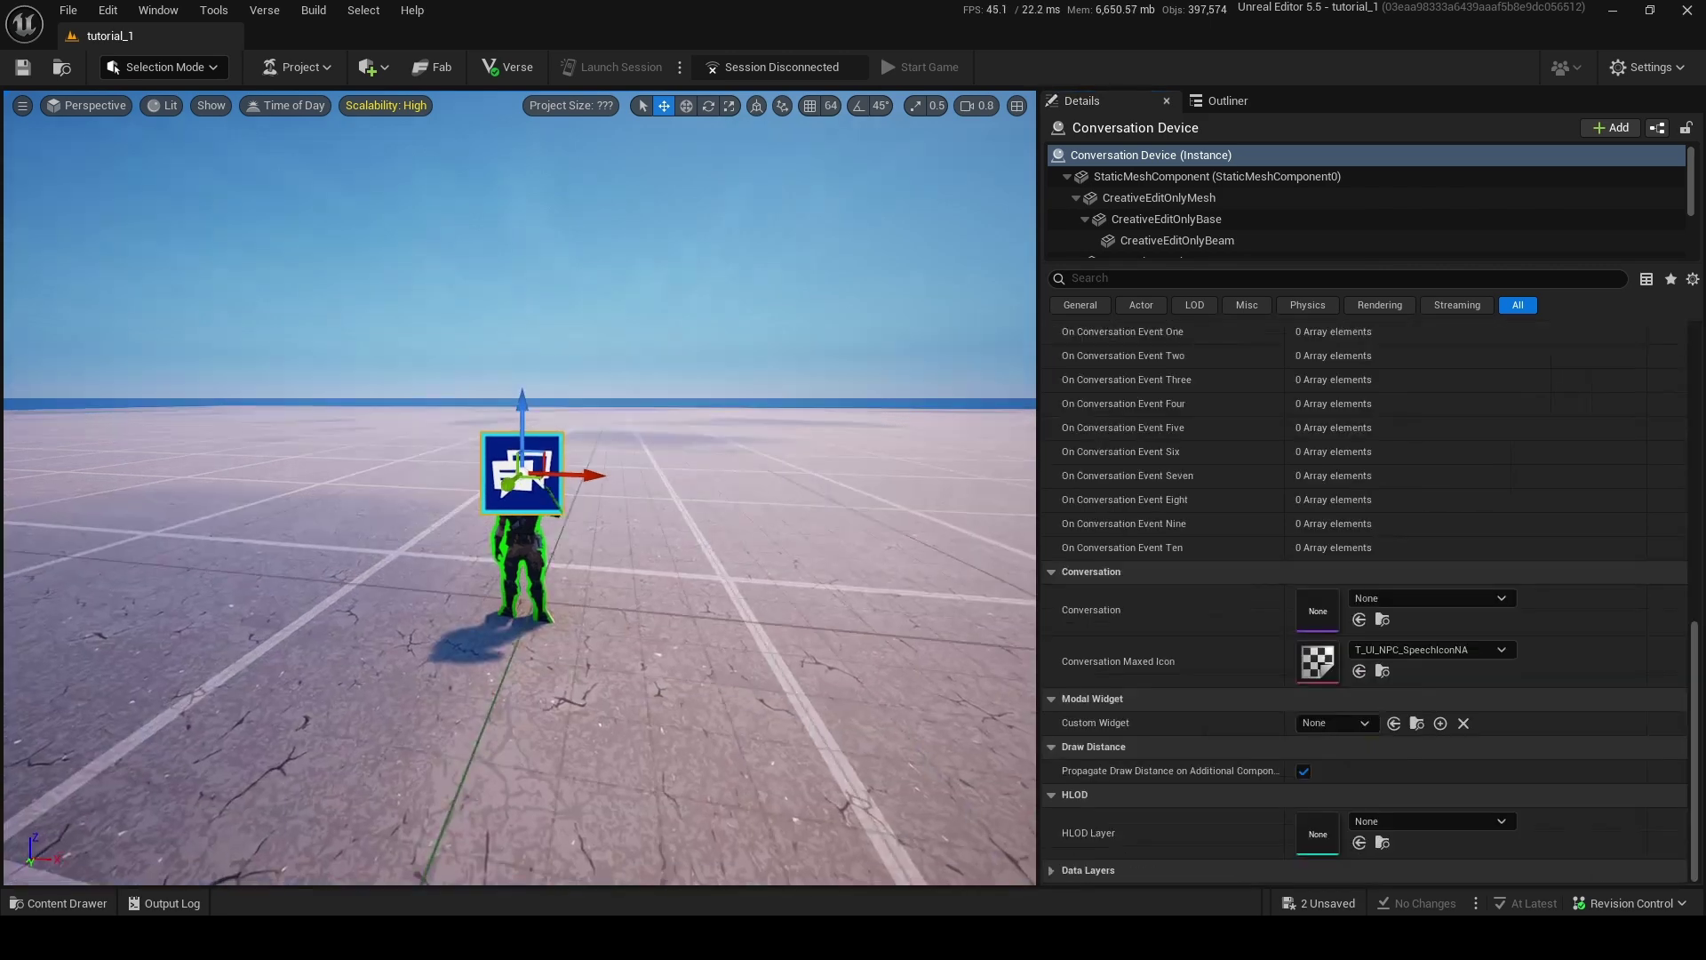
right_drag(536, 548, 537, 575)
key(w)
click(360, 503)
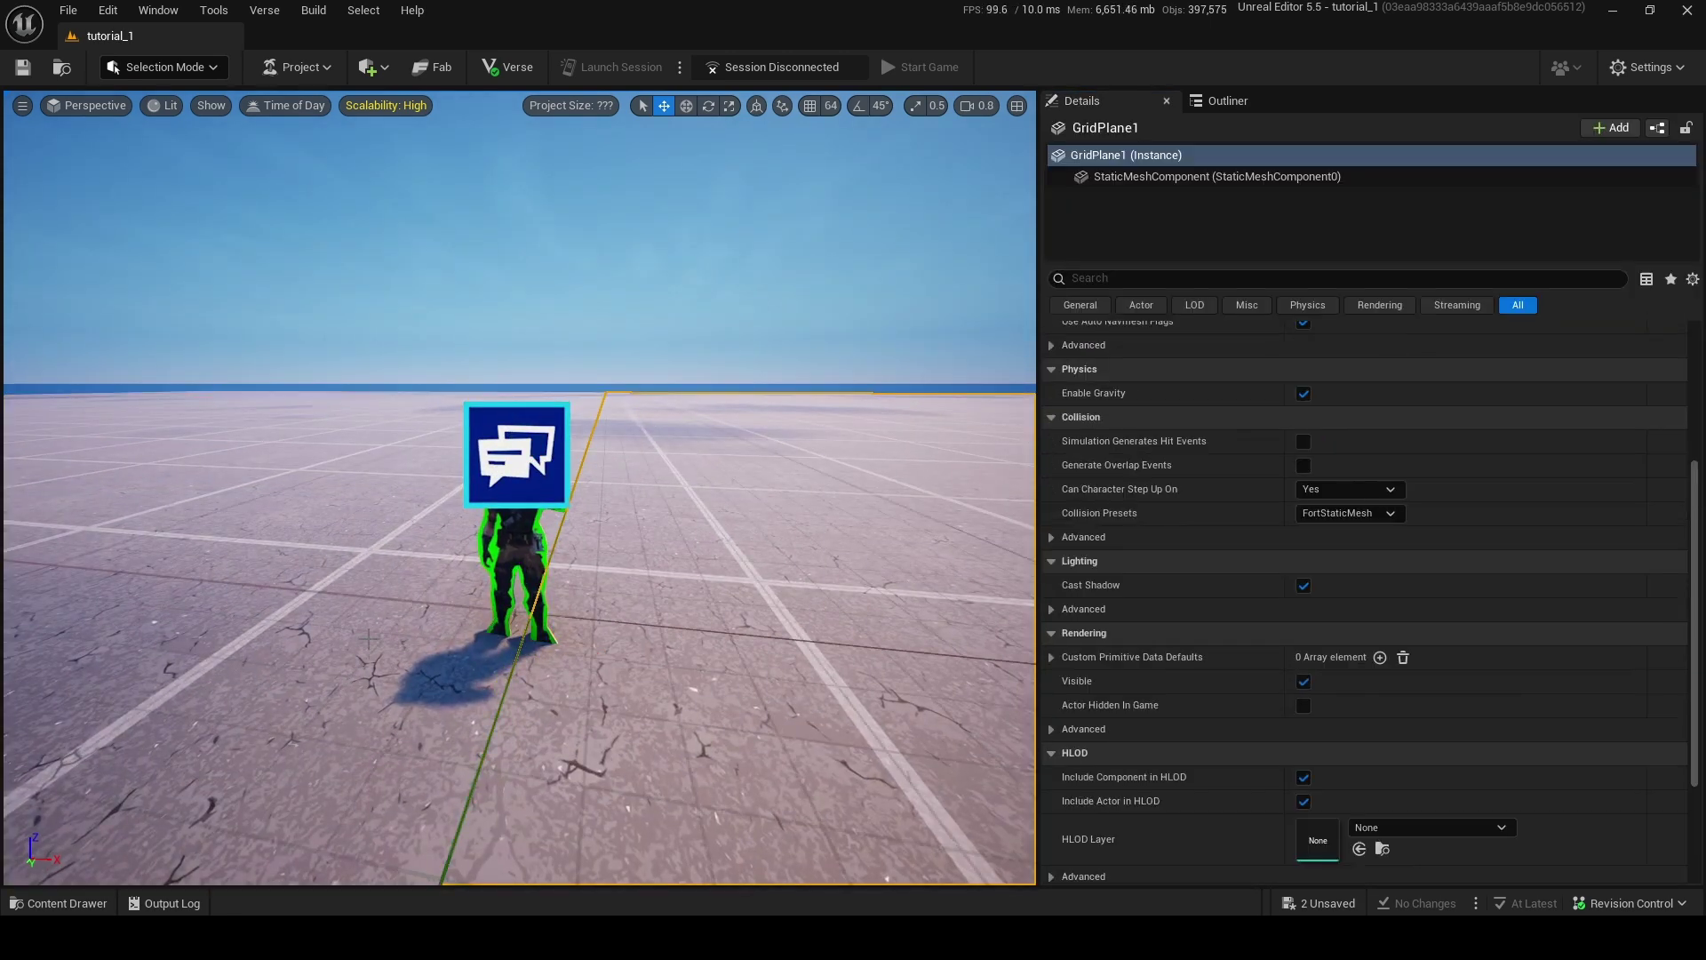
right_drag(657, 549, 372, 593)
key(shift+e)
right_drag(656, 549, 461, 497)
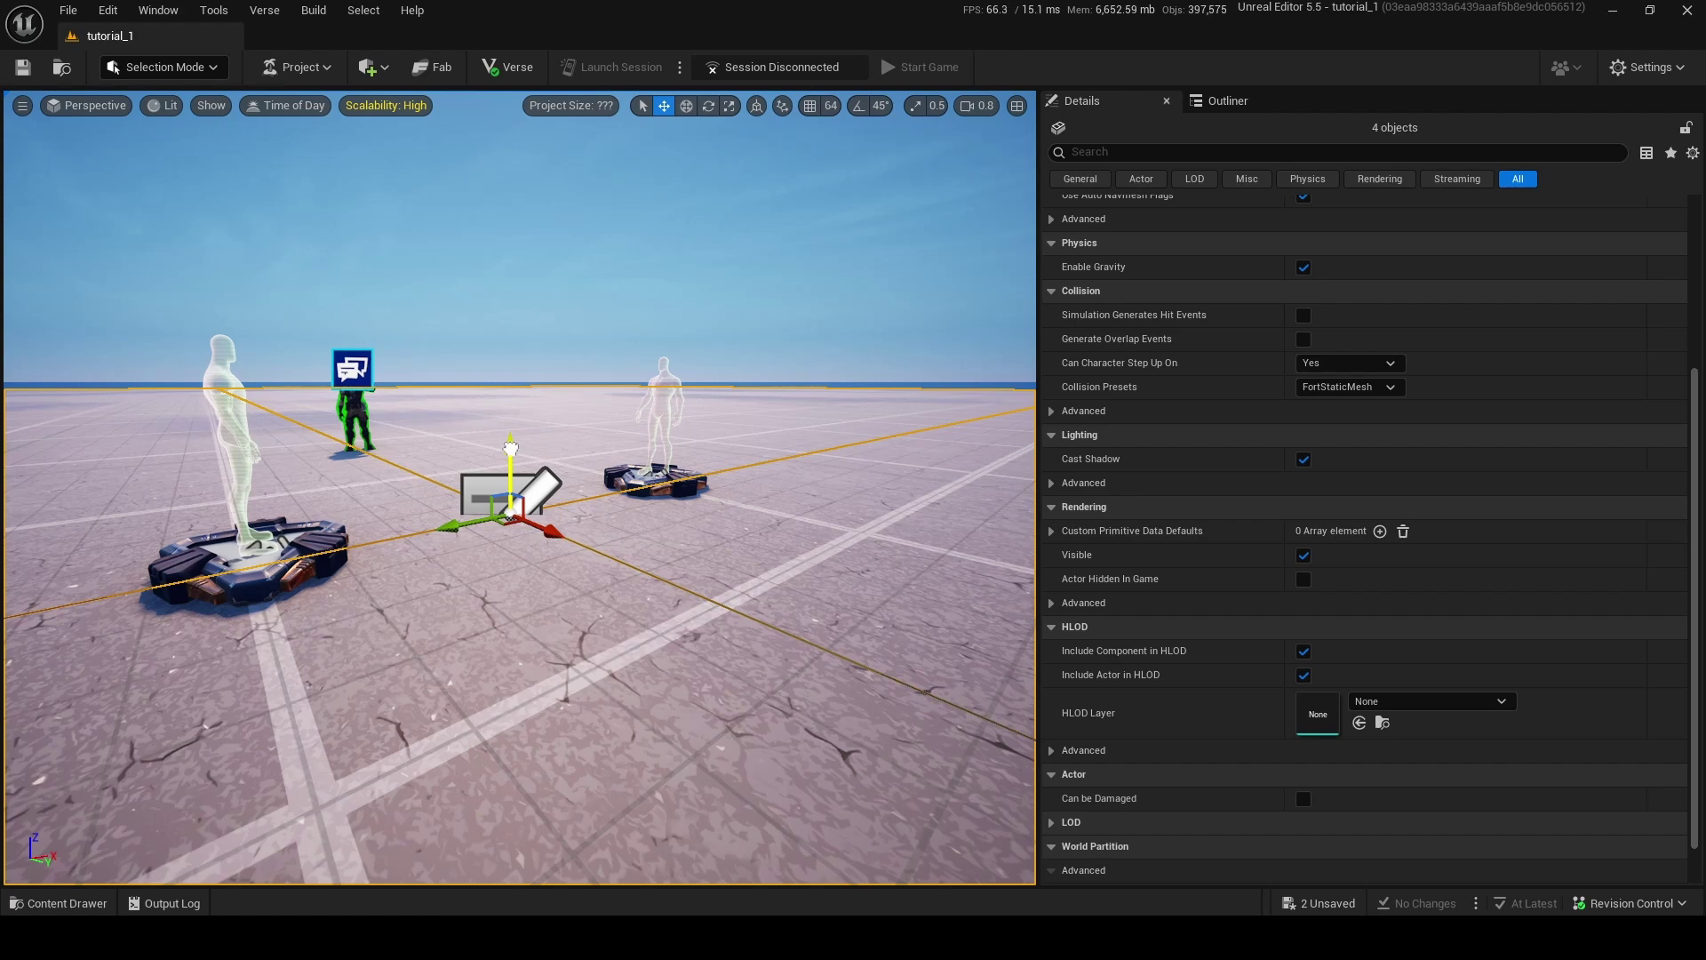
click(510, 449)
key(w)
right_drag(510, 449, 378, 449)
click(510, 449)
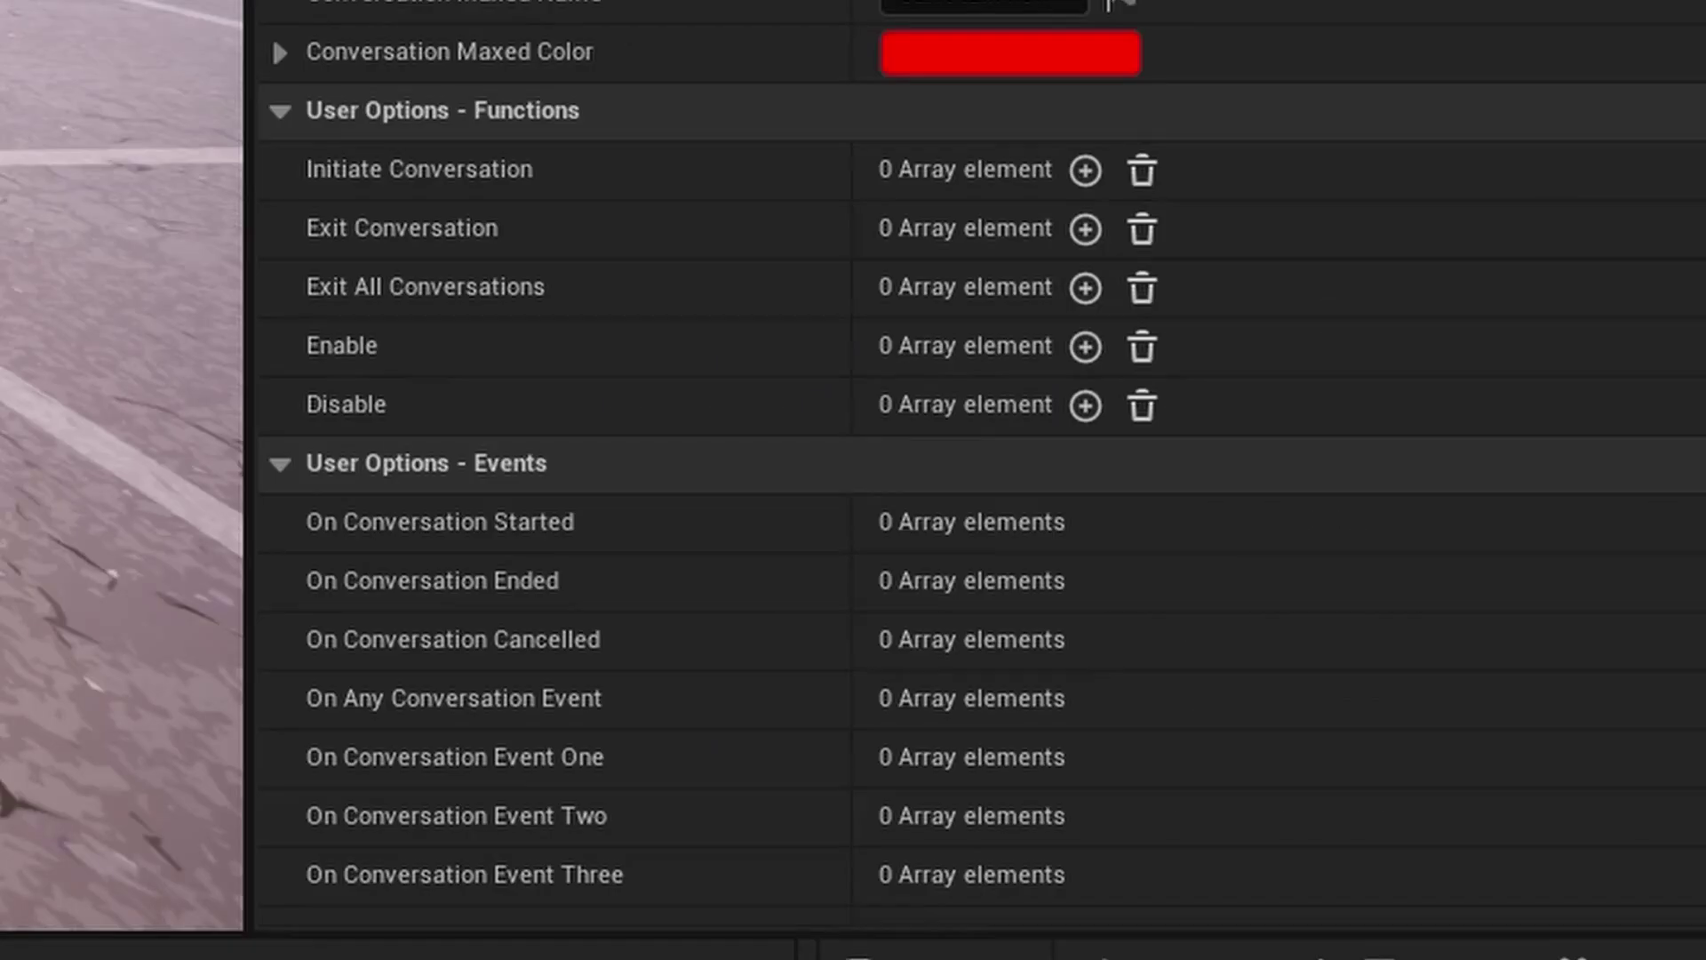
Check which assets are available for the Conversation Device's Conversation setting.
scroll(1373, 537, down, 5)
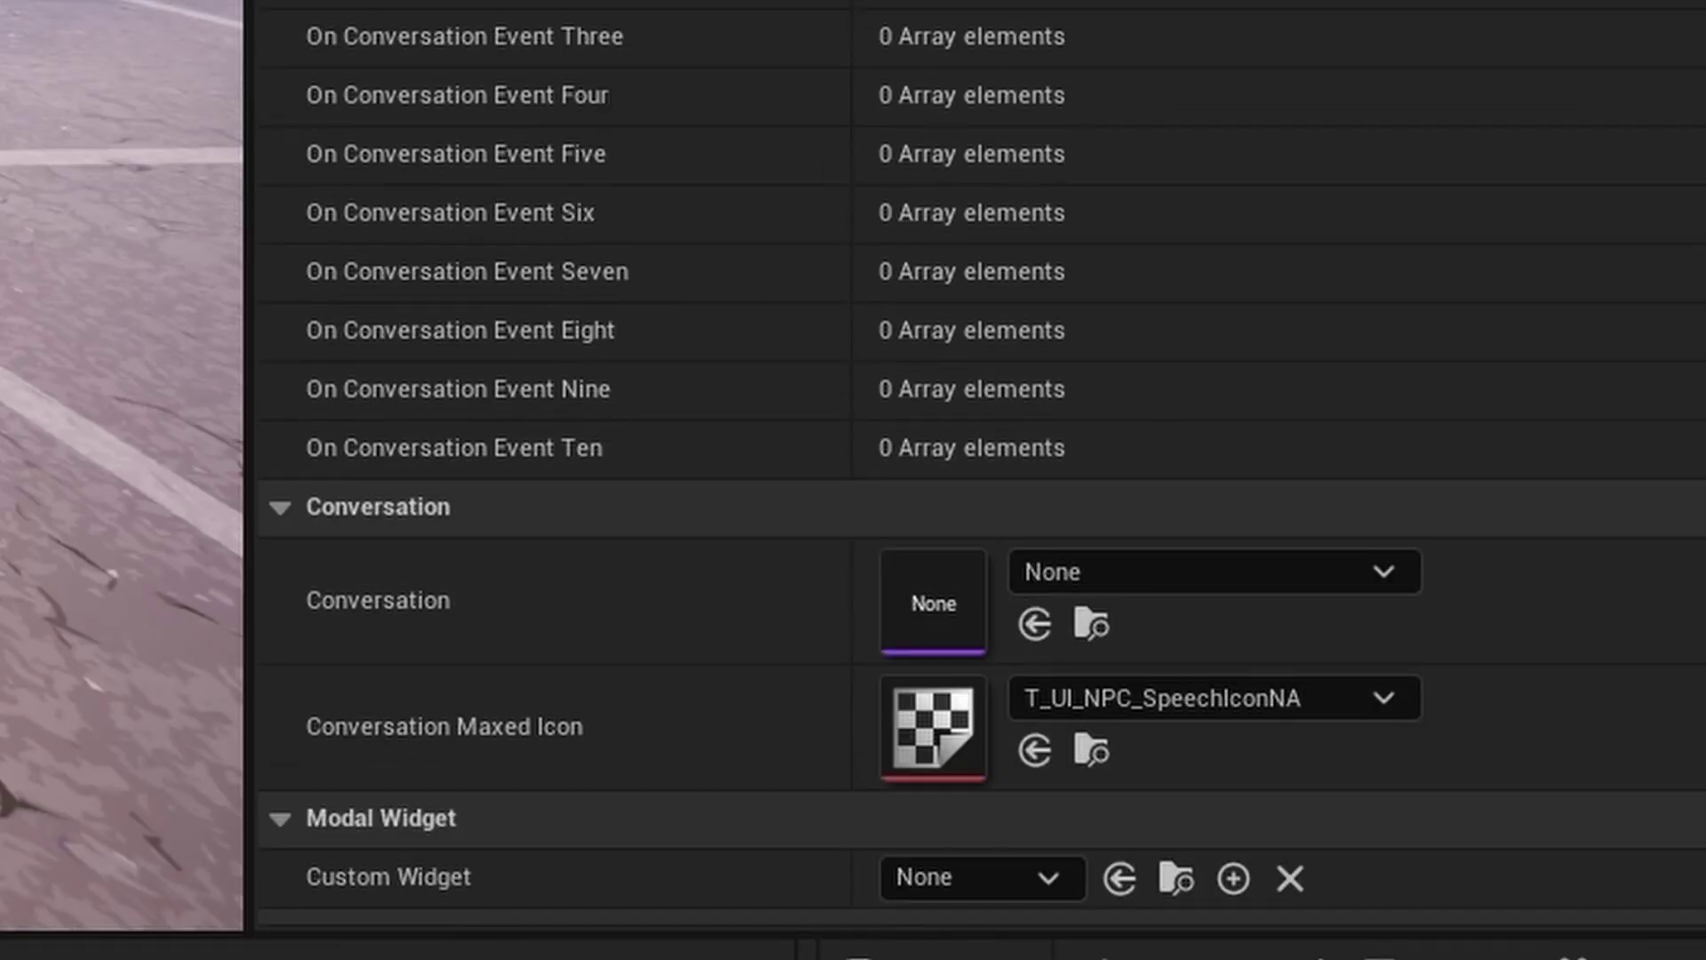
scroll(624, 392, down, 4)
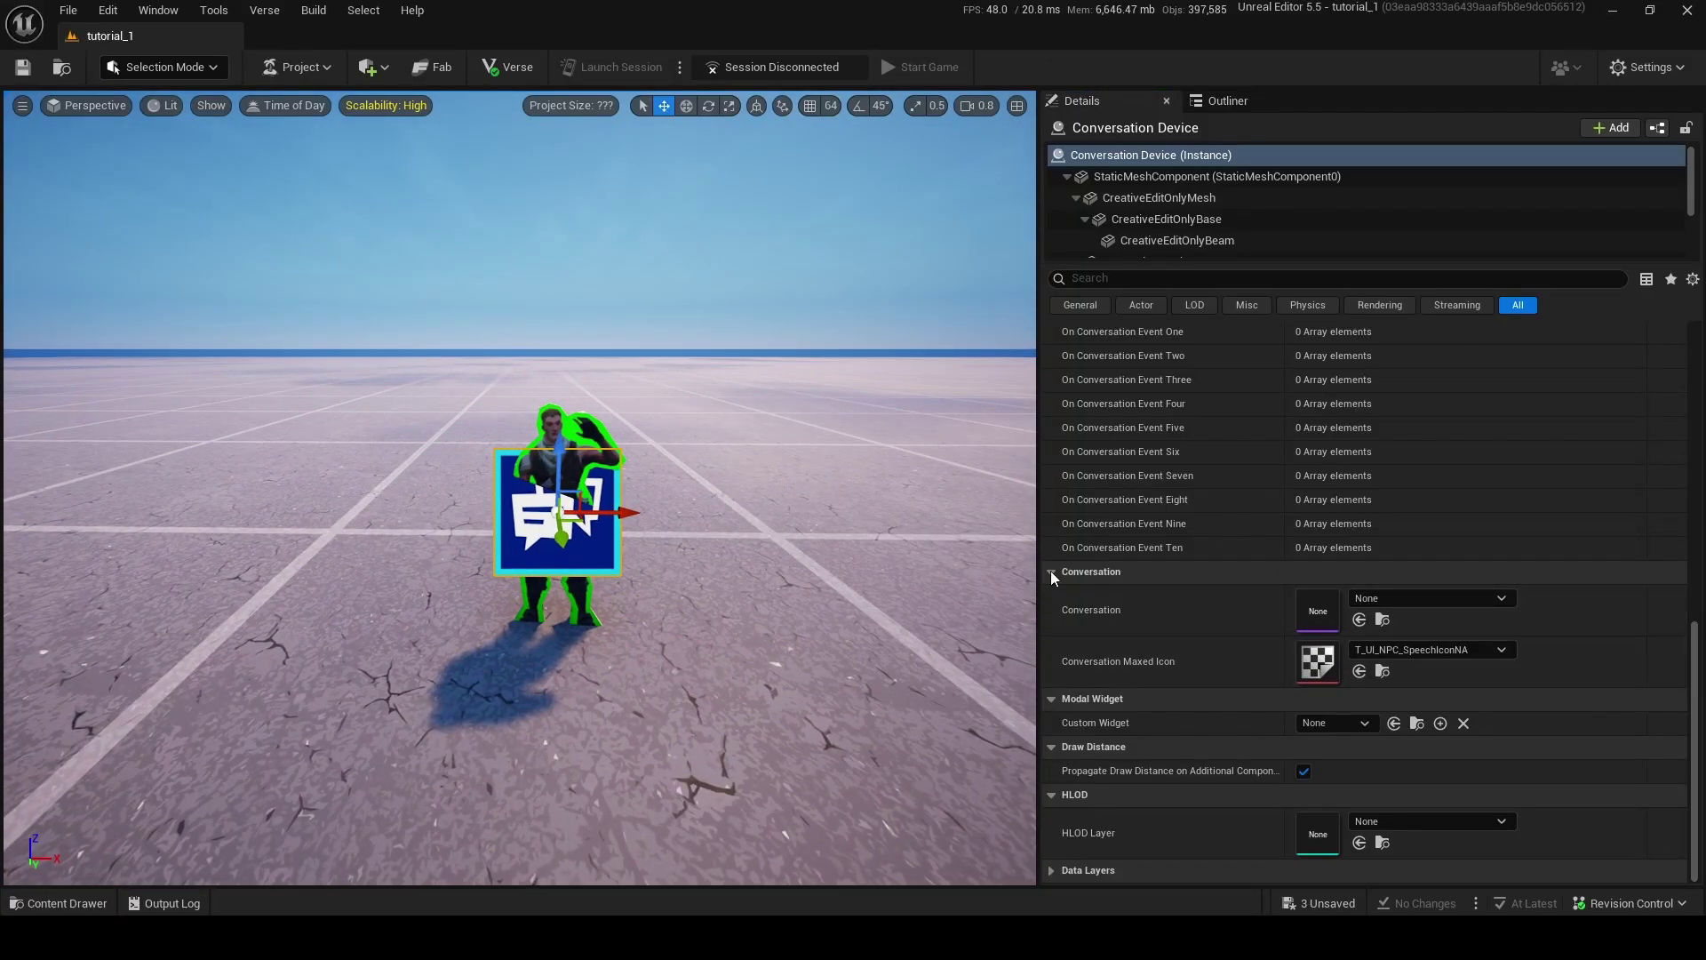
key(ctrl+space)
click(1387, 599)
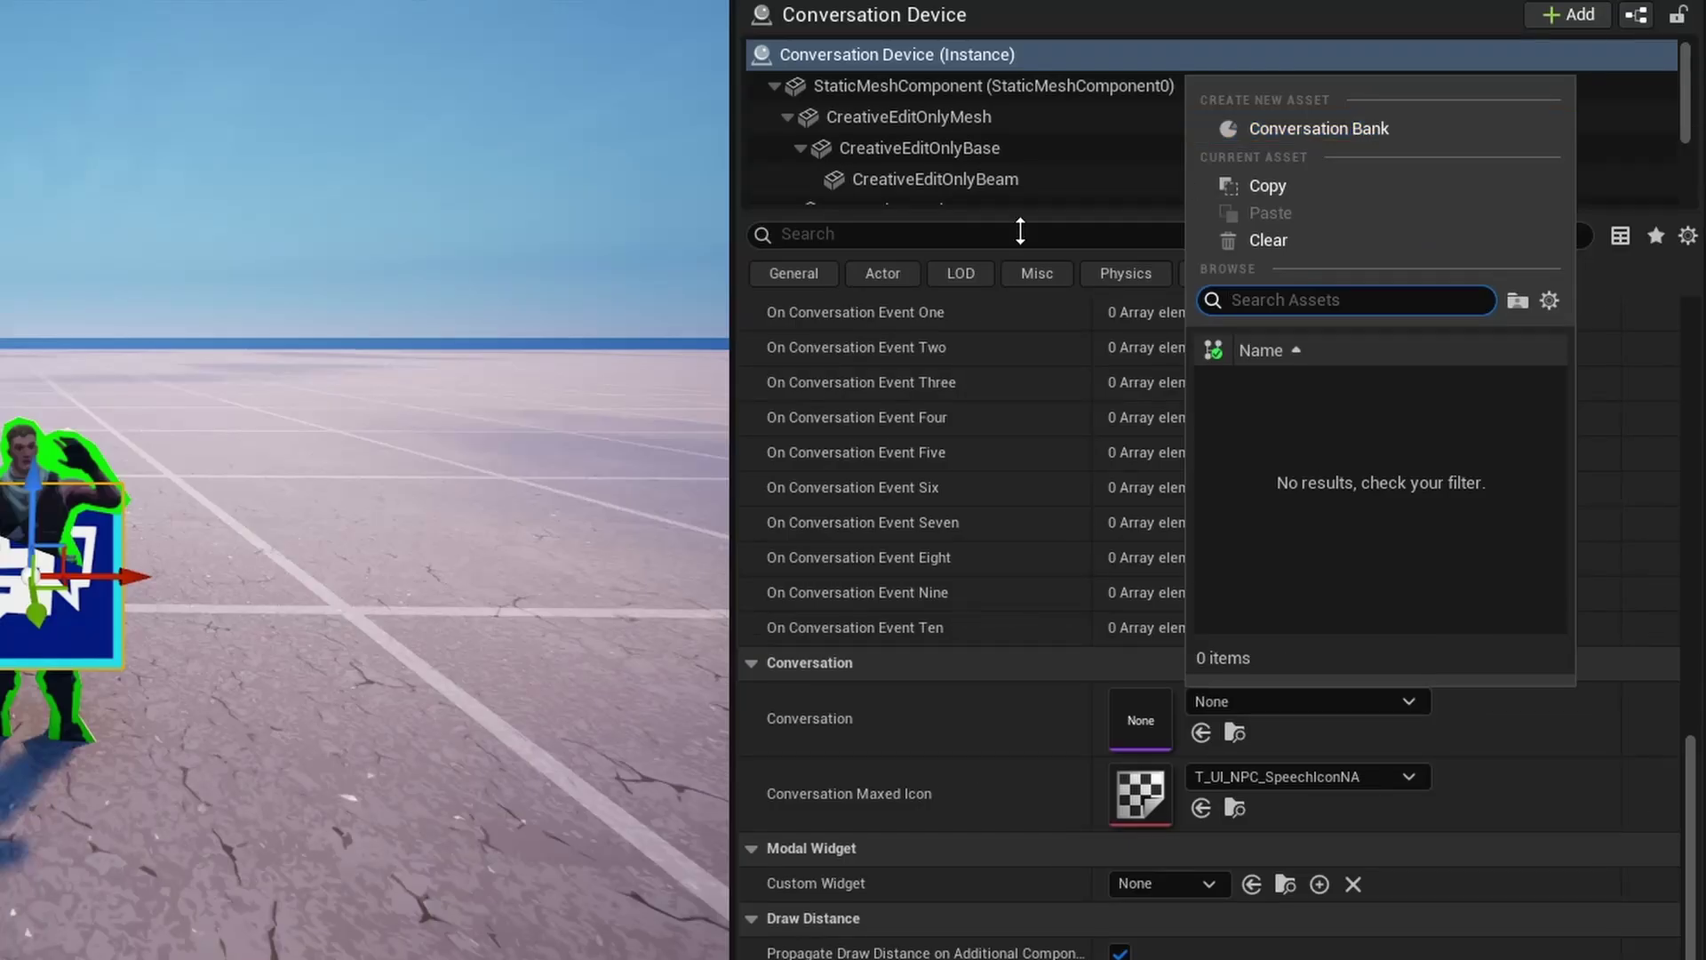
key(Escape)
Create a Conversation Bank named "kreplyconvo" in the tutorial_1 Content folder and open it for editing.
key(ctrl+space)
right_click(690, 674)
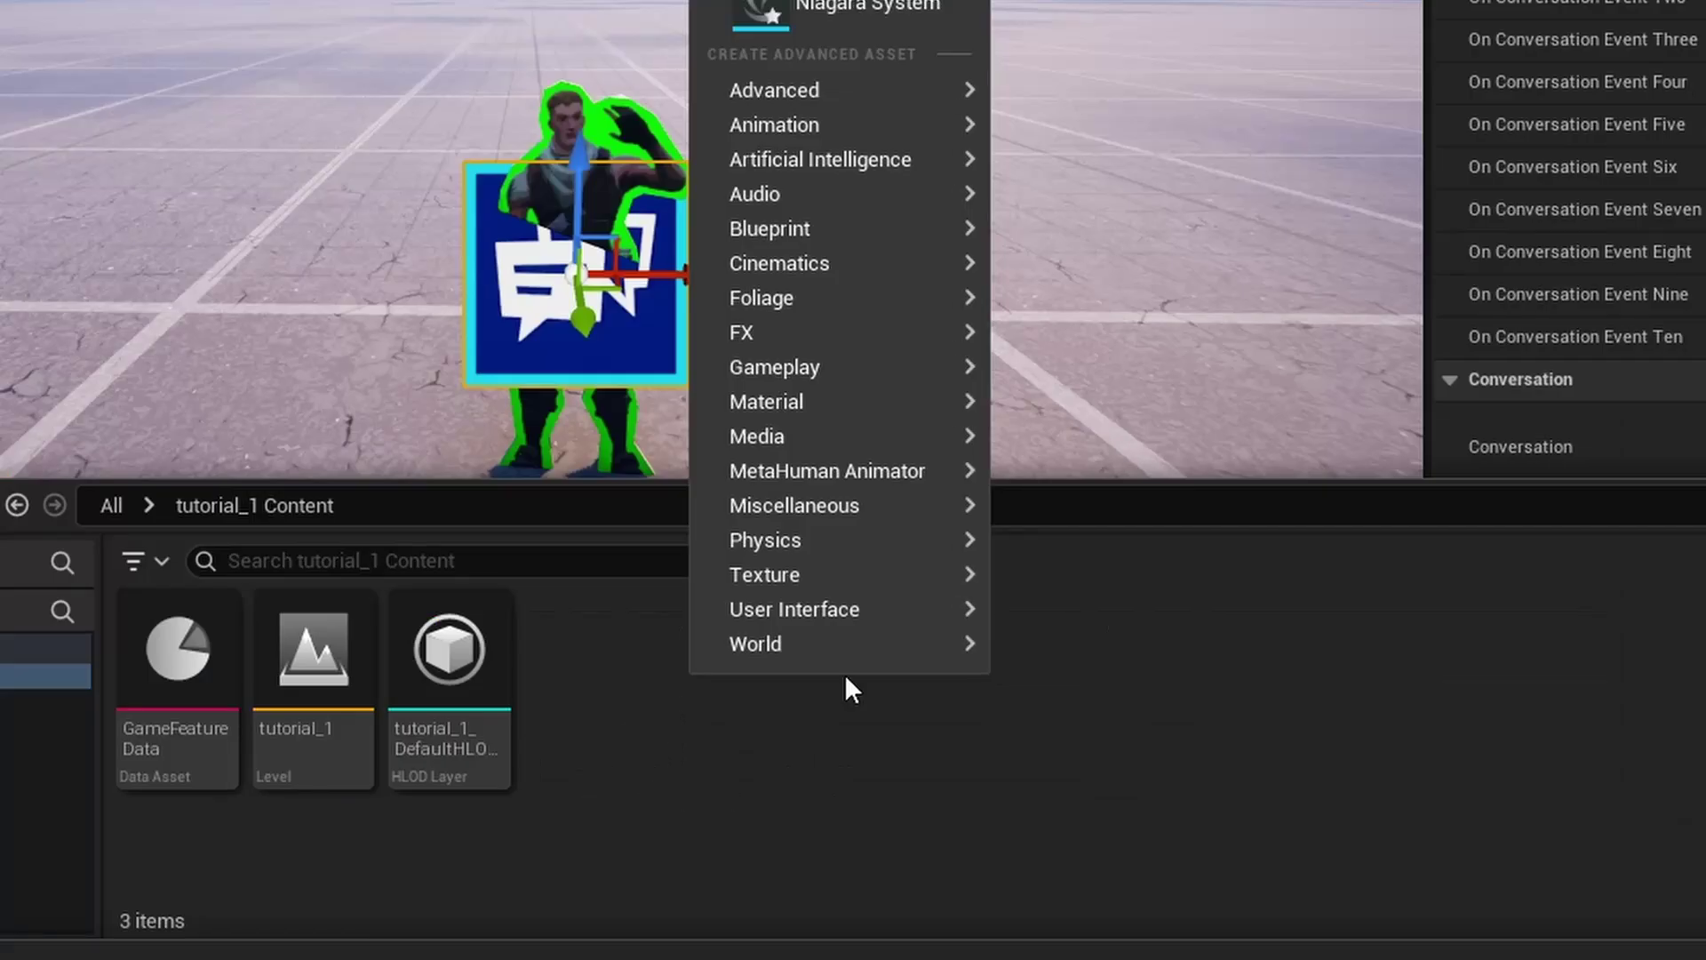
mouse_move(820, 362)
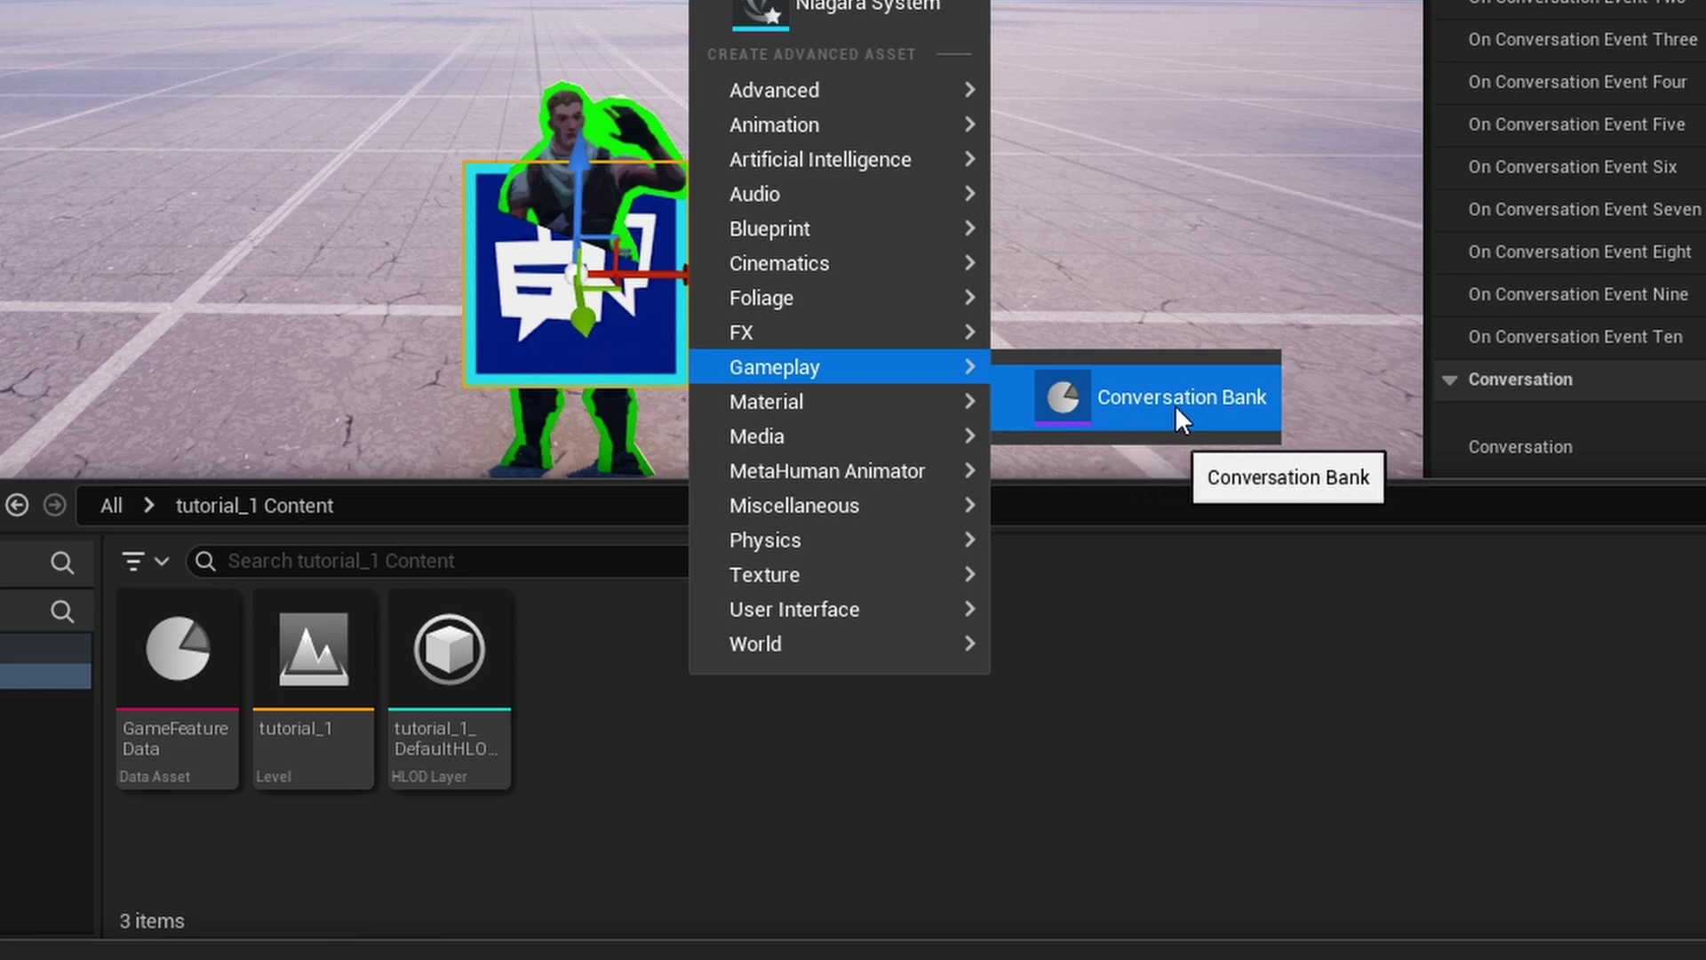
click(1187, 403)
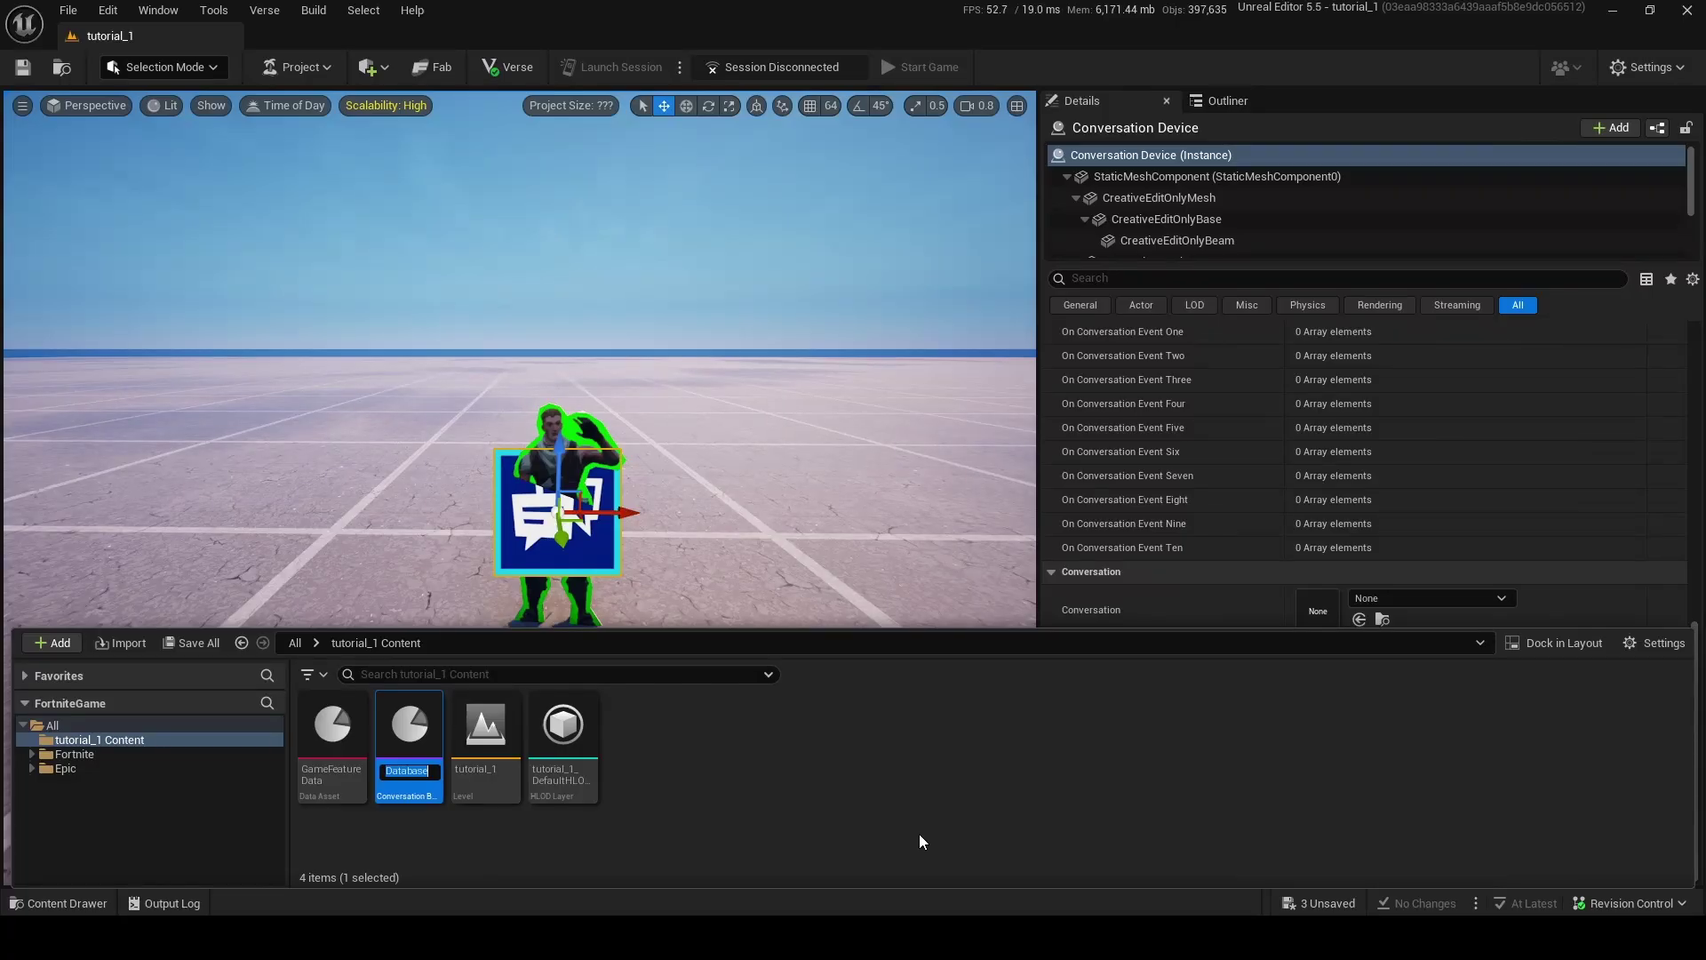
text(kreplyconvo)
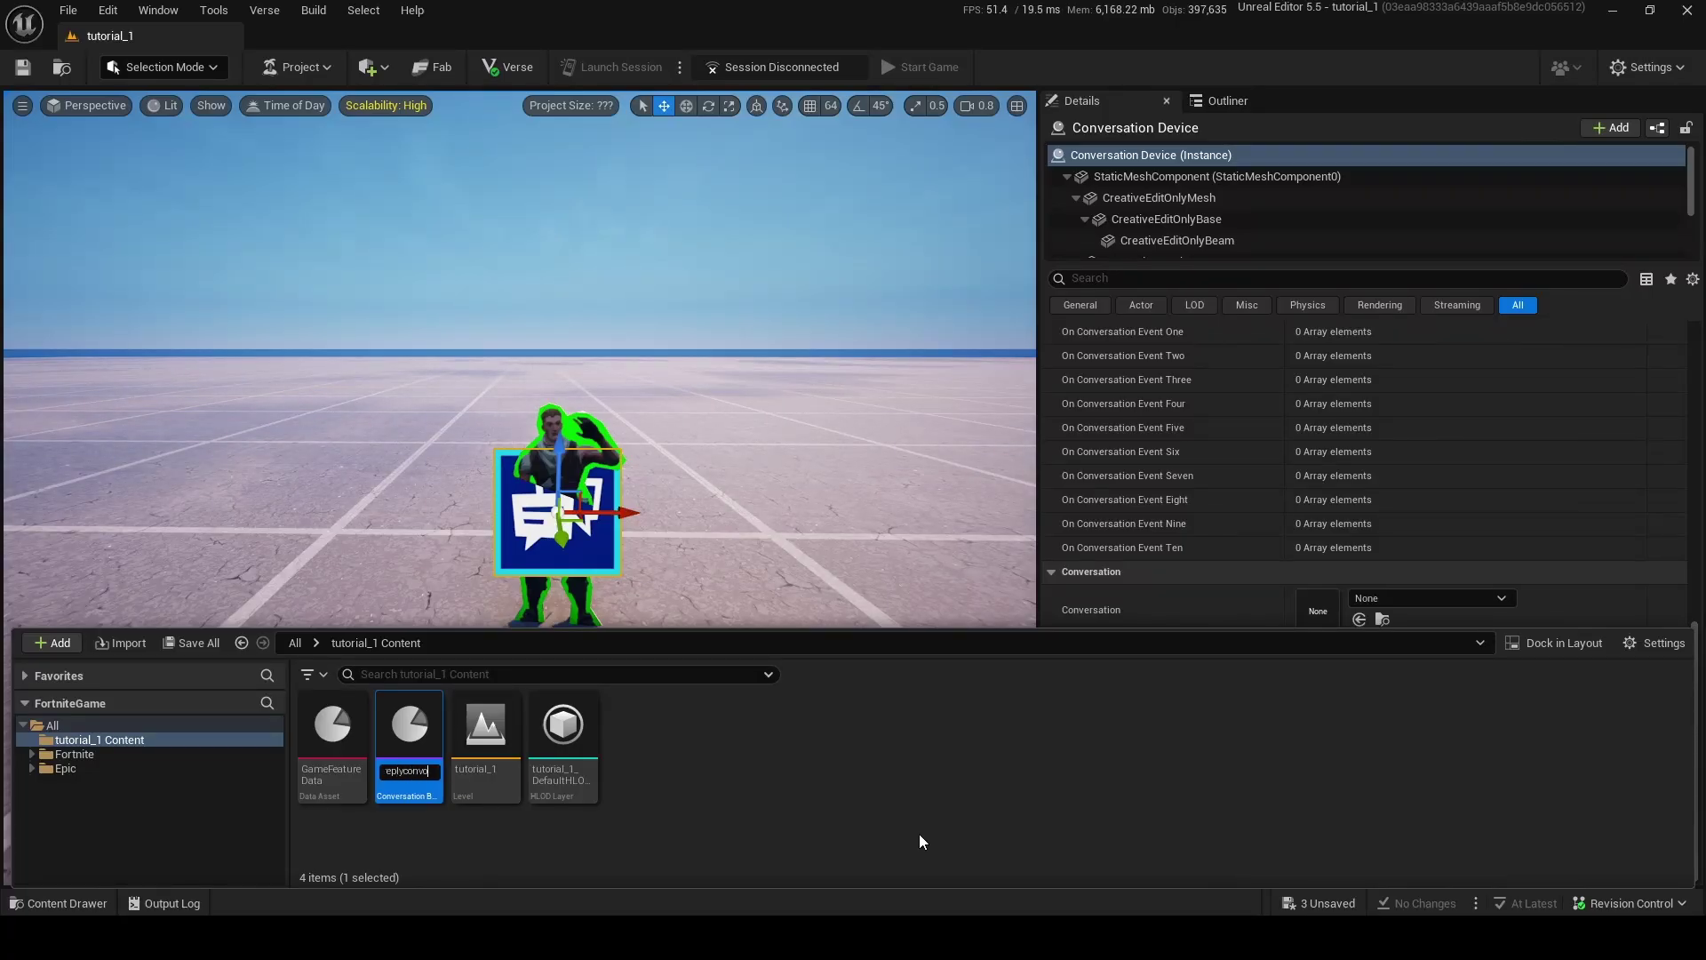
key(Return)
double_click(412, 776)
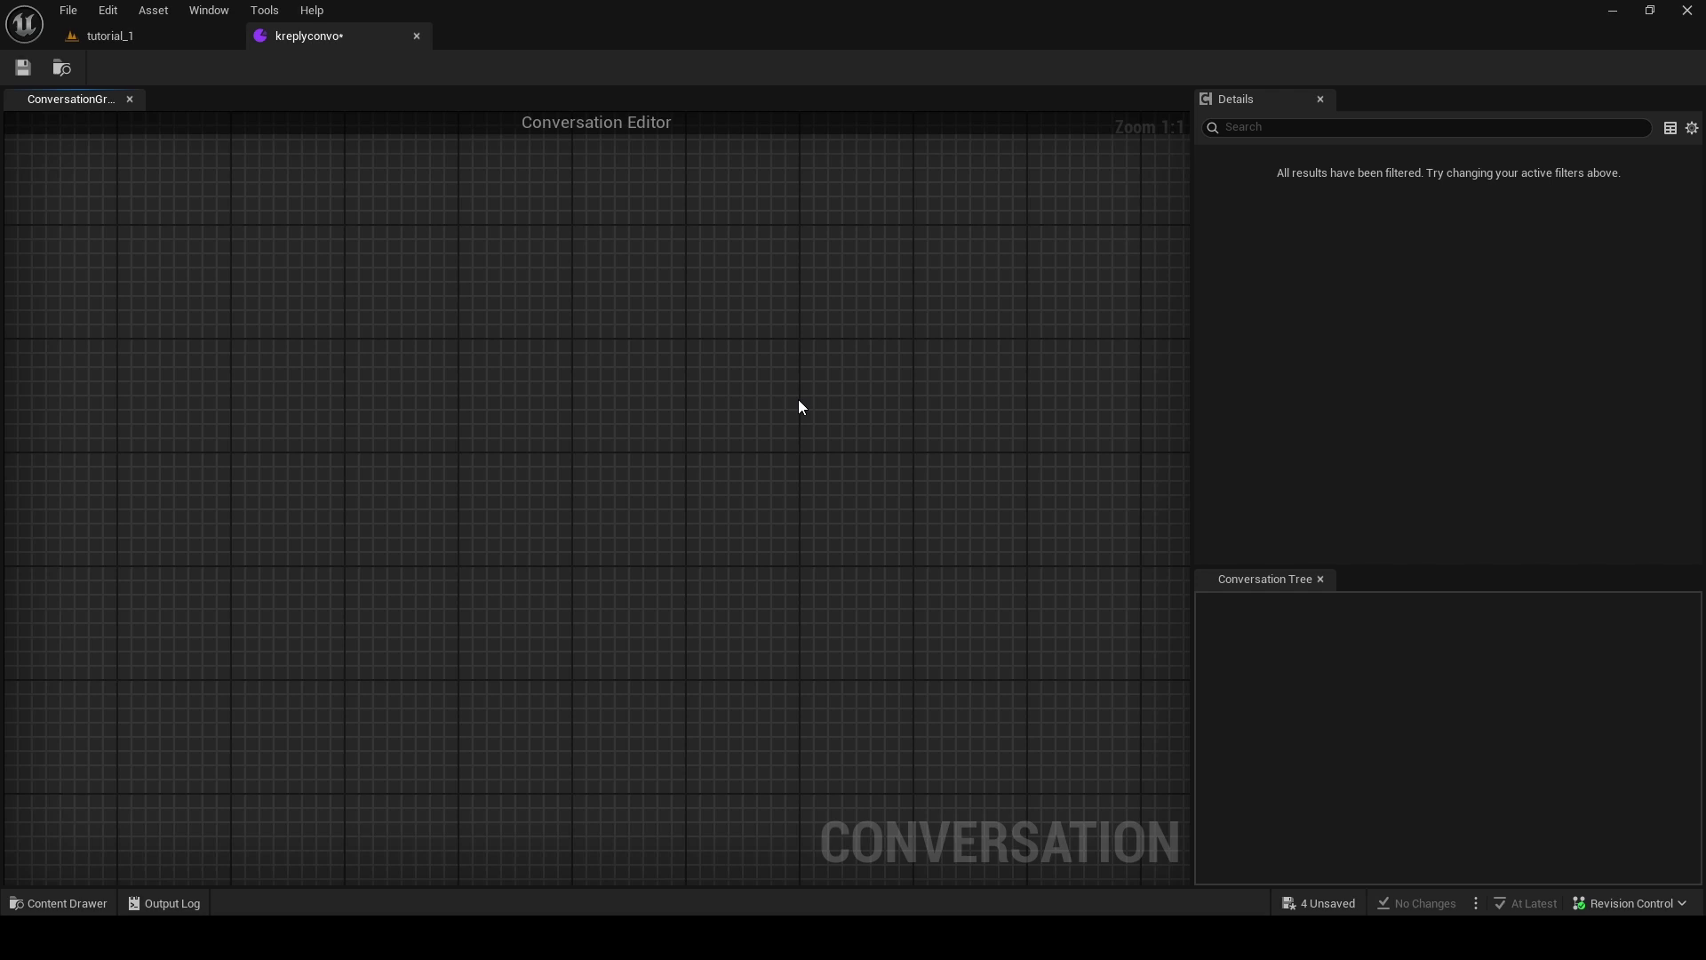
Add a Default Entry Point node near the top centre of the empty conversation graph.
right_click(584, 286)
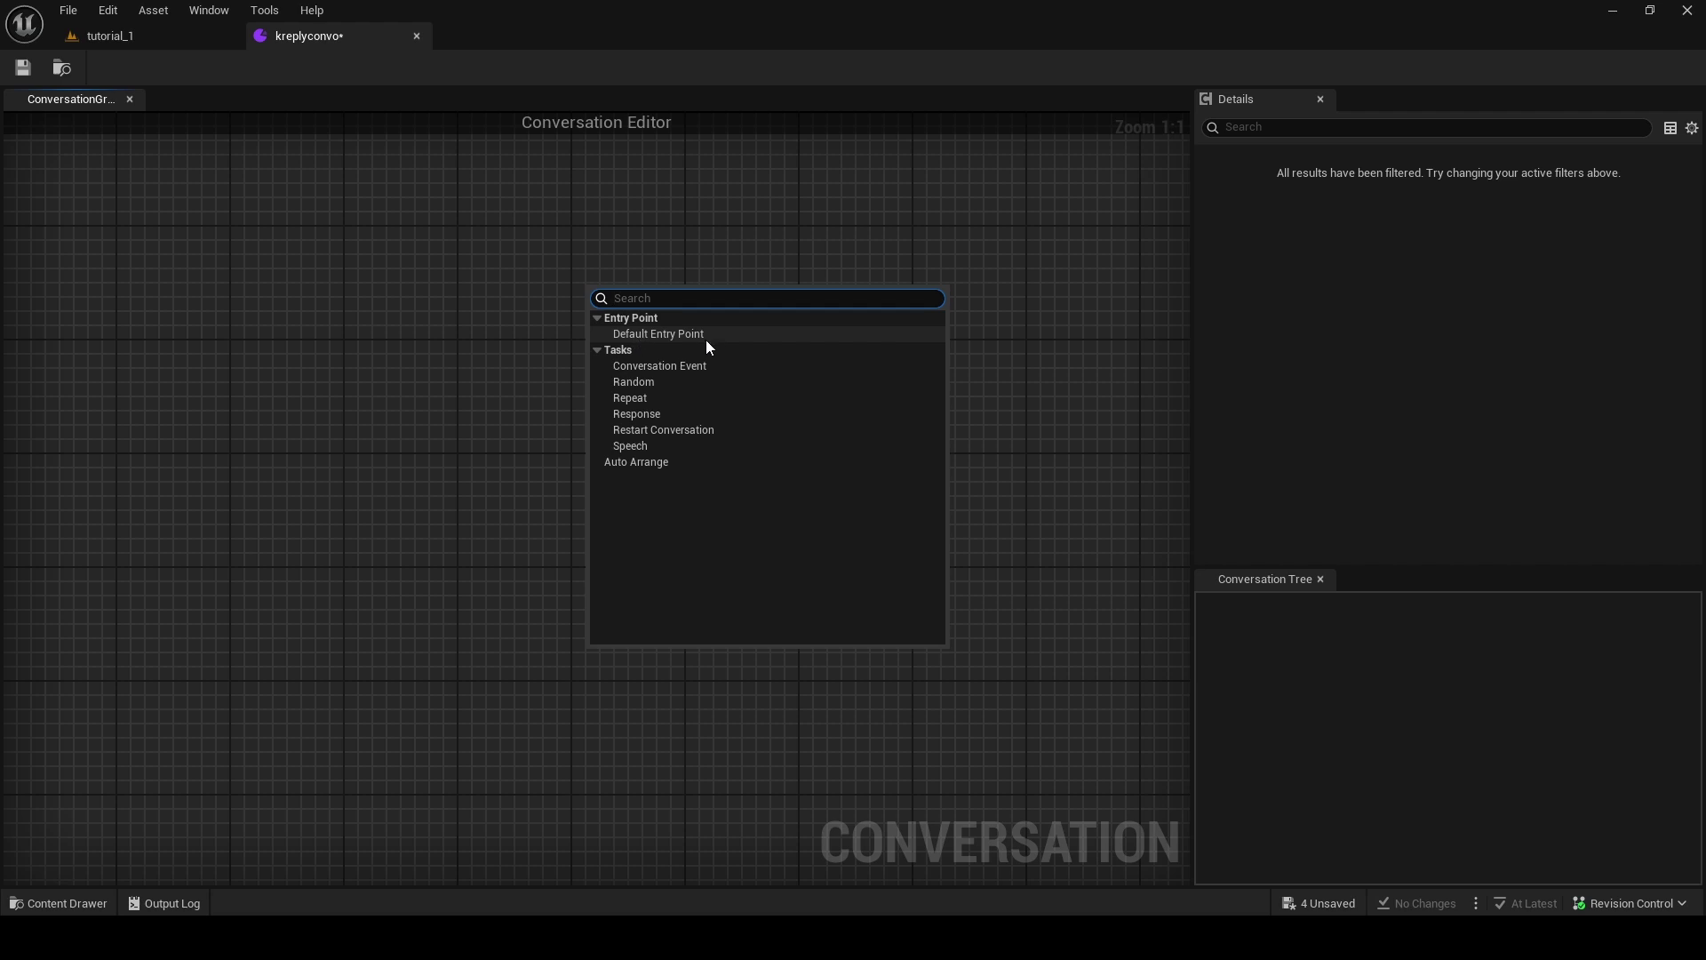
click(658, 334)
drag(707, 339, 664, 302)
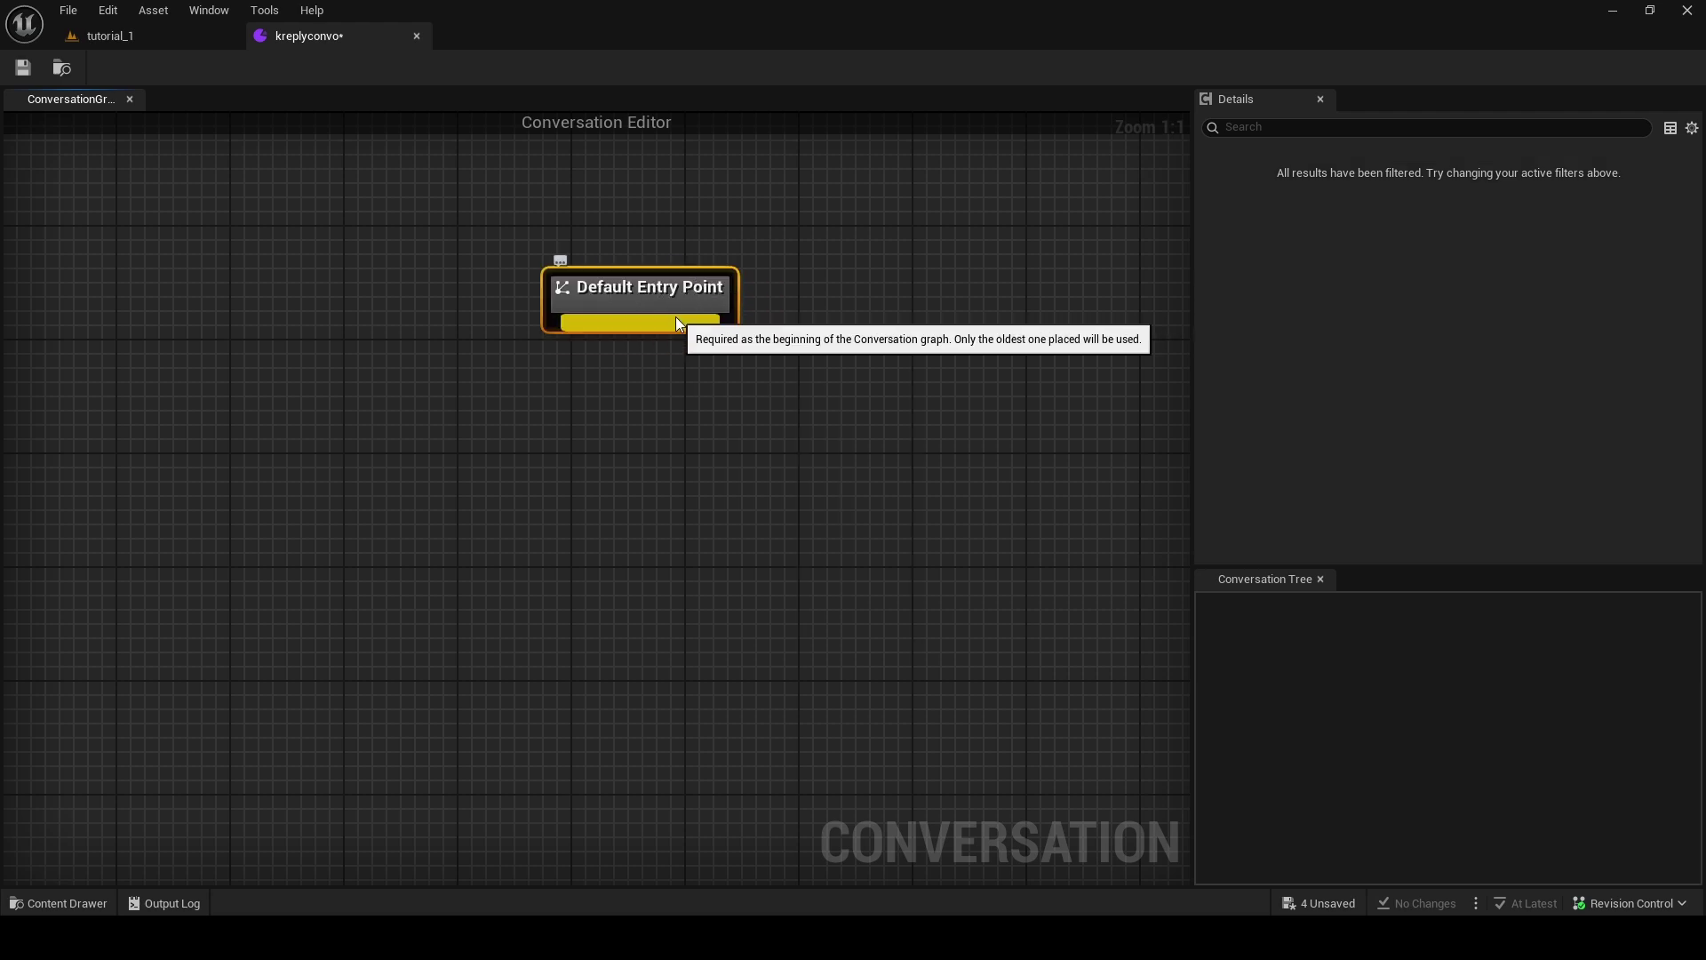
Add a Speech node linked below the Default Entry Point in the conversation graph.
drag(643, 320, 646, 348)
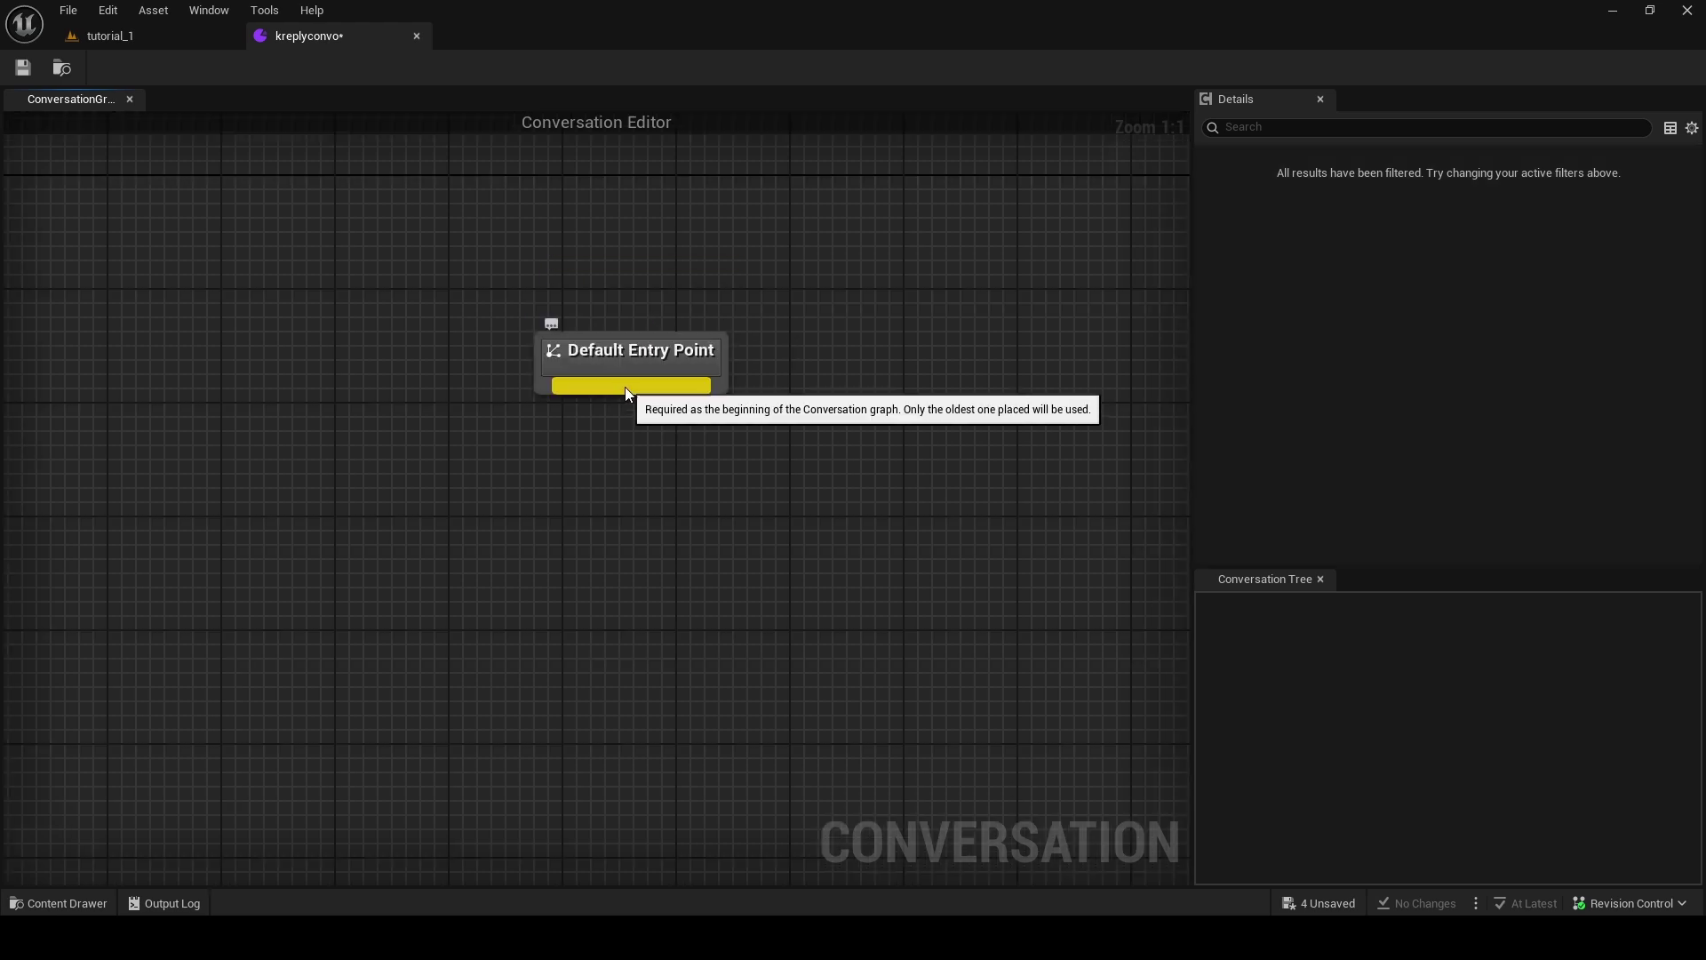
drag(627, 387, 622, 545)
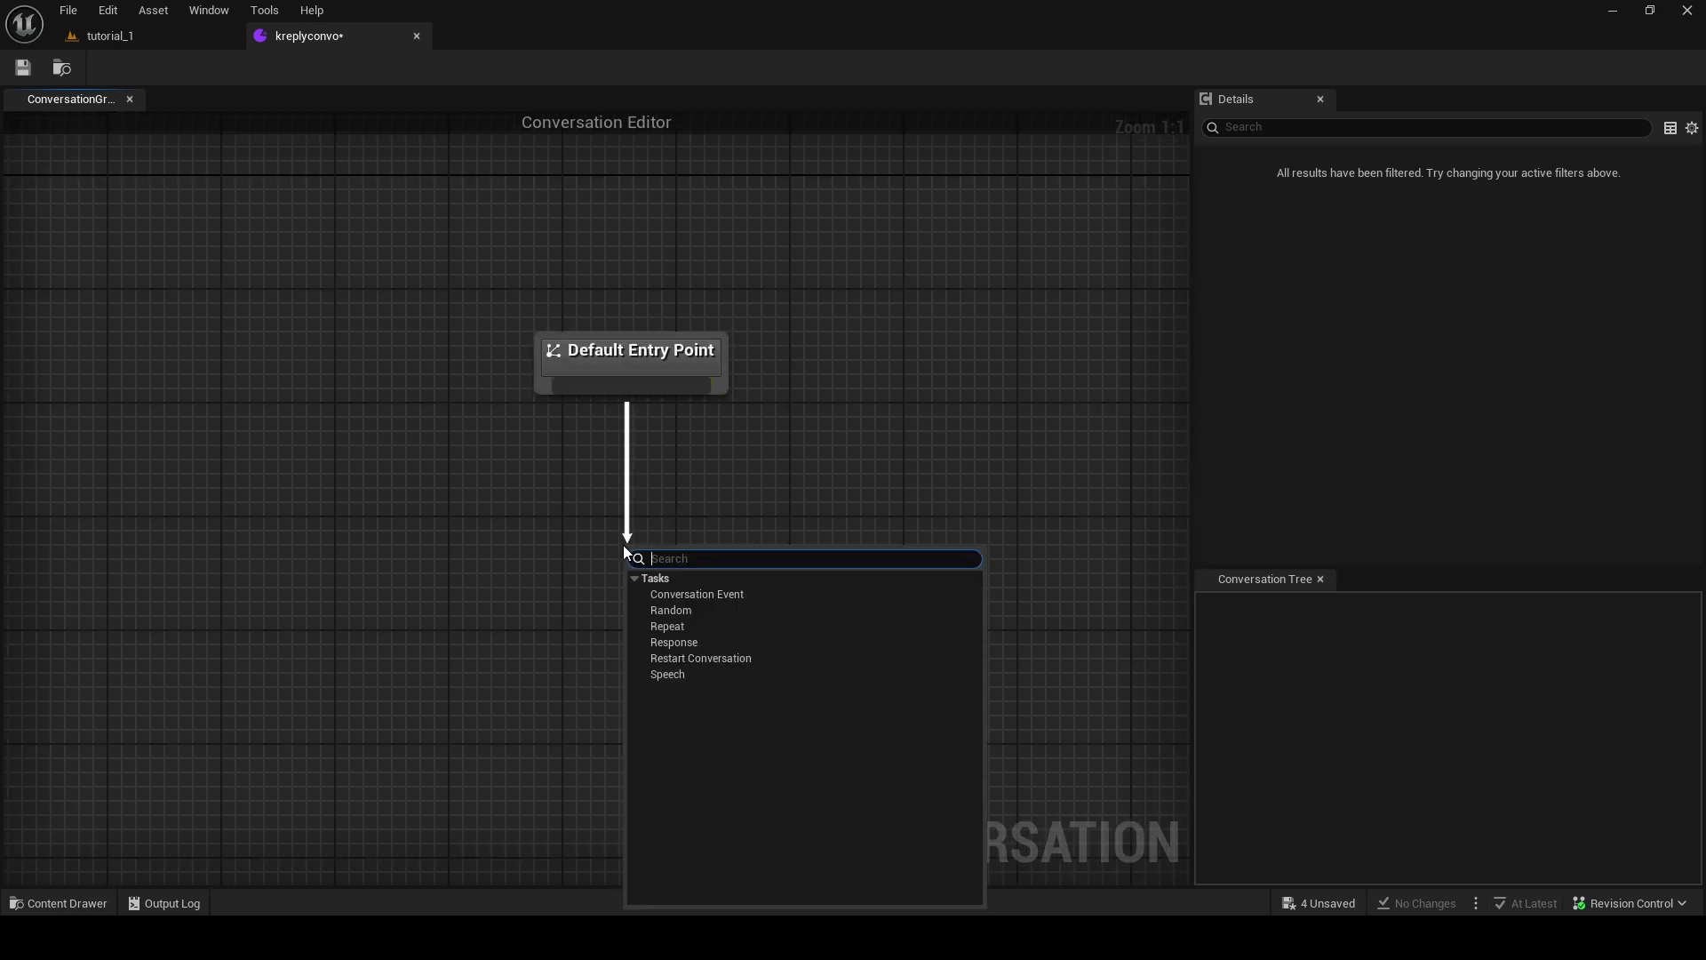
click(675, 676)
drag(691, 582, 613, 535)
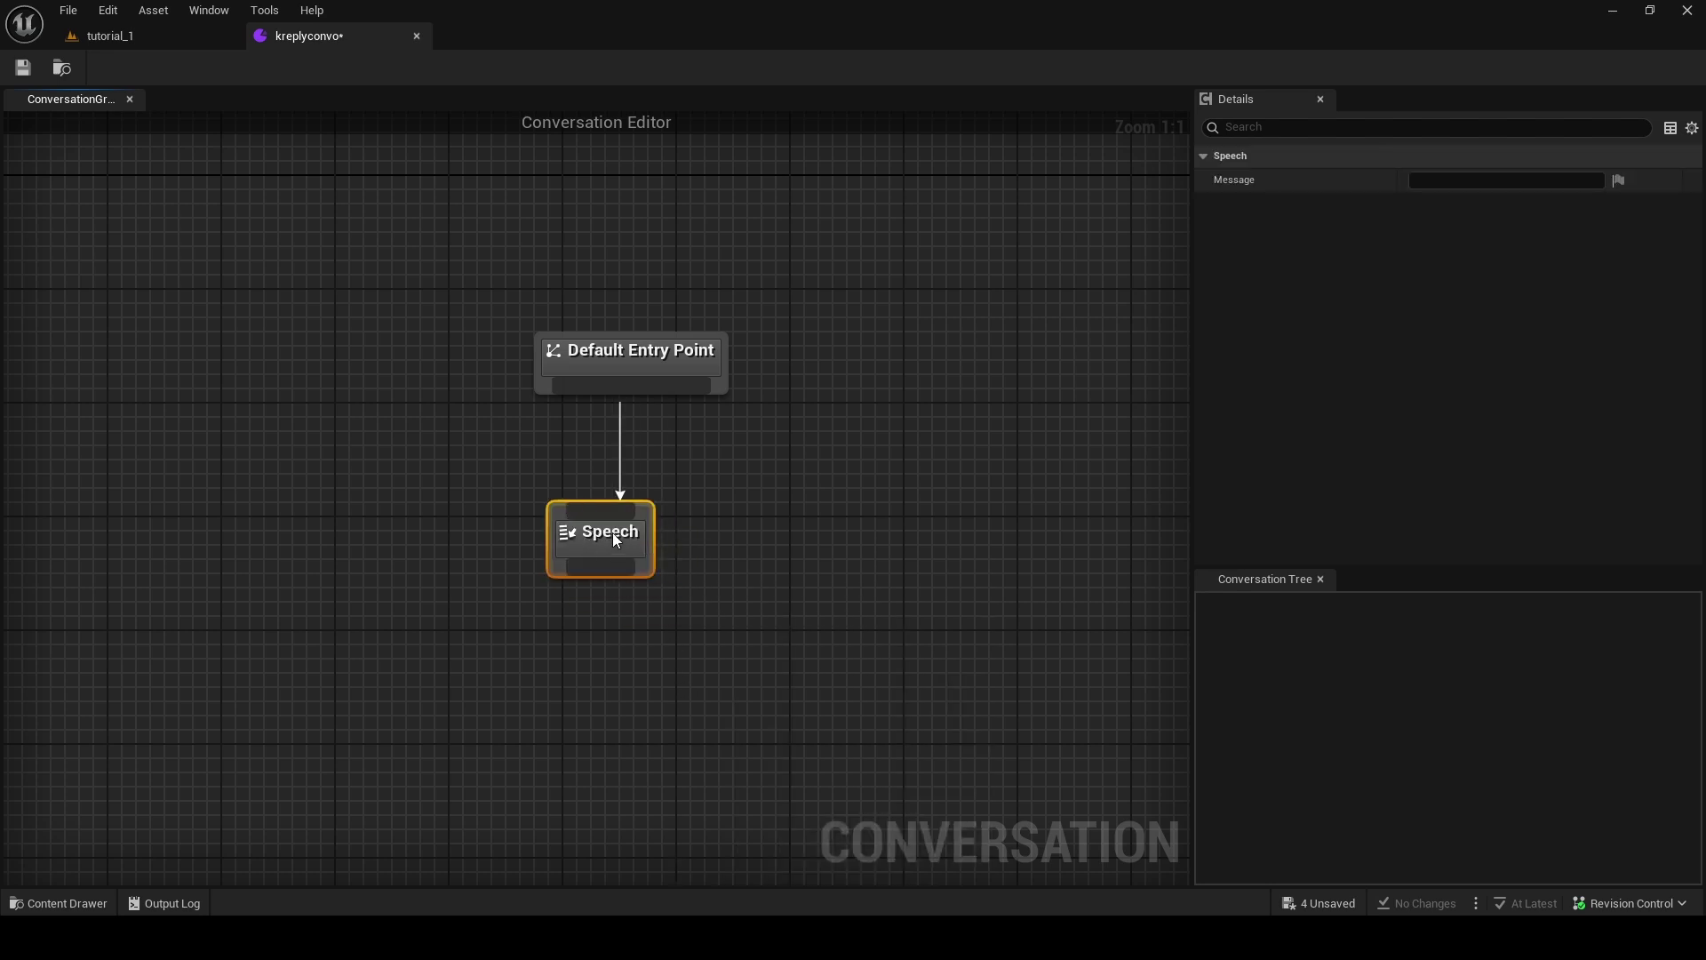
Set the Speech message to "Hey man, what's going on? Do you know who I am?" and centre the node beneath the entry point.
click(1564, 180)
text(Hey man)
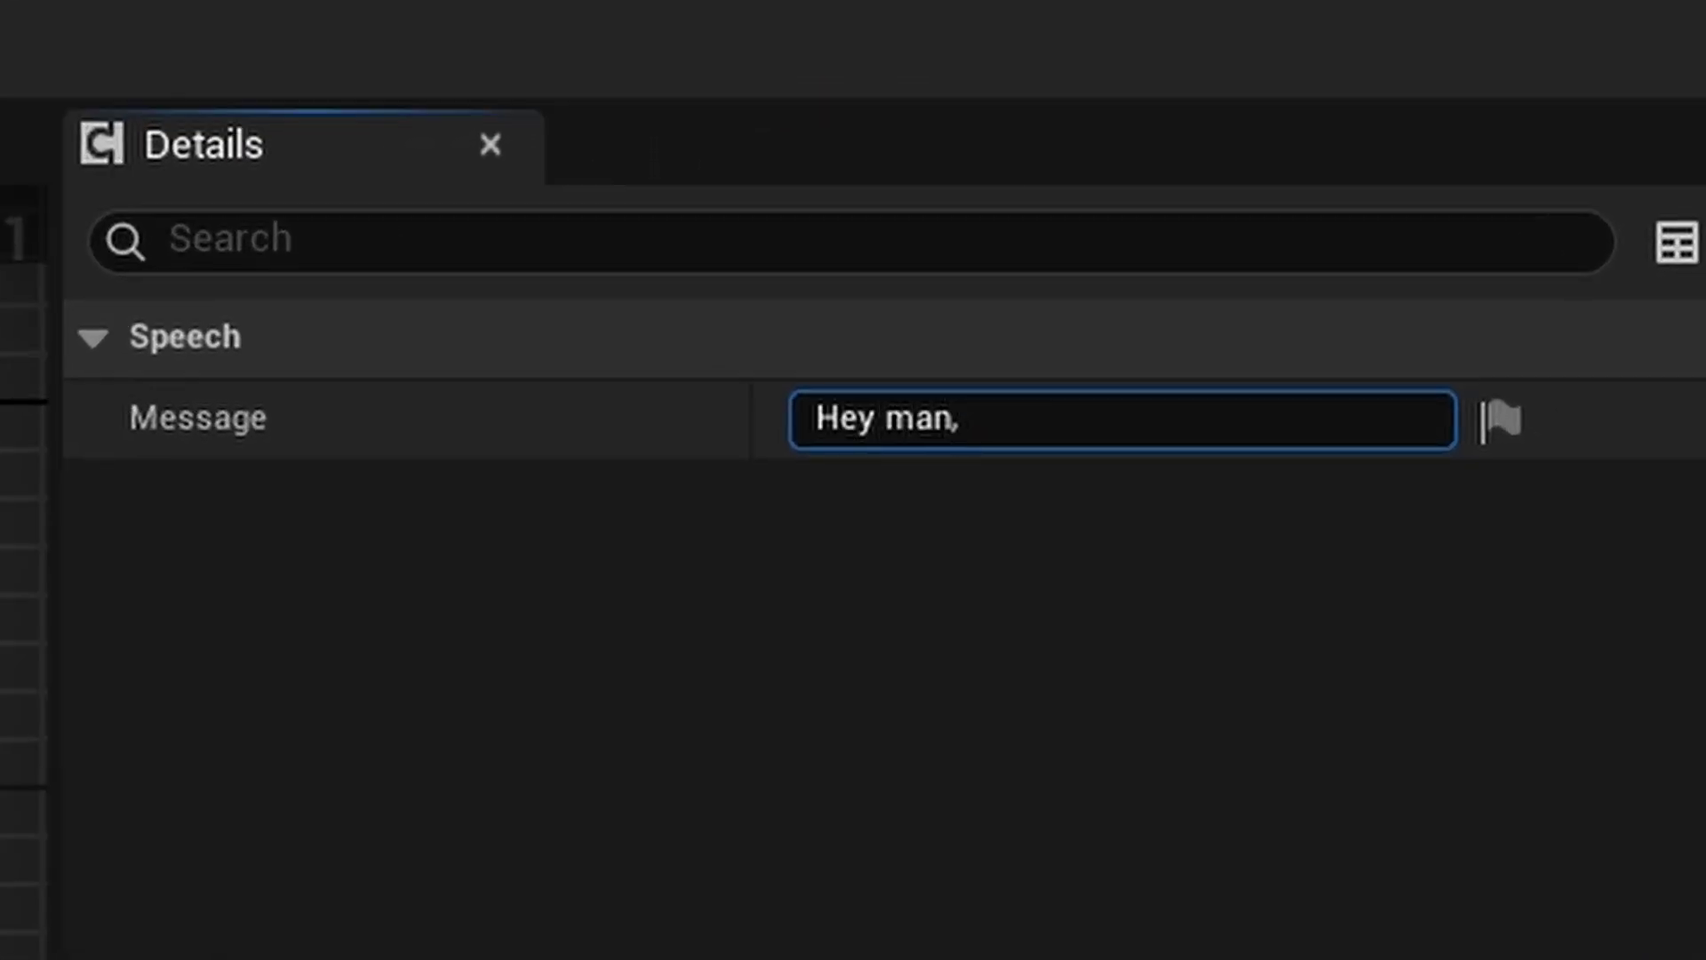
text(, what's going on? Do you know where)
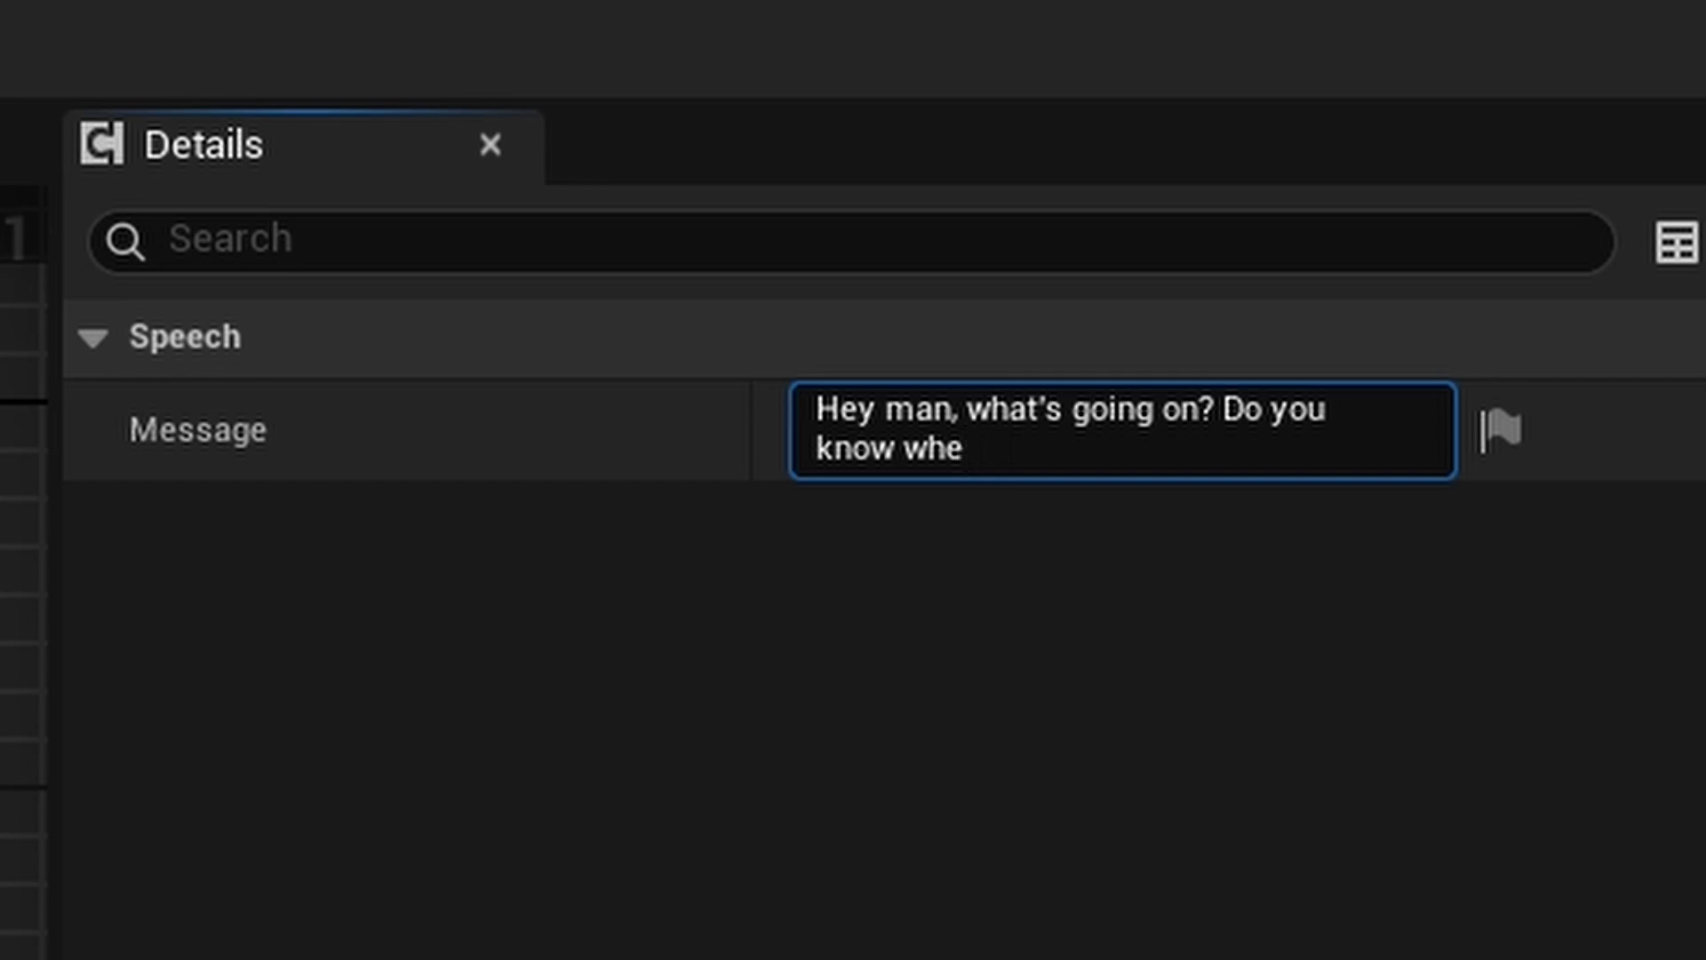
text(?)
key(Return)
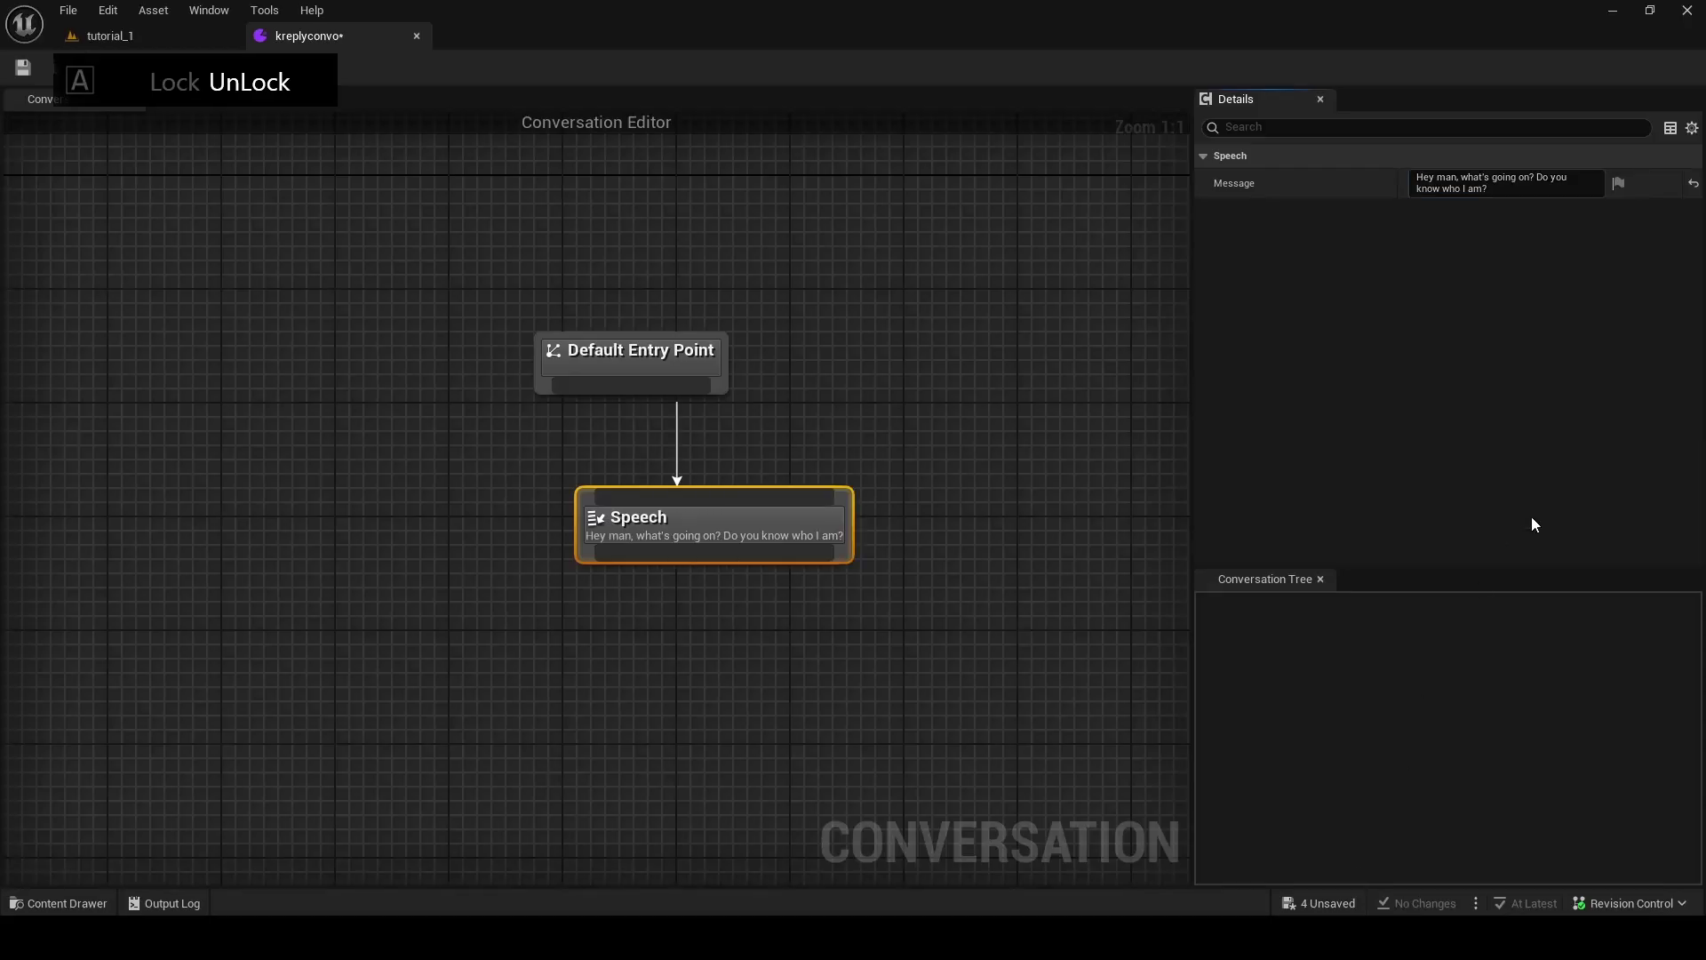
right_drag(956, 423, 936, 312)
drag(757, 403, 671, 403)
right_drag(724, 466, 781, 461)
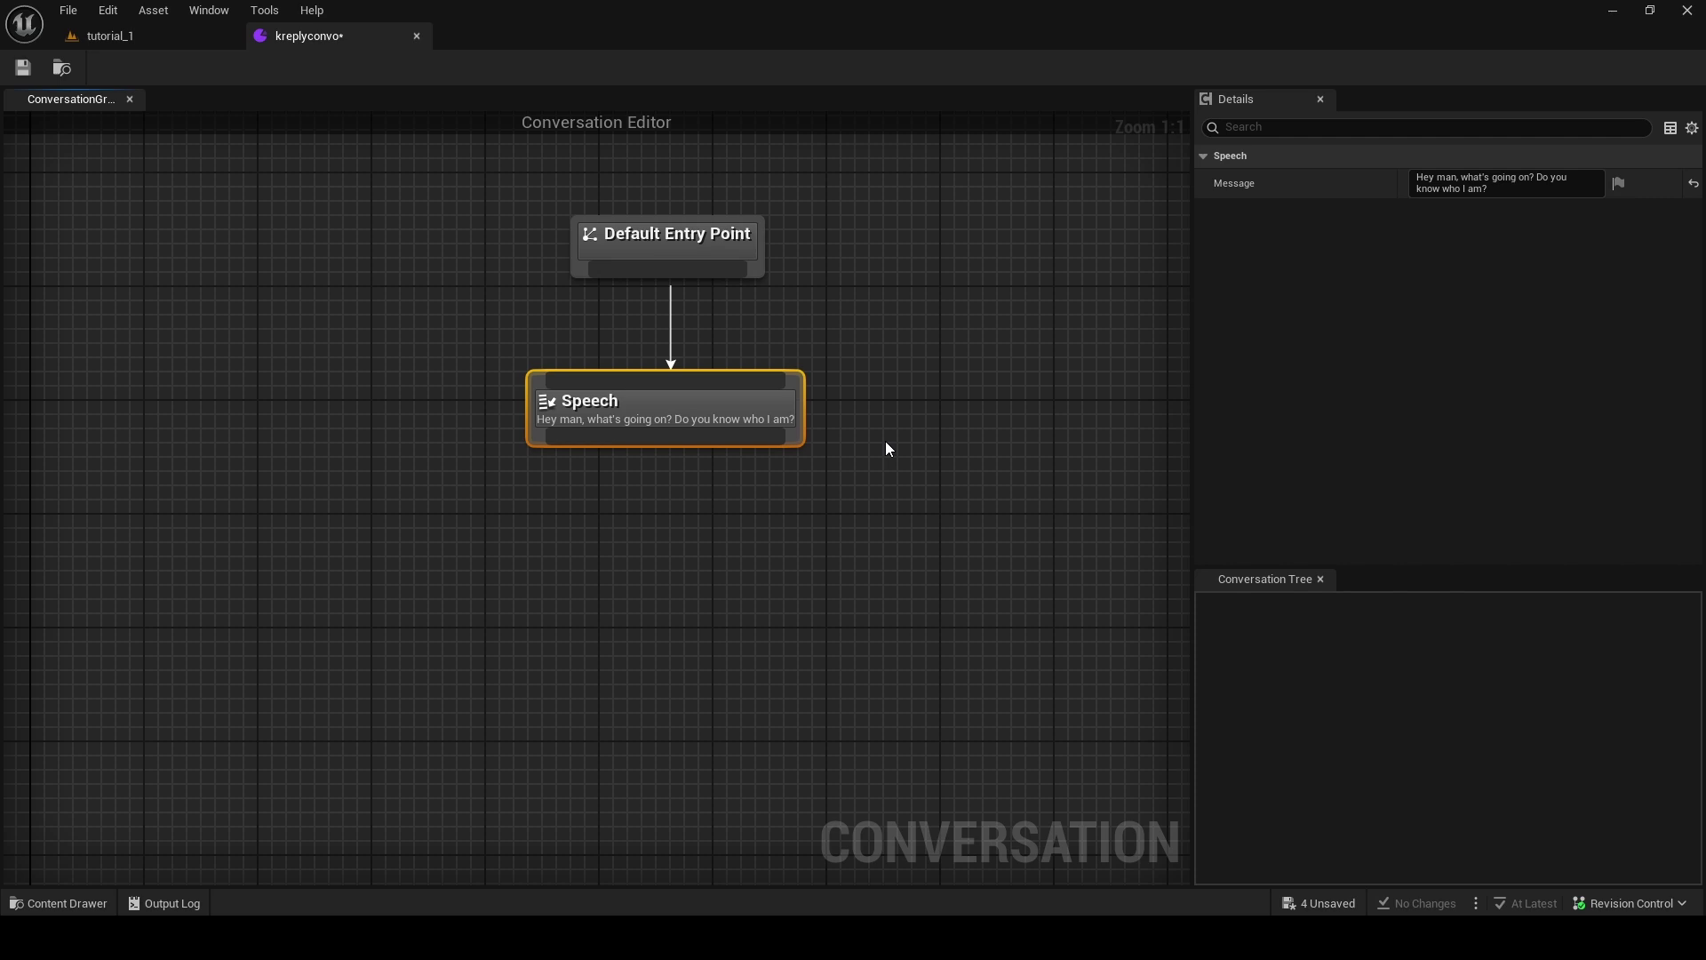
Add a Response node below the Speech node with the text "YEAH. I know." and shift it to the left.
drag(645, 437, 642, 583)
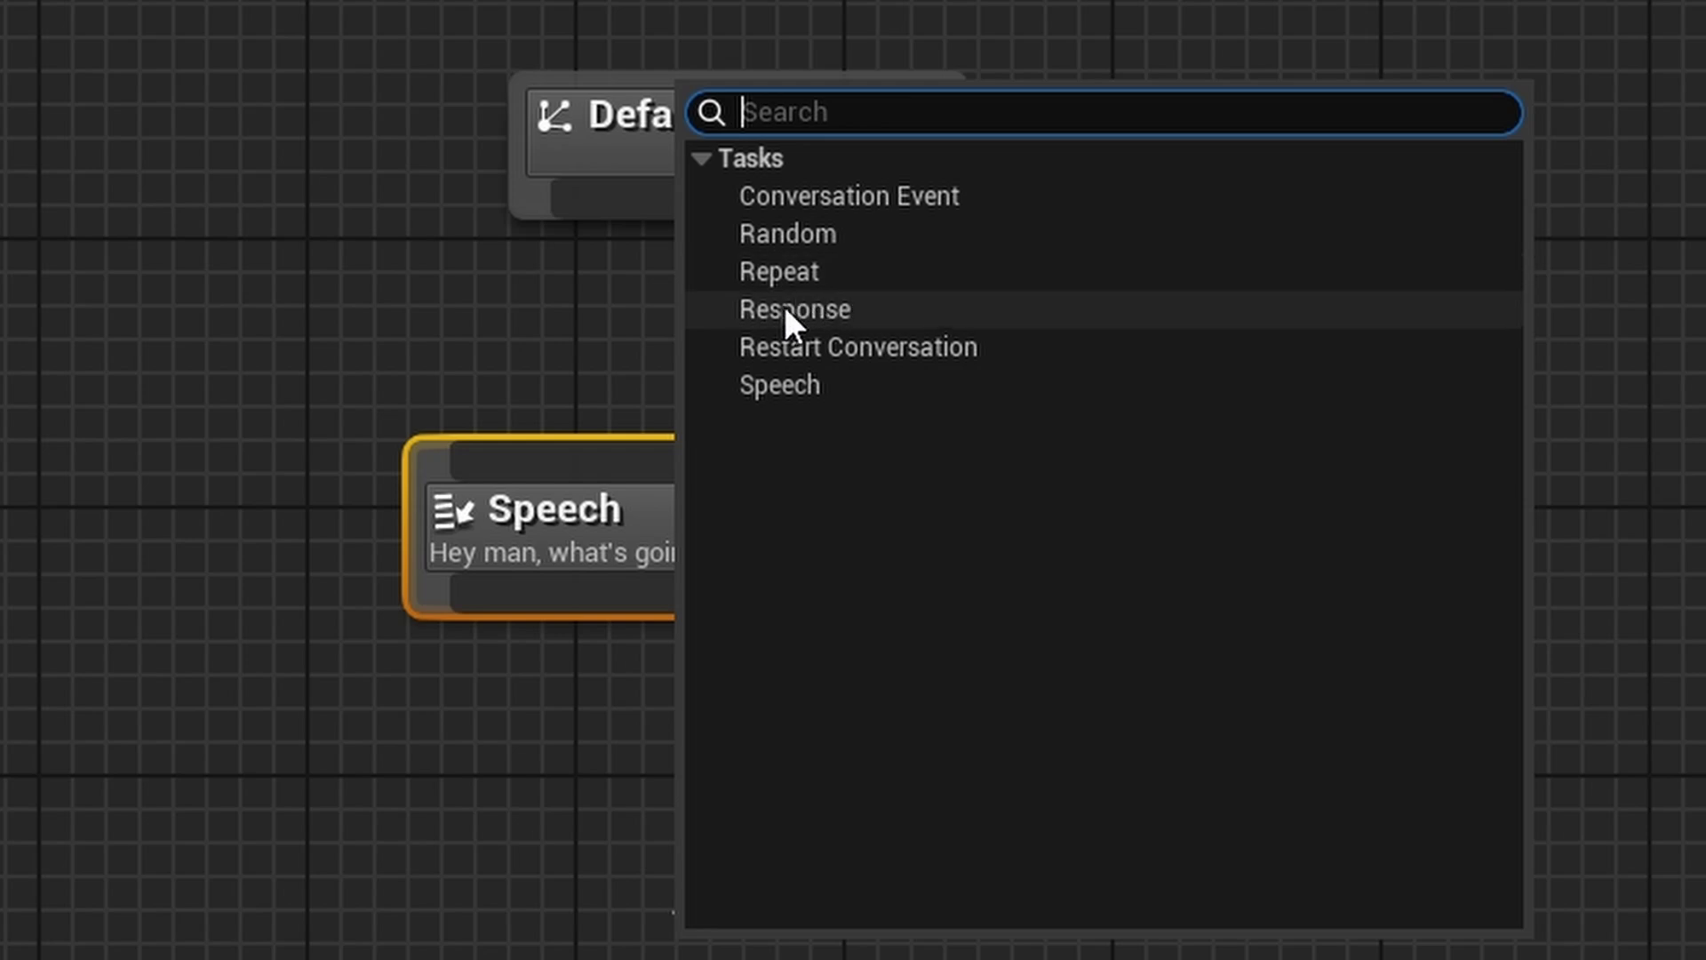
click(805, 307)
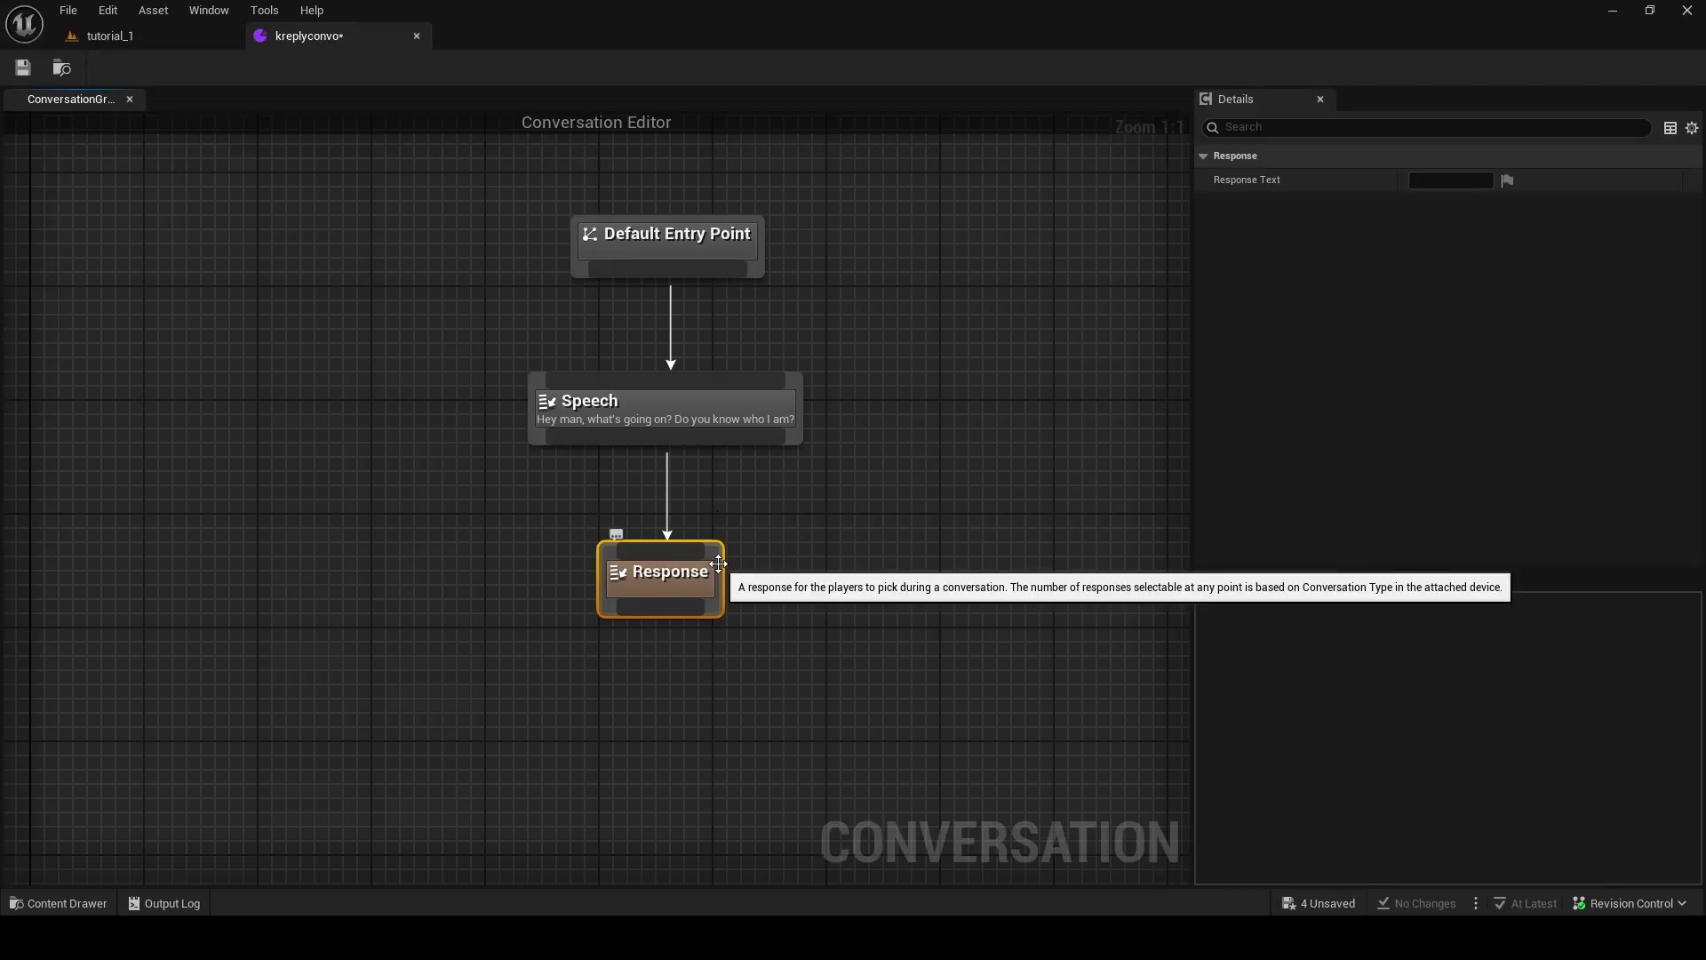
click(1450, 179)
key(Caps_Lock)
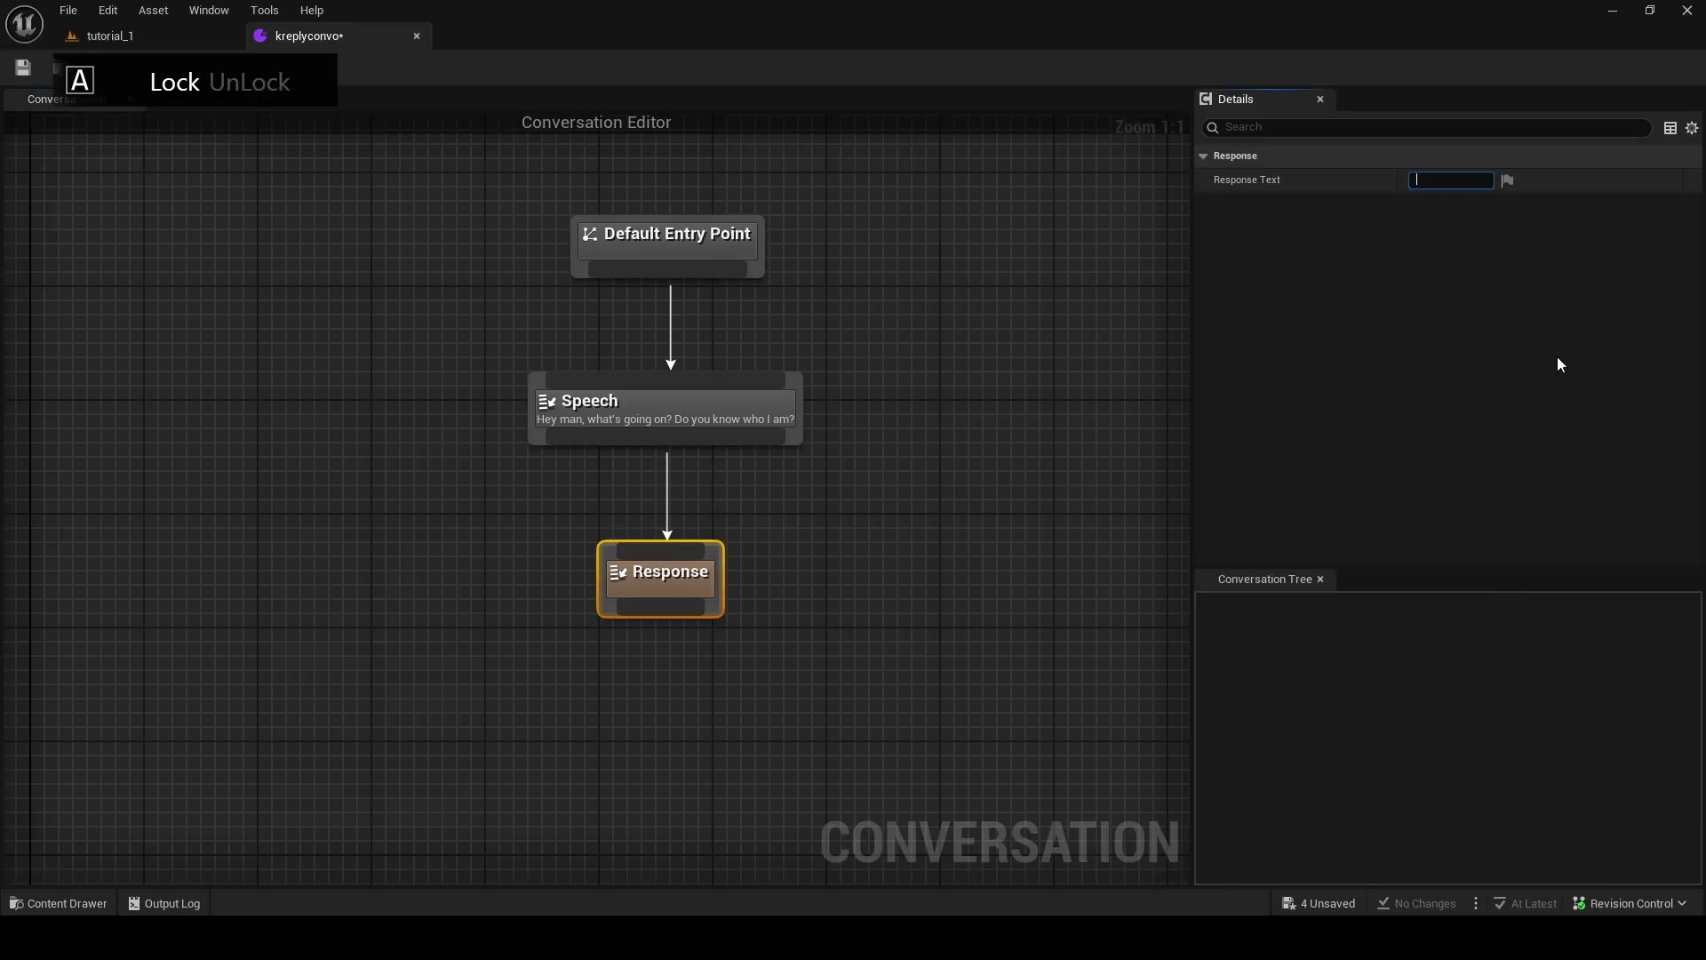
text(YEAH)
key(Caps_Lock)
text(. I know.)
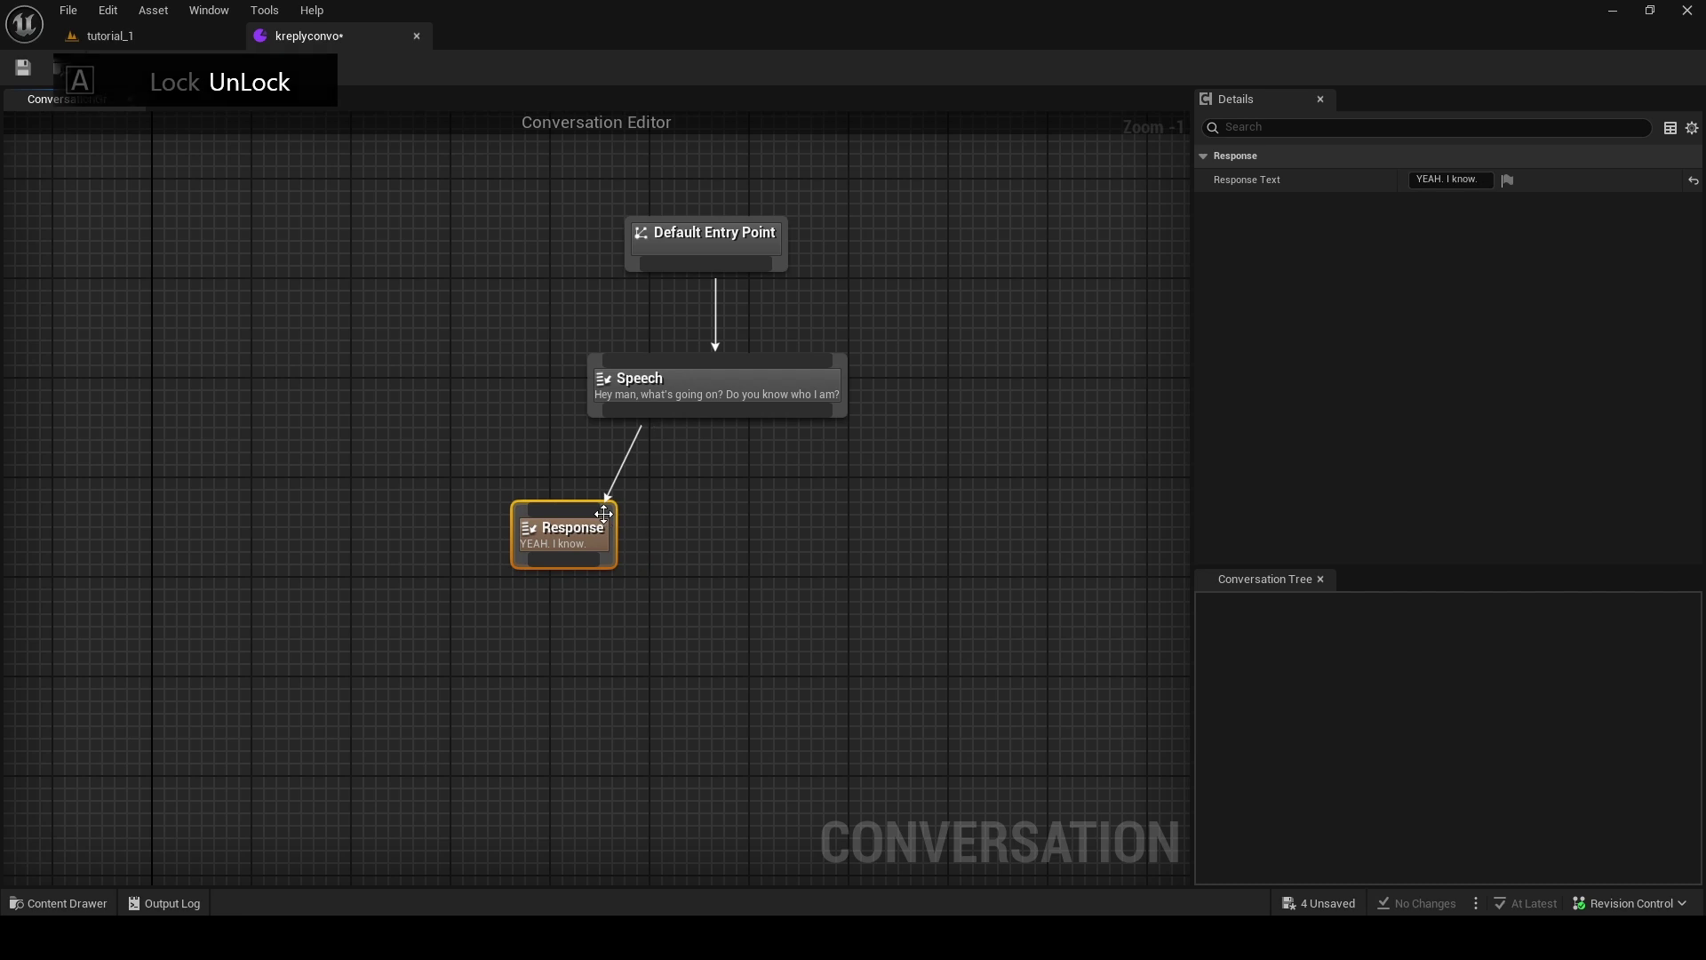
Link a second Response node from the Speech node with the text "Nope not at all".
drag(724, 414, 725, 521)
click(769, 612)
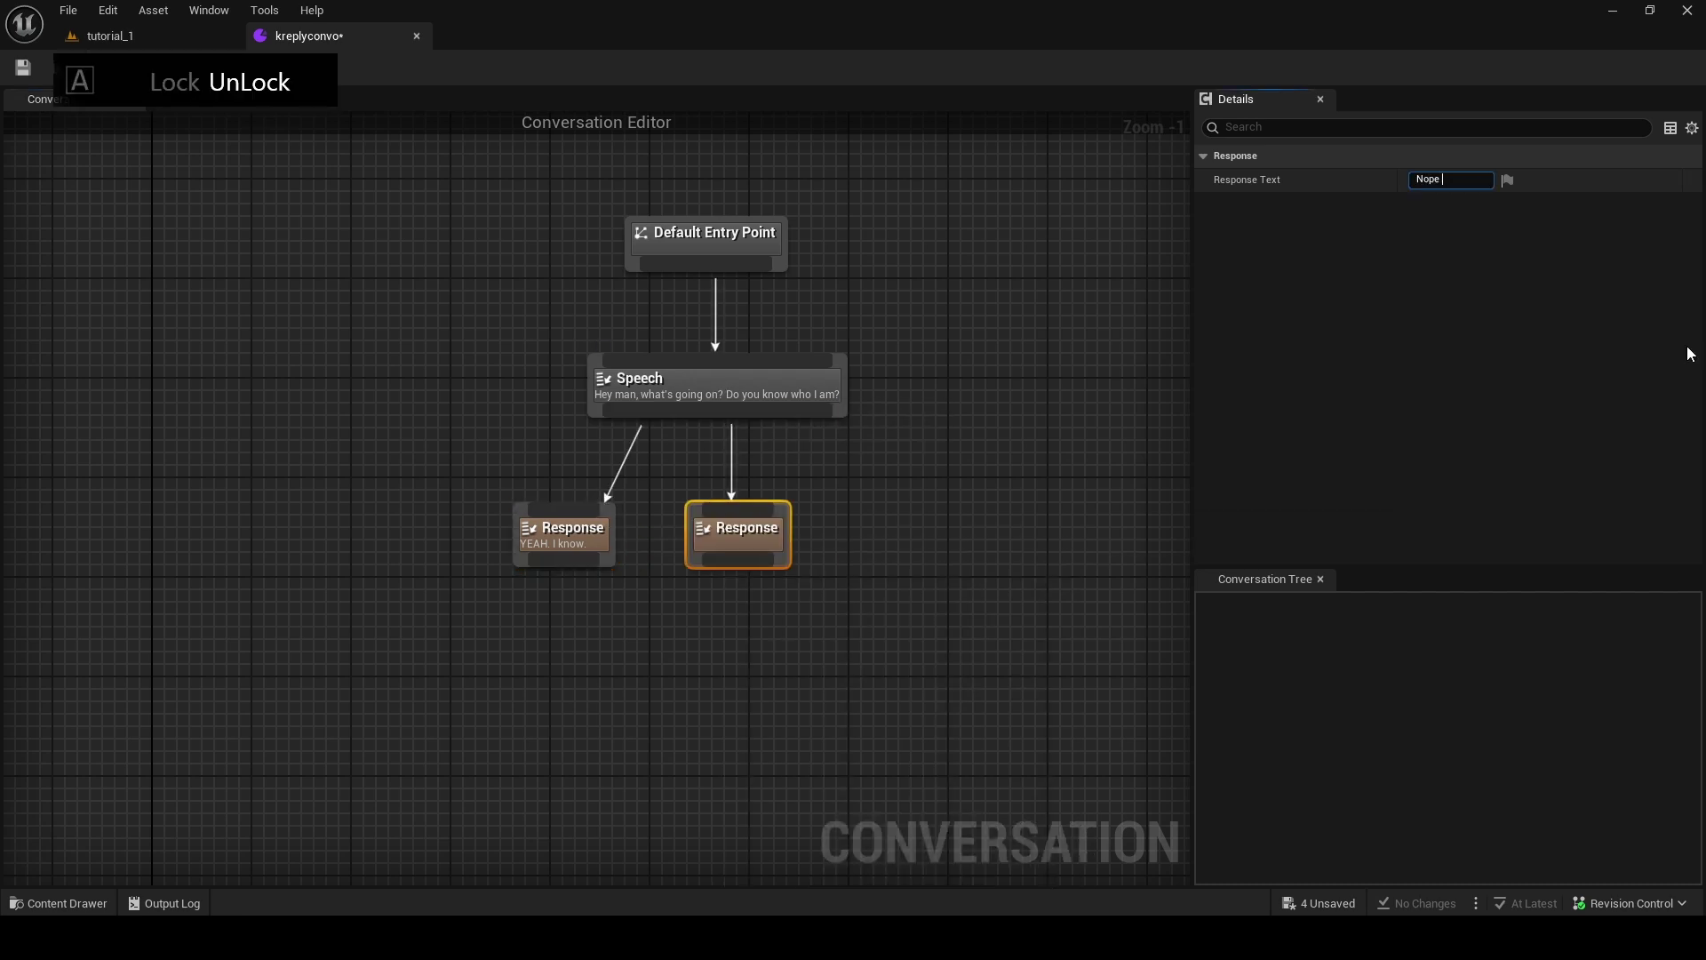
key(Return)
Link a third Response node from the Speech node, to the right of the other two.
drag(836, 418, 860, 515)
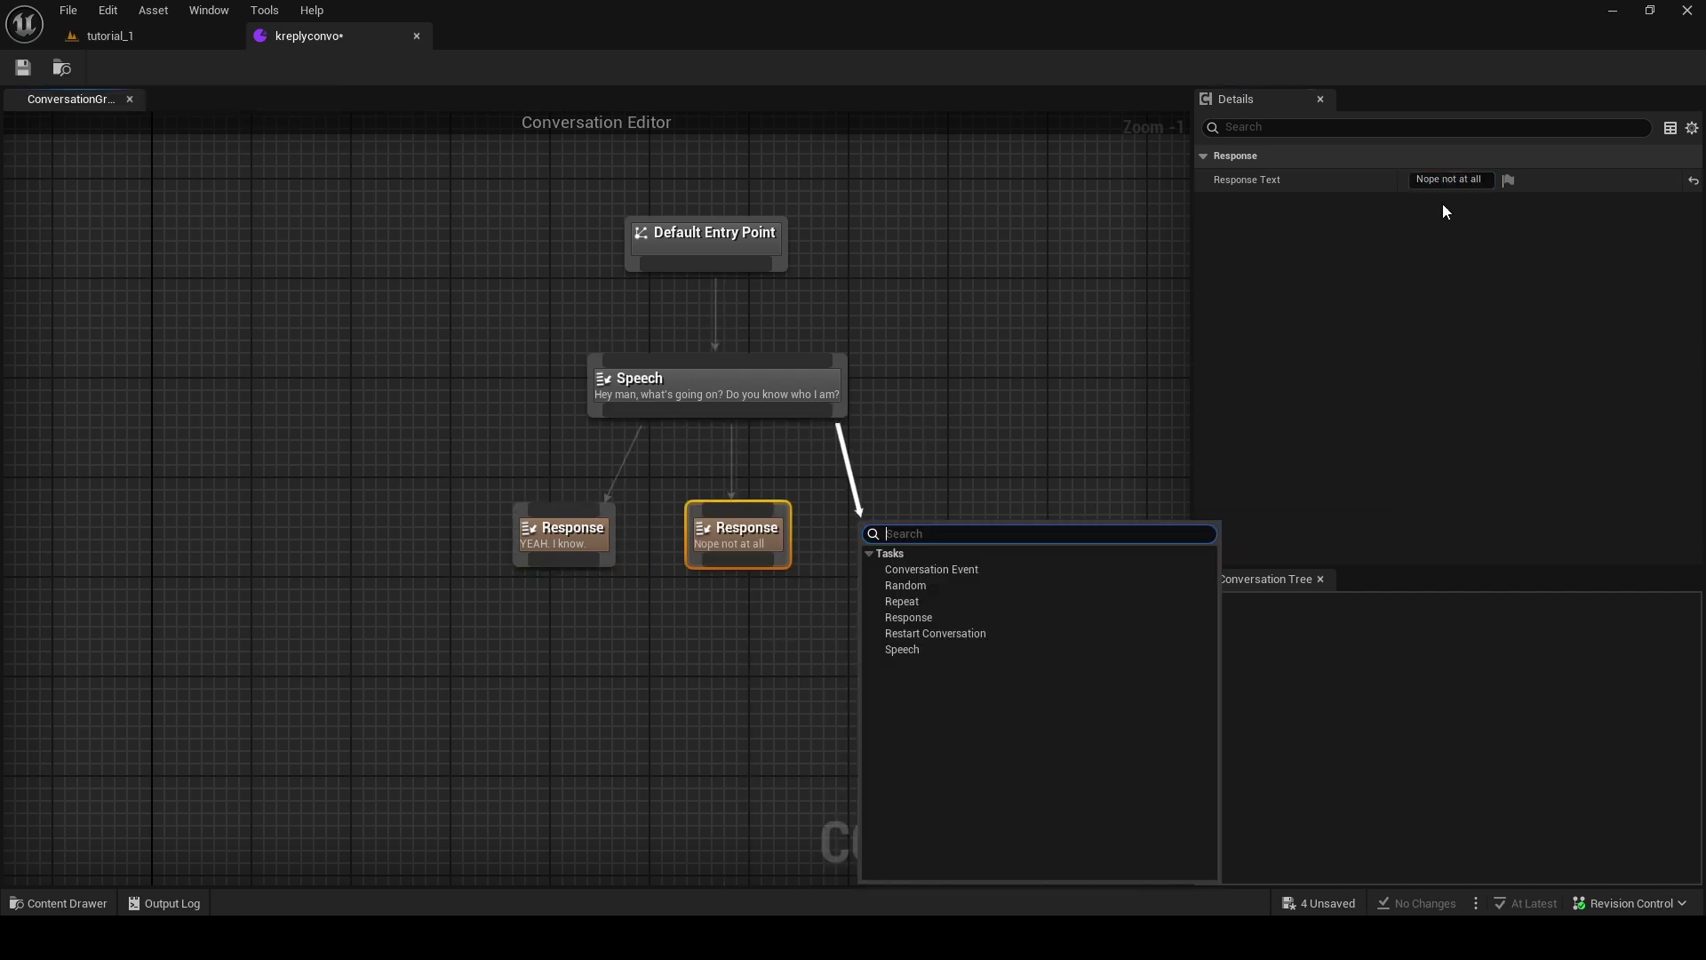
click(975, 617)
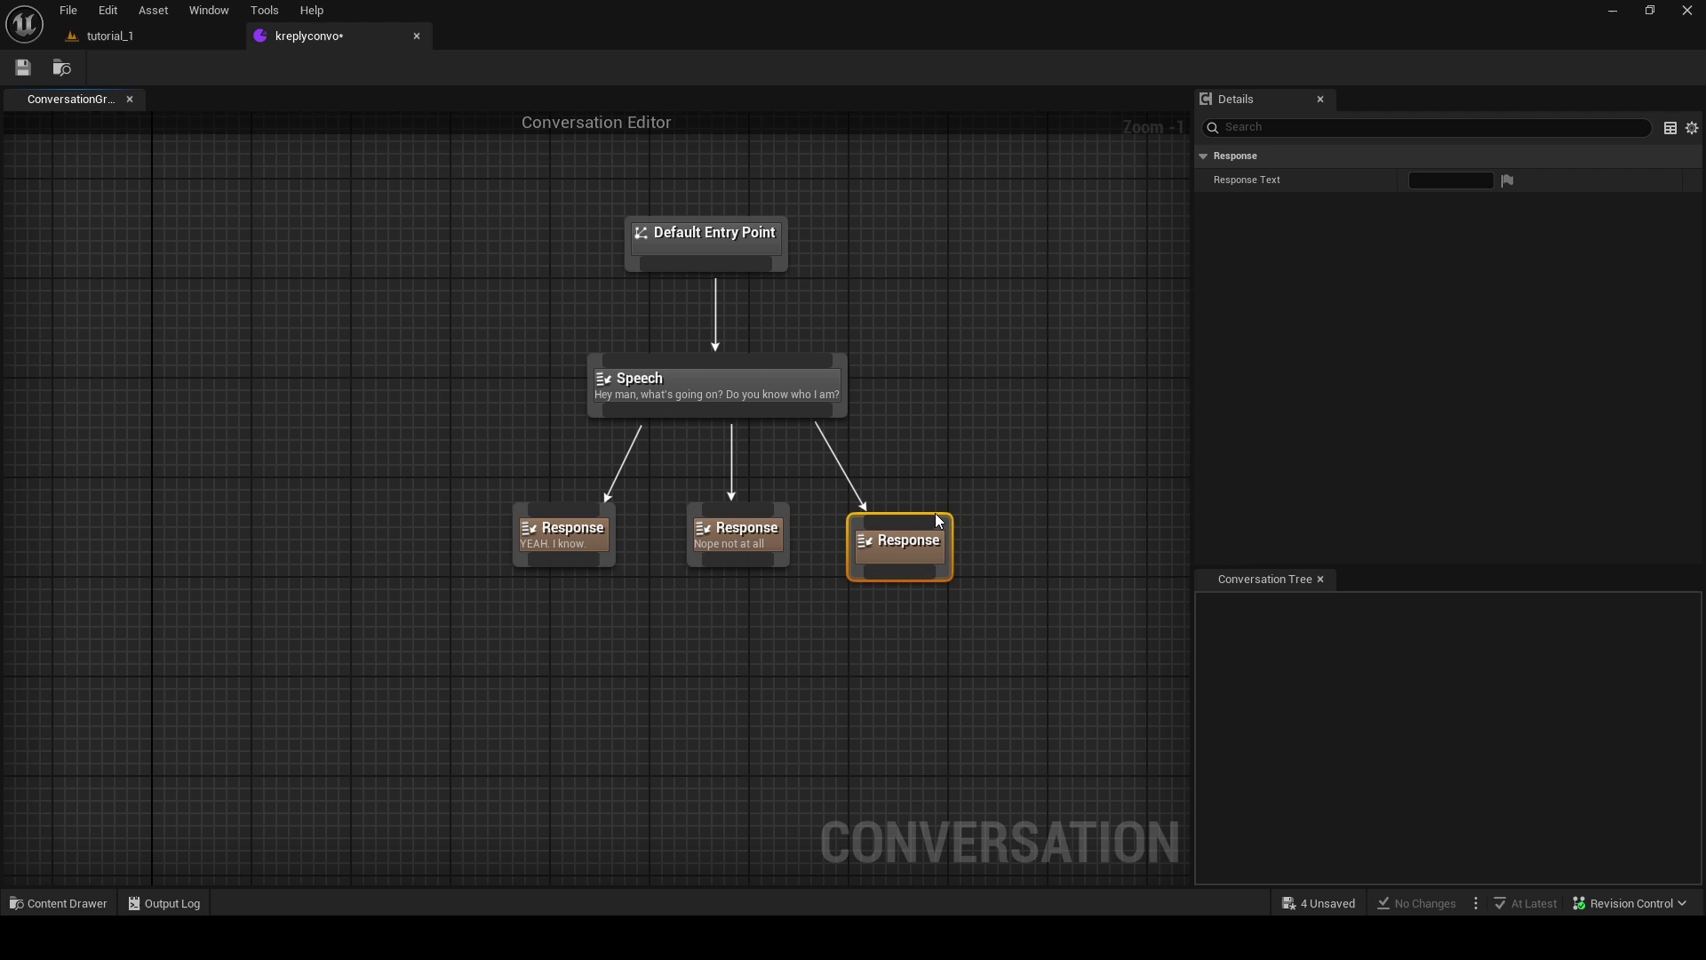
click(1436, 182)
Check the Conversation Type options on the Conversation Device in the tutorial_1 level for how many responses they allow.
click(125, 35)
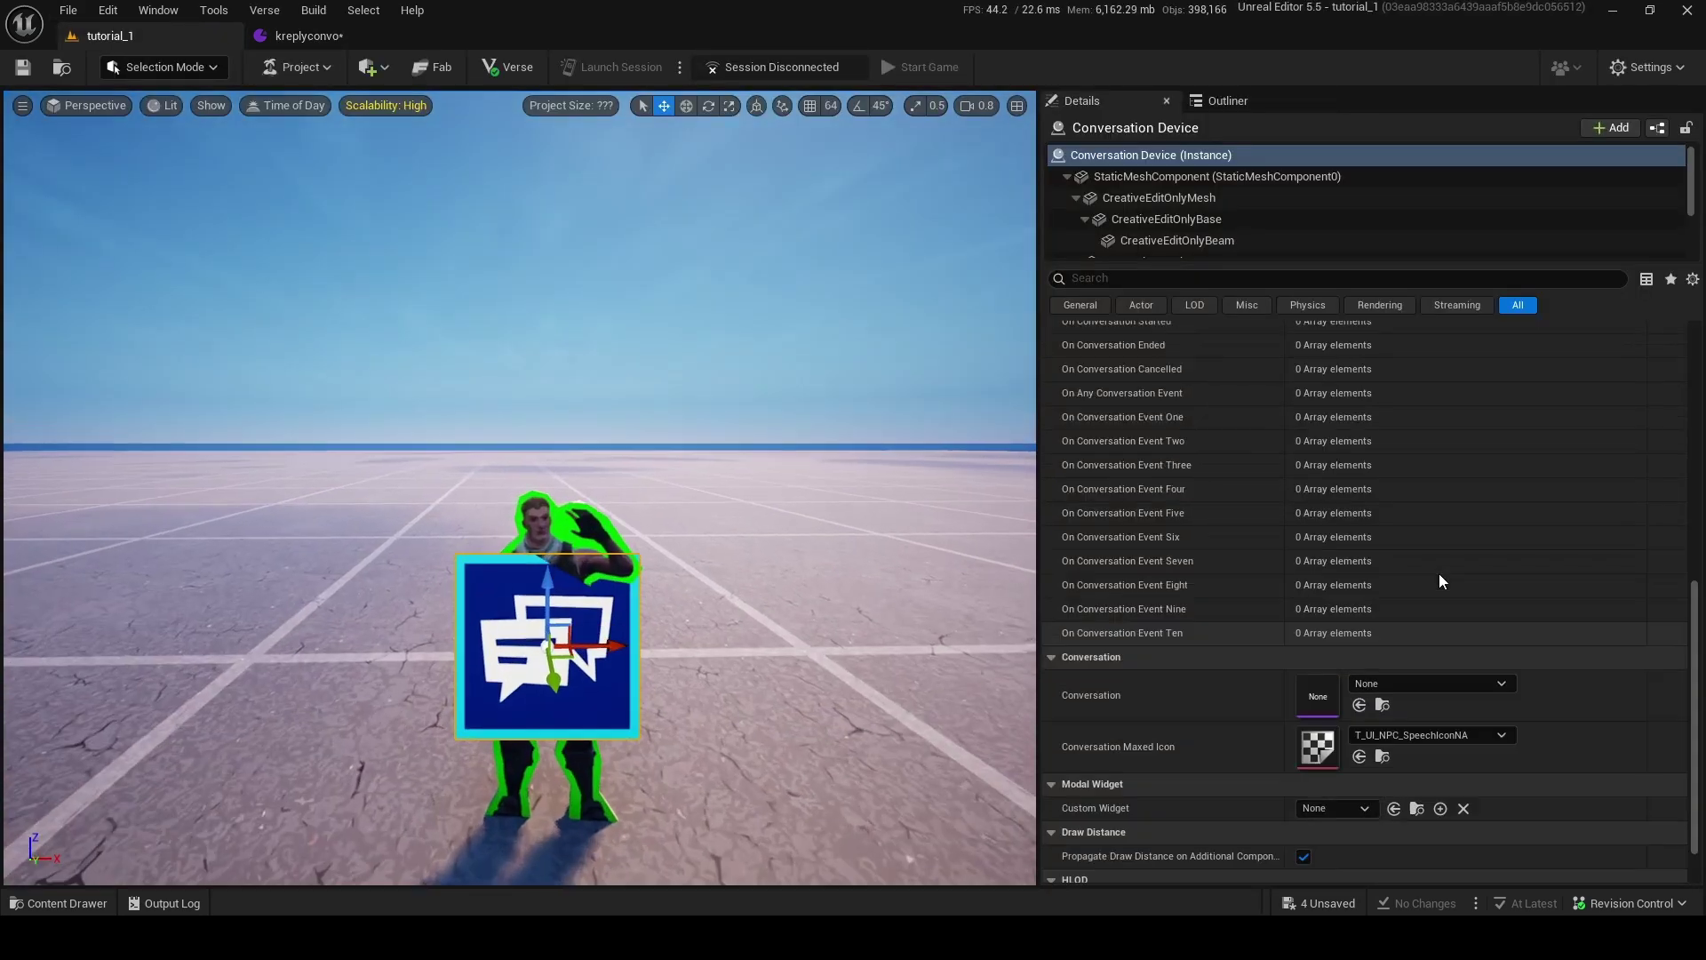
scroll(1439, 578, up, 10)
click(1348, 452)
key(Escape)
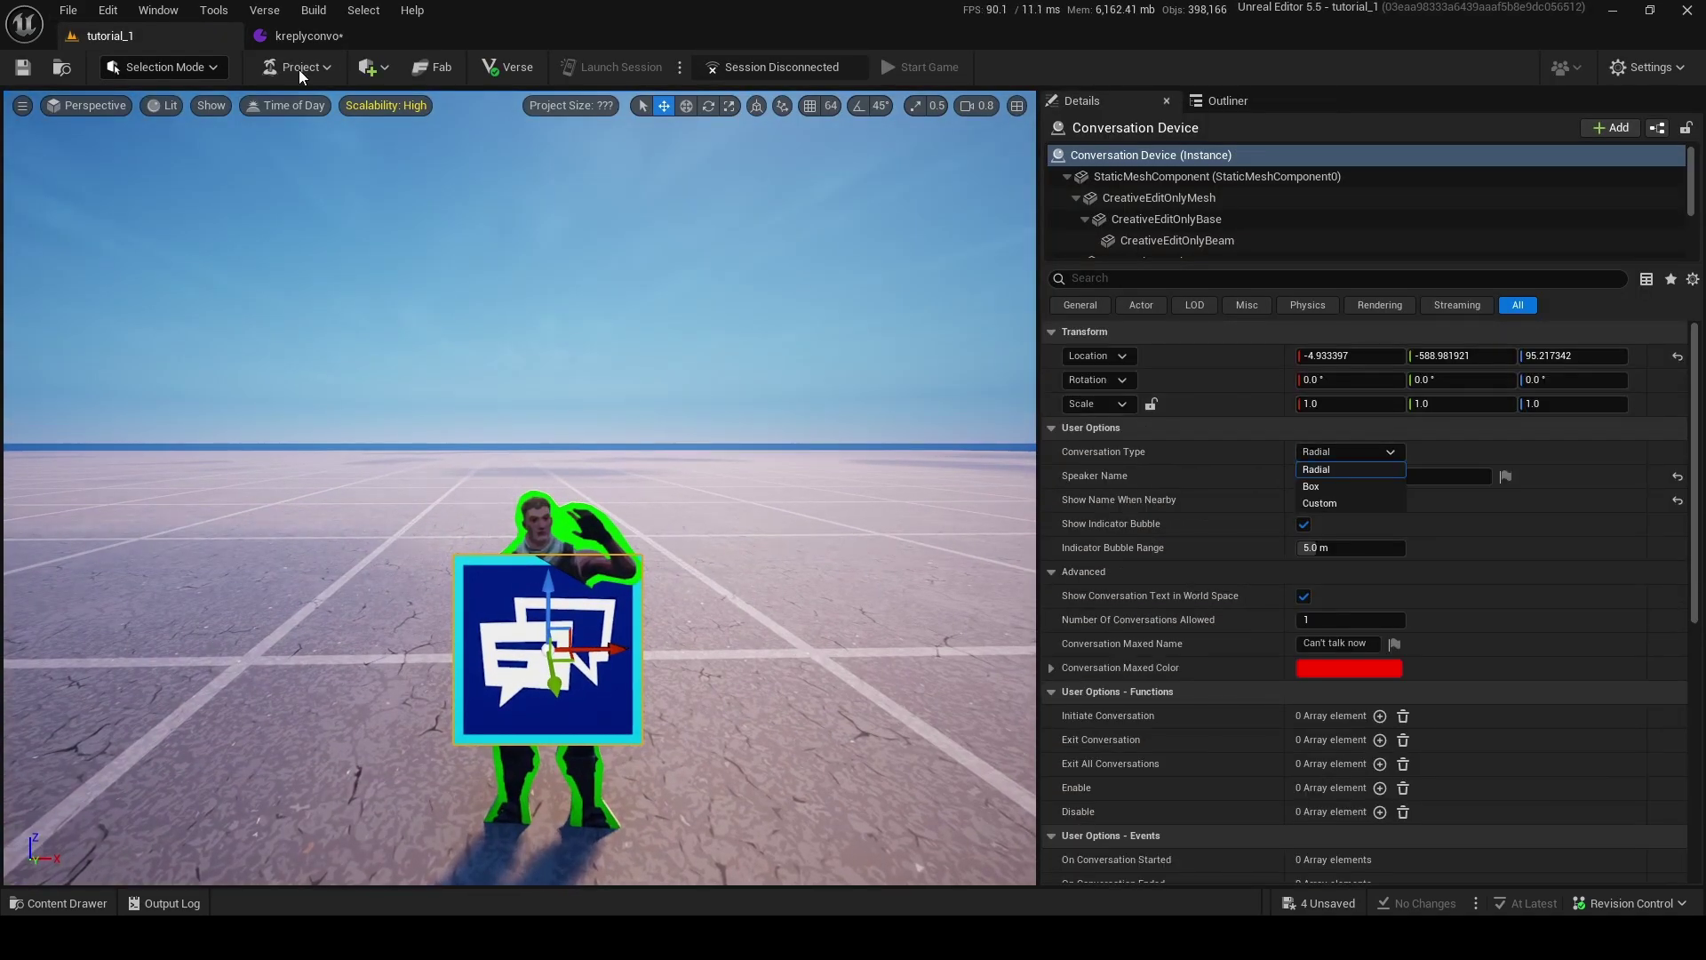
click(306, 36)
click(120, 36)
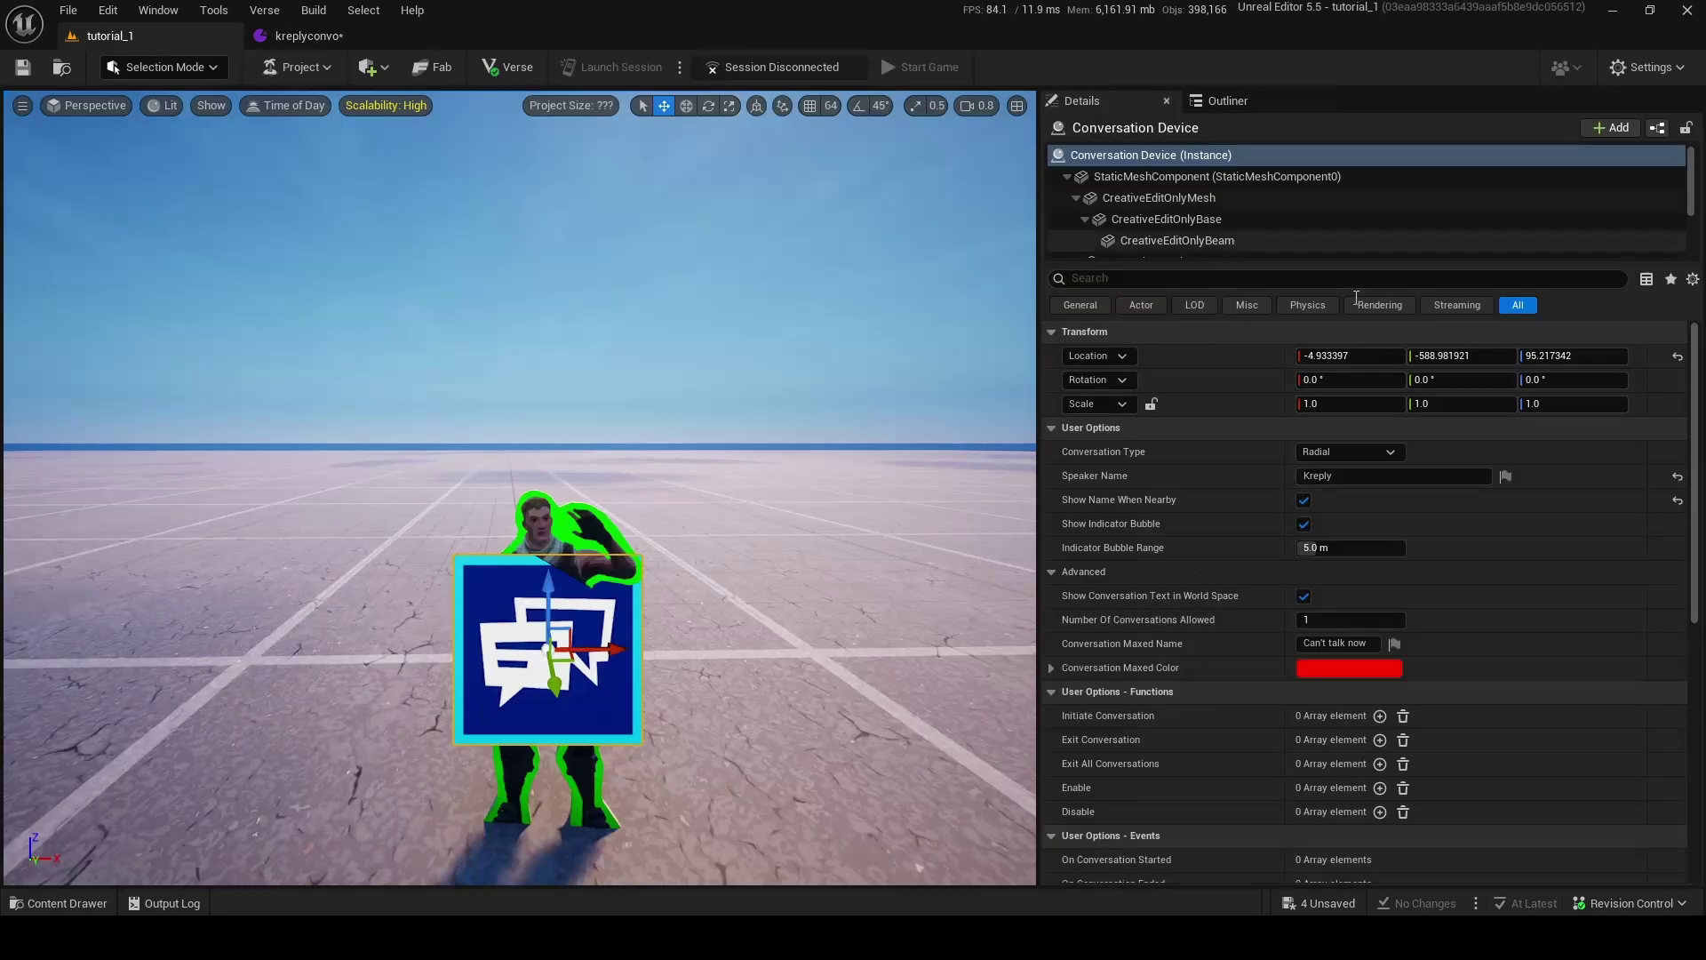
click(1349, 451)
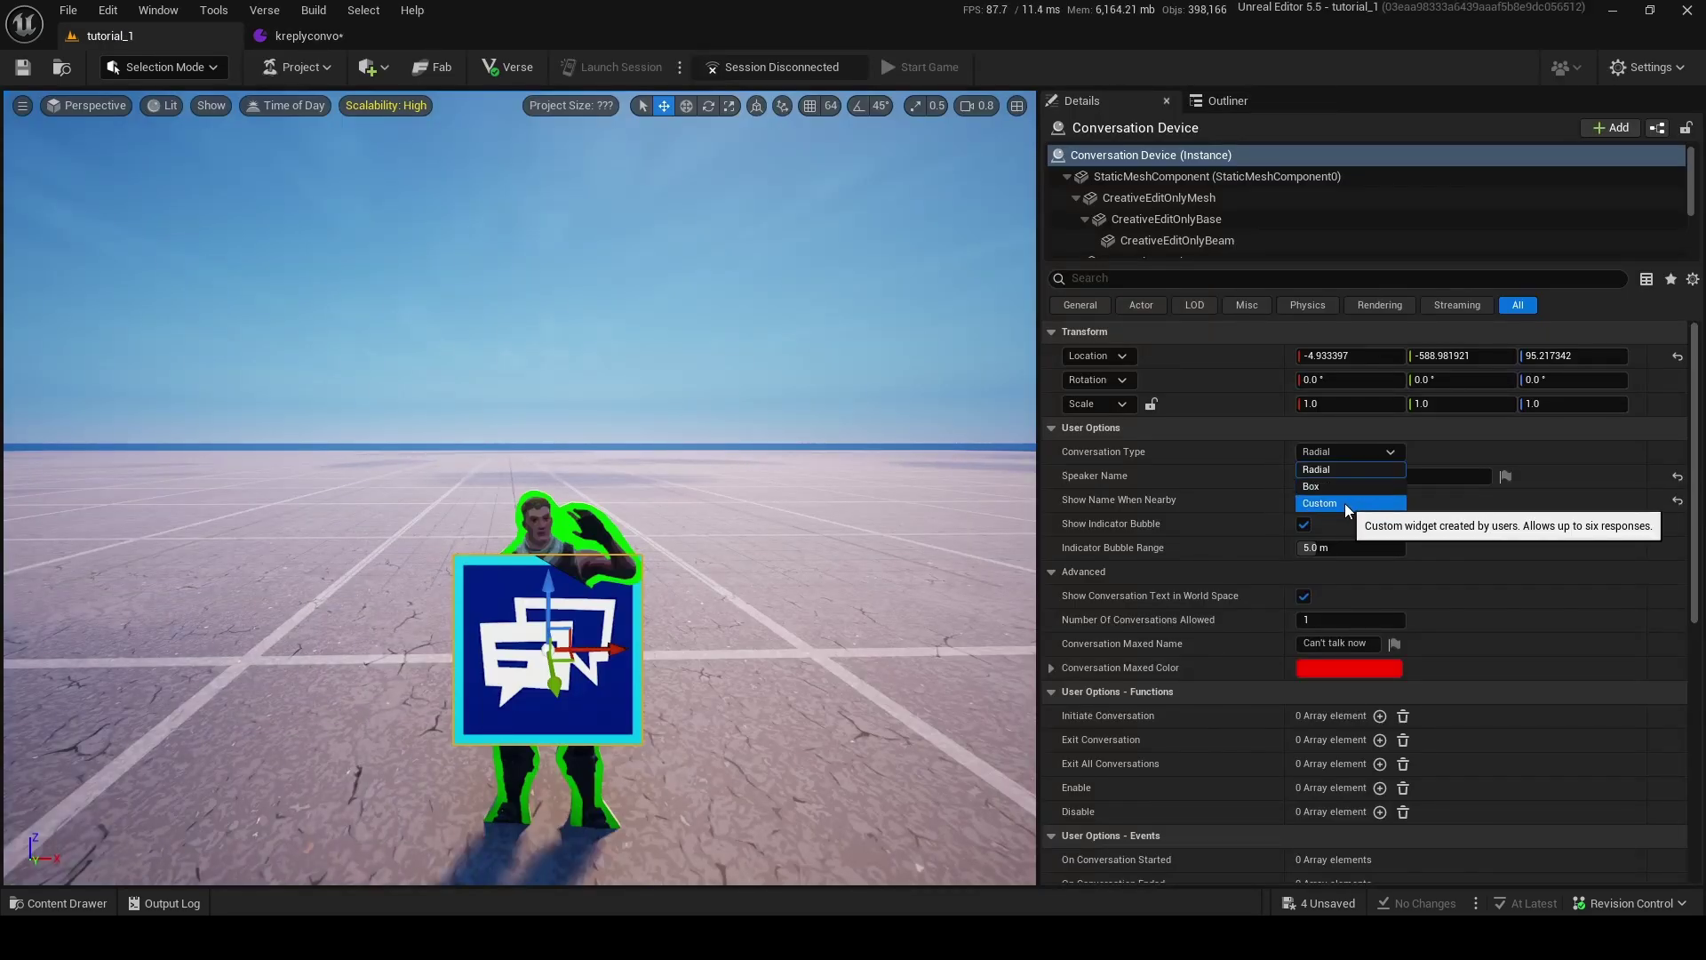
In kreplyconvo, align the third Response node with the others and set its text to "*say nothing*".
click(307, 36)
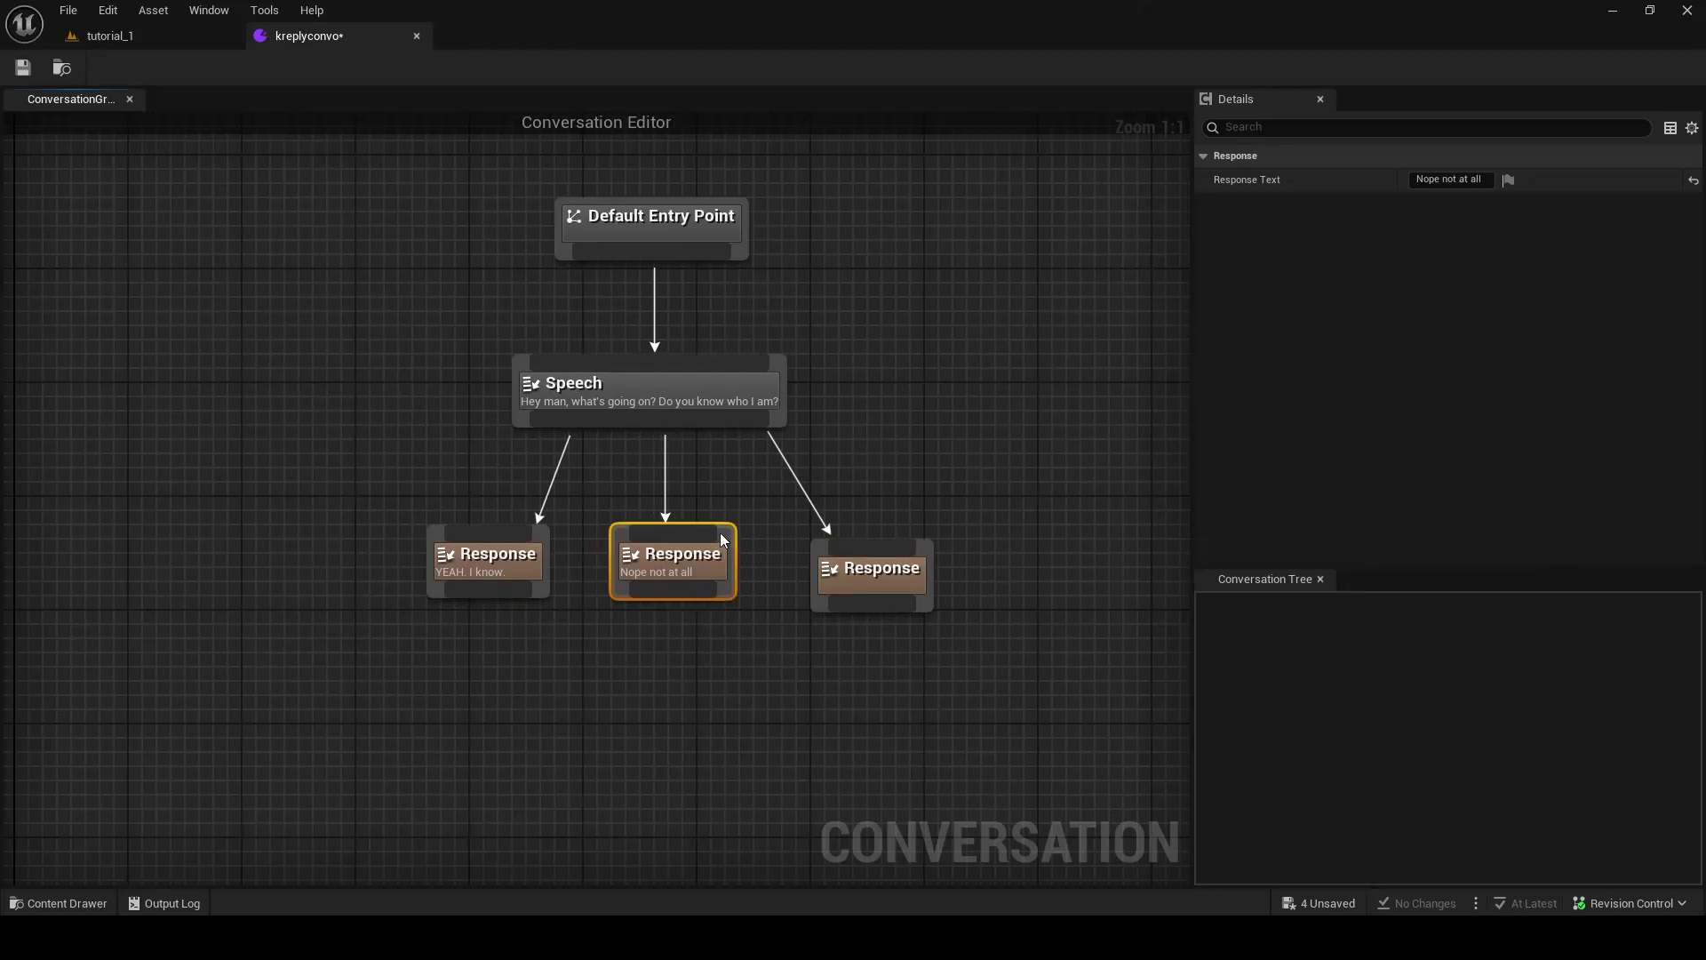
drag(878, 585, 845, 569)
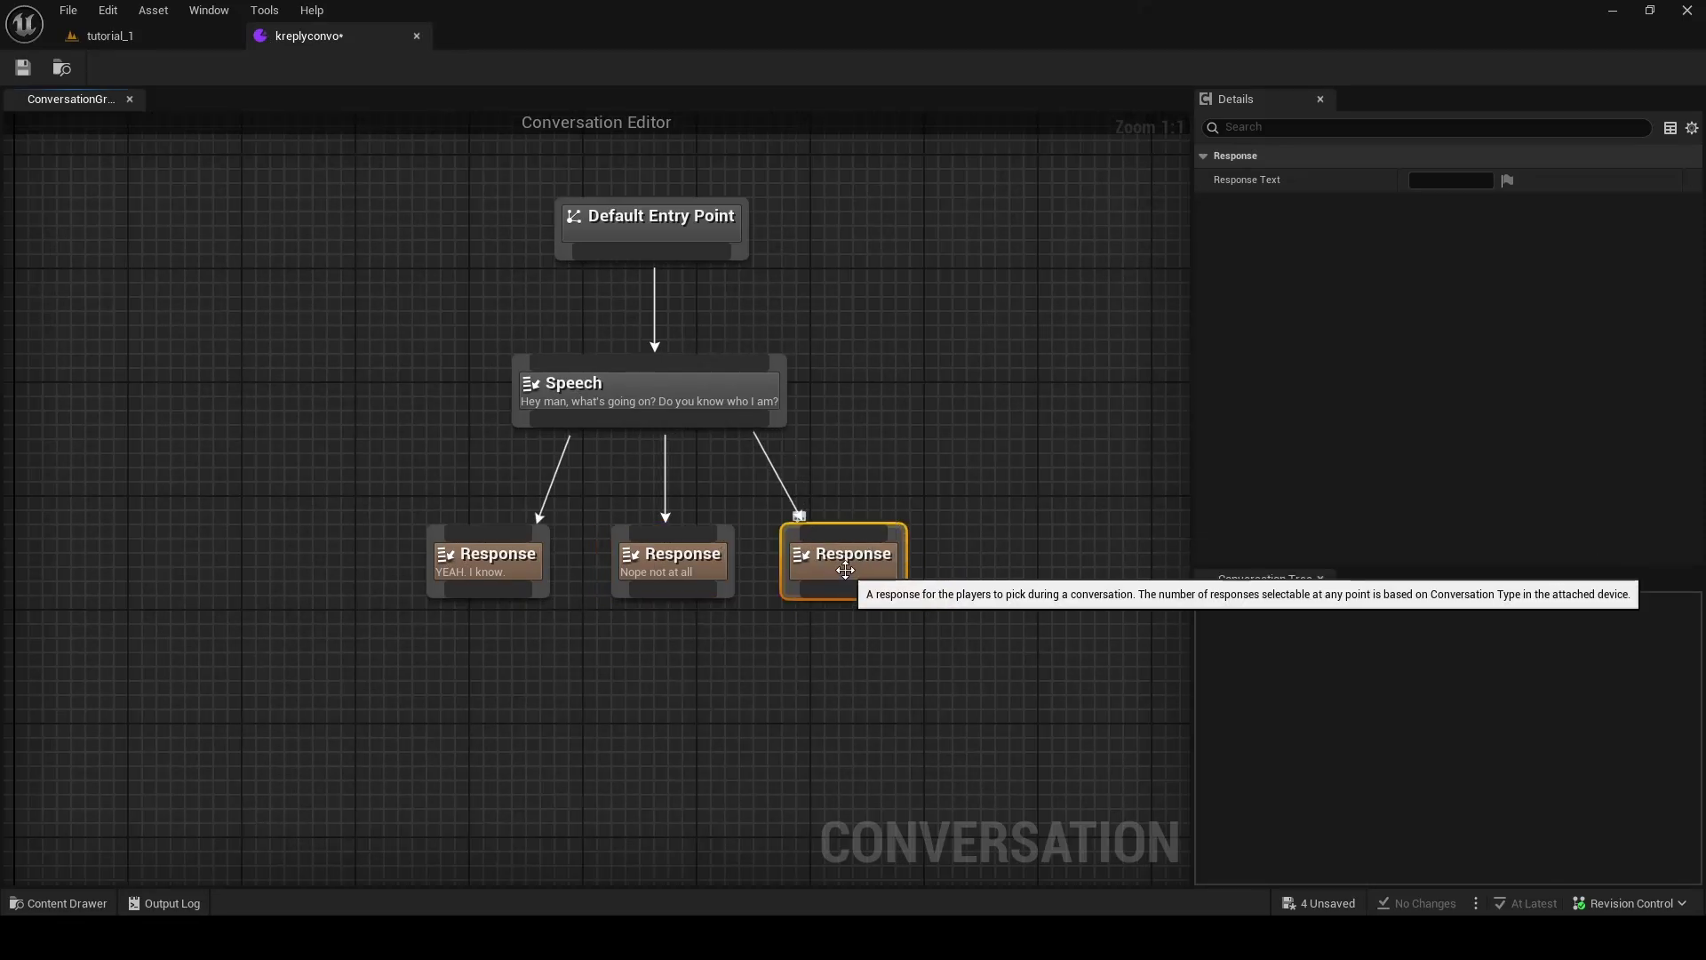
click(1450, 179)
text(*say nothing*)
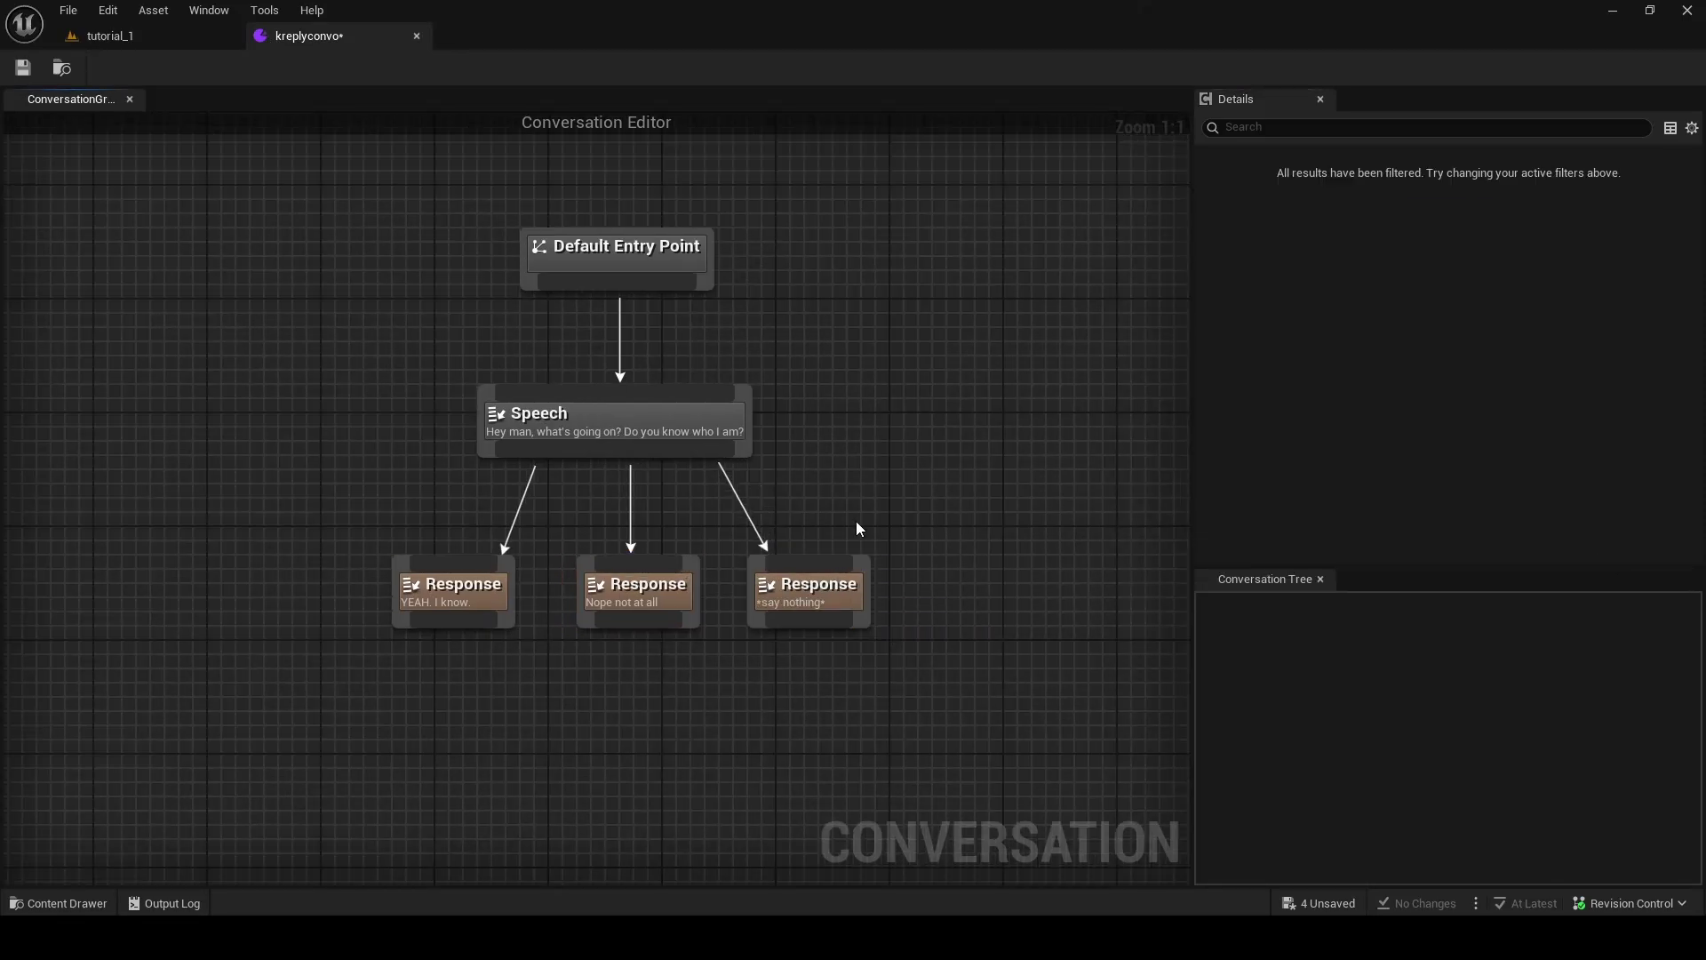
Add a Speech node below the "YEAH. I know." response with a message starting "Okay good, so you do know who I am".
right_drag(838, 487, 880, 430)
right_drag(936, 541, 906, 442)
right_drag(918, 636, 907, 697)
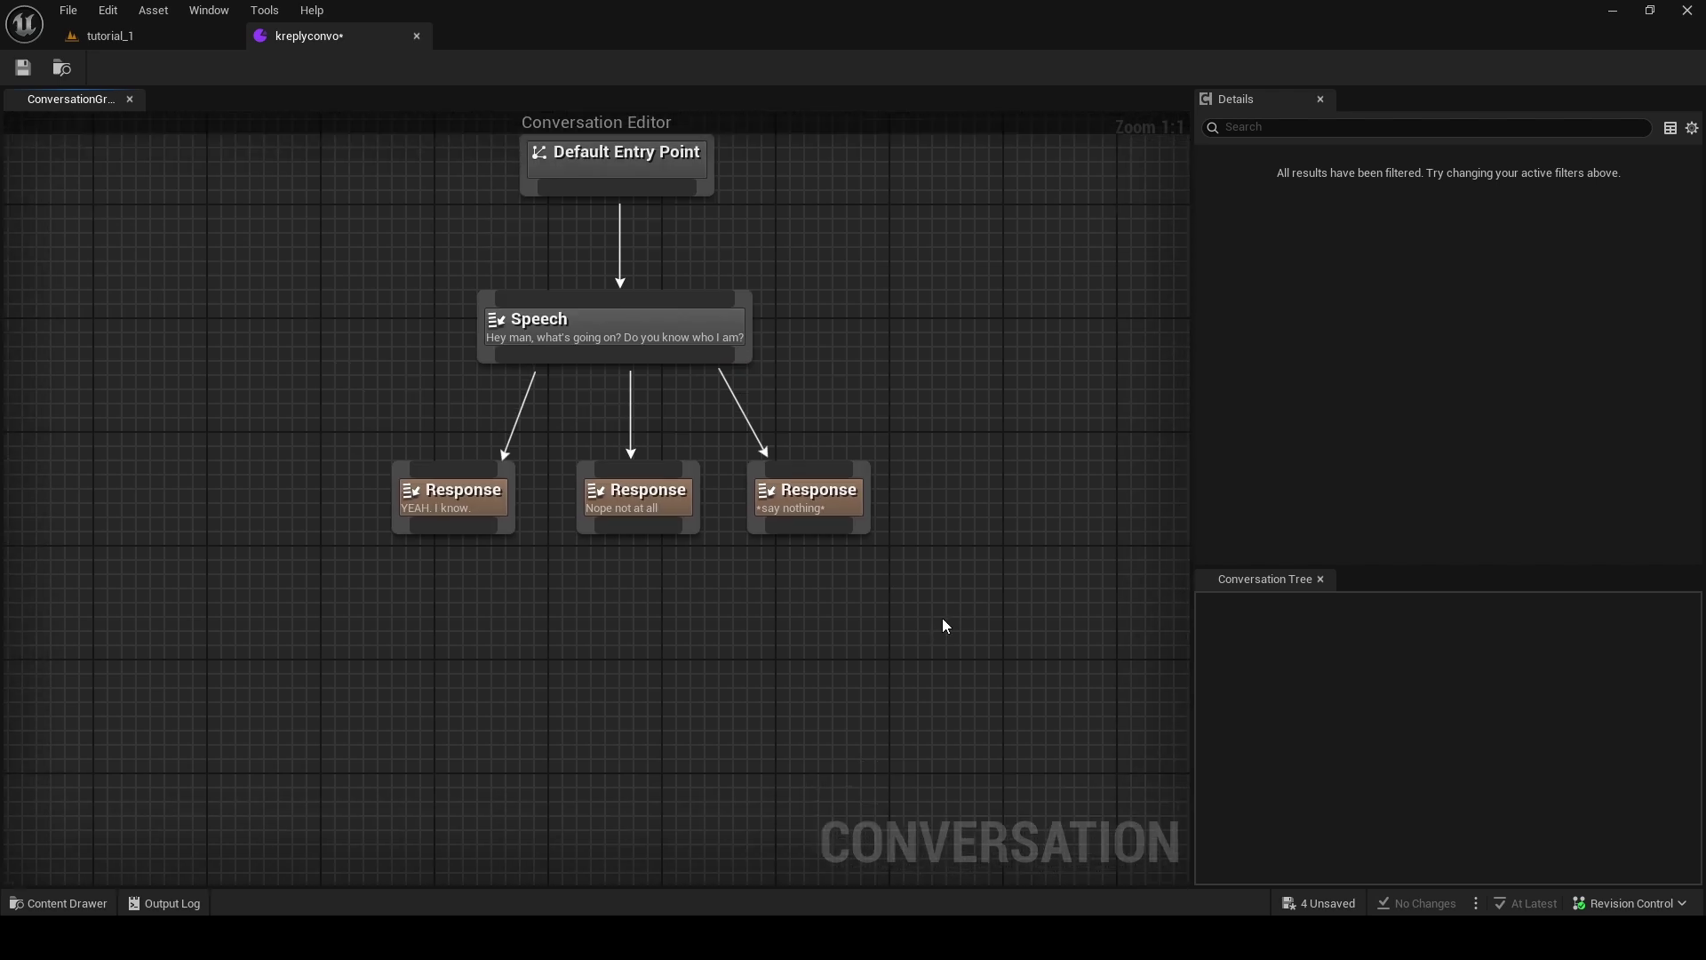
drag(511, 462, 496, 464)
drag(440, 531, 480, 641)
click(489, 421)
click(1506, 180)
text(Okay good)
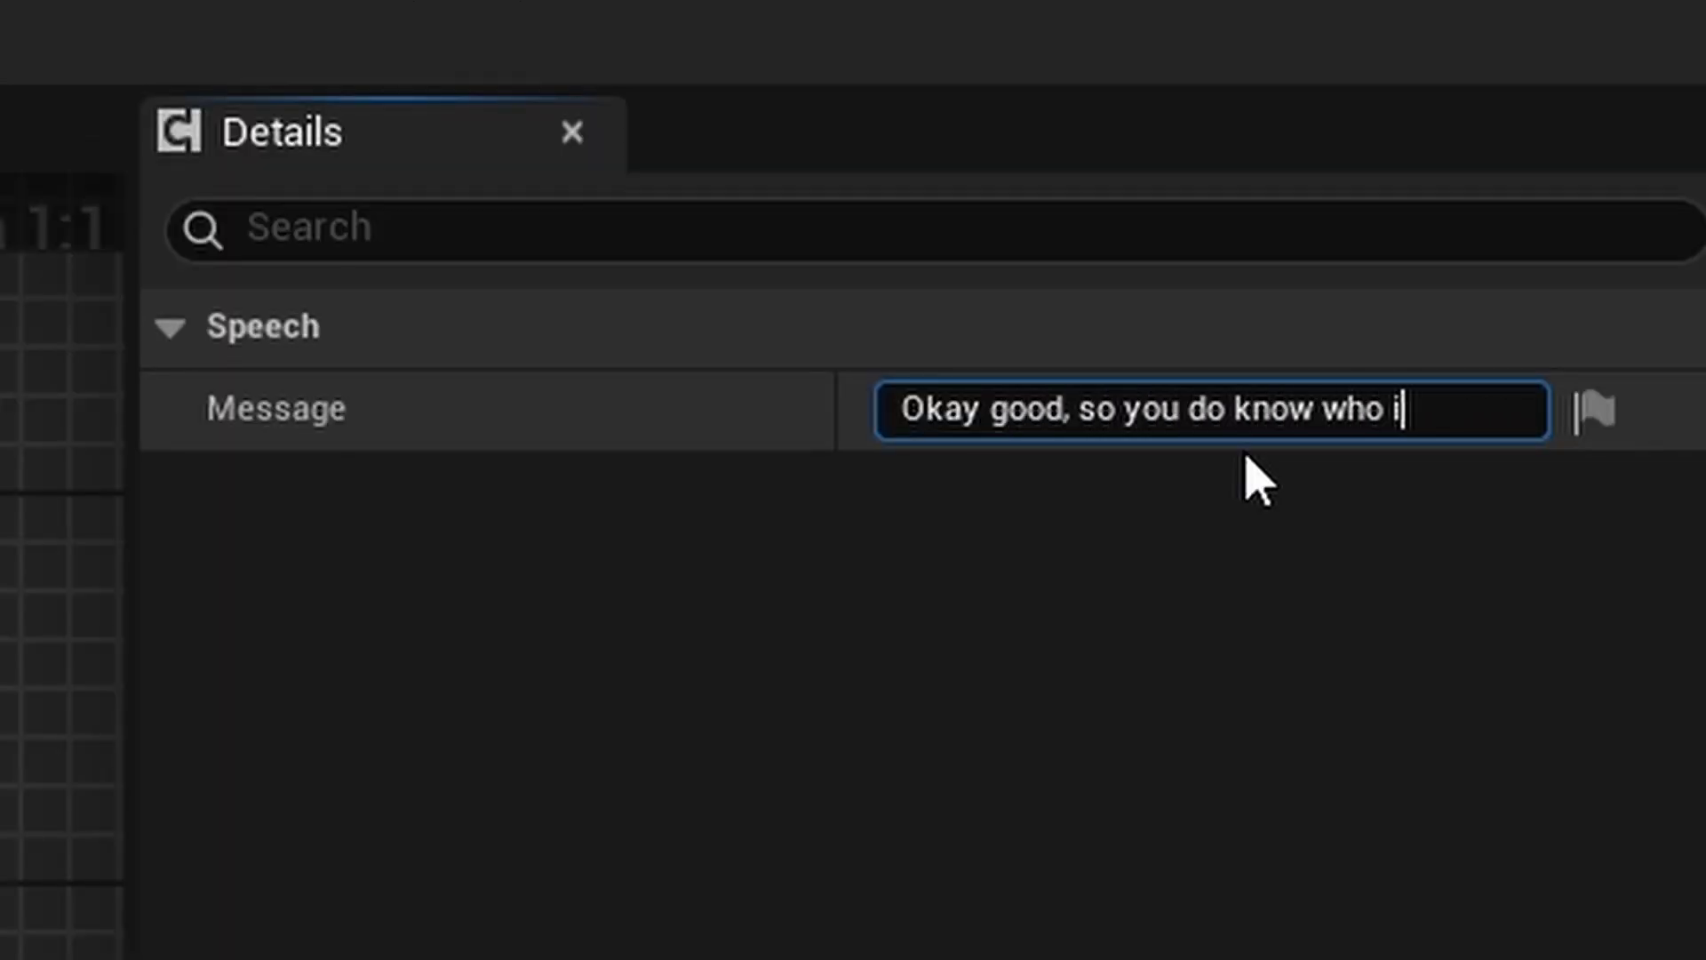
text(, so you do know who i)
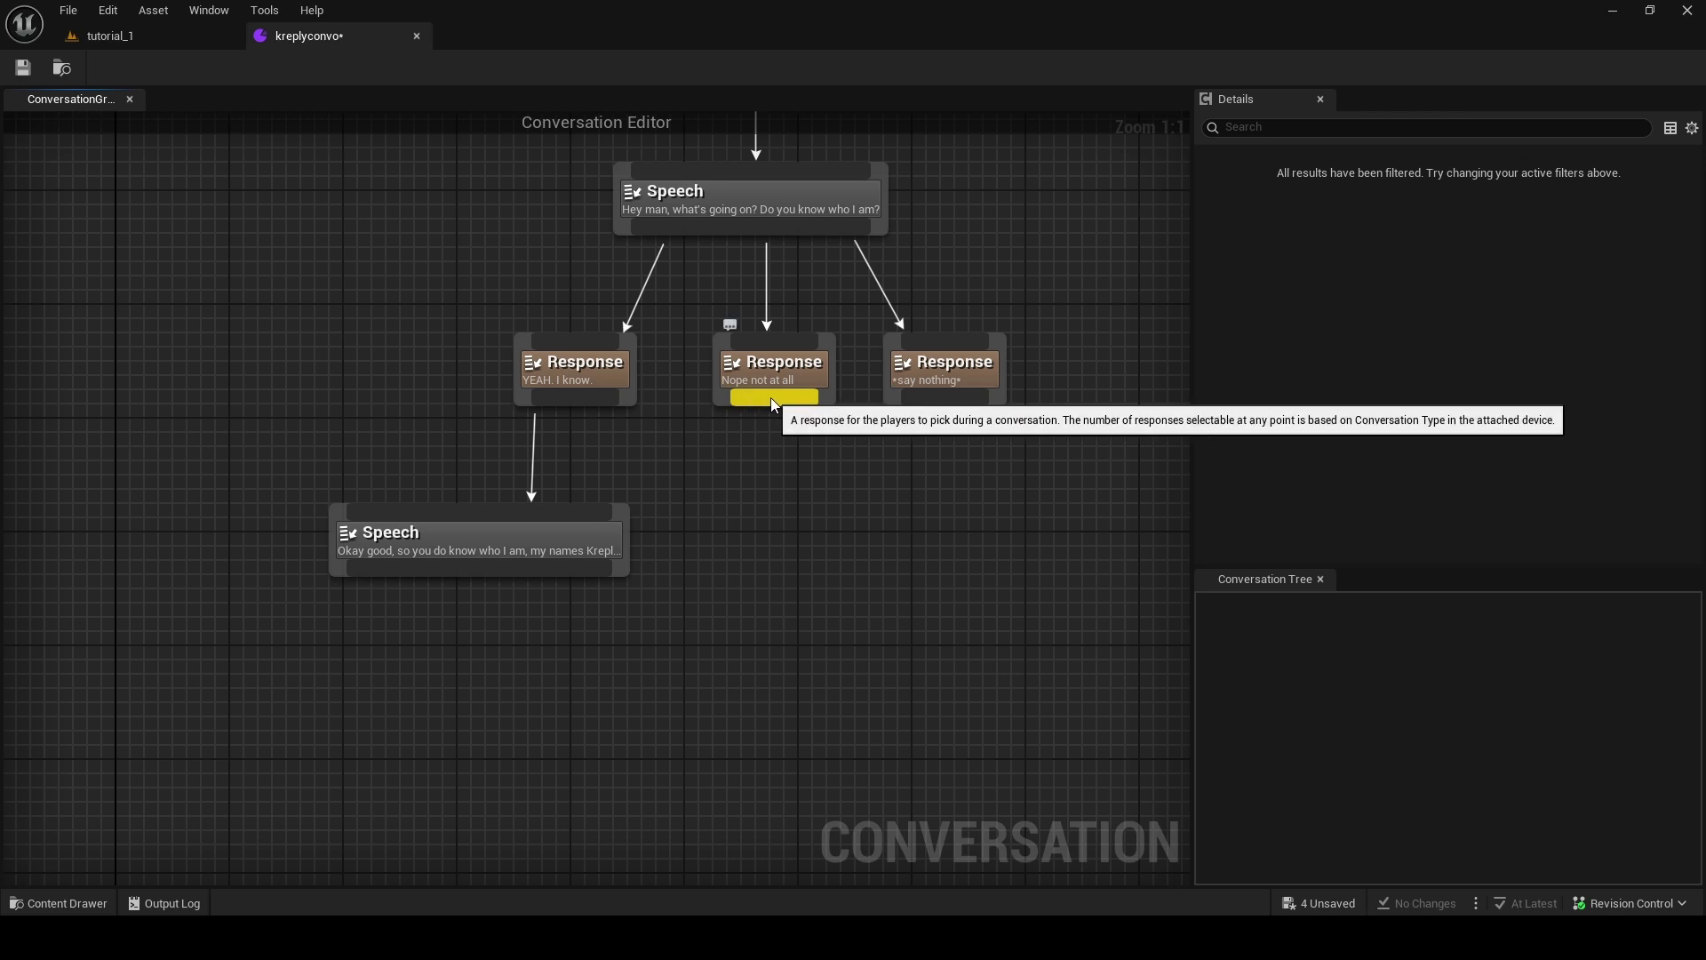
Add a Speech node below the "Nope not at all" response with a message starting "Great, I'm really bad at introductions".
drag(770, 398, 776, 505)
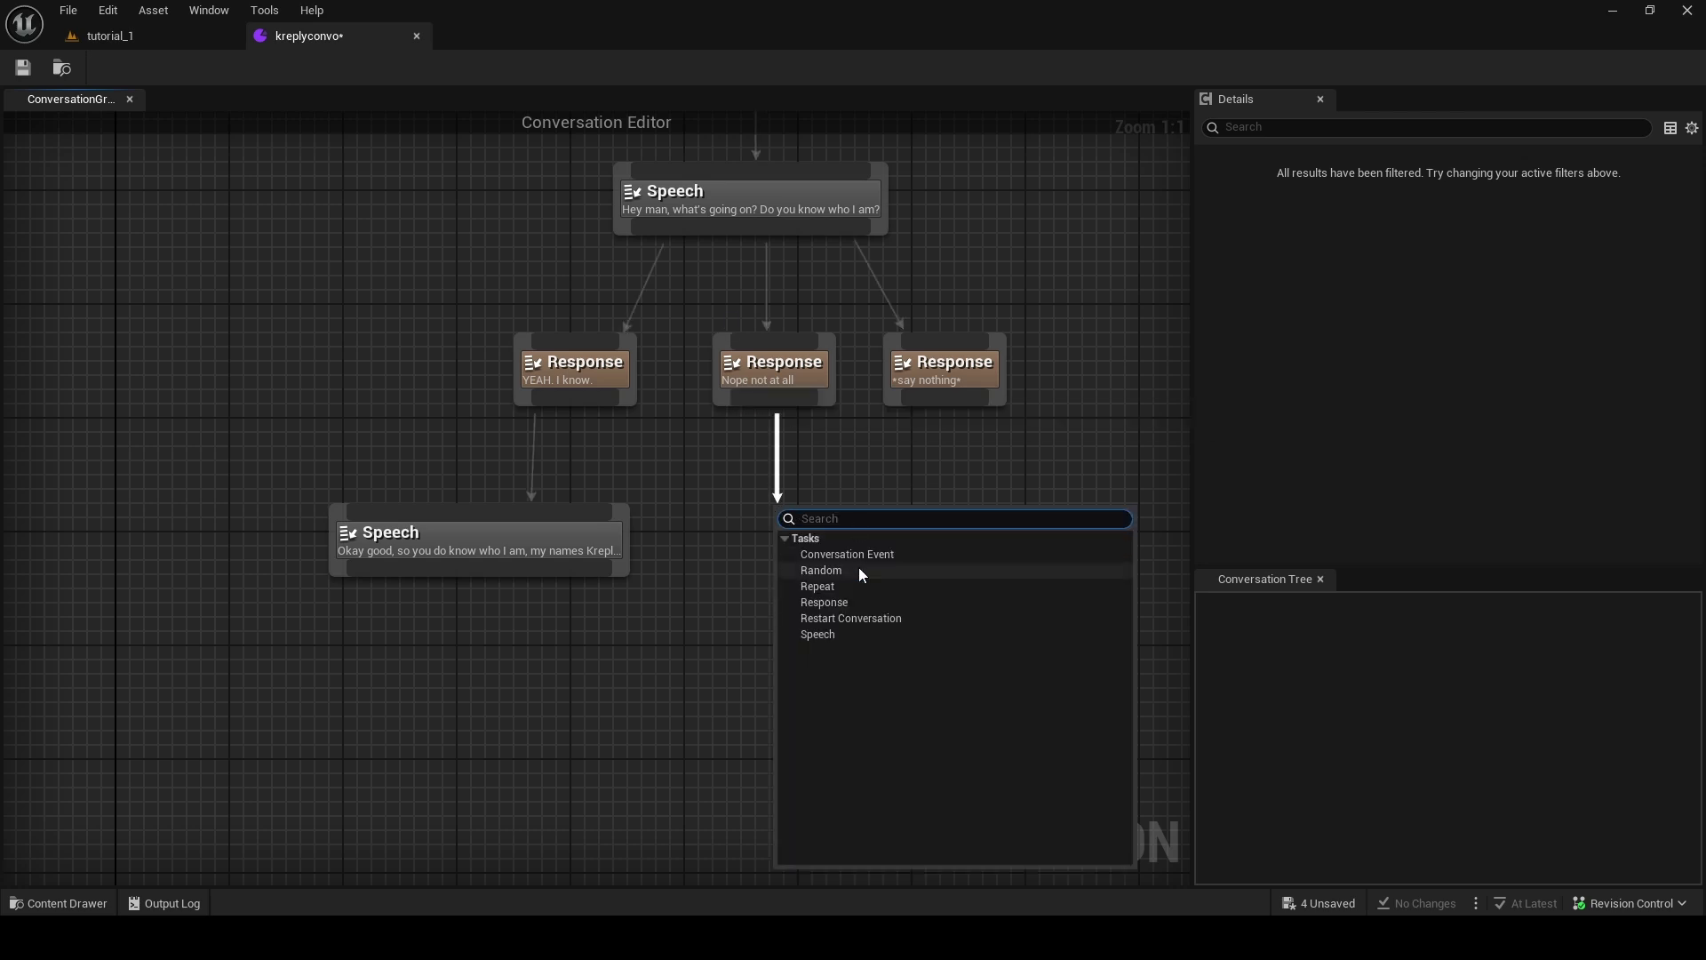
click(849, 635)
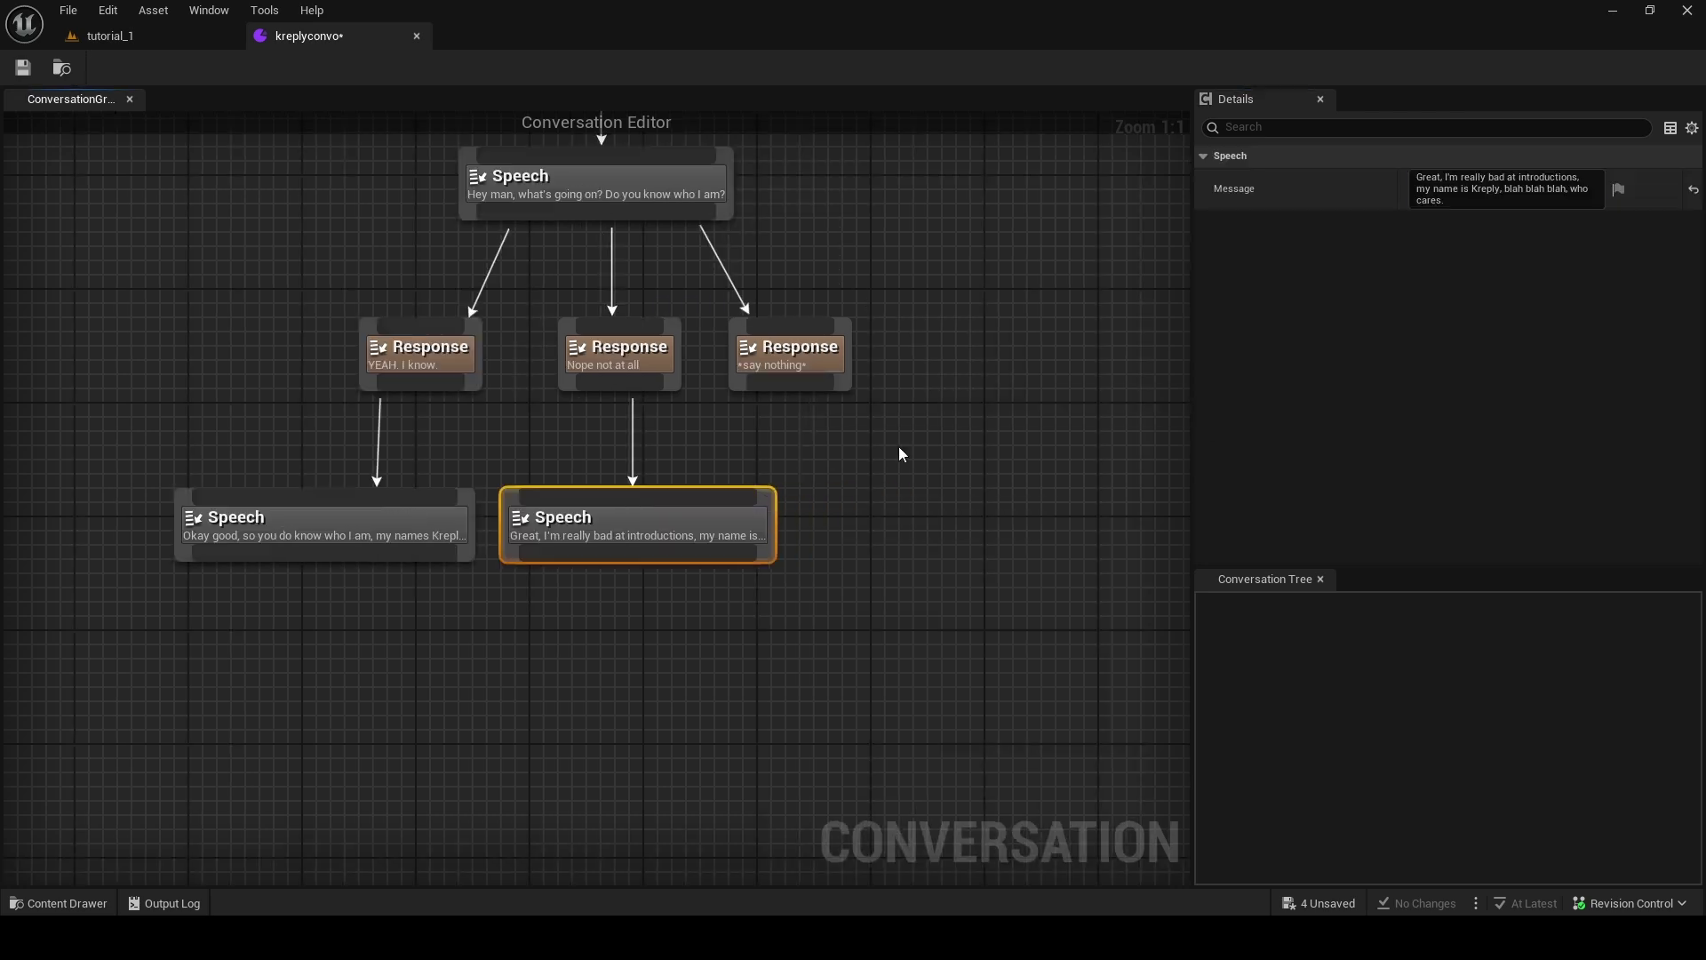
Try a Speech node below the "*say nothing*" response with the message "Uhh hello? You are alive right?".
drag(803, 385, 900, 535)
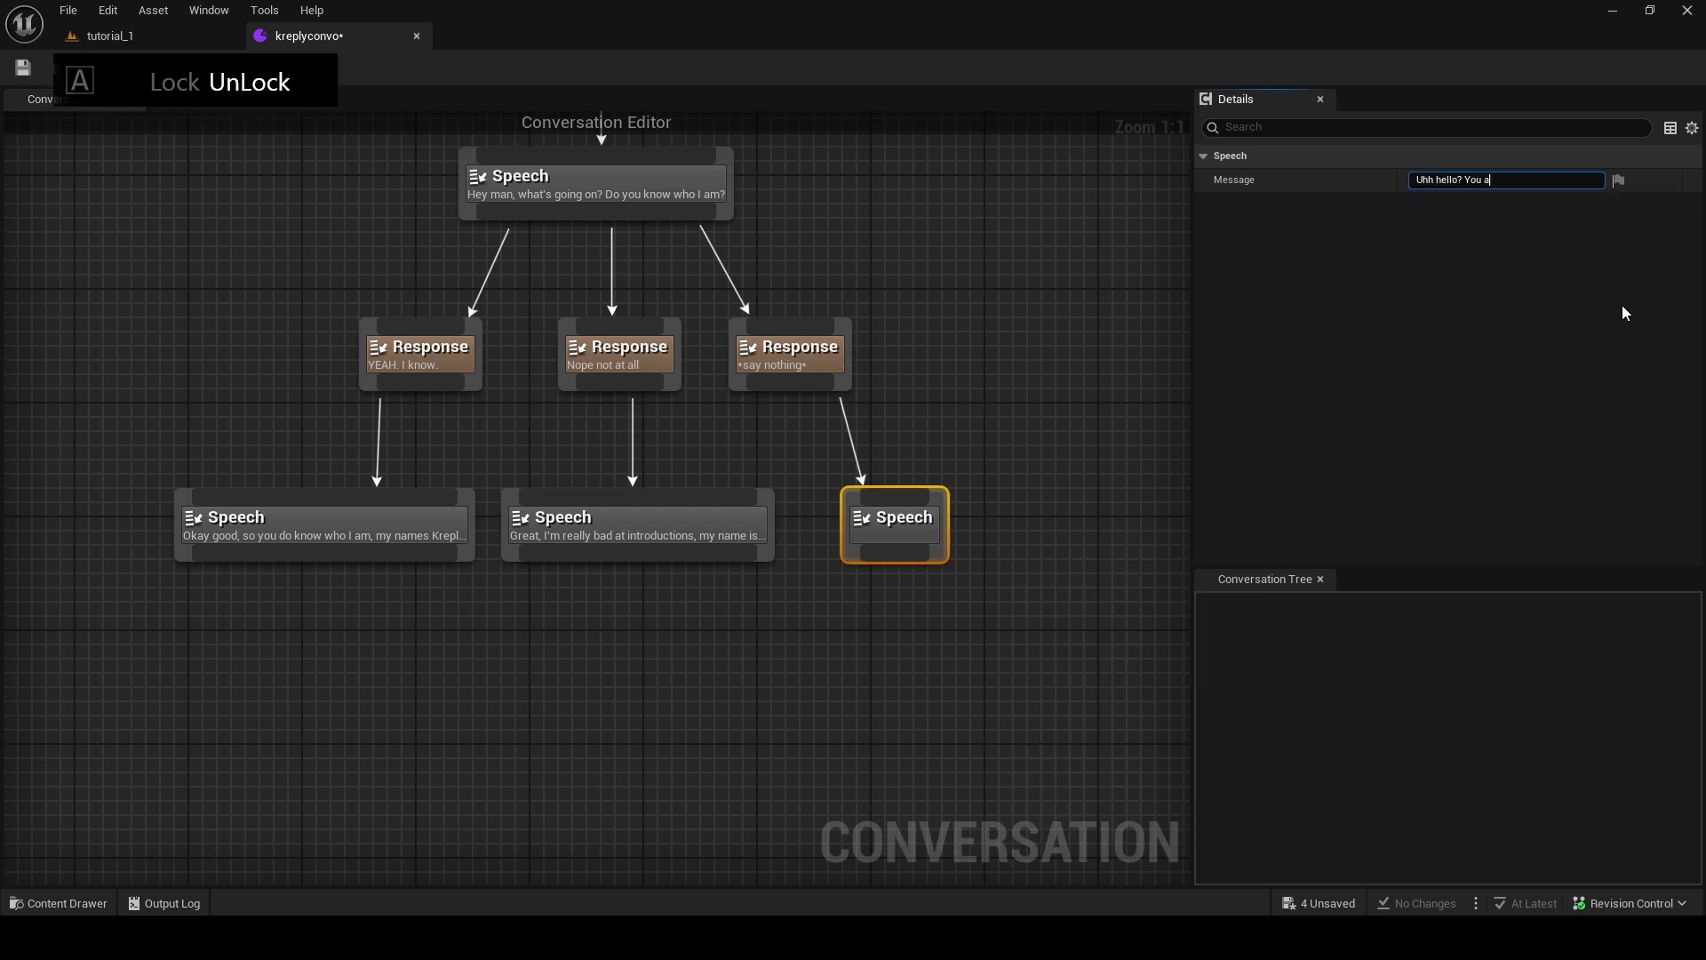
text(re alive right?)
key(Return)
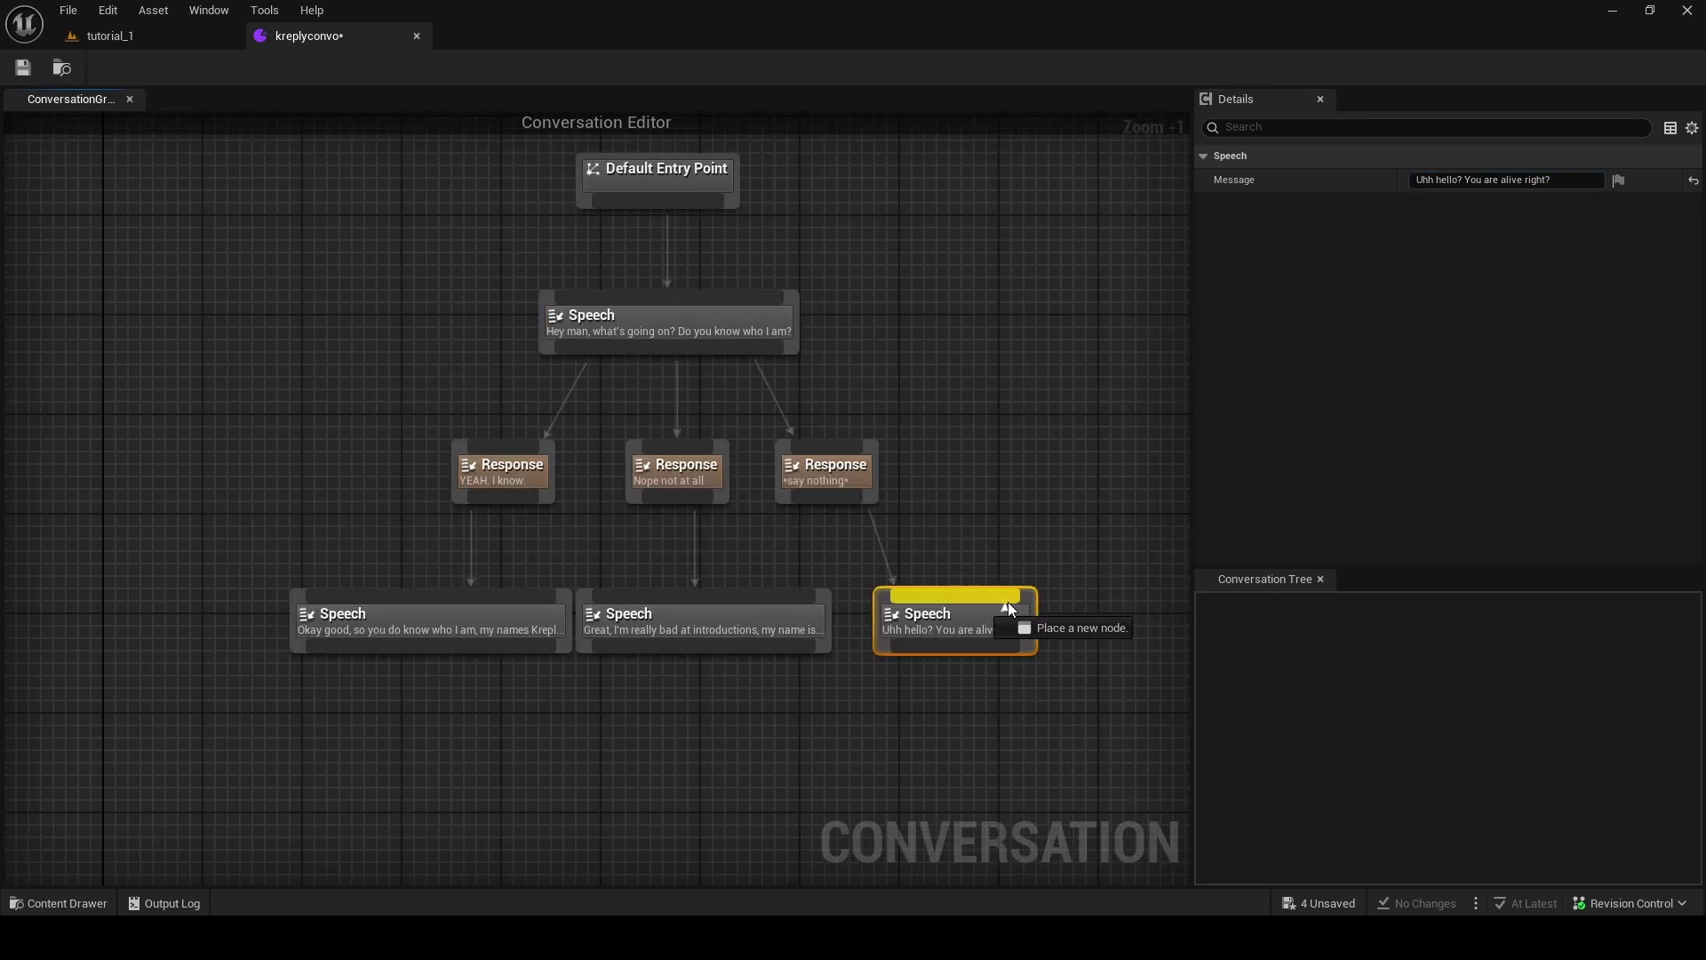
right_drag(1026, 526, 921, 456)
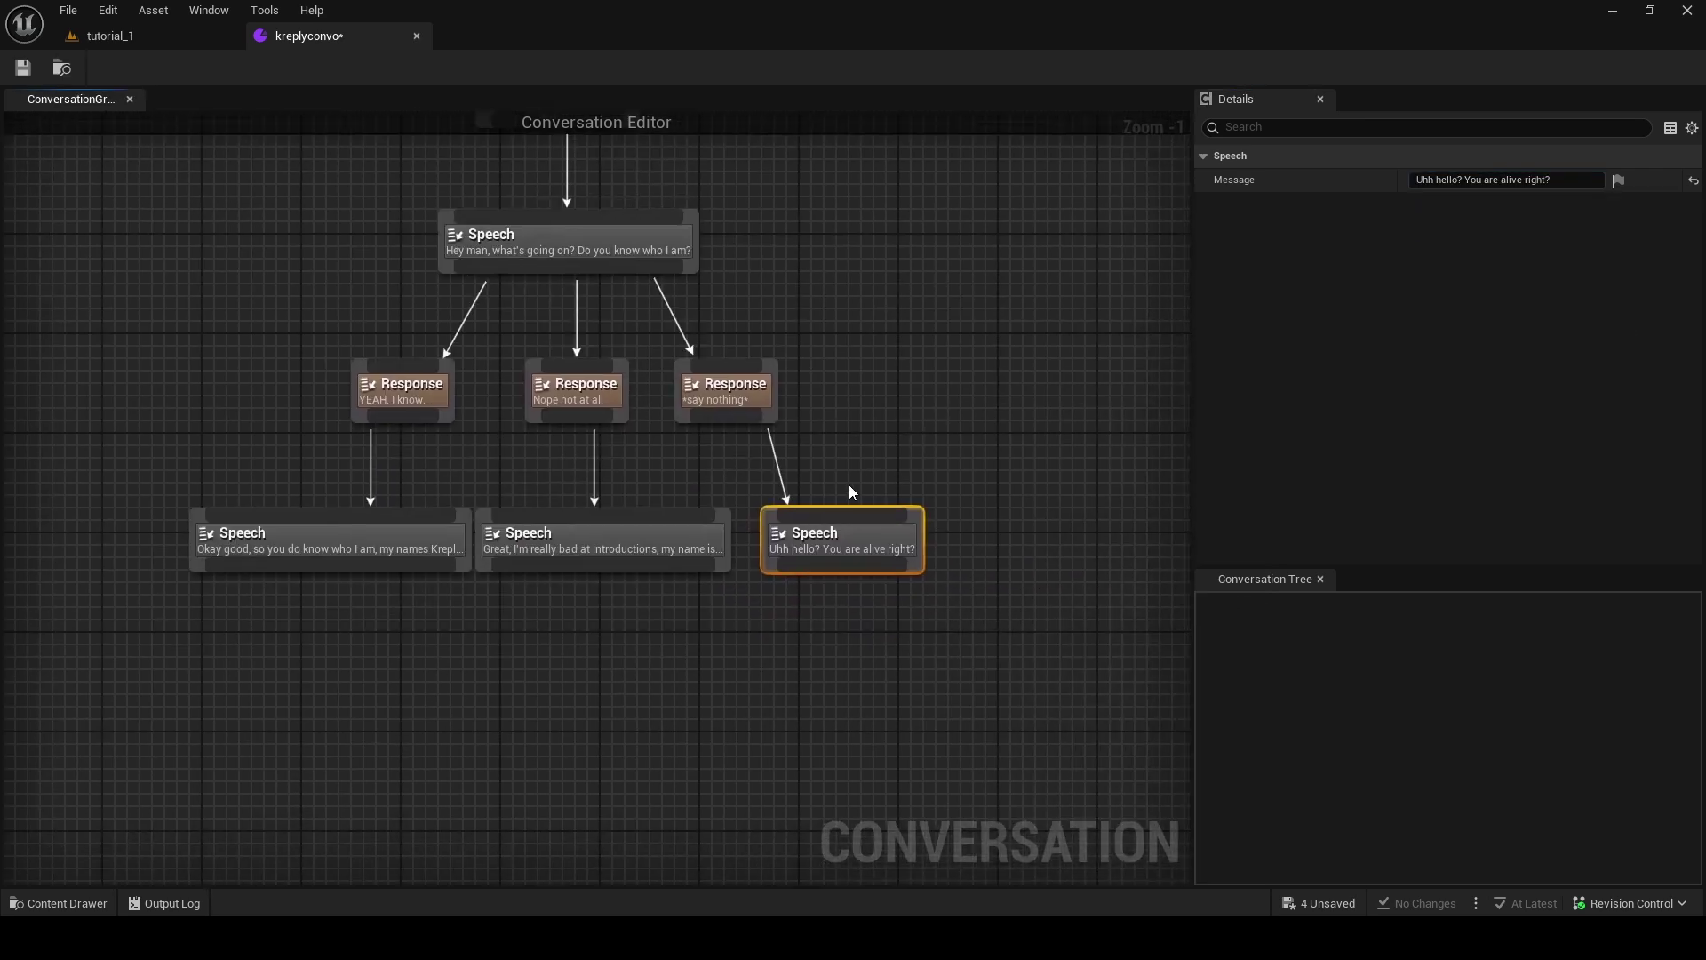
Move the "*say nothing*" response further right and delete the Speech node linked below it.
drag(737, 378, 899, 365)
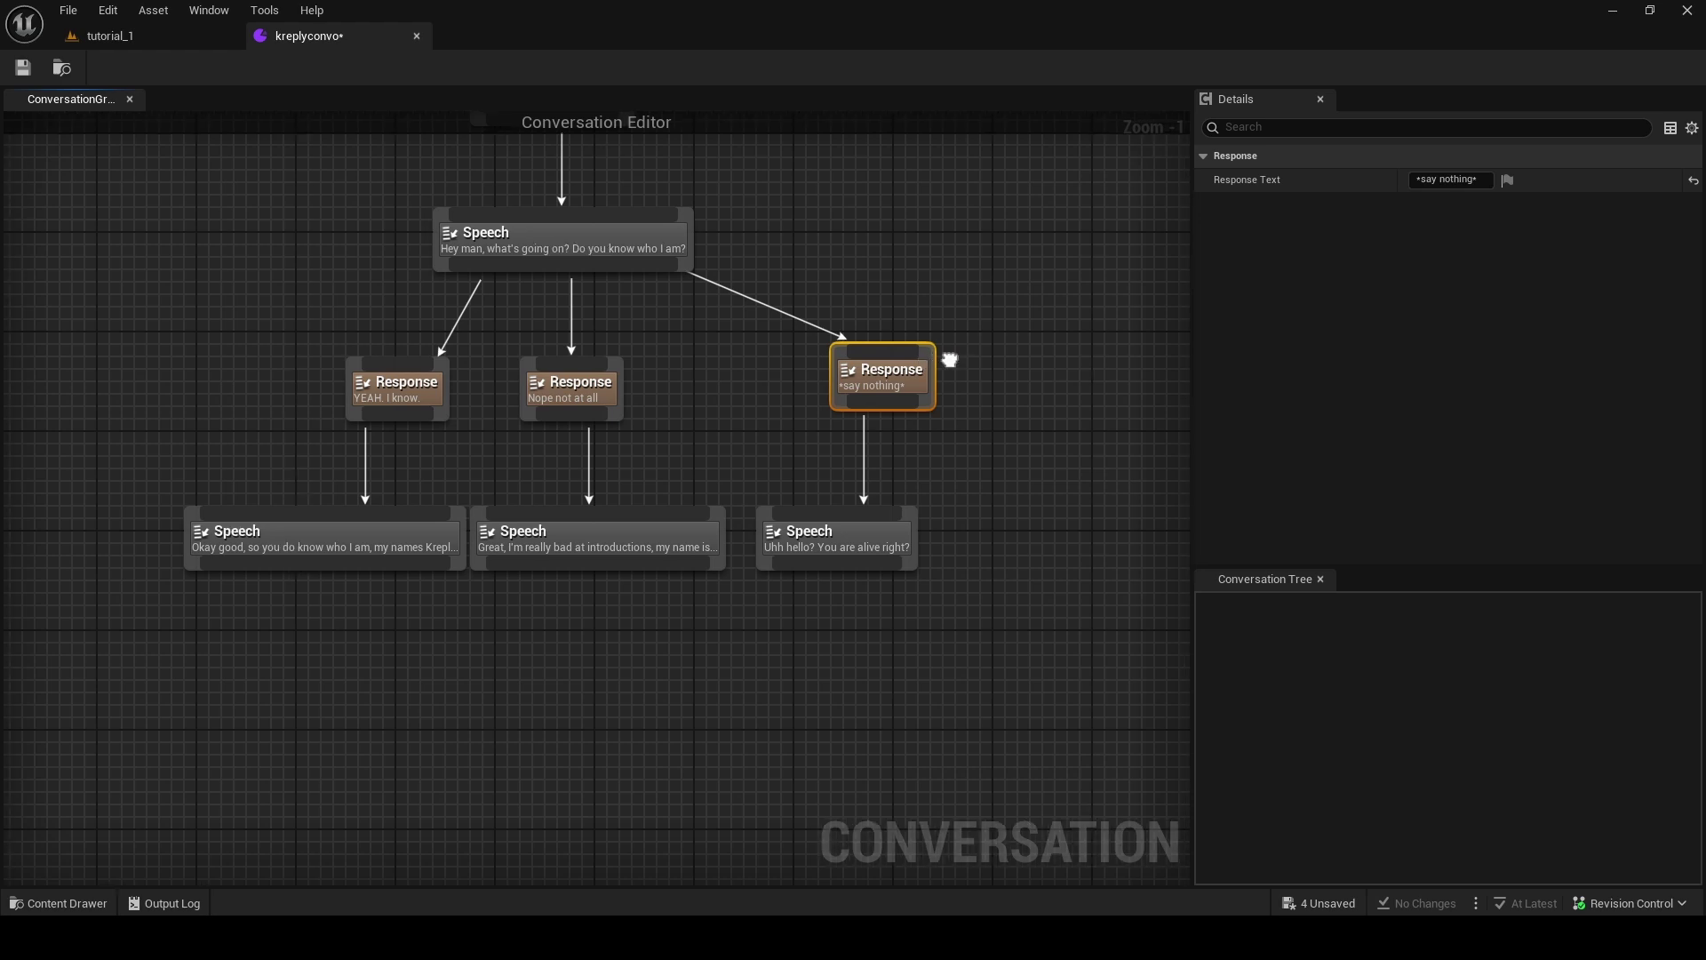
right_drag(949, 360, 845, 348)
drag(835, 500, 943, 502)
right_click(921, 505)
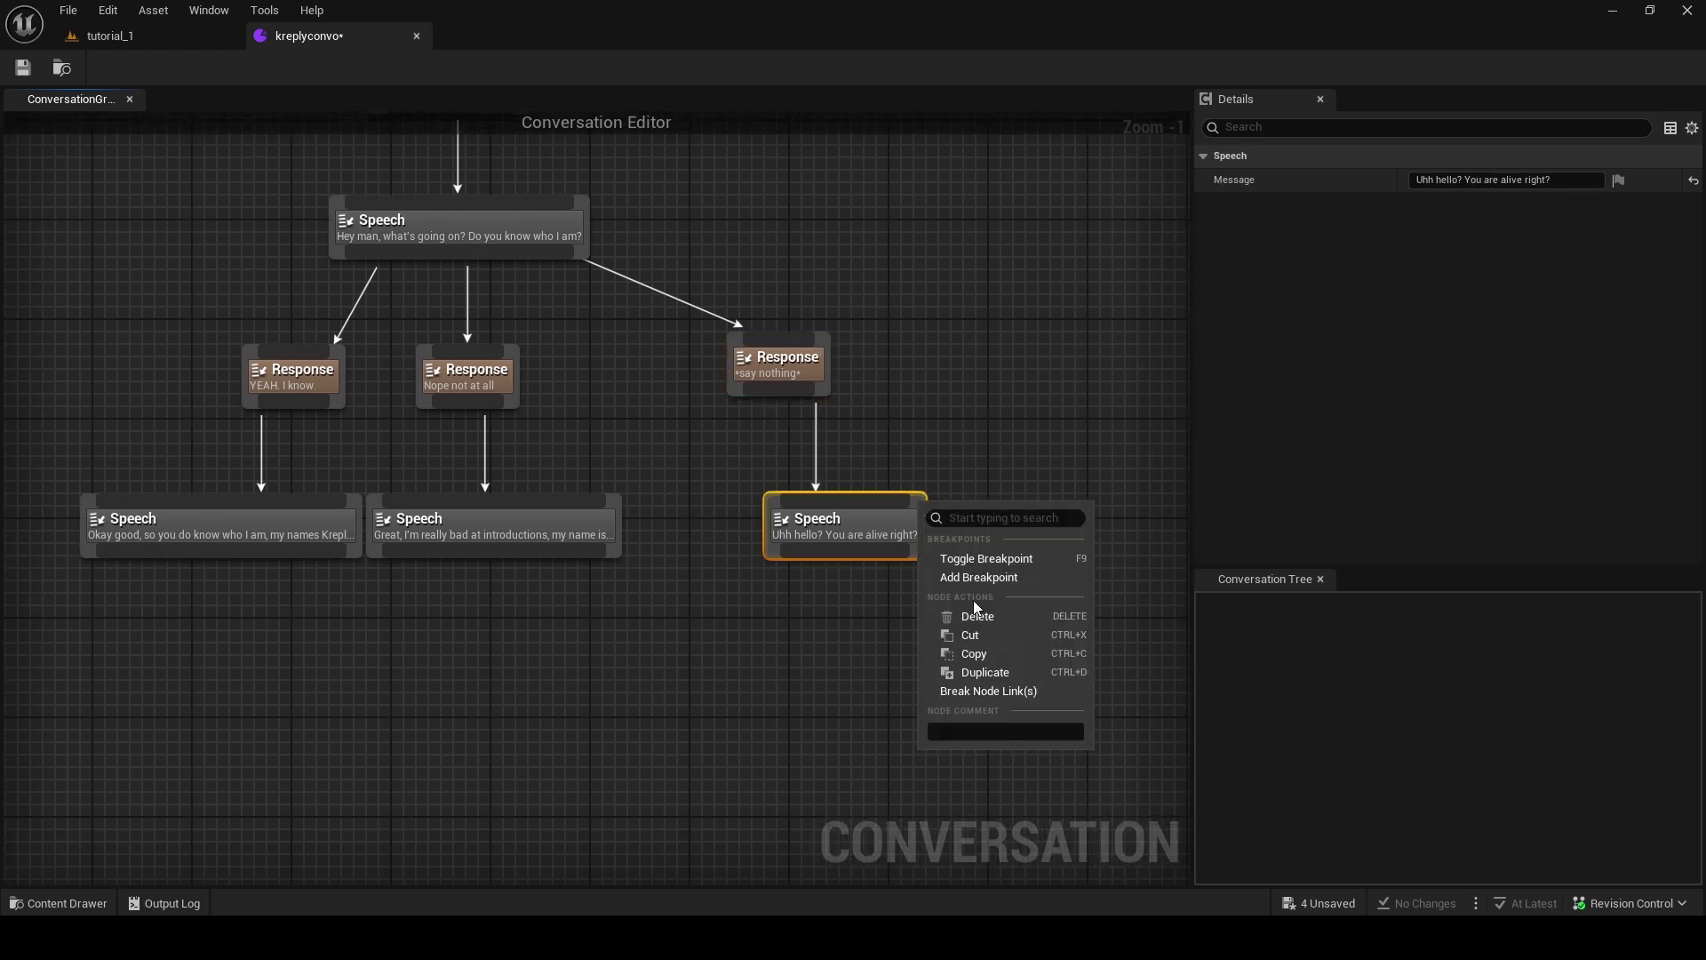
click(975, 614)
Add a Random node linked below the "*say nothing*" response.
right_drag(763, 398, 696, 439)
drag(719, 516, 716, 546)
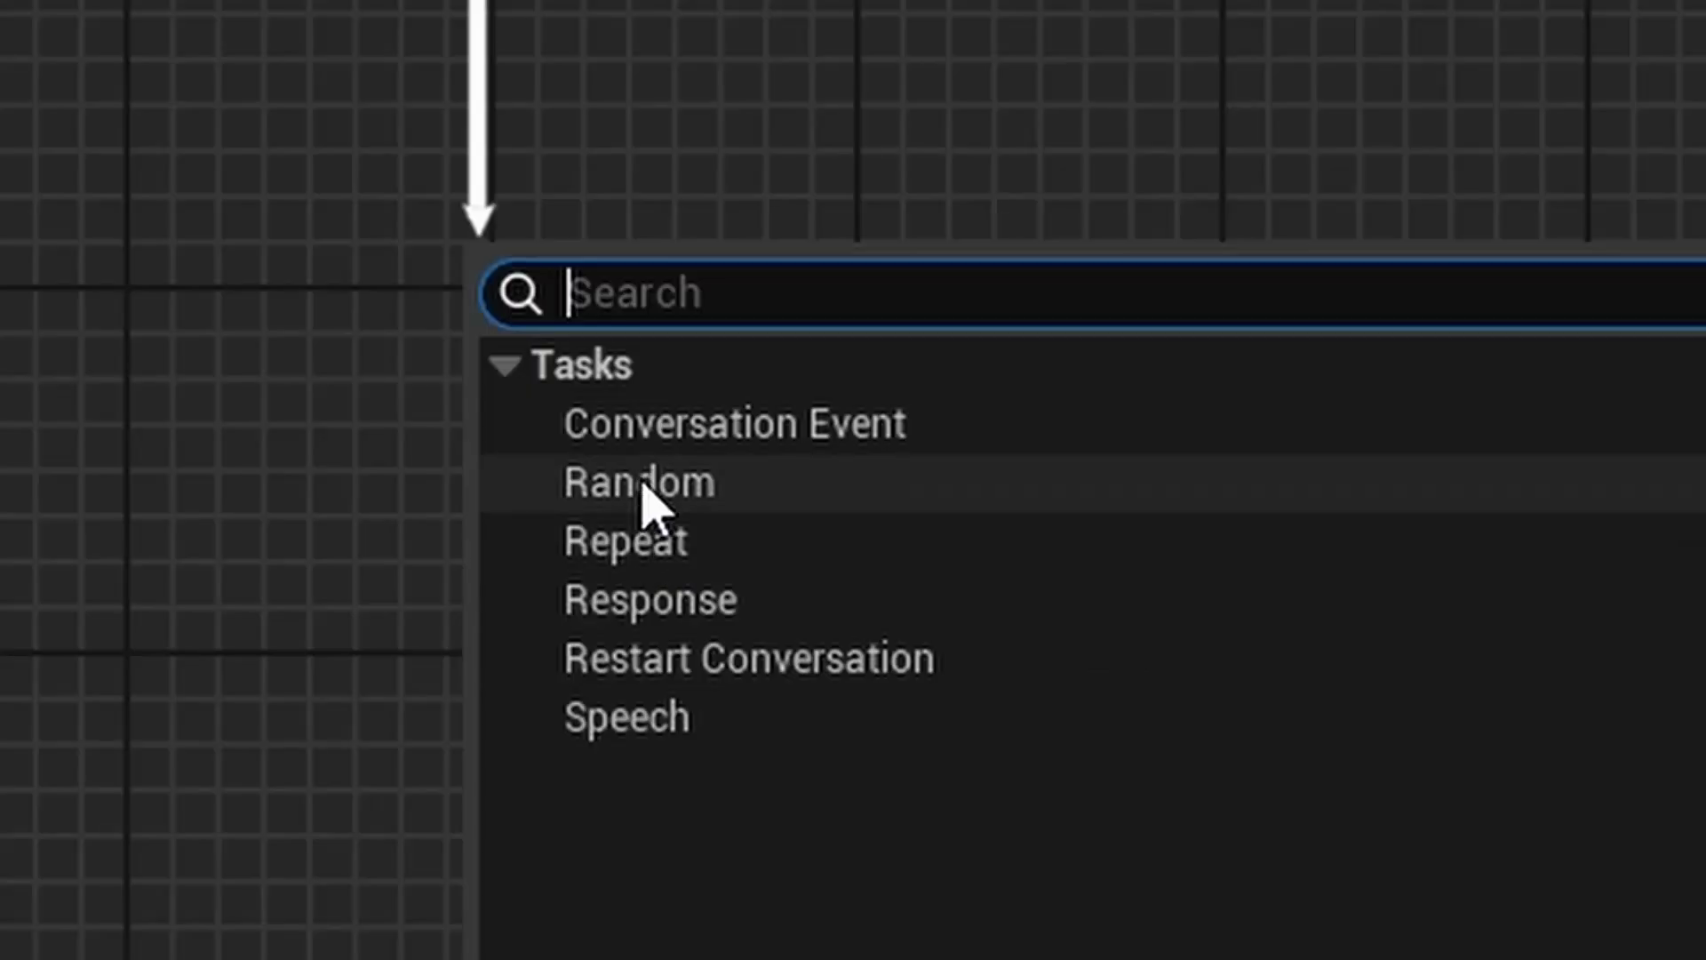
click(764, 613)
Link a Speech node from the Random node, down to its right, with the message "Uhh hello?".
right_drag(771, 610, 750, 501)
drag(702, 455, 796, 545)
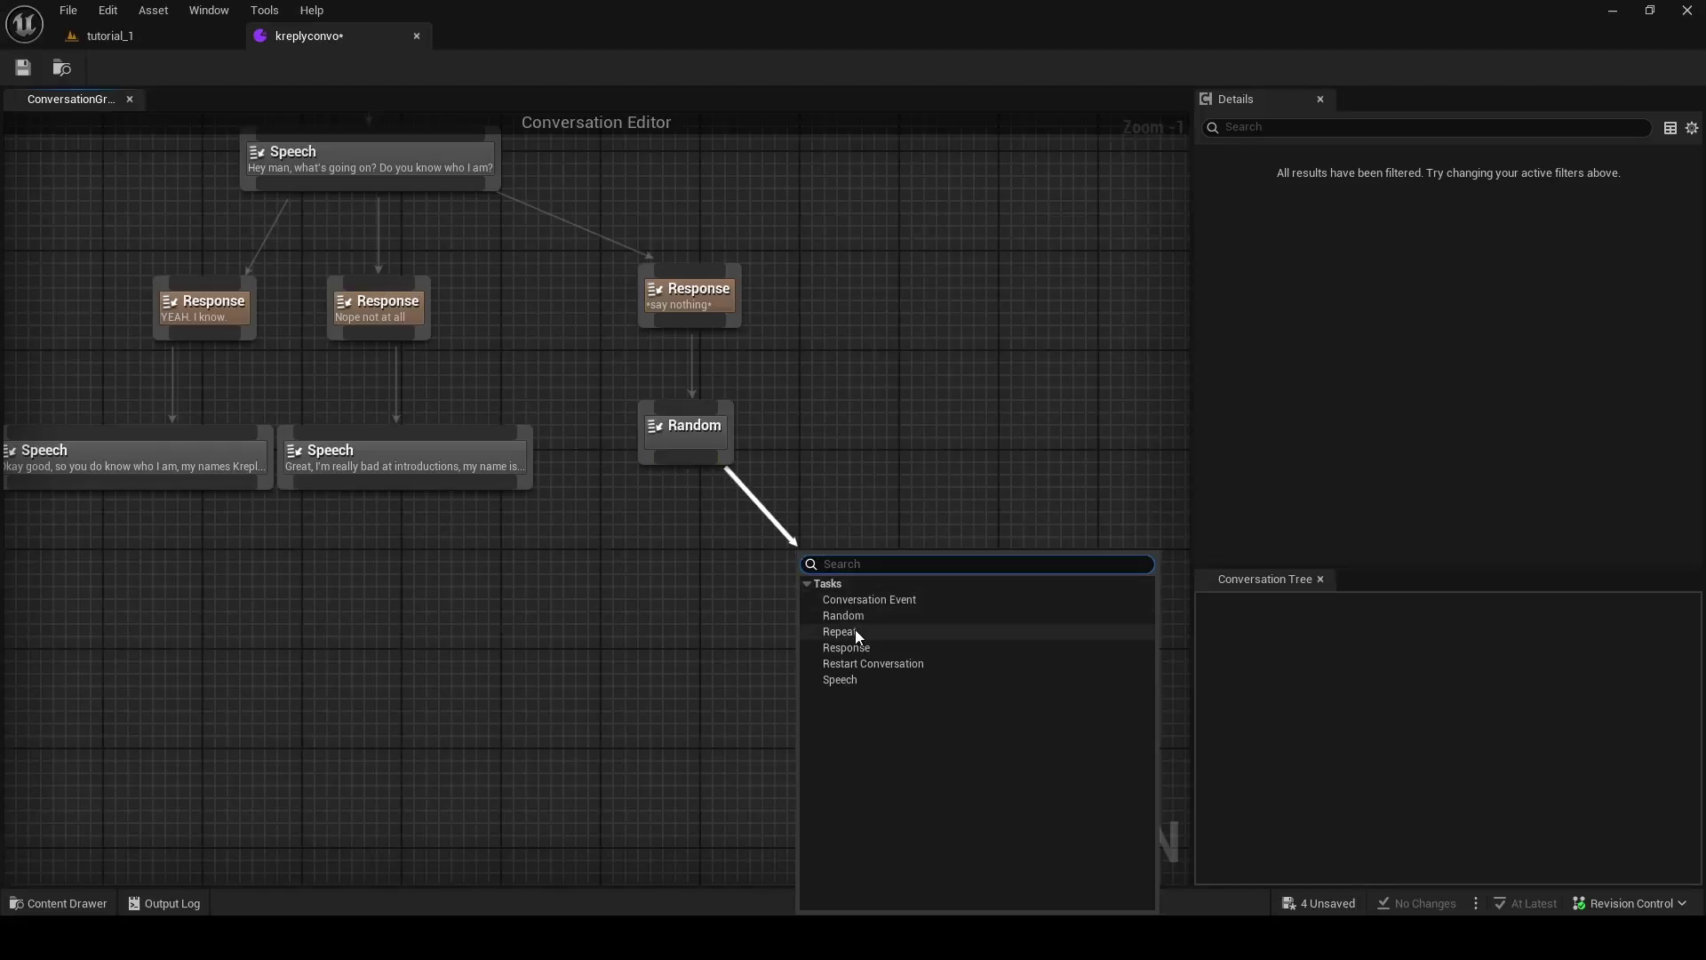
click(862, 677)
click(1424, 182)
key(Caps_Lock)
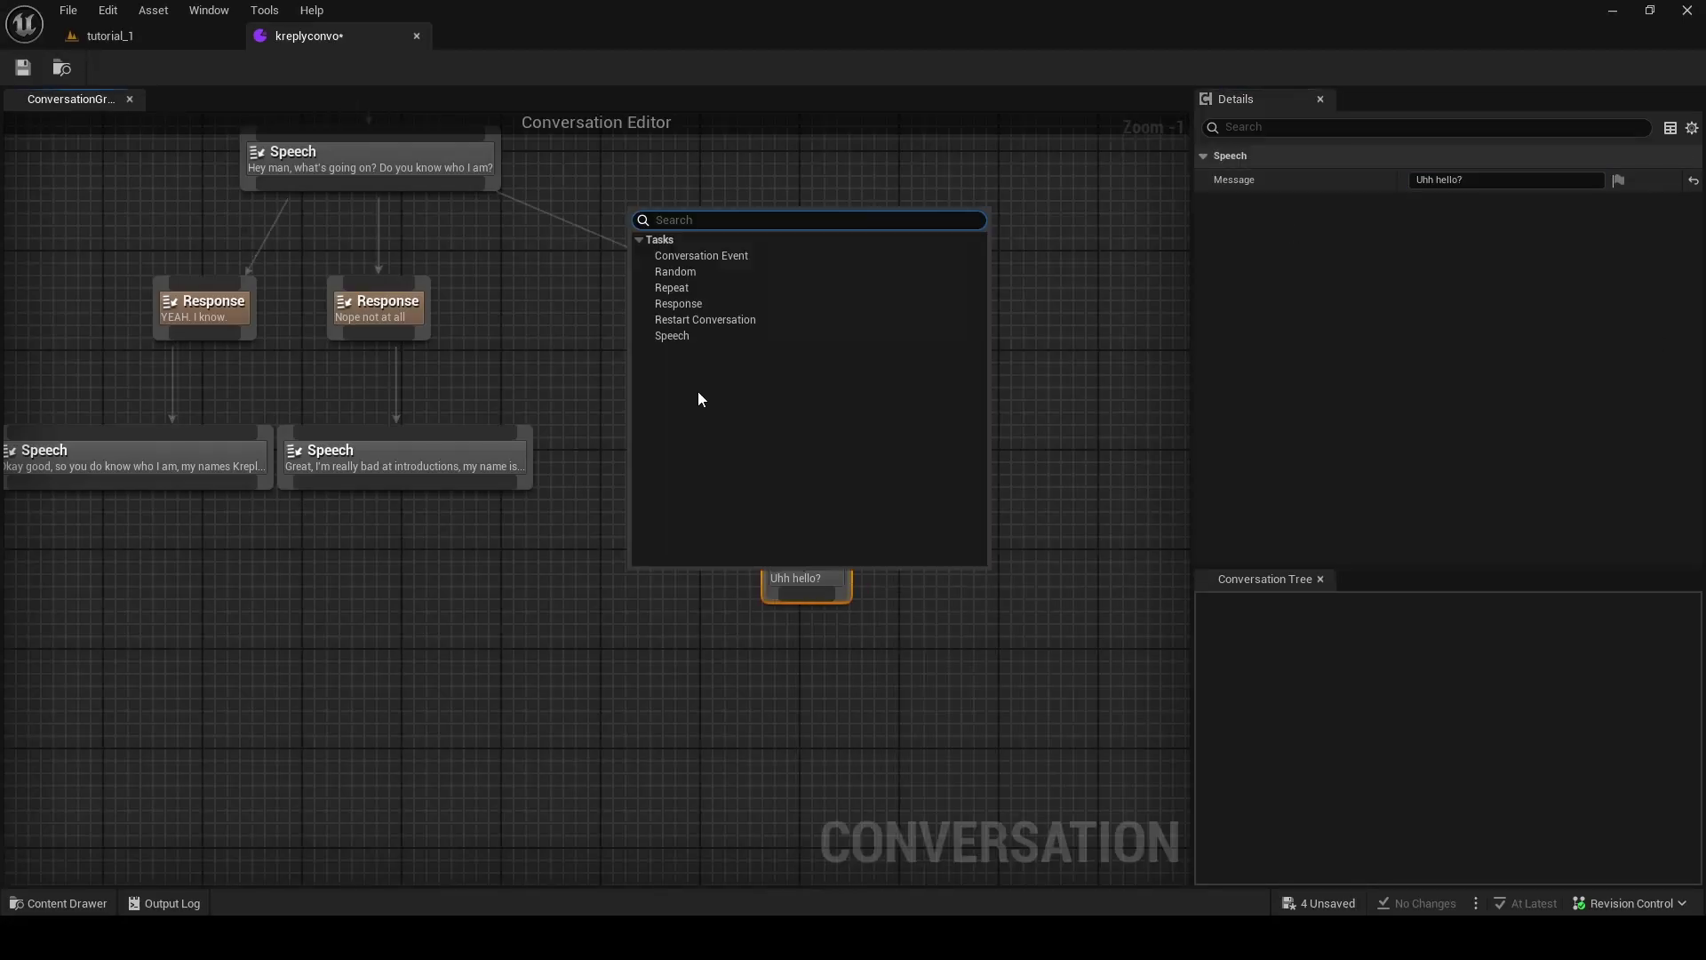
Link a second Speech node from the Random node, down to its left, with the message "You alive? HELLLOOO?".
click(685, 340)
drag(716, 576, 691, 538)
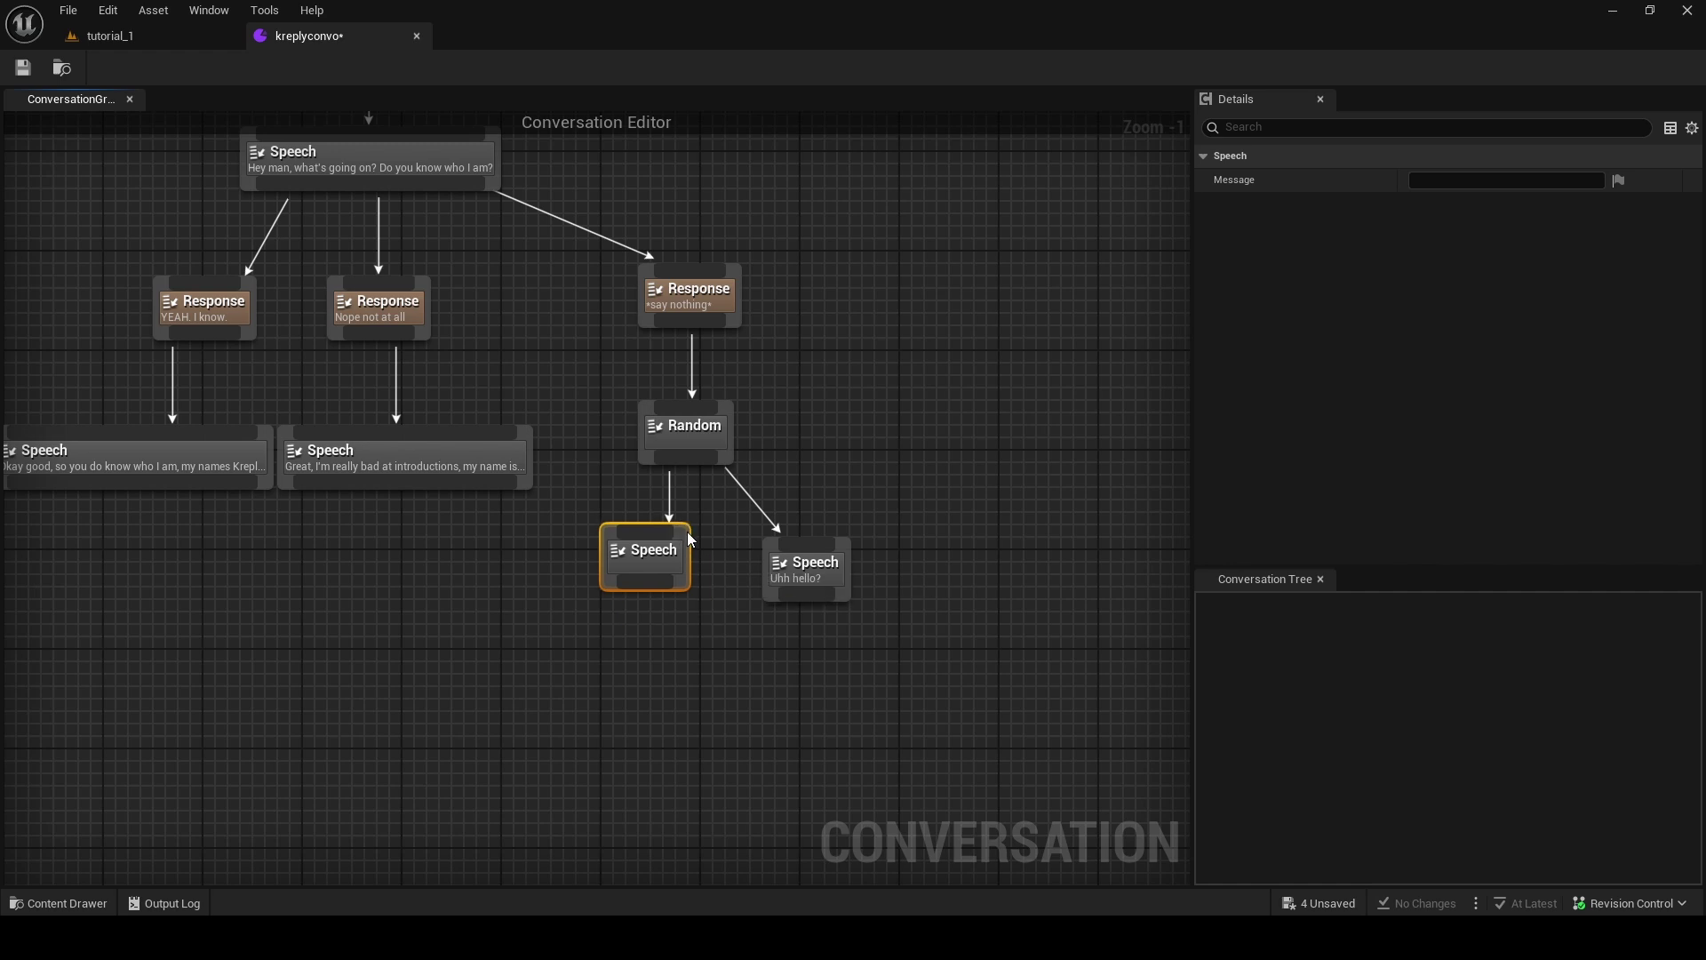
click(1425, 181)
text(You alive?)
key(Caps_Lock)
text(HELELLO)
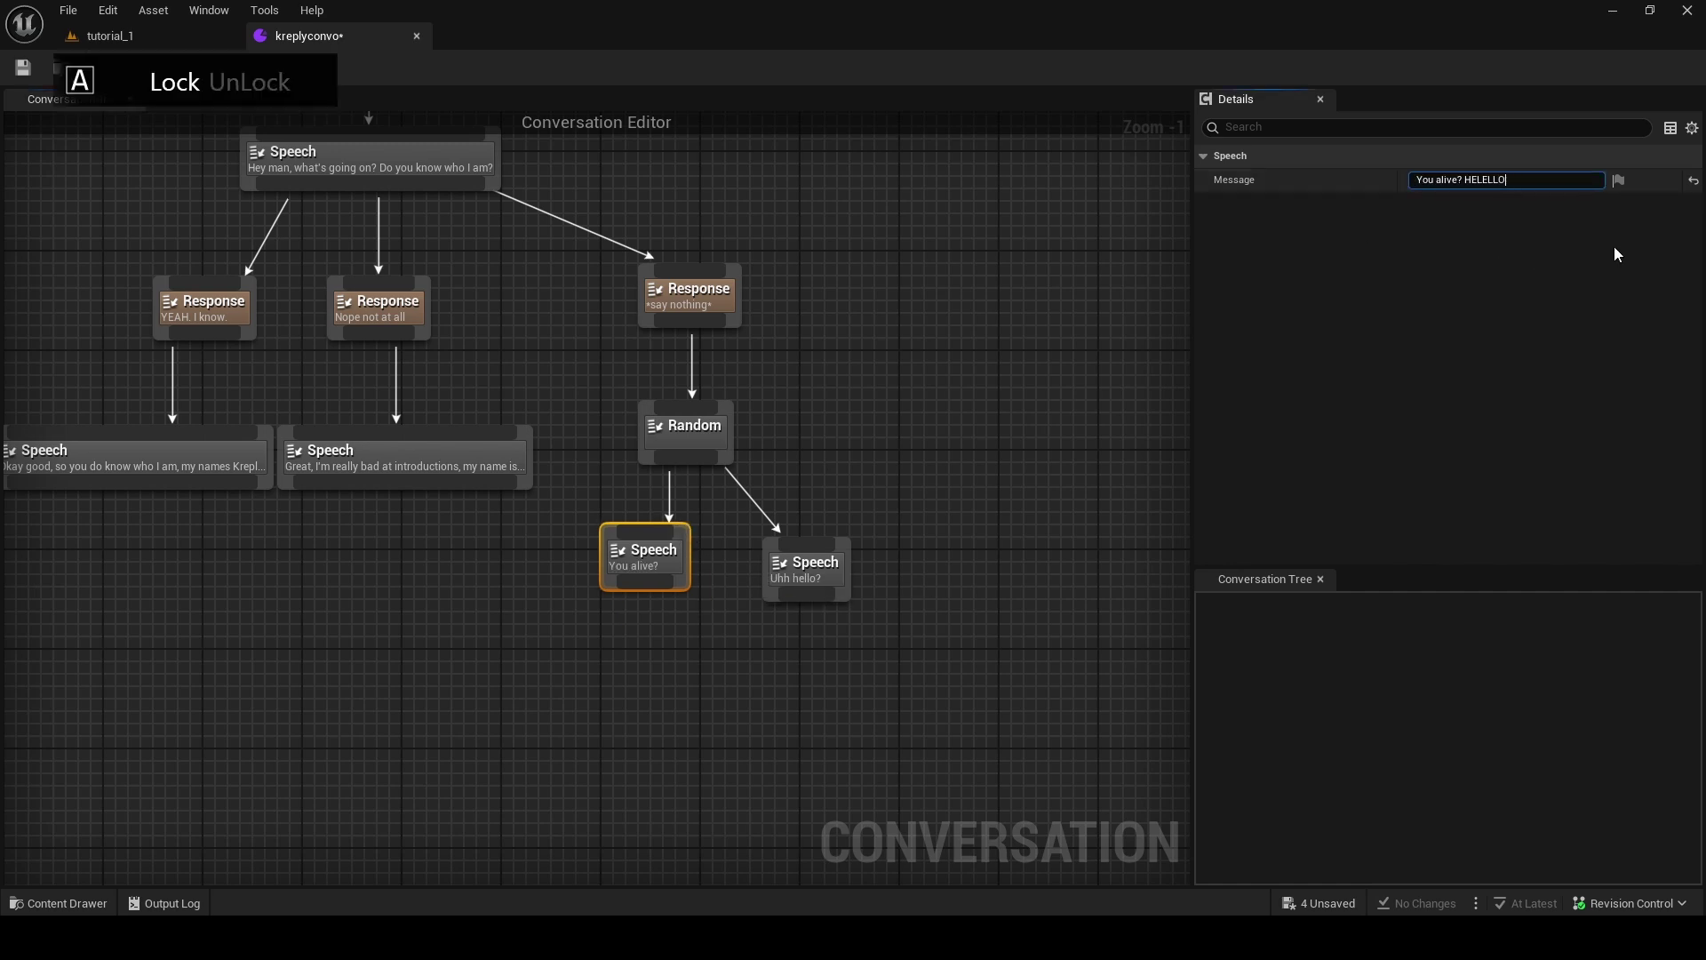
key(BackSpace)
key(BackSpace)
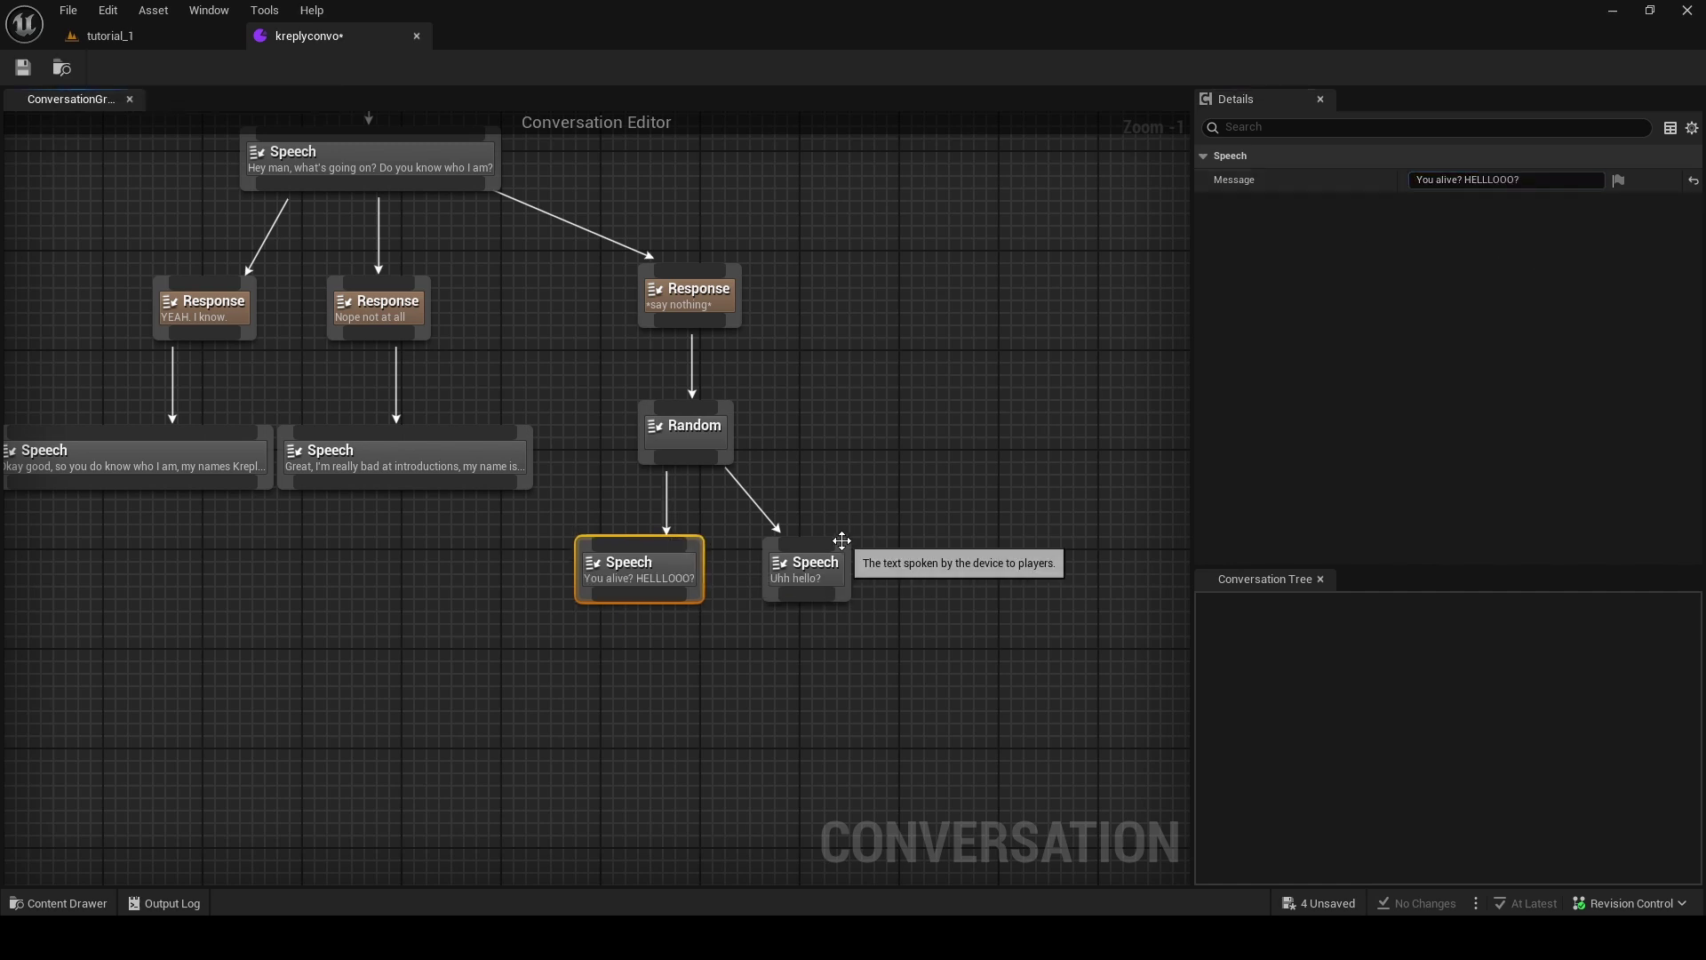
Align the "You alive? HELLLOOO?" and "Uhh hello?" Speech nodes side by side closely below the Random node.
drag(838, 552, 802, 553)
right_drag(845, 468, 946, 446)
drag(780, 512, 770, 516)
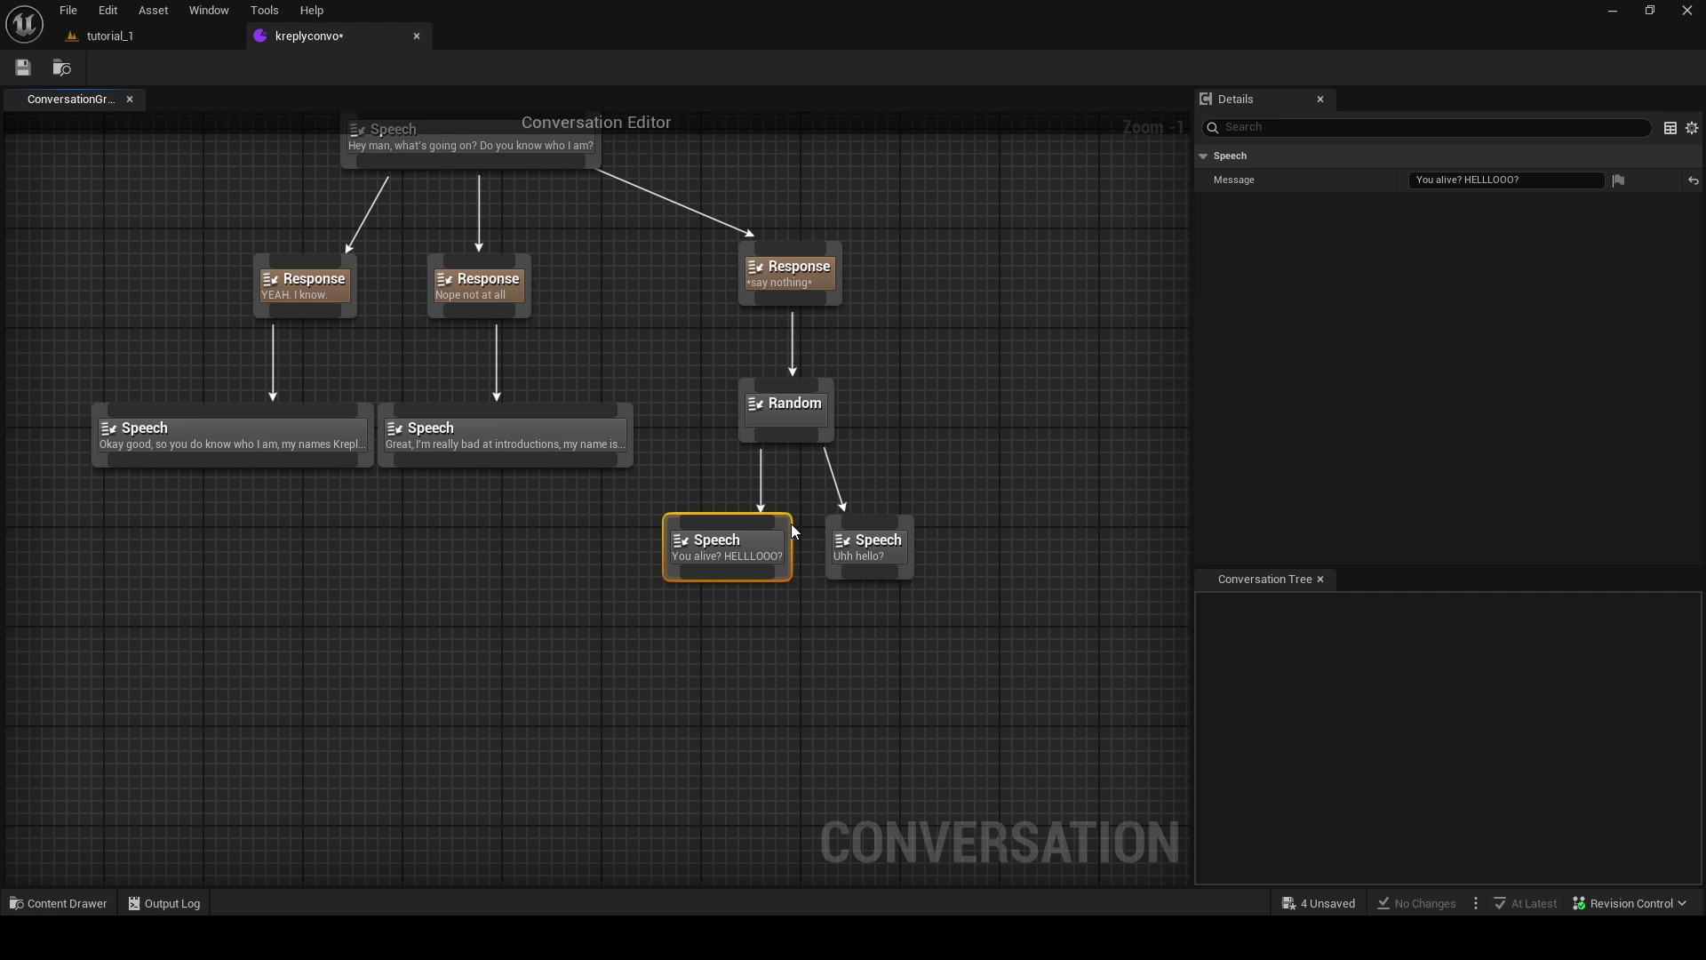
click(916, 459)
drag(466, 549, 430, 655)
click(510, 399)
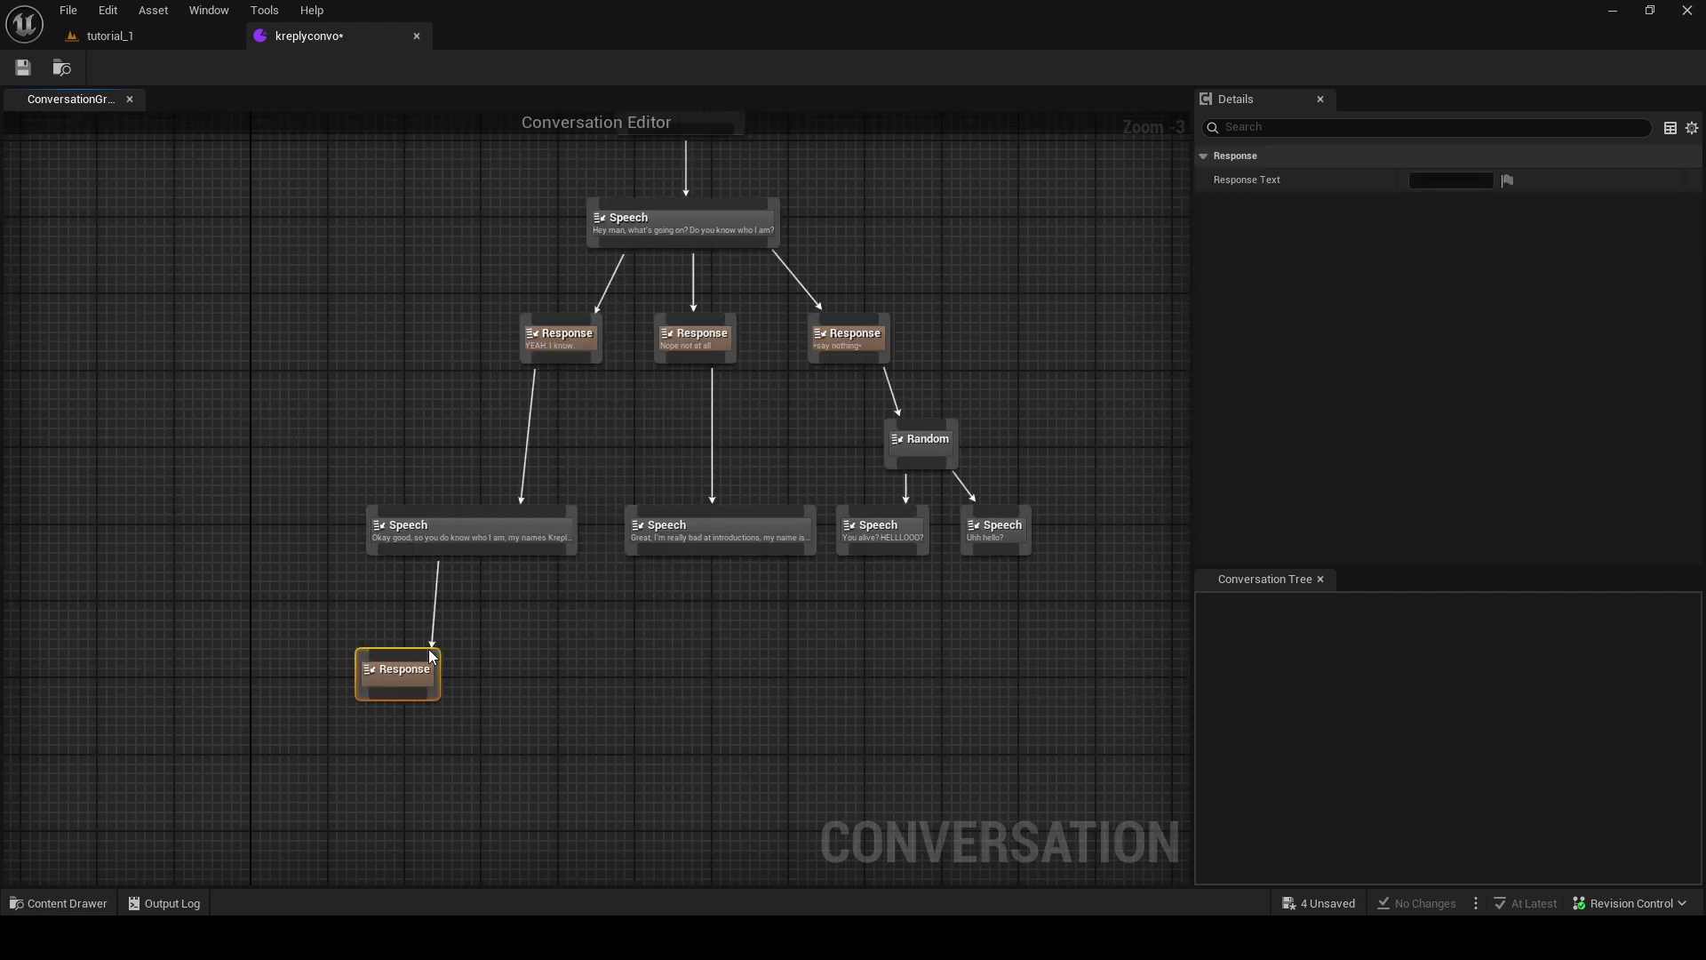
right_click(431, 657)
click(506, 782)
right_click(524, 639)
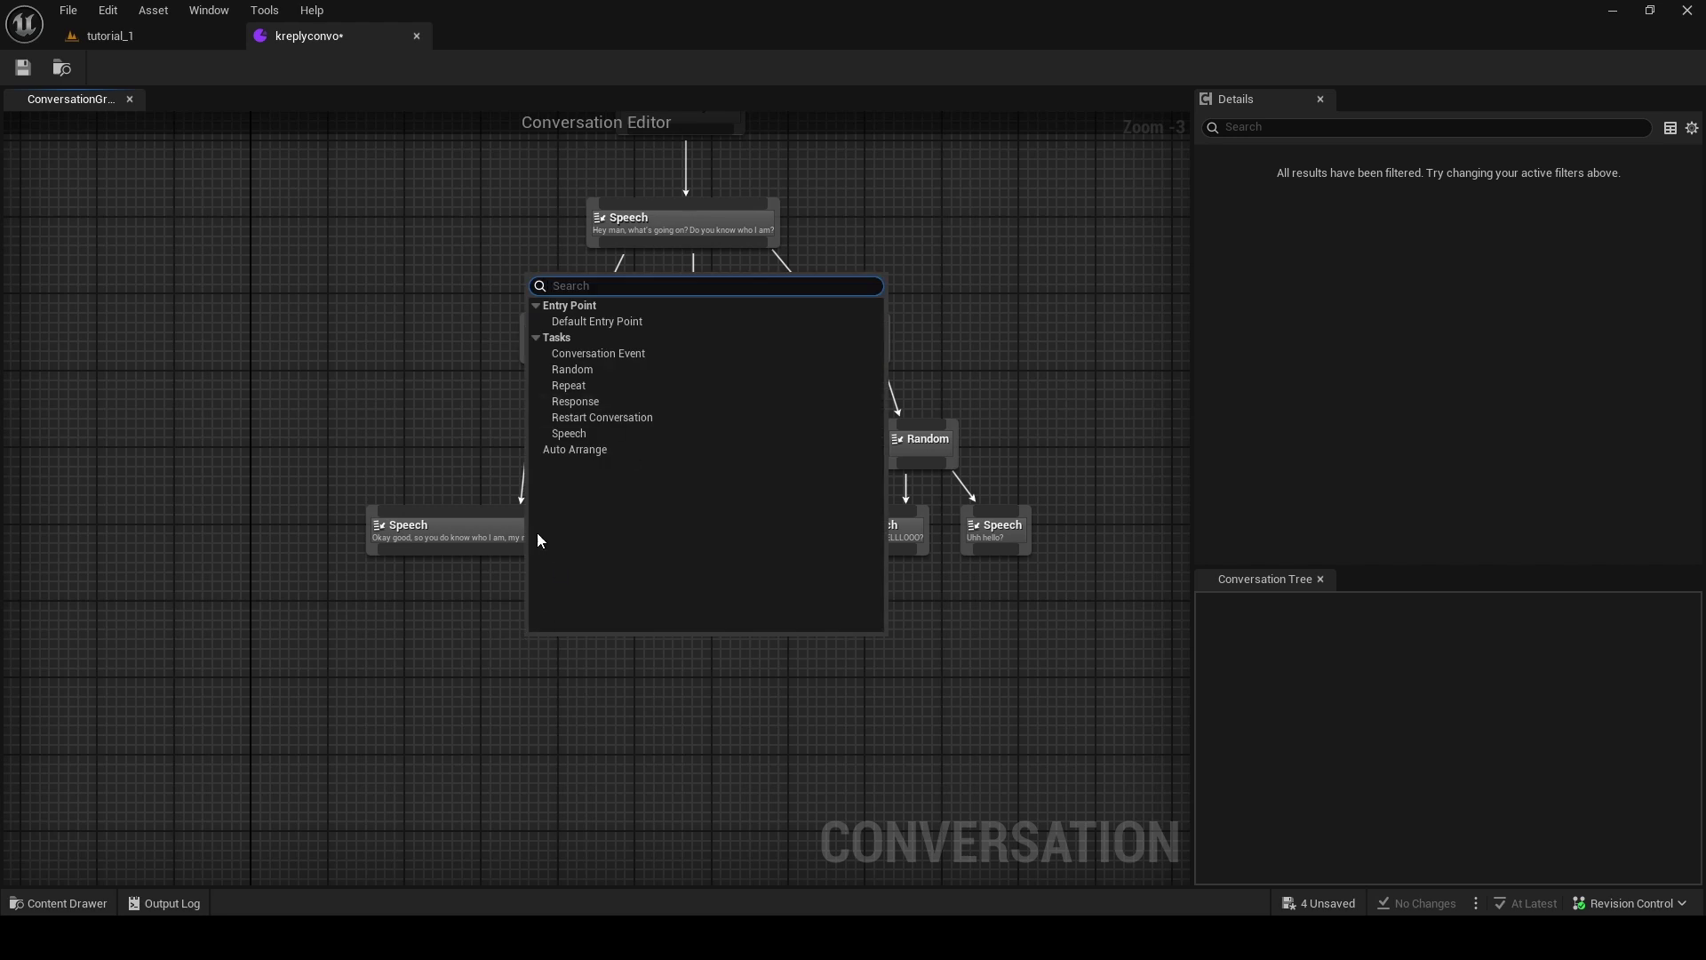
click(480, 573)
right_click(473, 638)
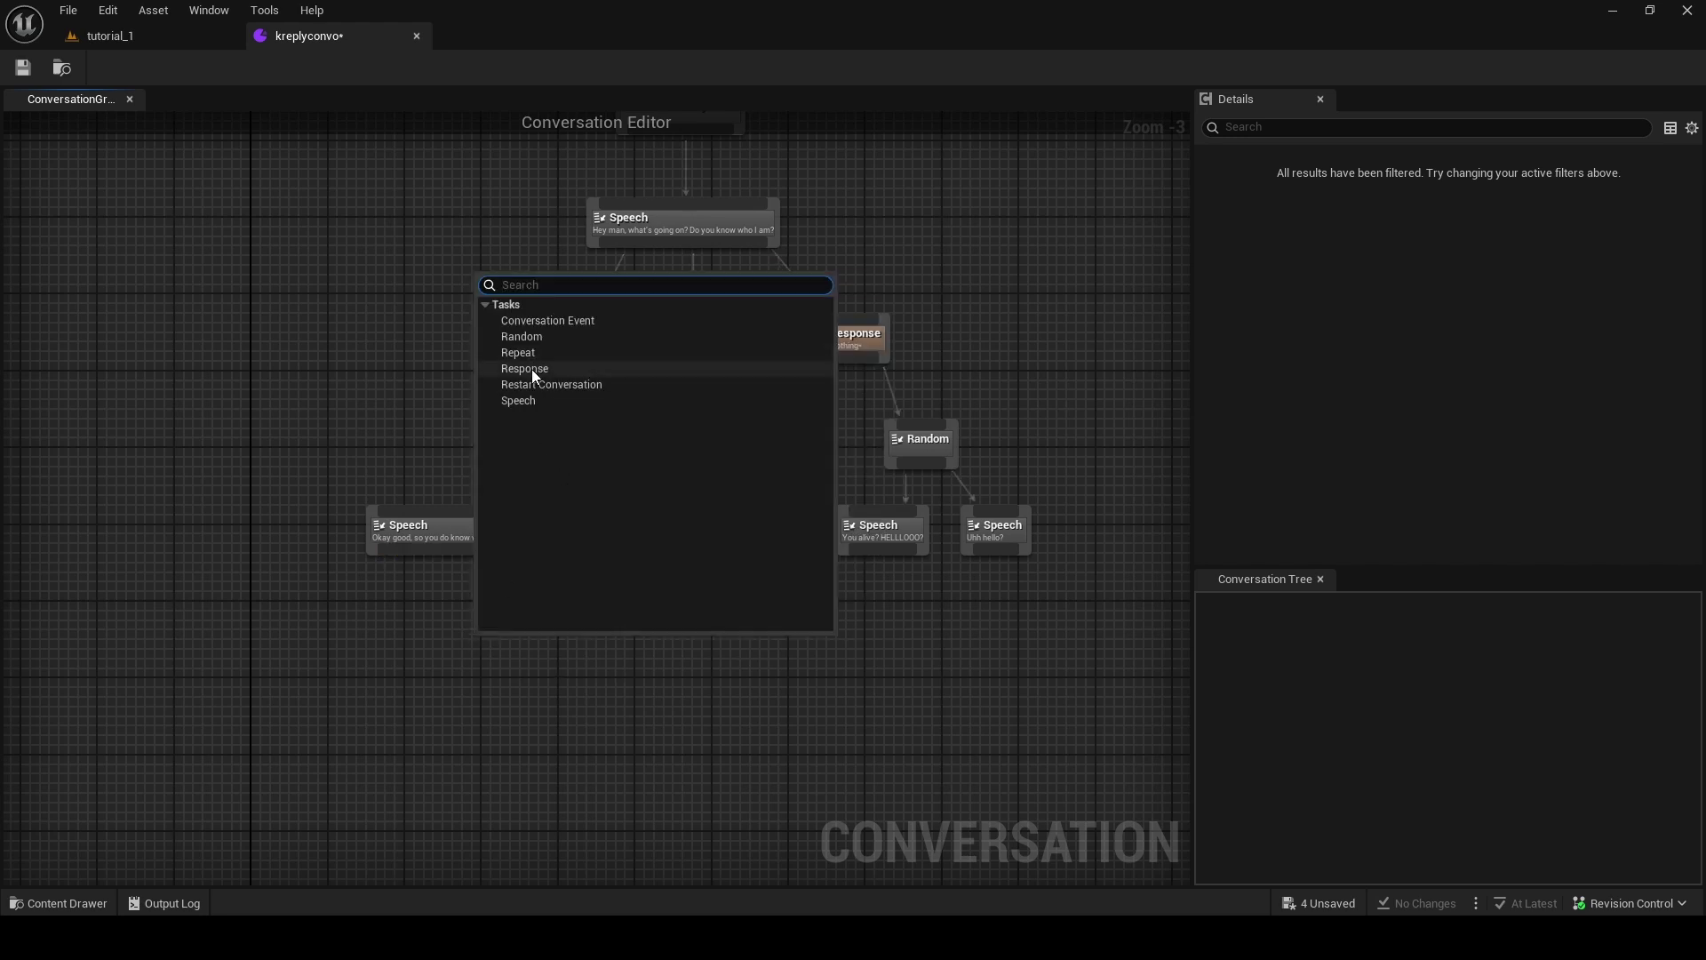
Add a Response node with the text "Okay" below the "Okay good" Speech node and link the "Great, I'm really bad at introductions" Speech to it.
drag(557, 558, 634, 678)
click(687, 403)
click(696, 533)
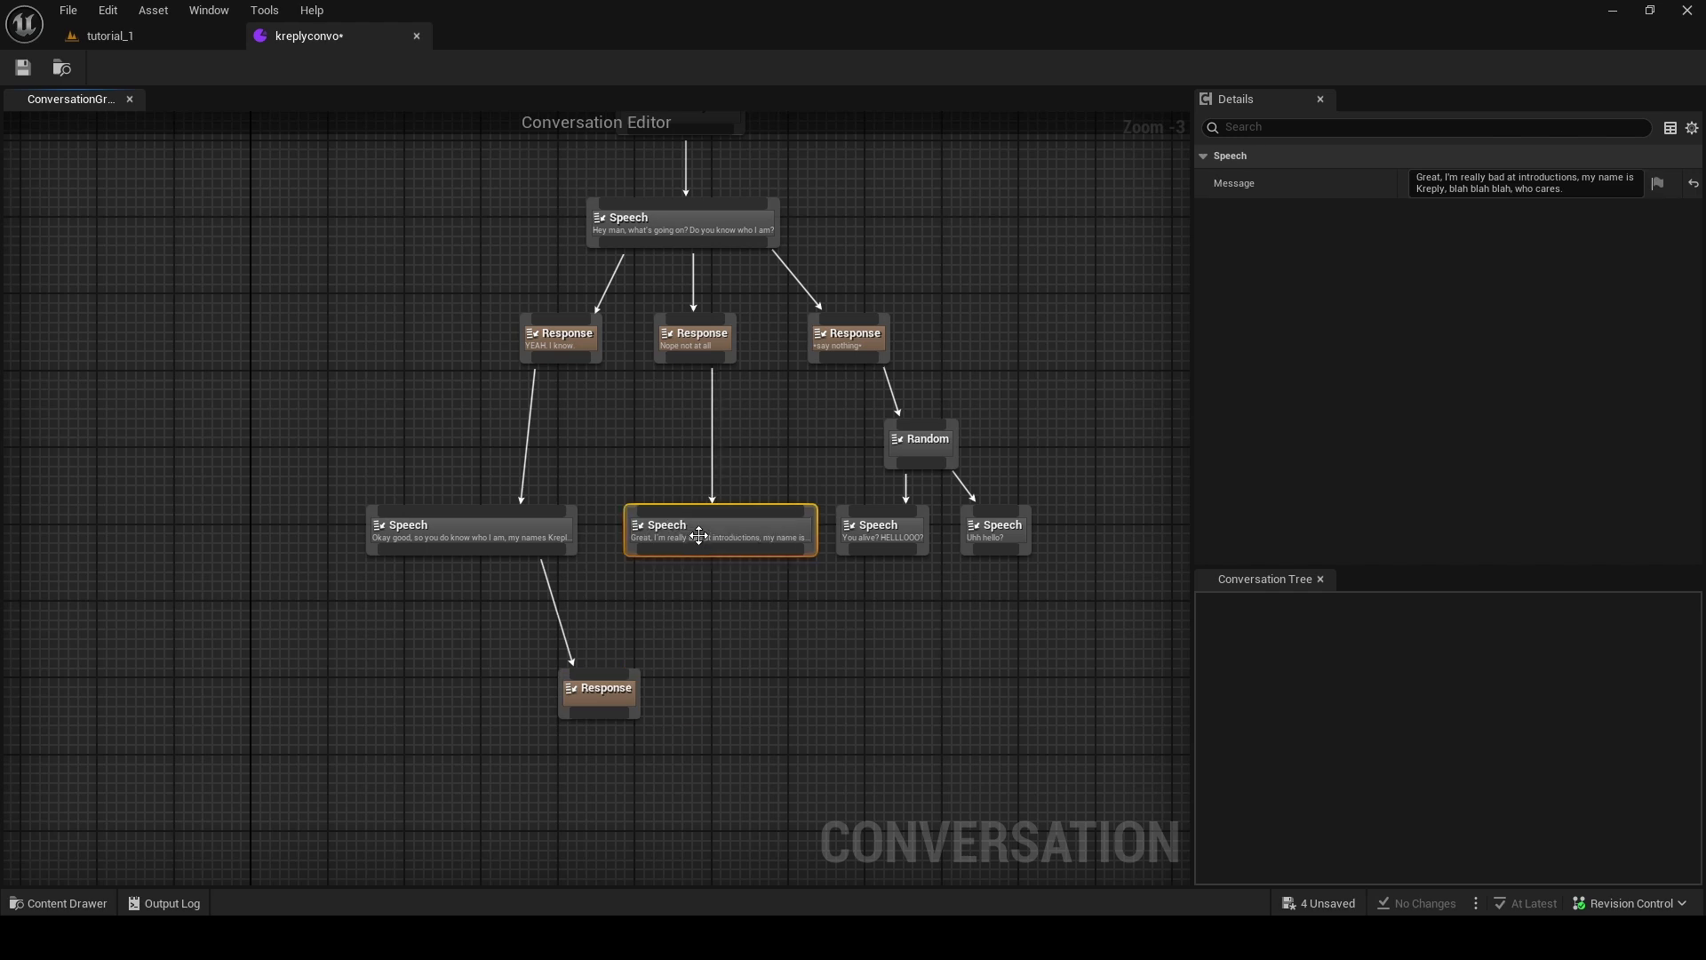
drag(693, 549, 609, 683)
scroll(712, 559, up, 1)
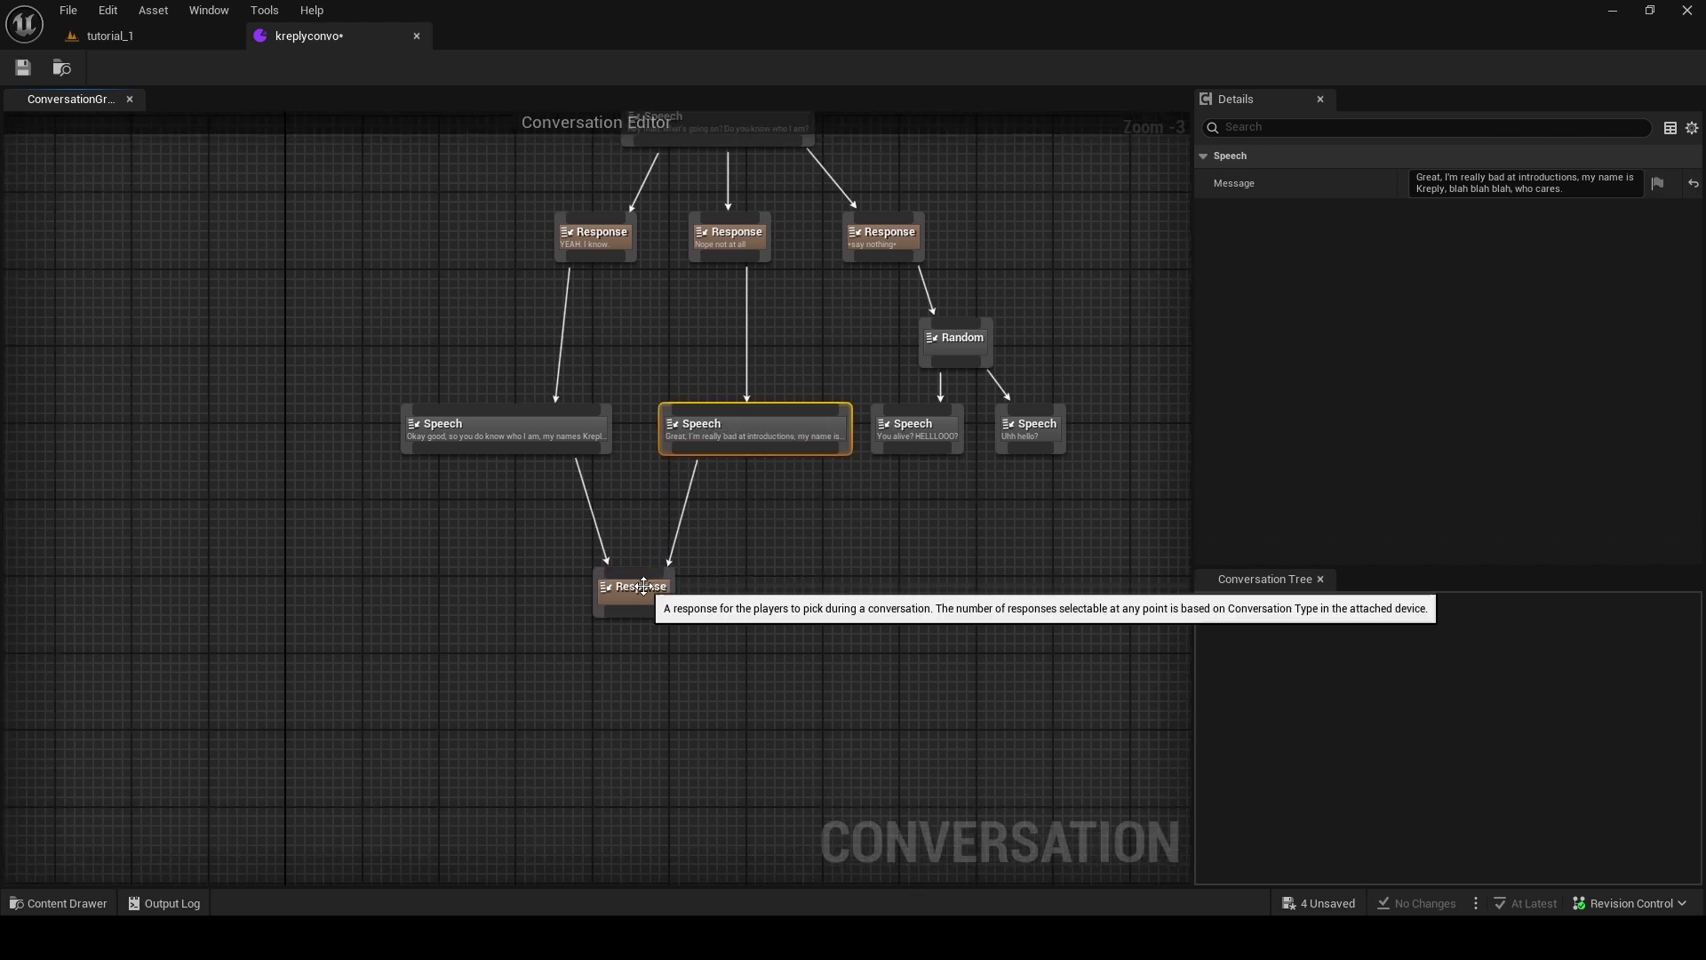
click(902, 503)
Add a Conversation Event node and place it below the "Okay" response.
right_click(676, 557)
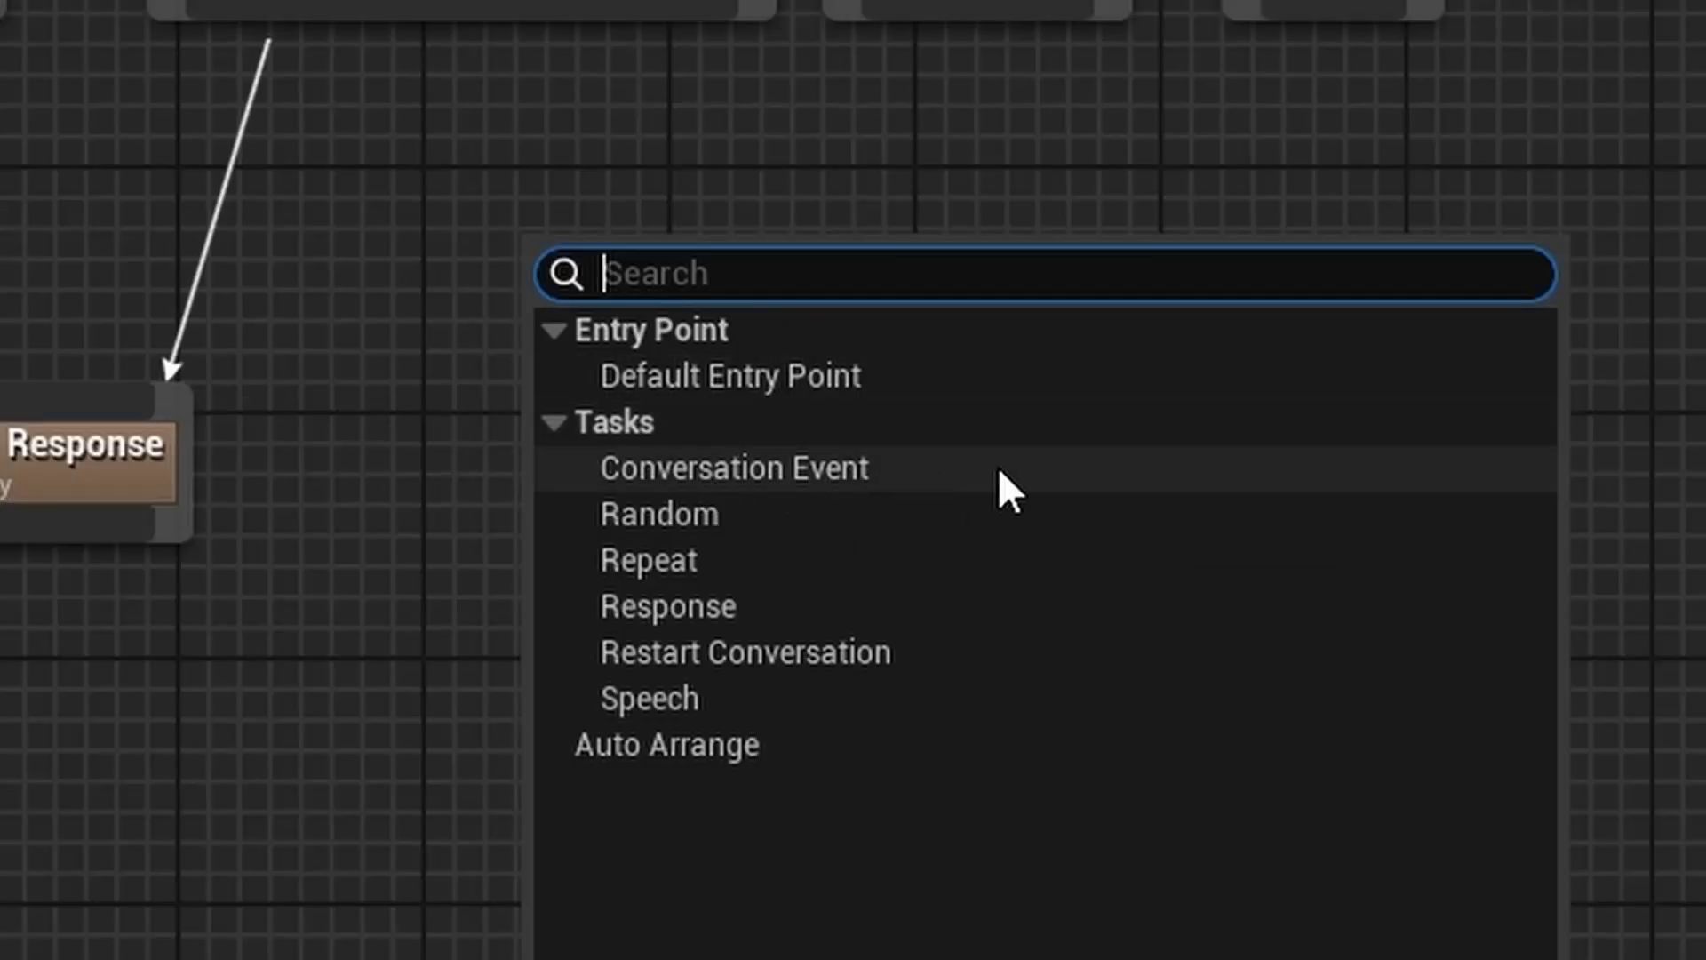
click(1002, 480)
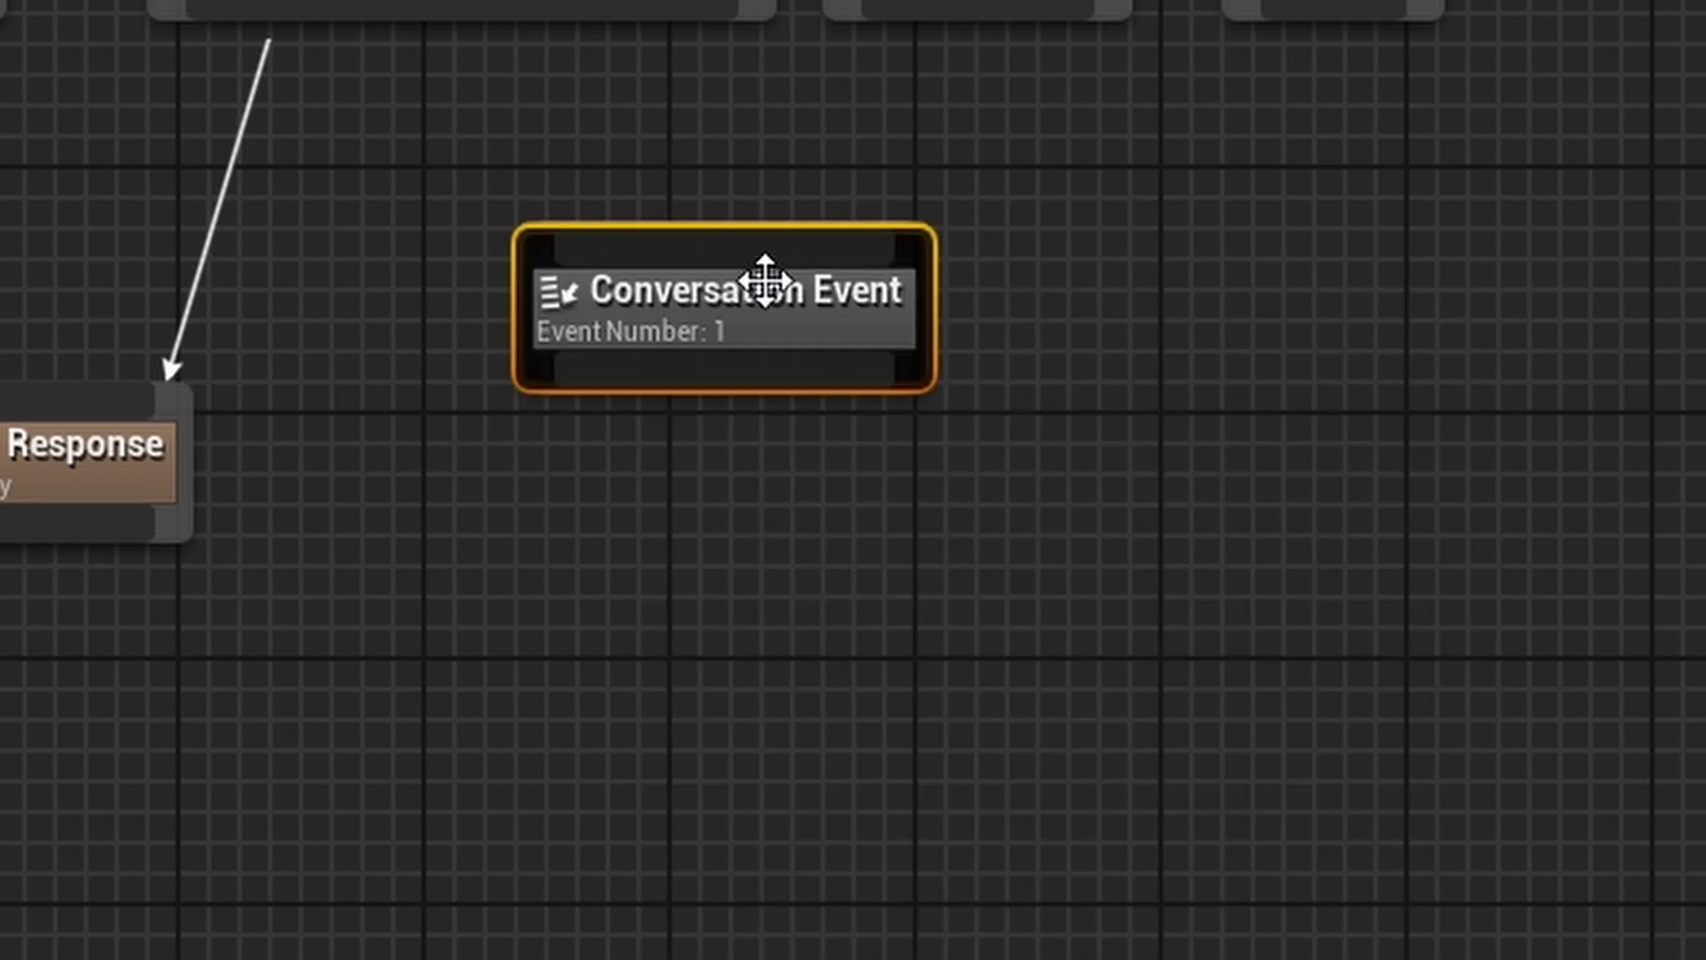
drag(791, 583, 675, 741)
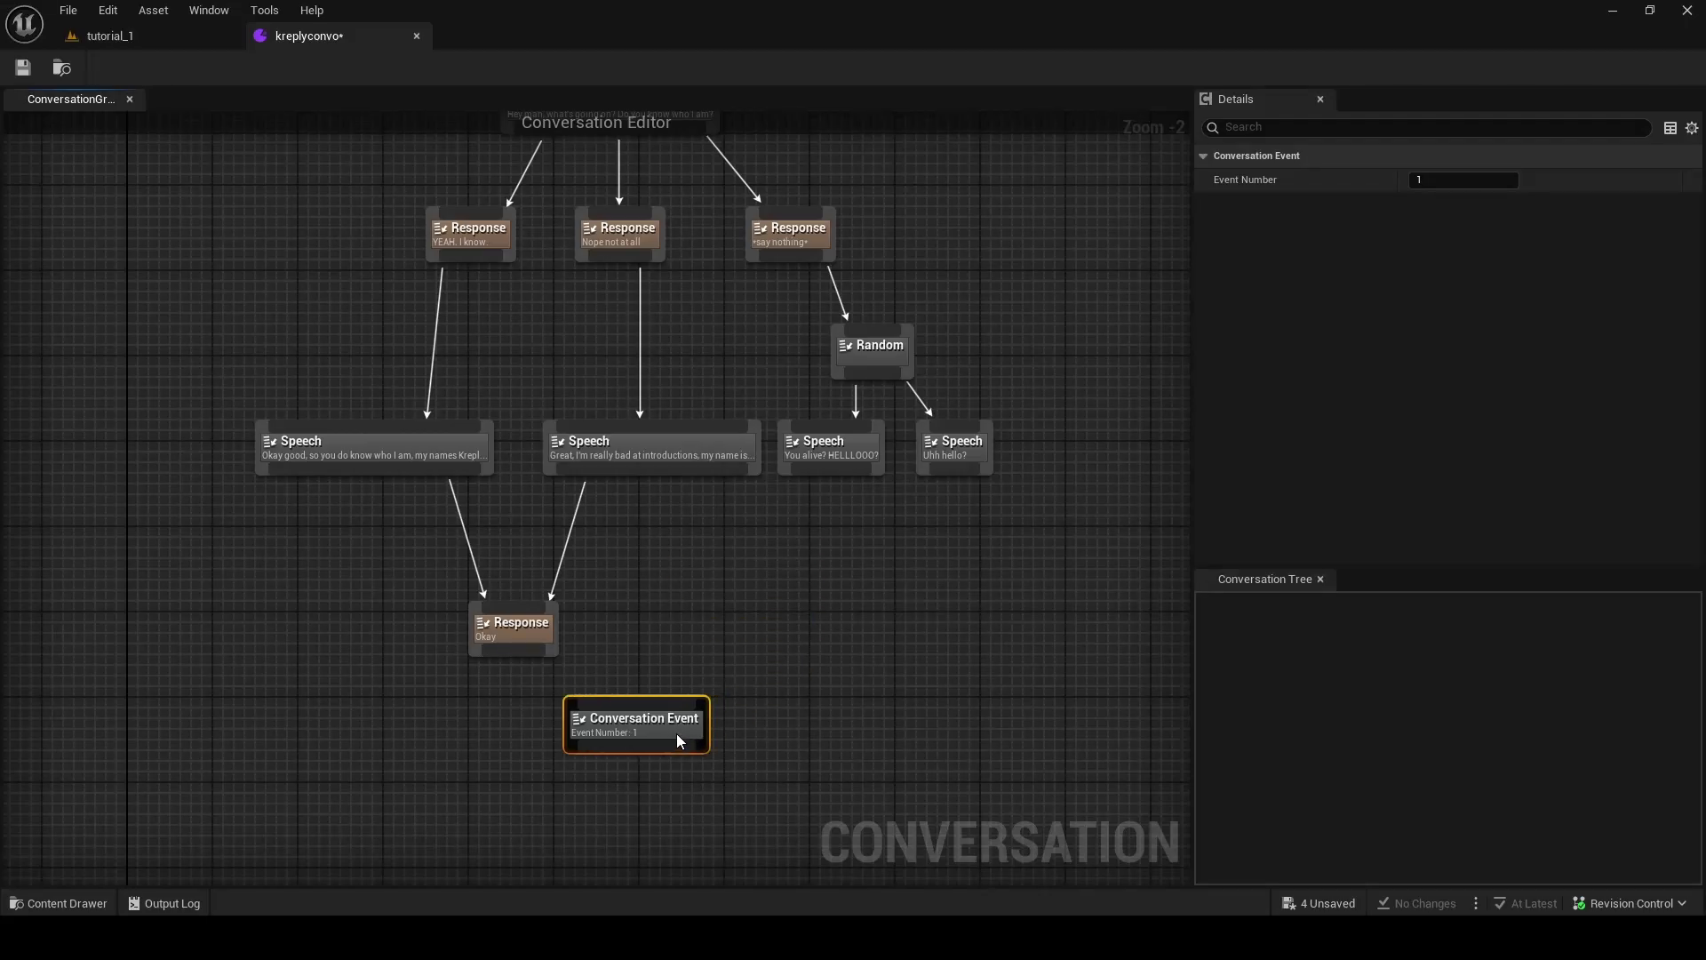
right_drag(744, 636, 790, 564)
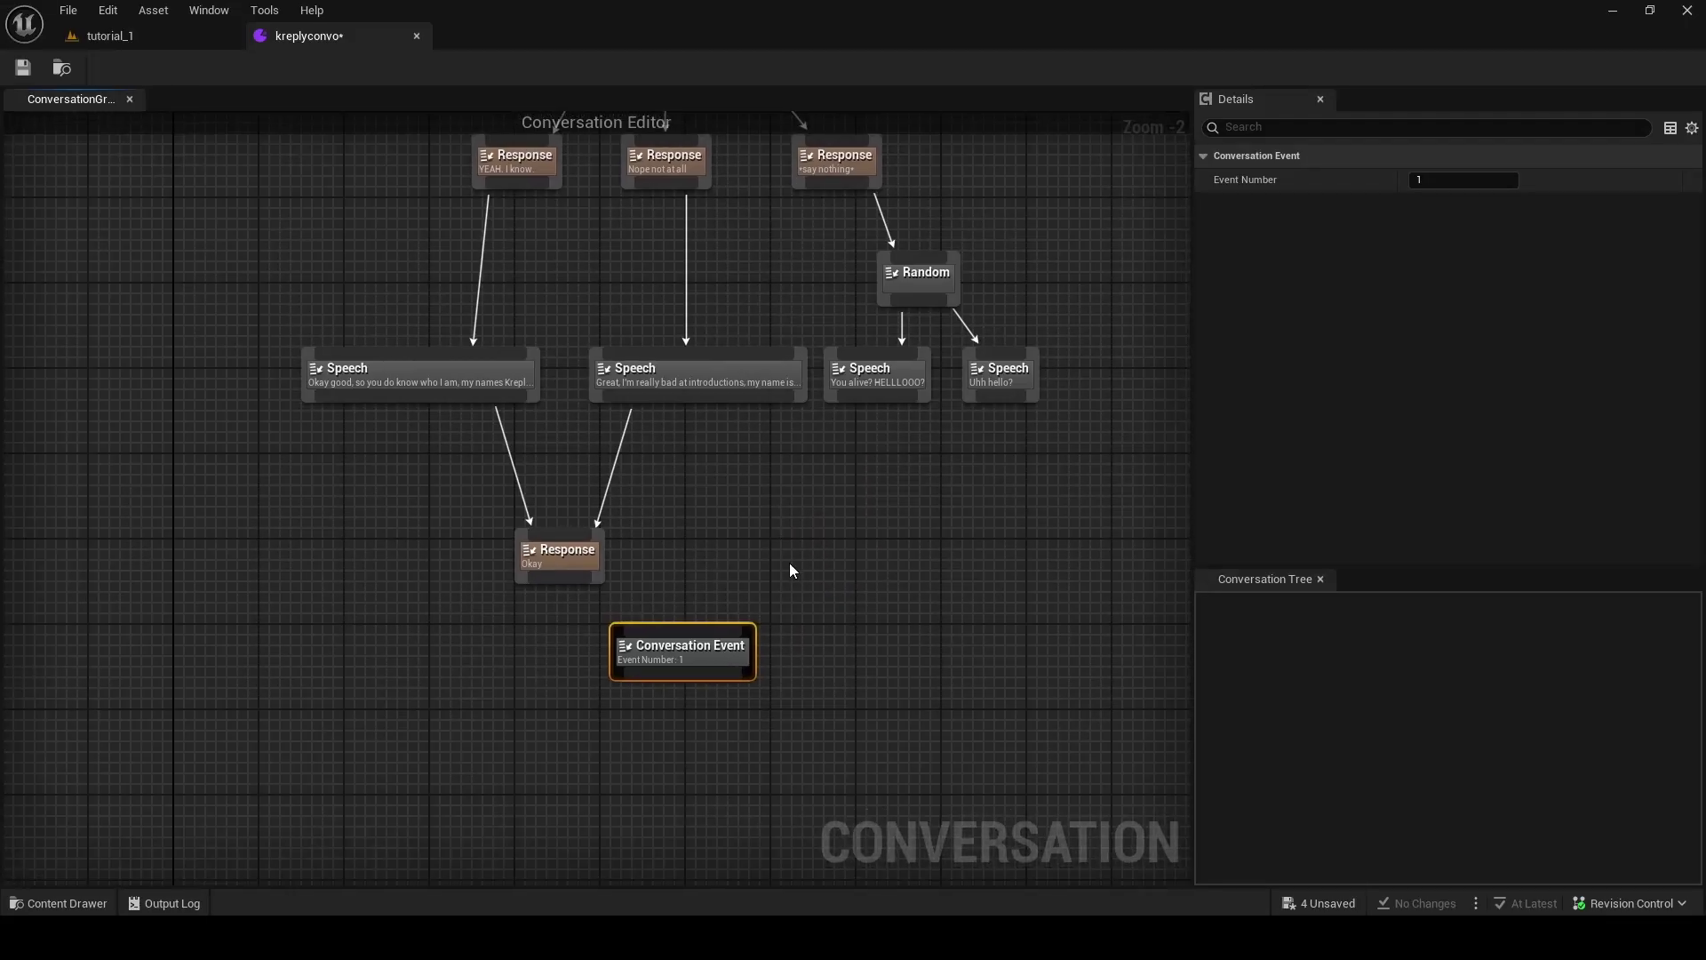
Look up the numbered conversation events in the Conversation Device's user options in the tutorial_1 level.
click(103, 37)
scroll(1324, 513, down, 10)
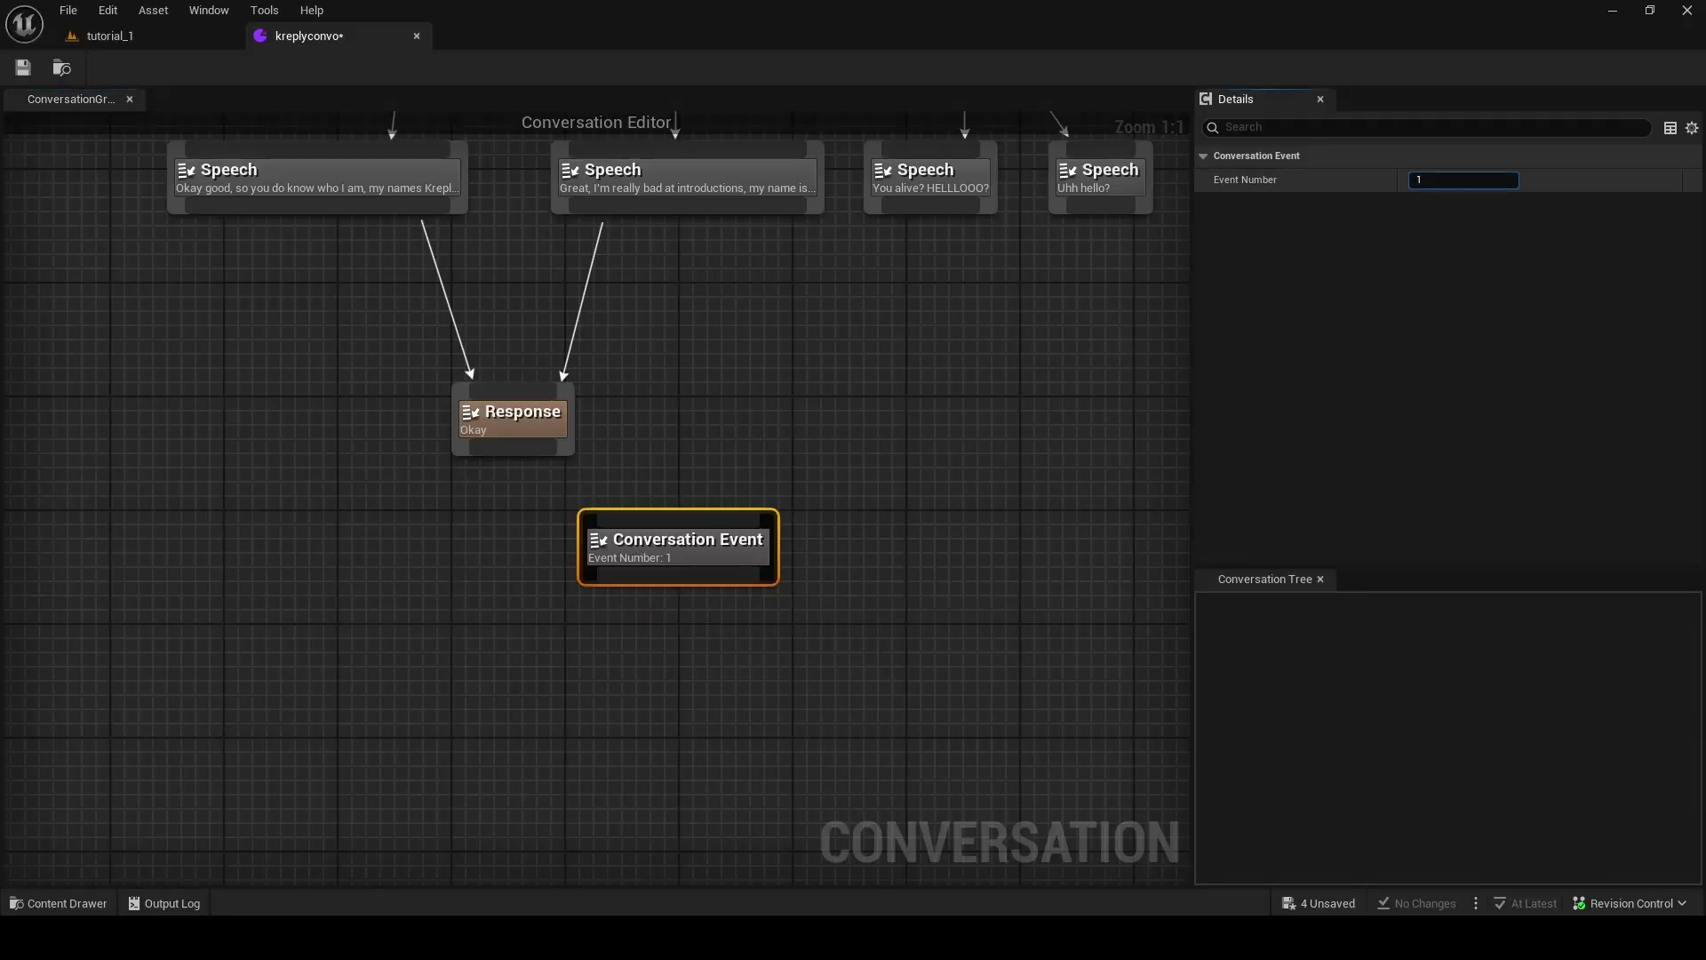
Try raising the Conversation Event's event number to 10 and bring it back to 1.
drag(1443, 178, 1458, 178)
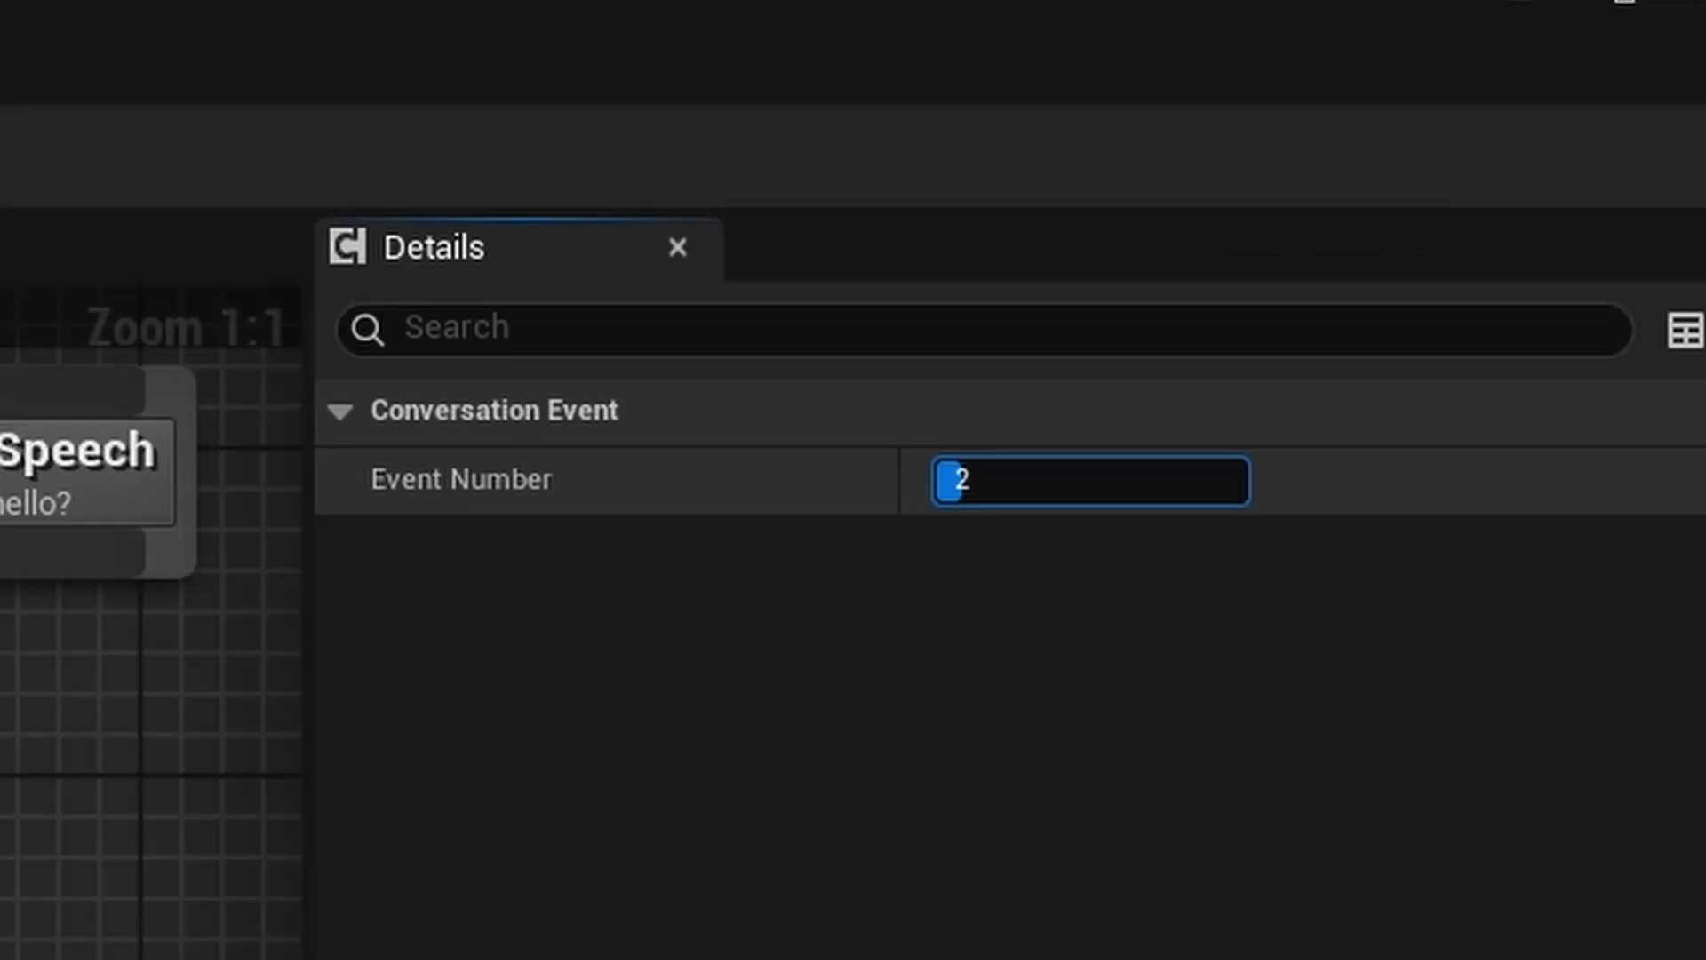
drag(997, 480, 1102, 480)
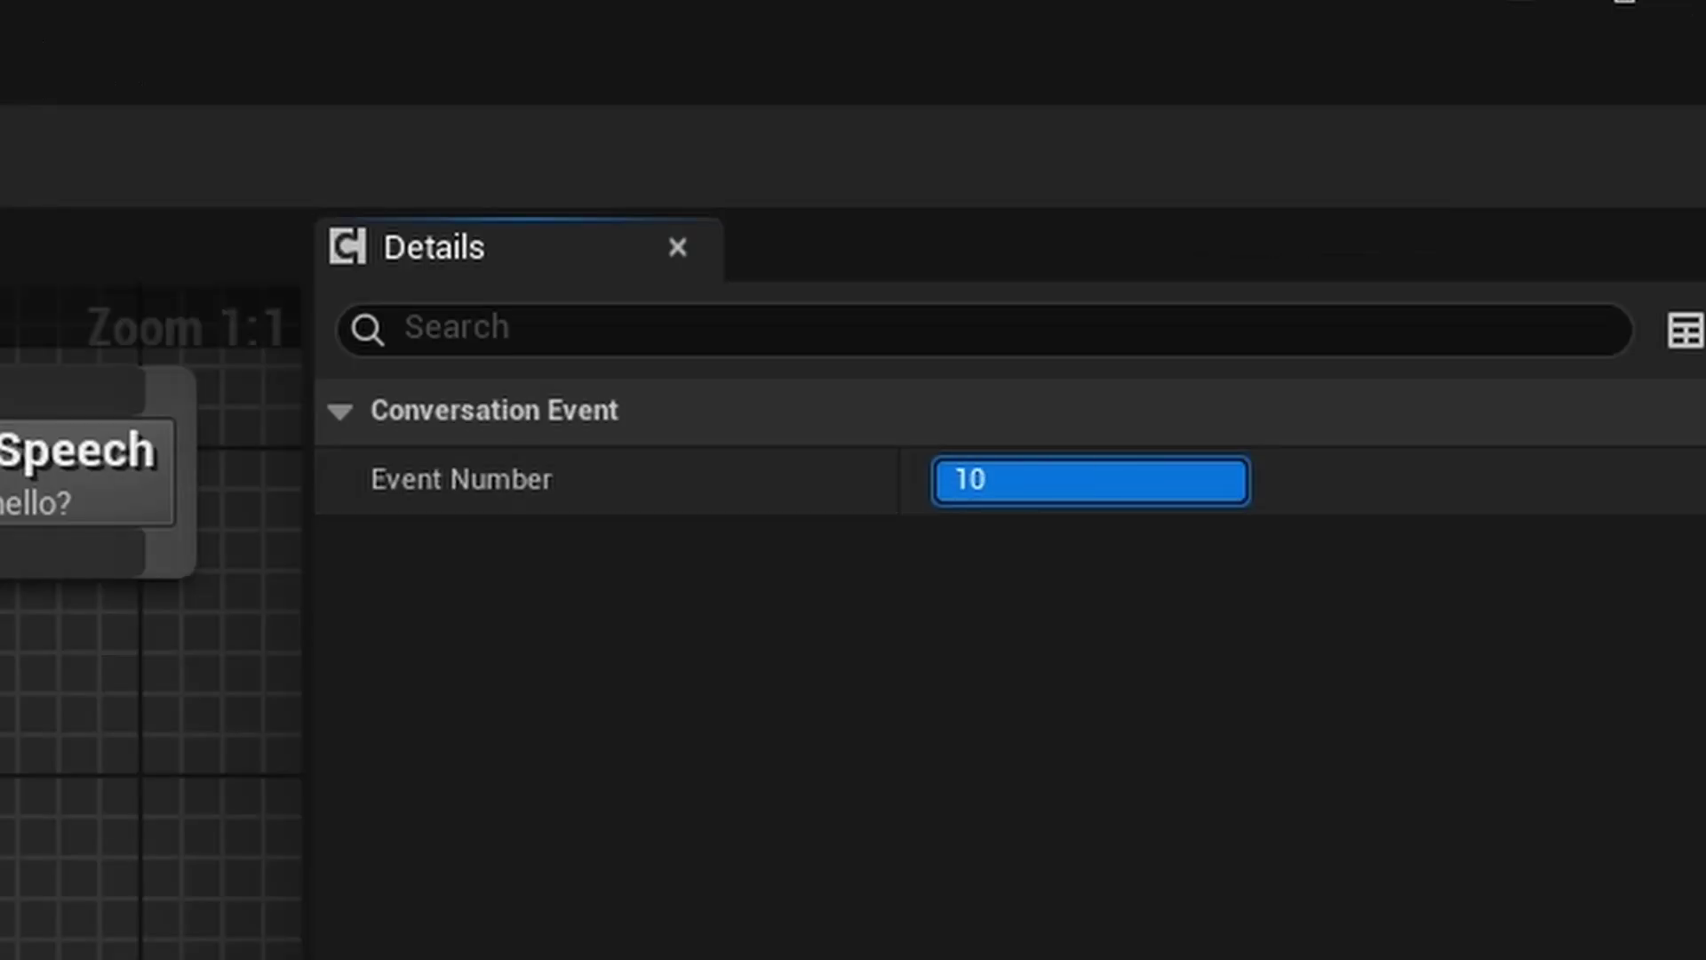
drag(1244, 480, 942, 480)
Link the "Okay" response to the Conversation Event with event number 1, placed directly below it.
drag(915, 584, 762, 604)
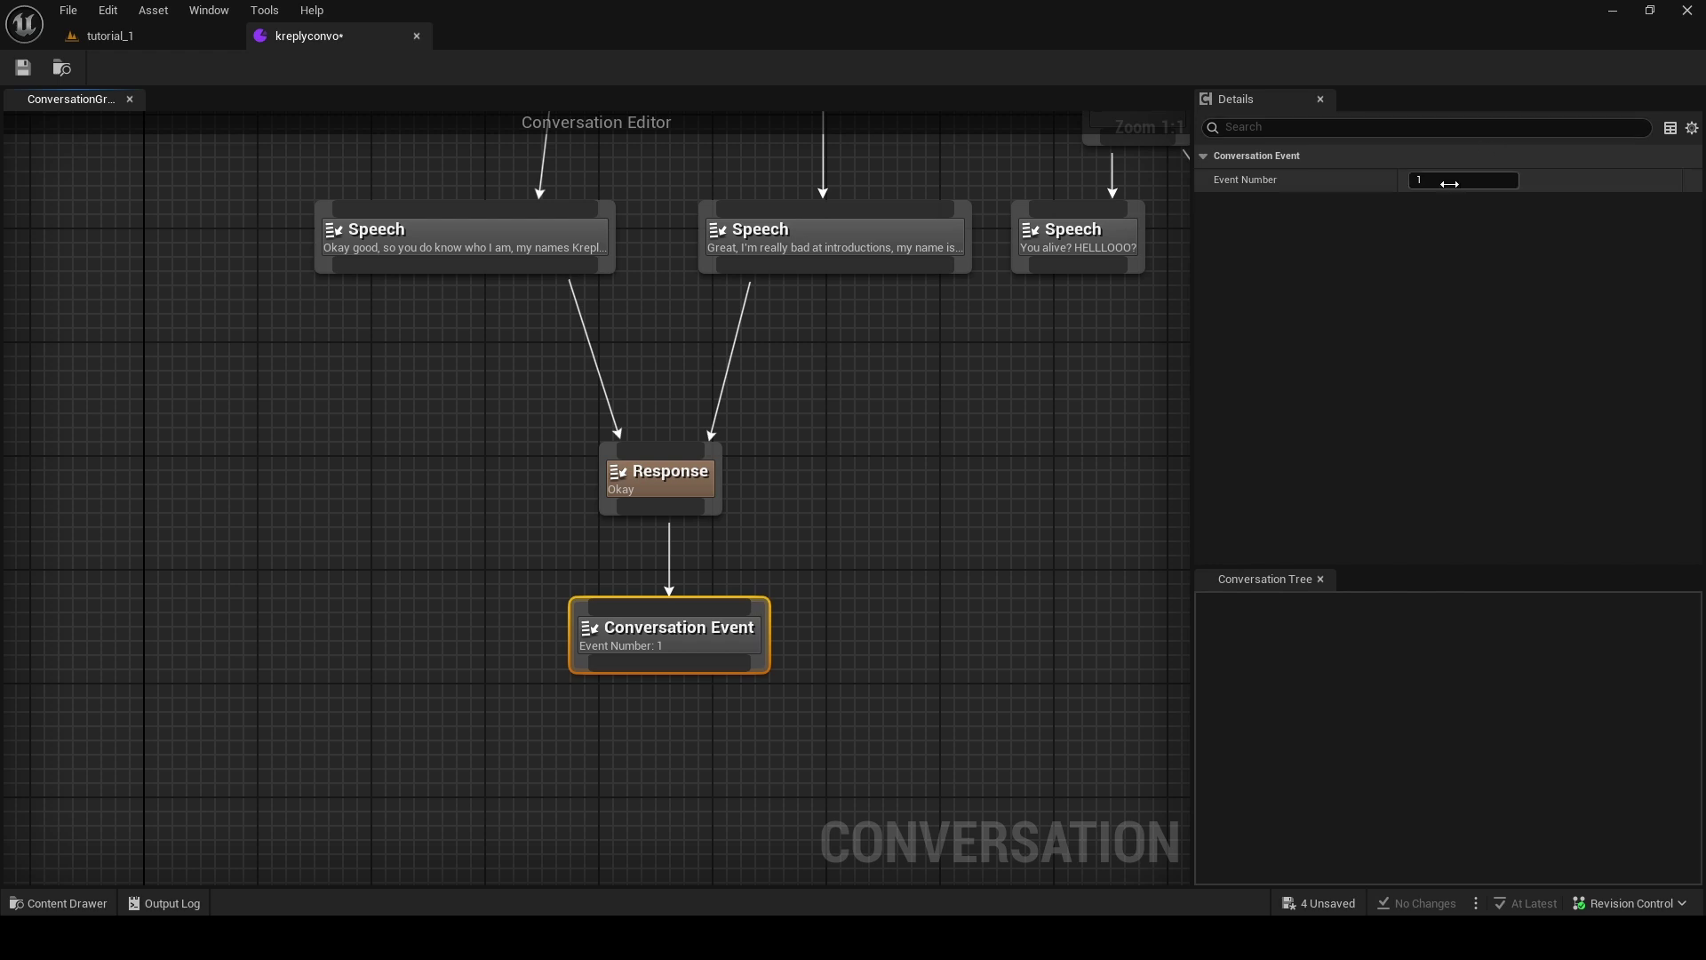
click(992, 399)
right_drag(992, 399, 907, 477)
Compare the event number with the Conversation Device's On Conversation Event entries and return to the kreplyconvo graph.
click(176, 40)
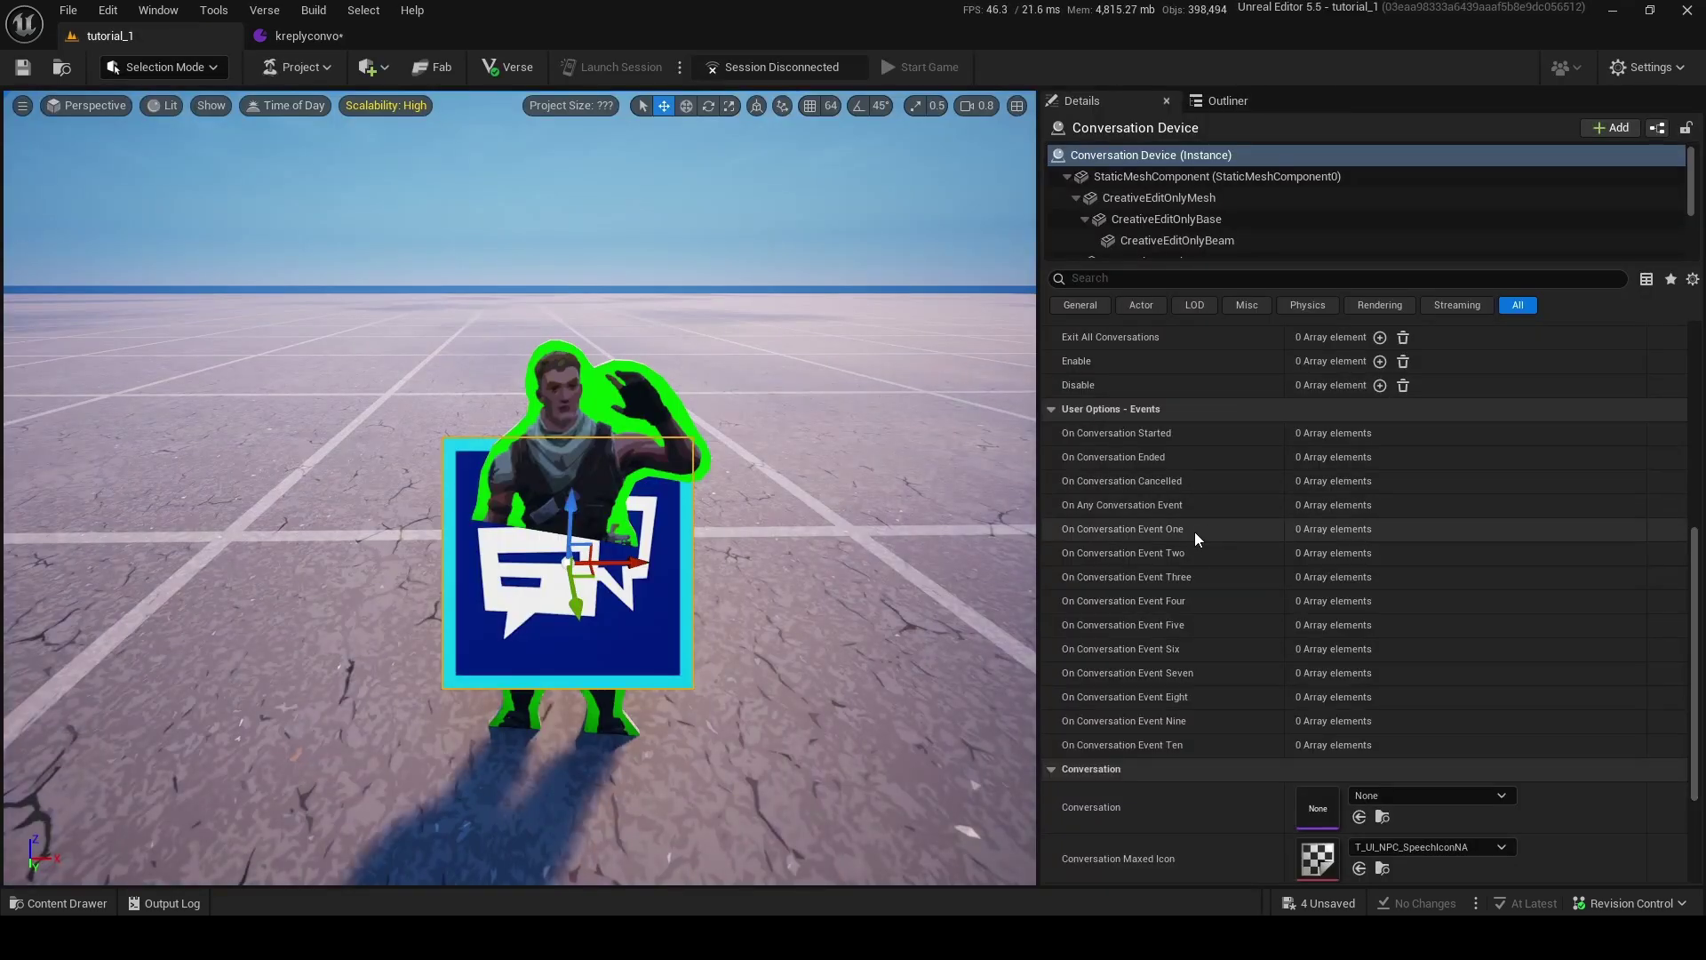
click(308, 35)
scroll(686, 515, down, 2)
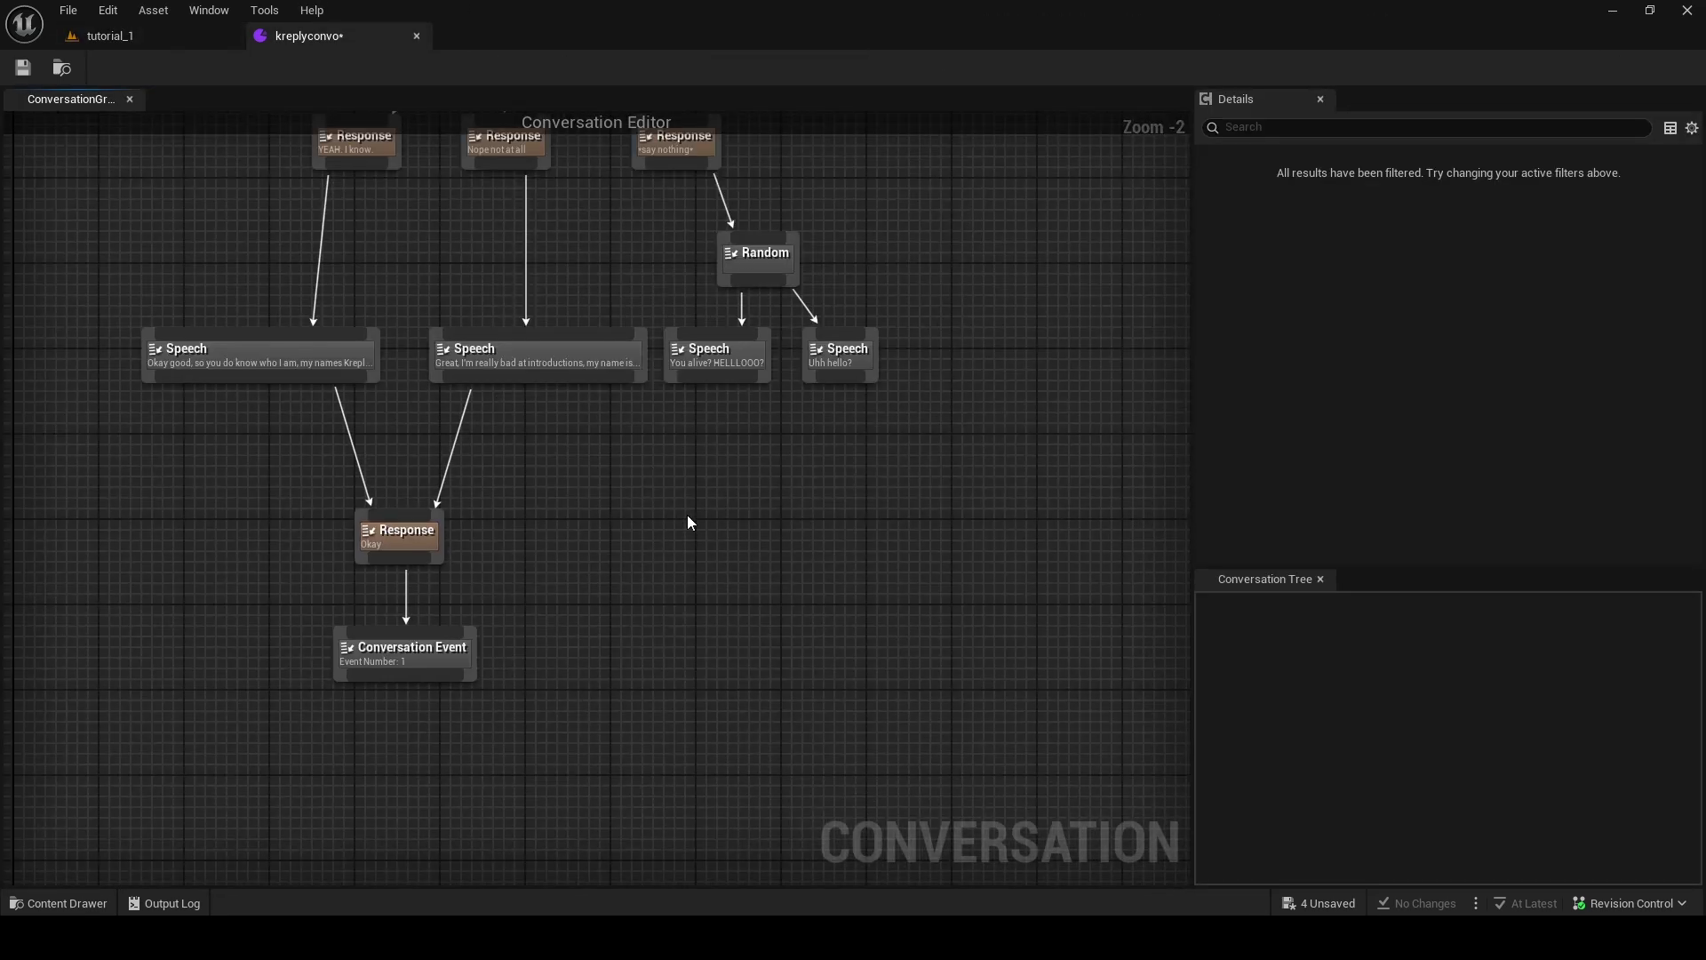
Add a Conversation Event with event number 2 and link both the "You alive? HELLLOOO?" and "Uhh hello?" Speech nodes to it.
right_click(713, 546)
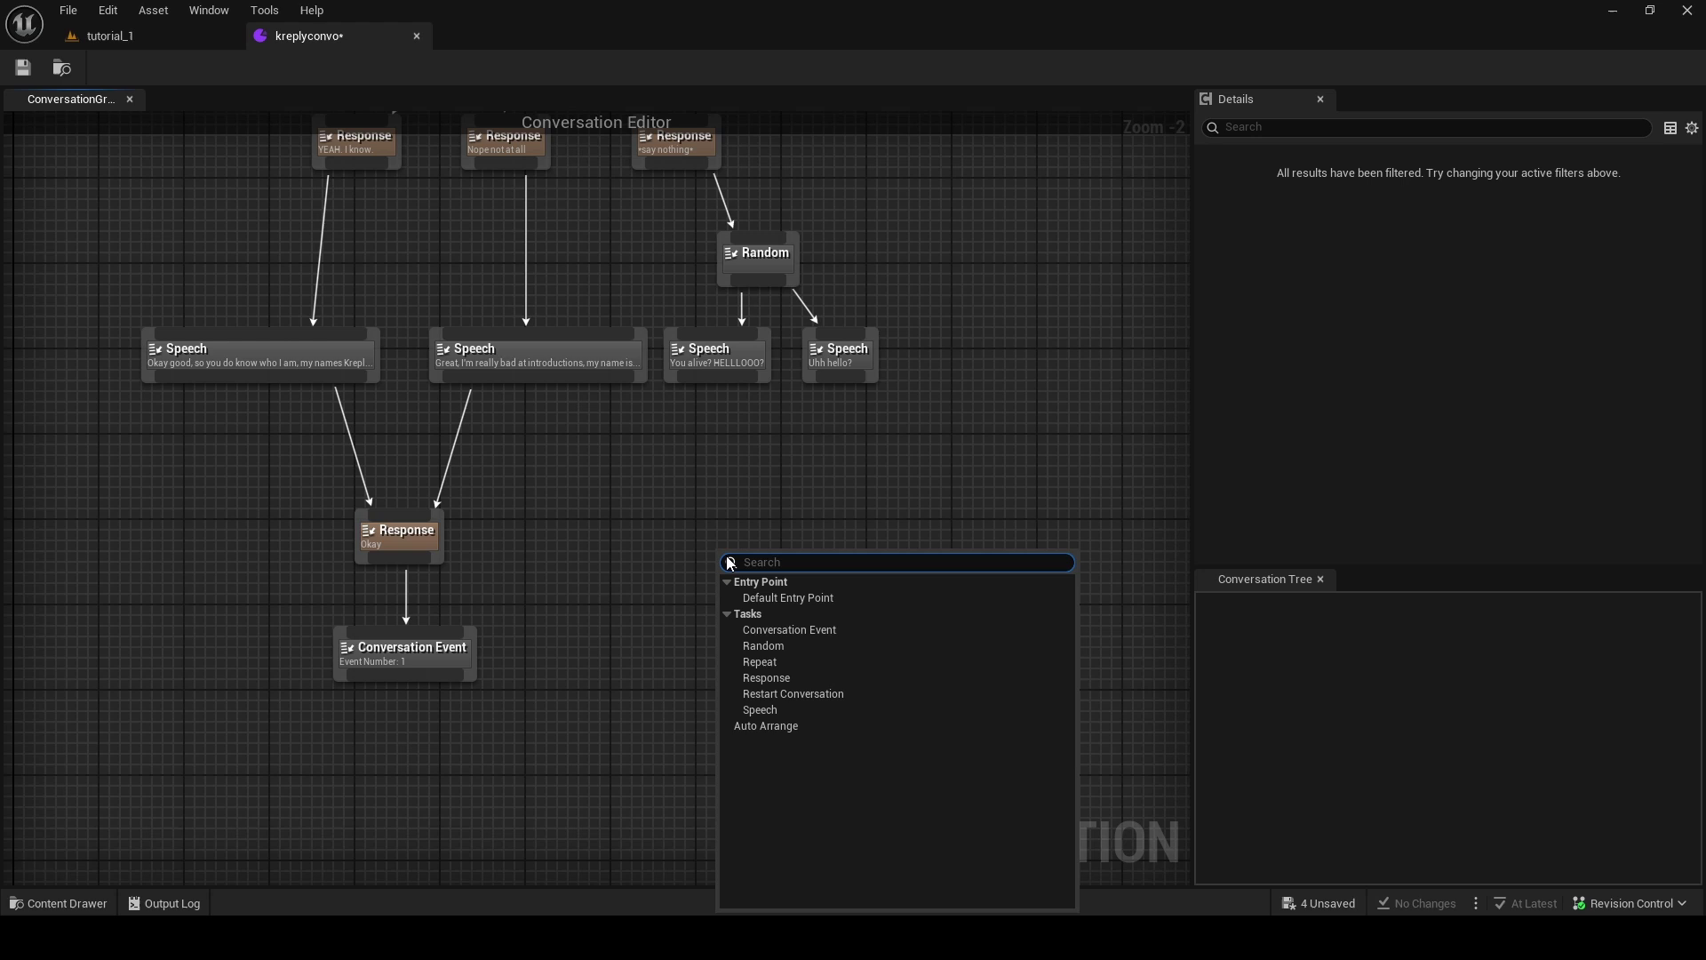
click(800, 630)
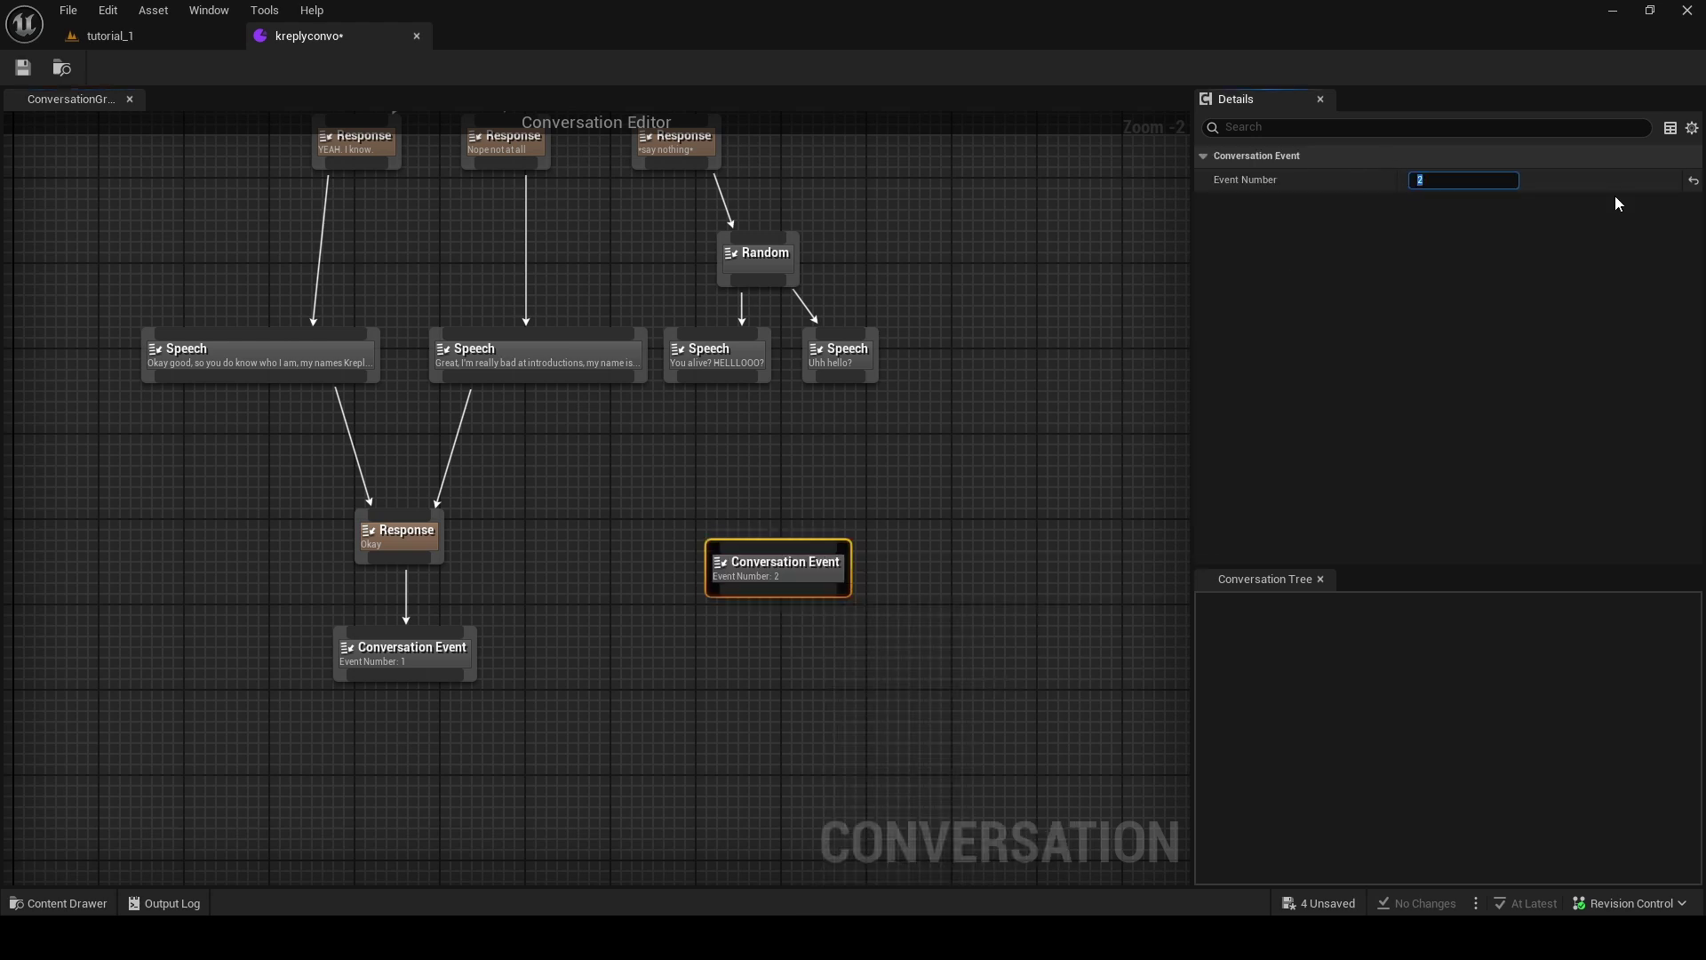
drag(708, 381, 755, 562)
drag(822, 382, 793, 544)
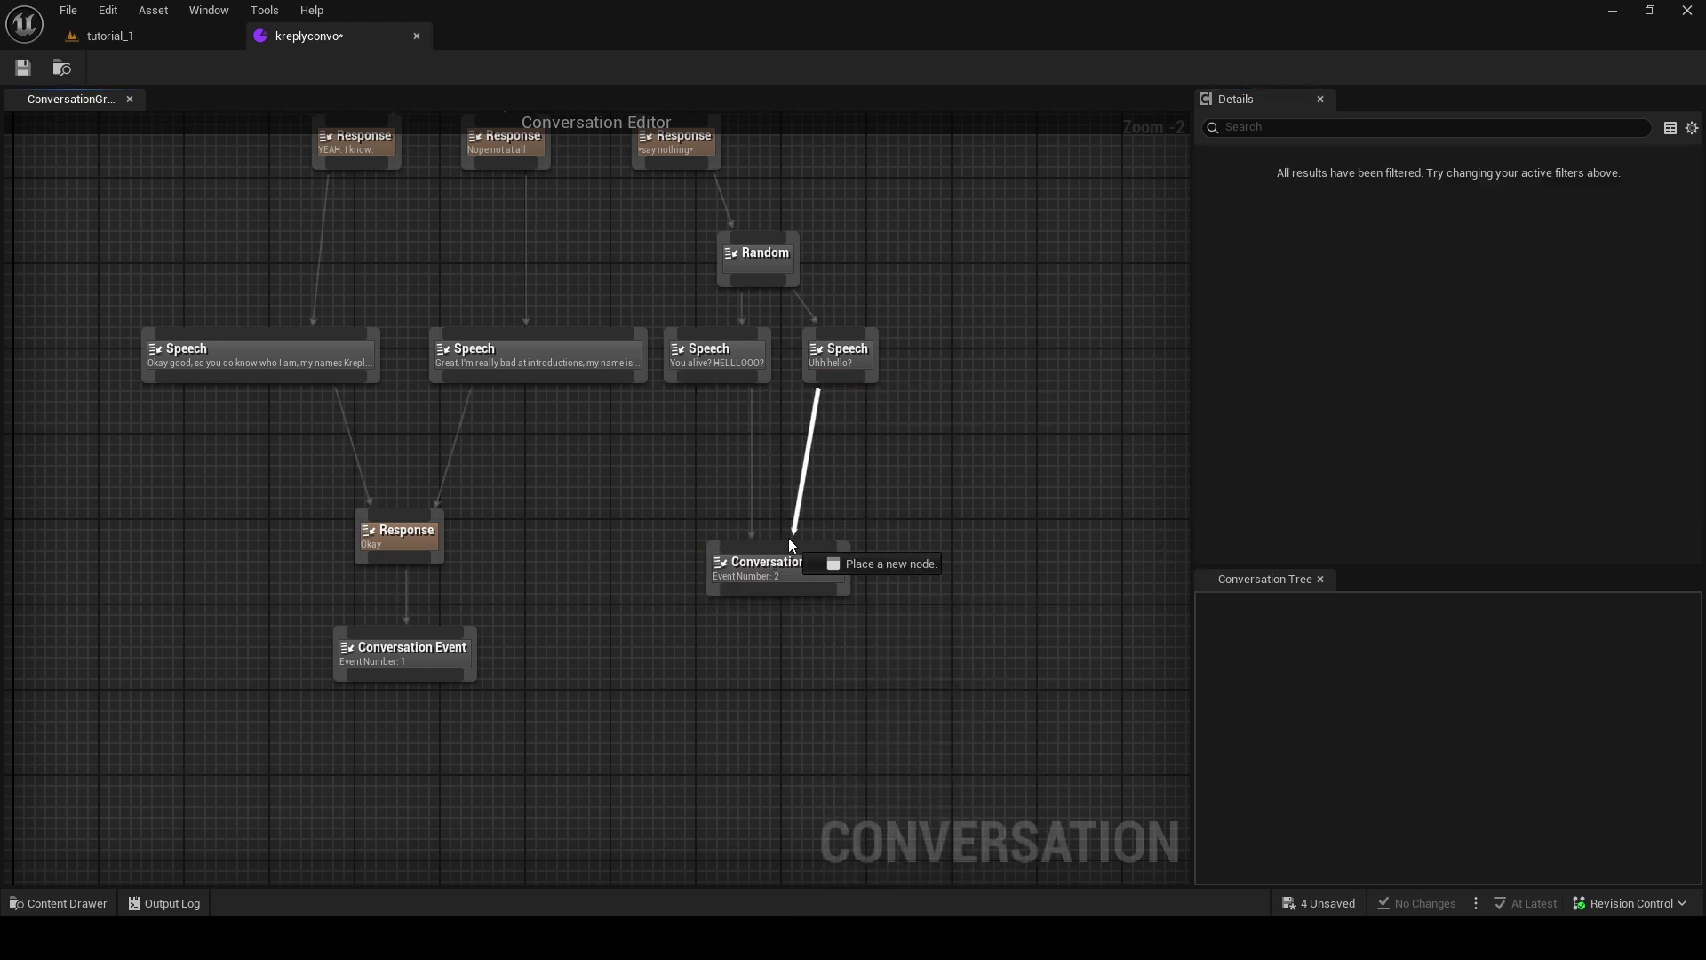
drag(789, 538, 789, 544)
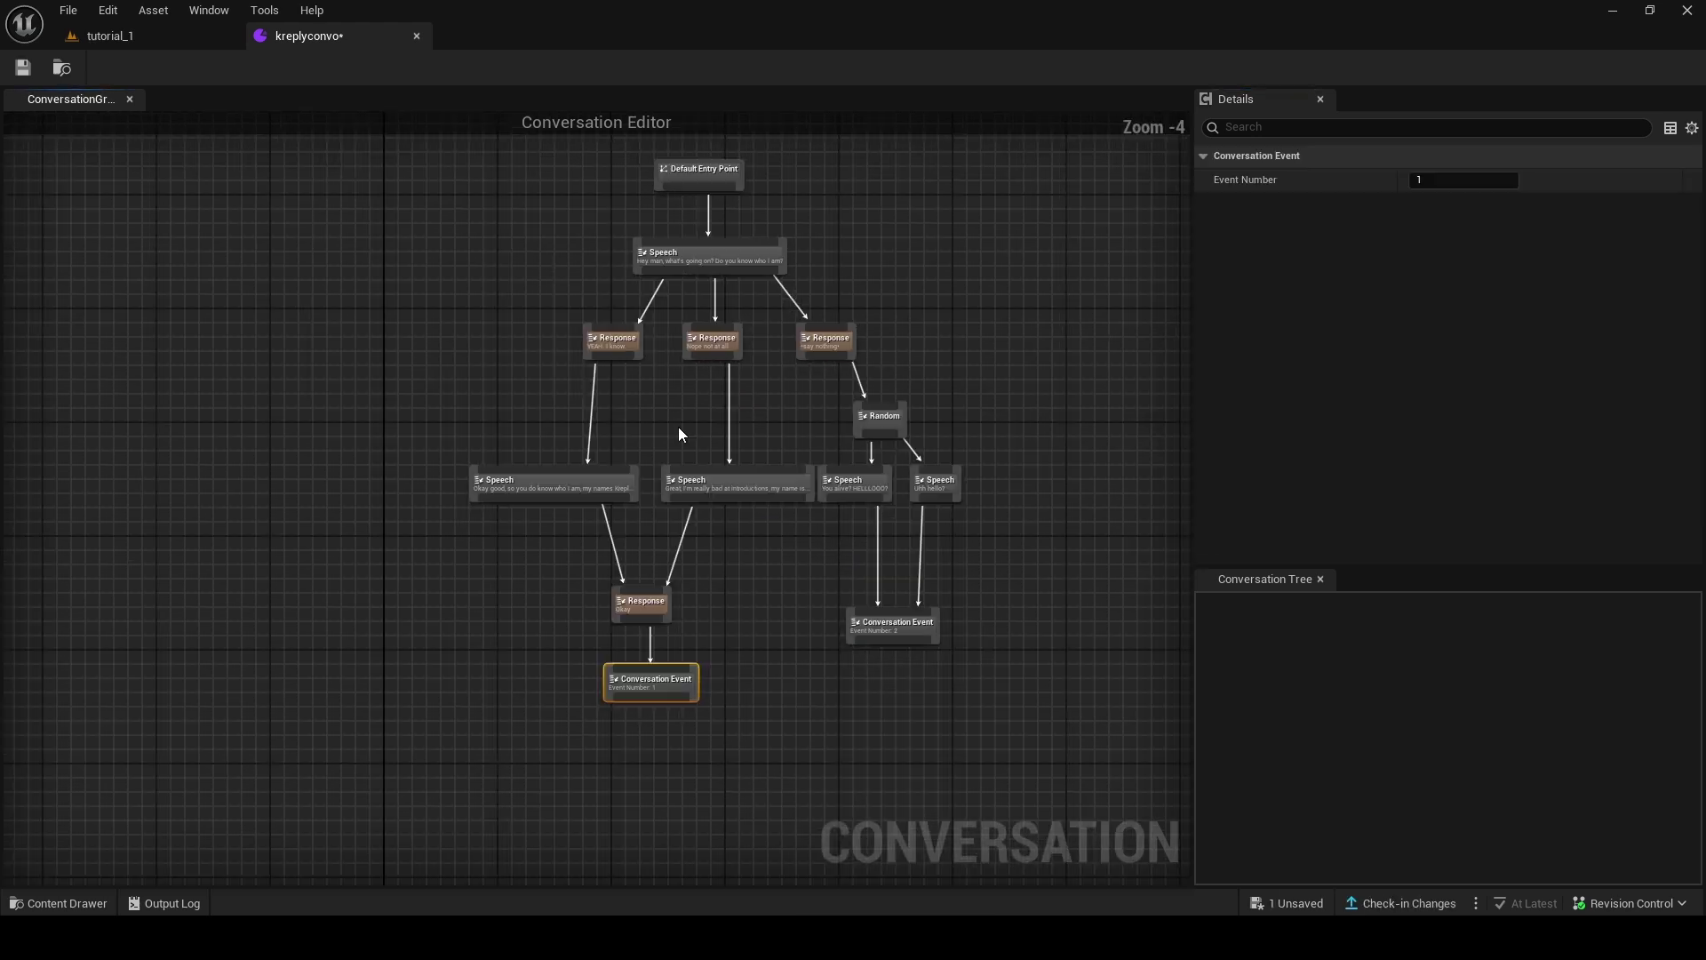
Move the "Great, I'm really bad at introductions" Speech node to the graph's far left and the "Okay good" Speech node slightly down.
right_drag(679, 428, 559, 496)
click(560, 496)
scroll(568, 449, up, 2)
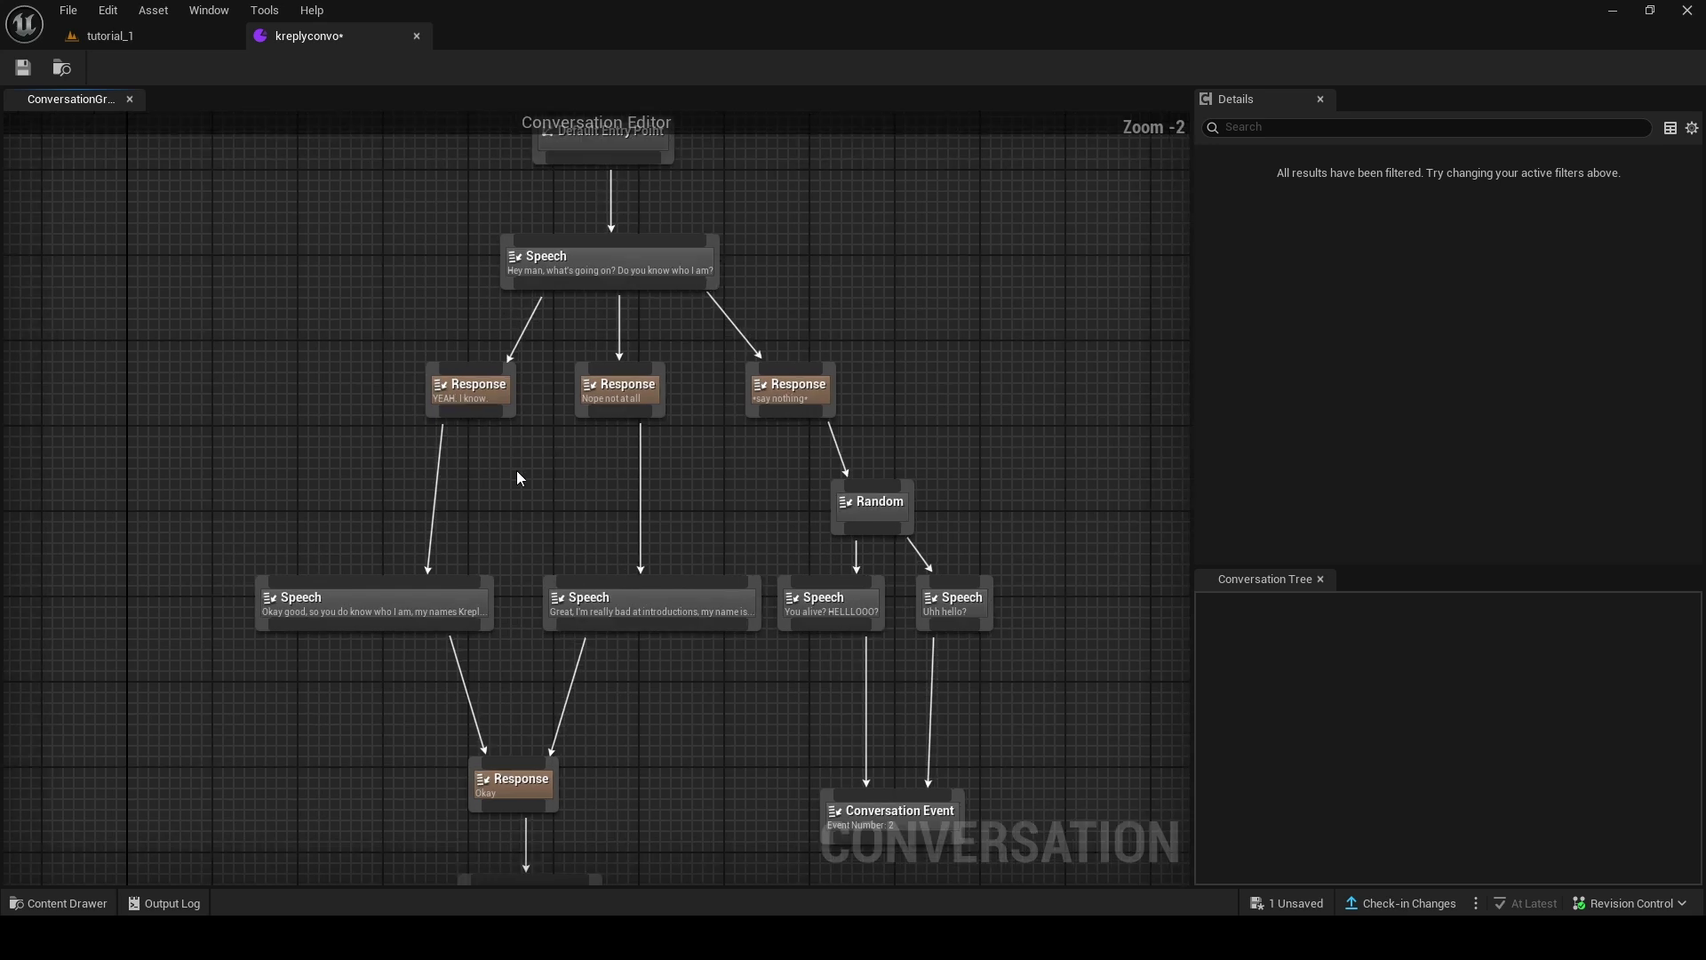
scroll(551, 435, down, 2)
drag(685, 478, 328, 411)
scroll(588, 520, up, 2)
right_drag(366, 460, 554, 463)
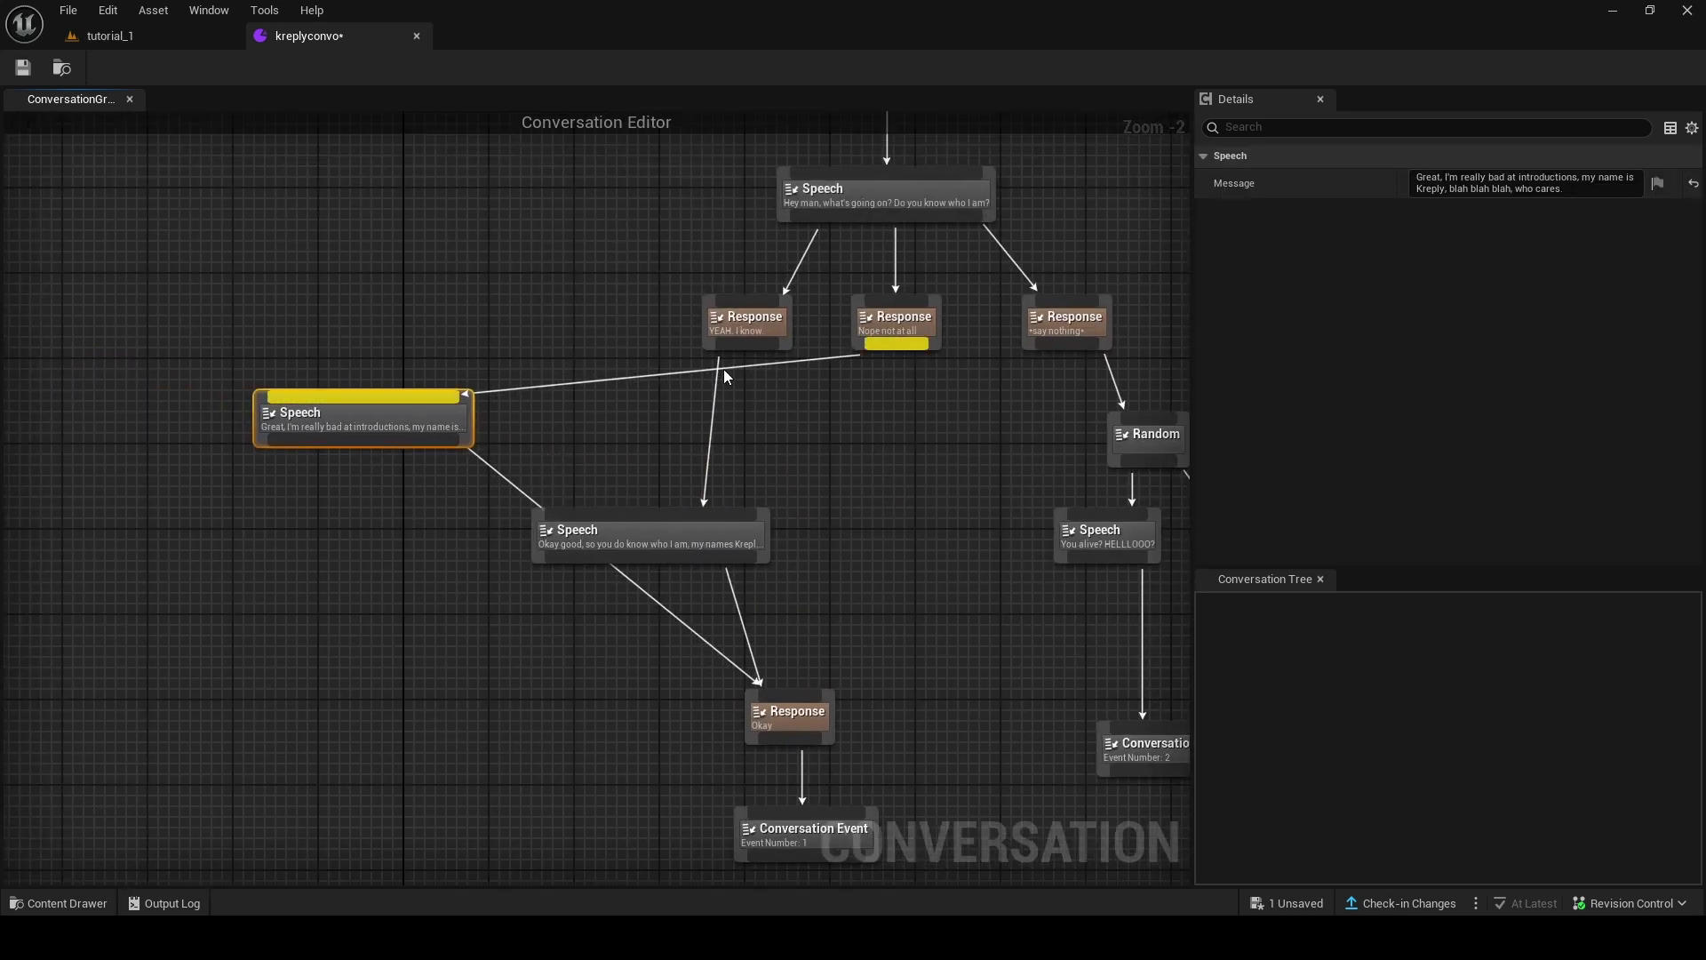
drag(423, 404, 343, 445)
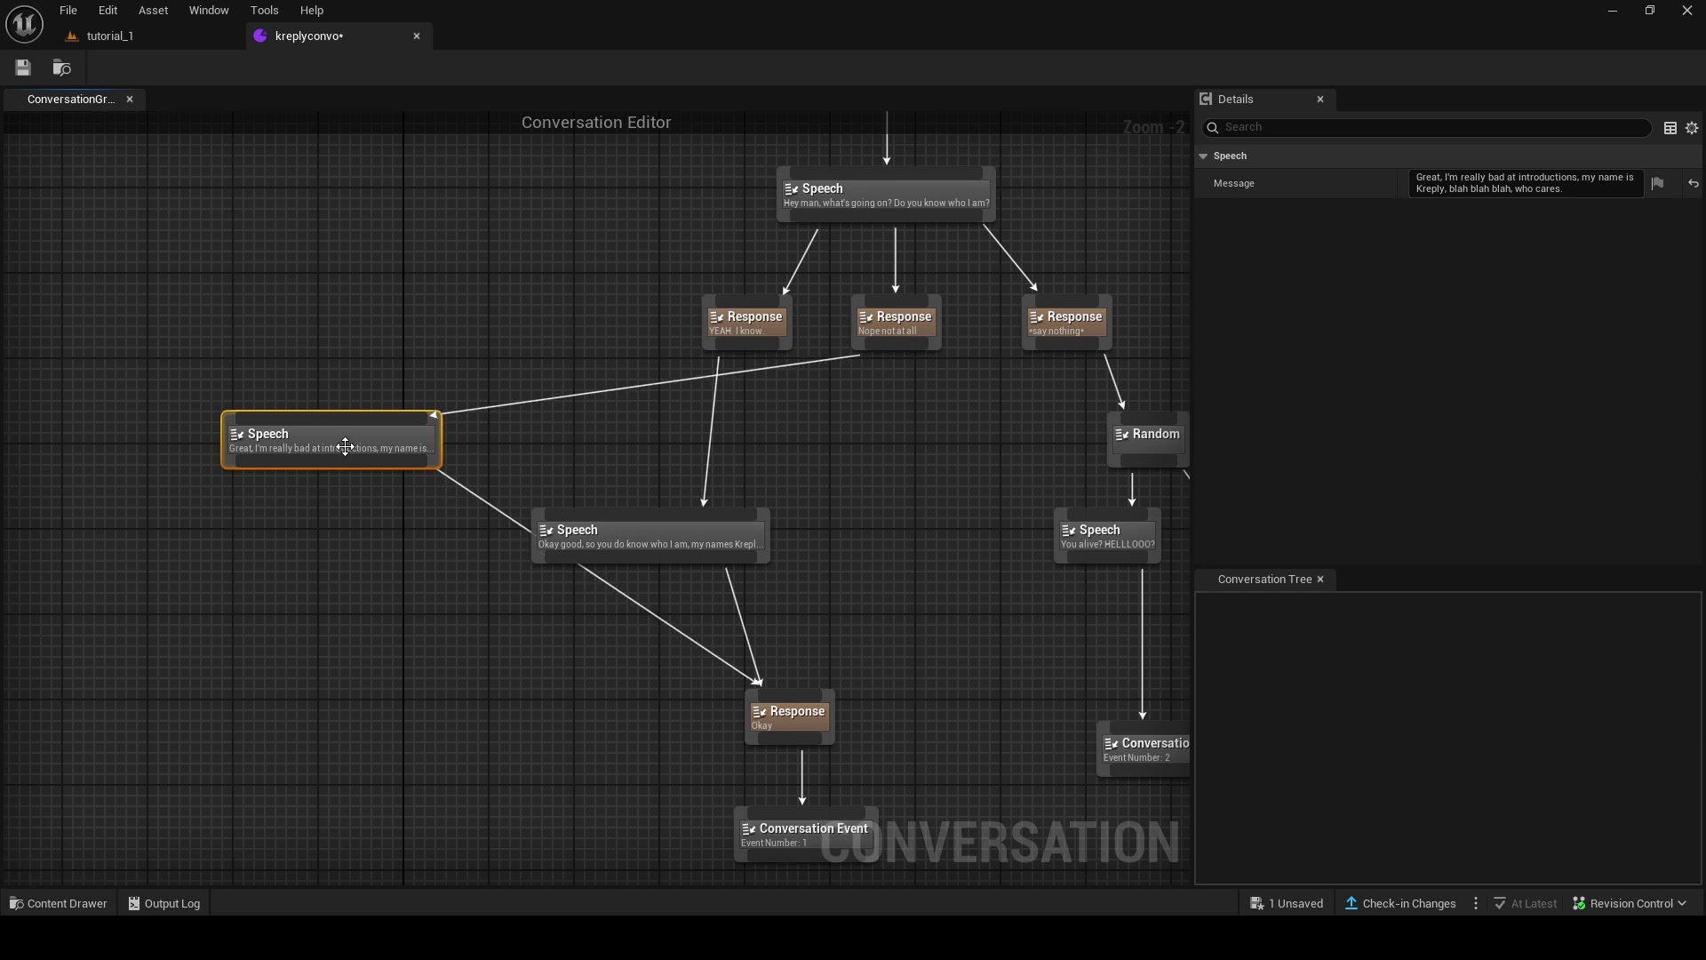
drag(639, 527, 620, 556)
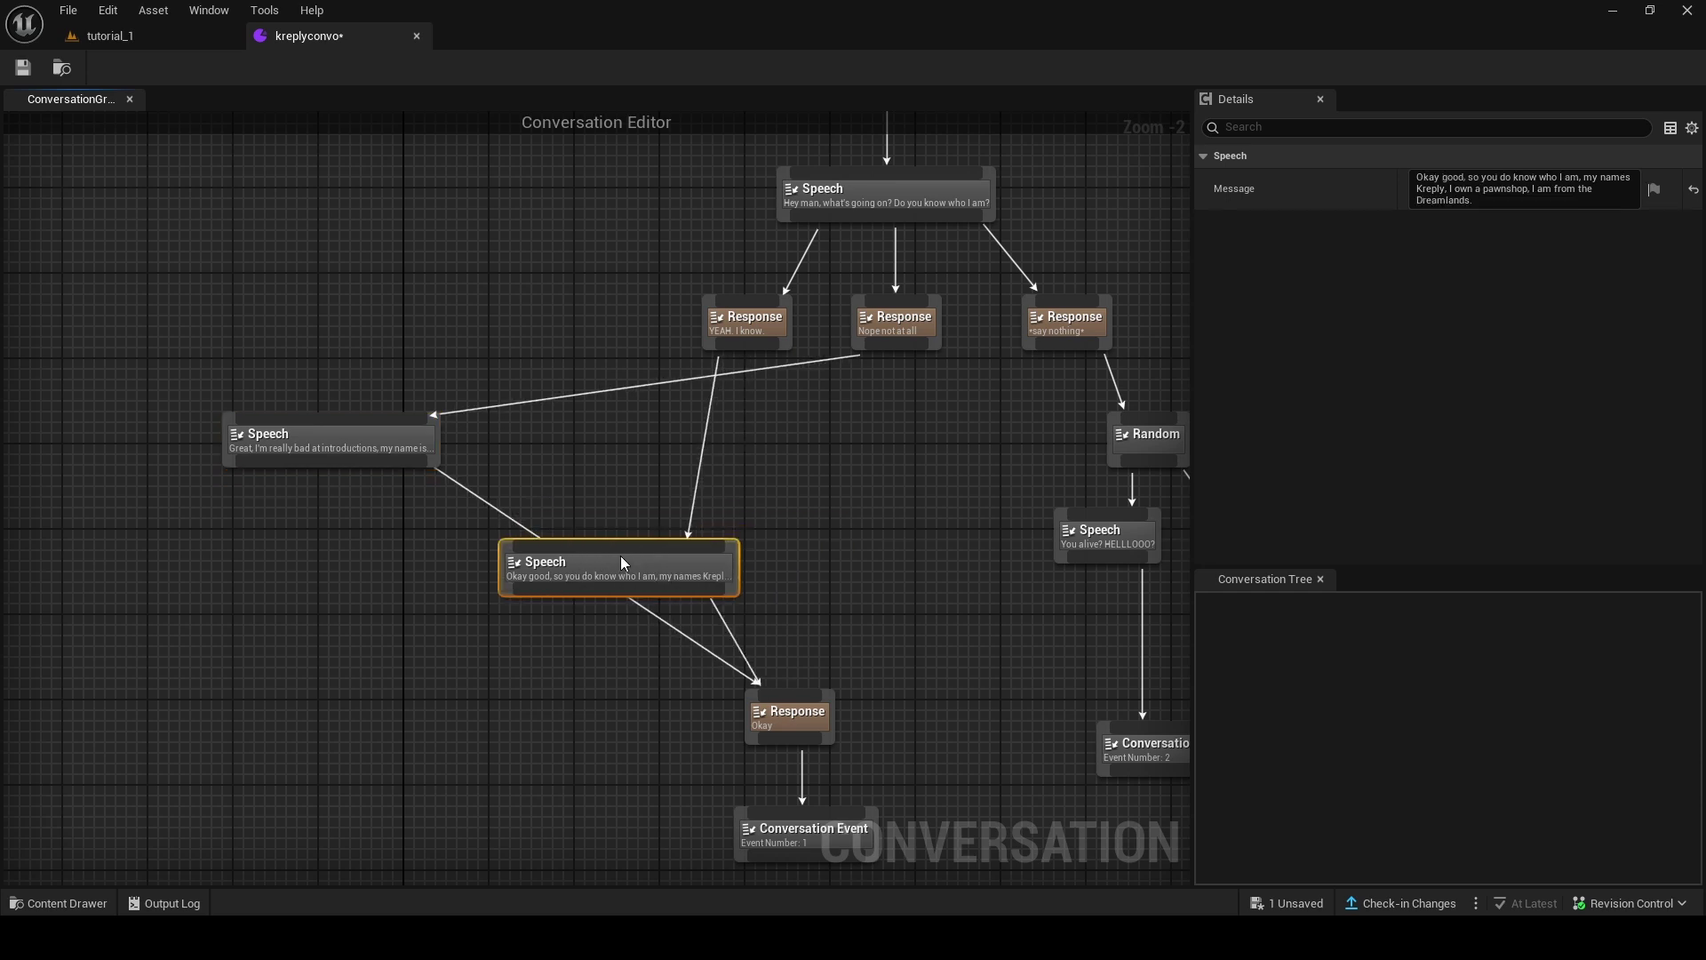
right_drag(584, 490, 610, 413)
click(611, 413)
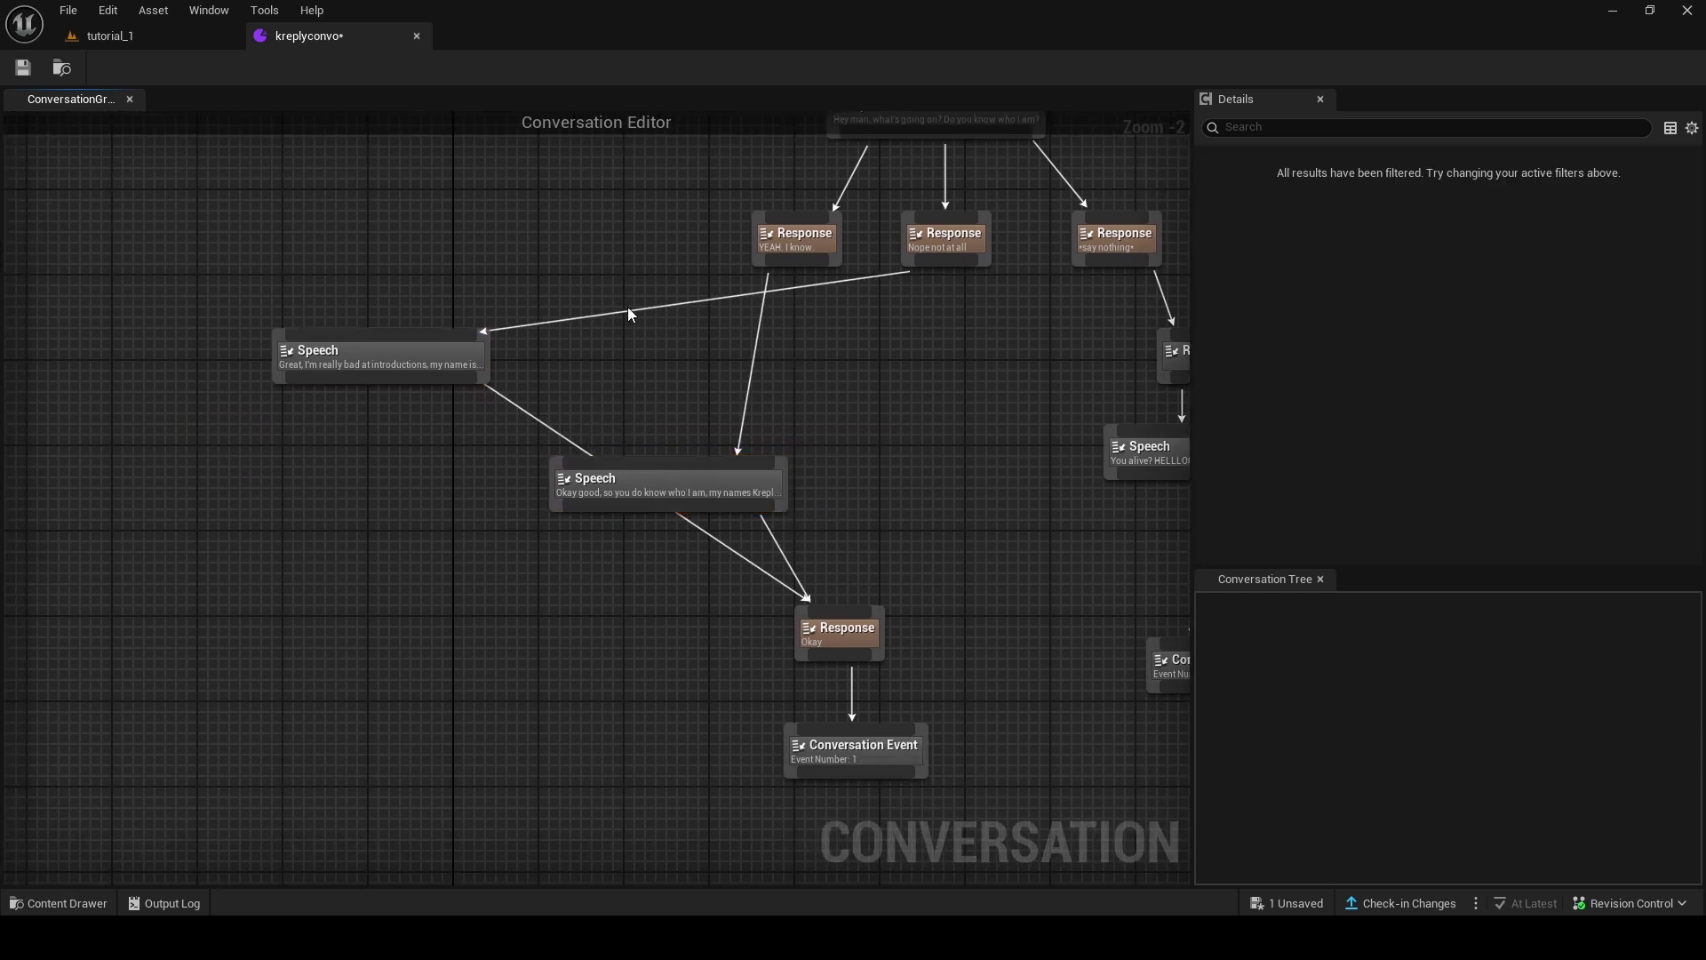
Add a reroute point on the link from the "Nope not at all" response to its Speech and place it directly below the response.
double_click(629, 310)
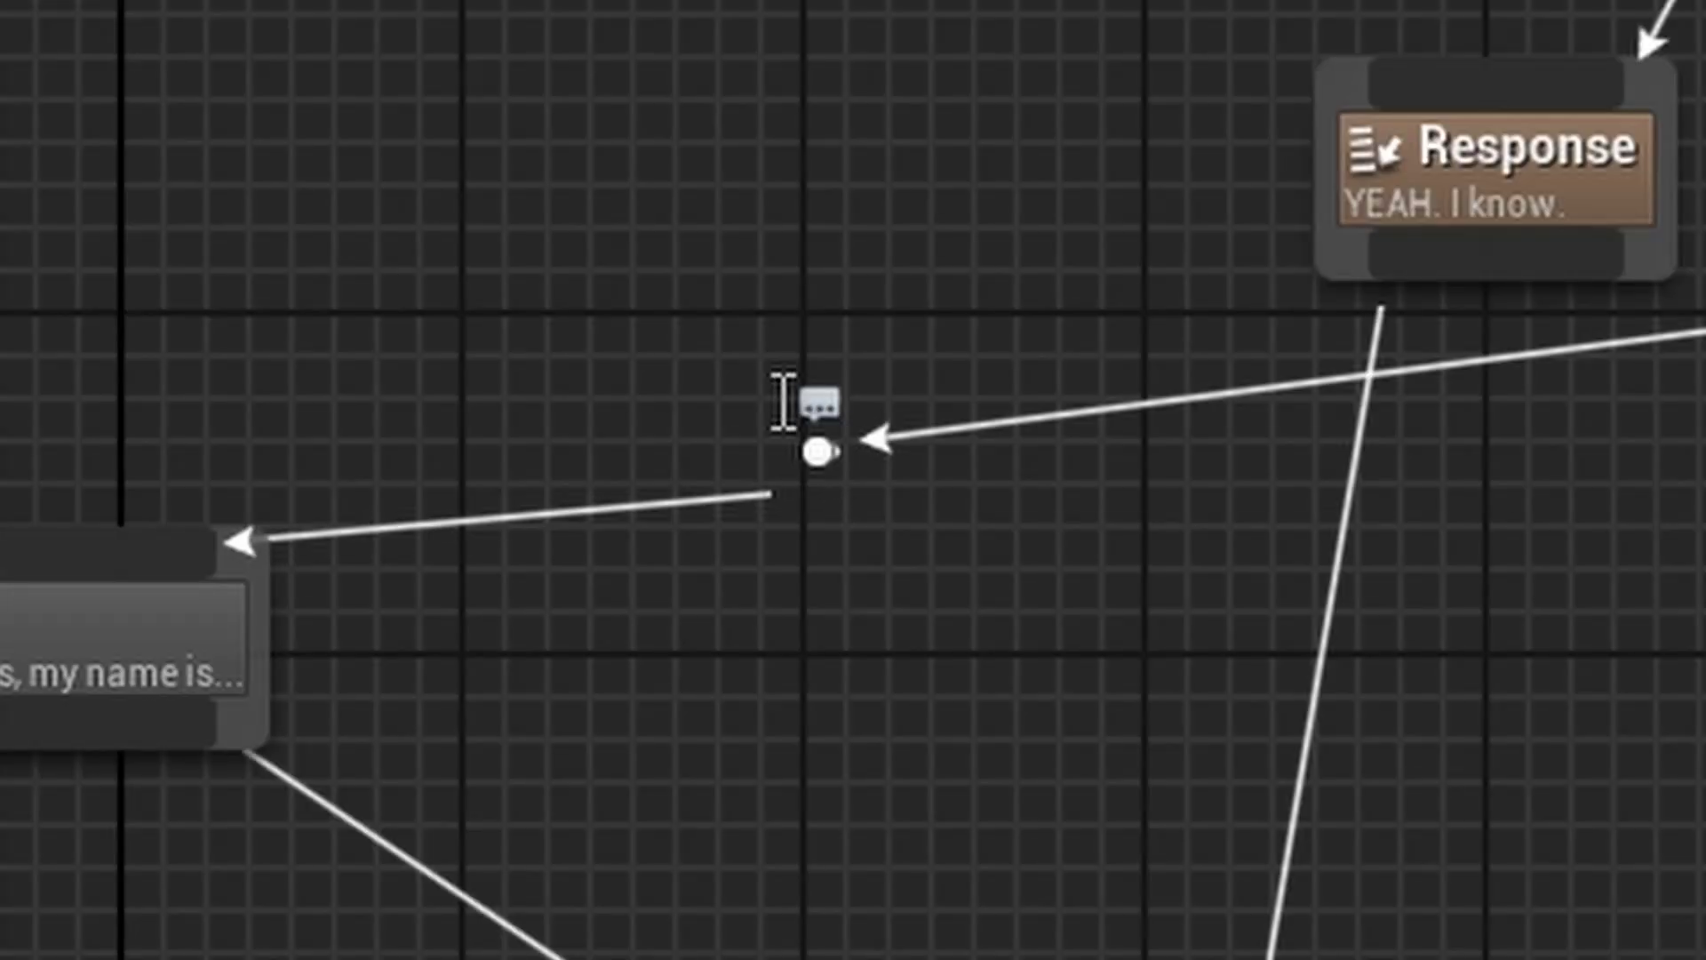
drag(781, 399, 619, 373)
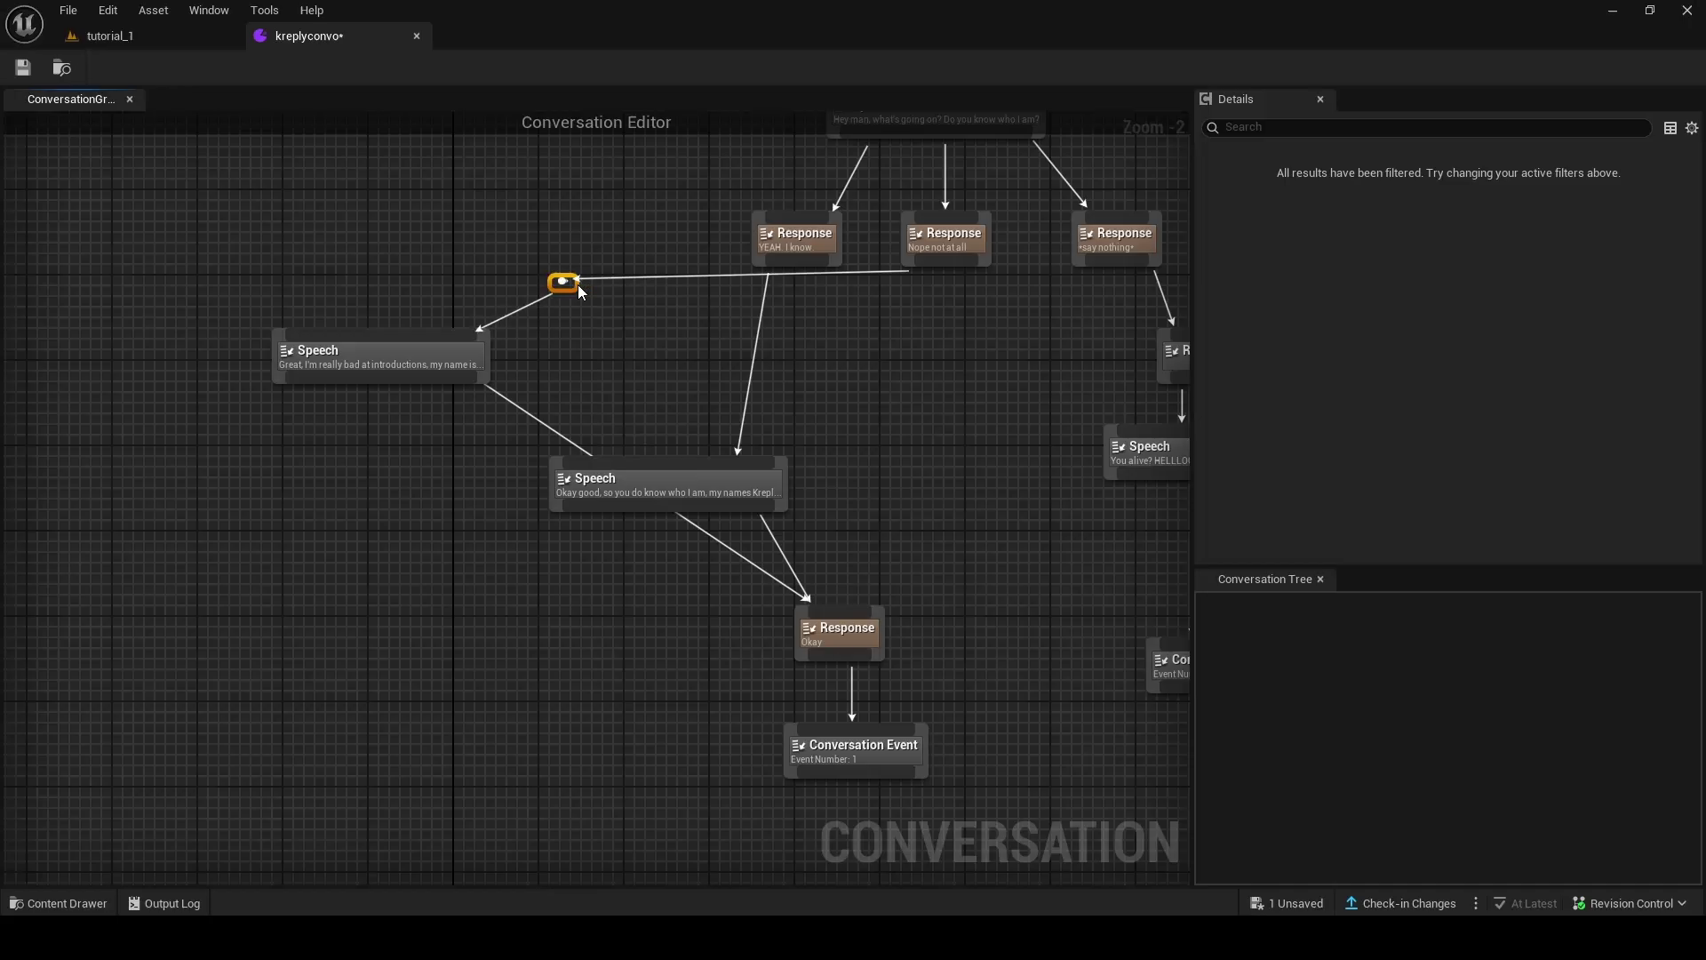
drag(948, 328, 952, 328)
click(931, 389)
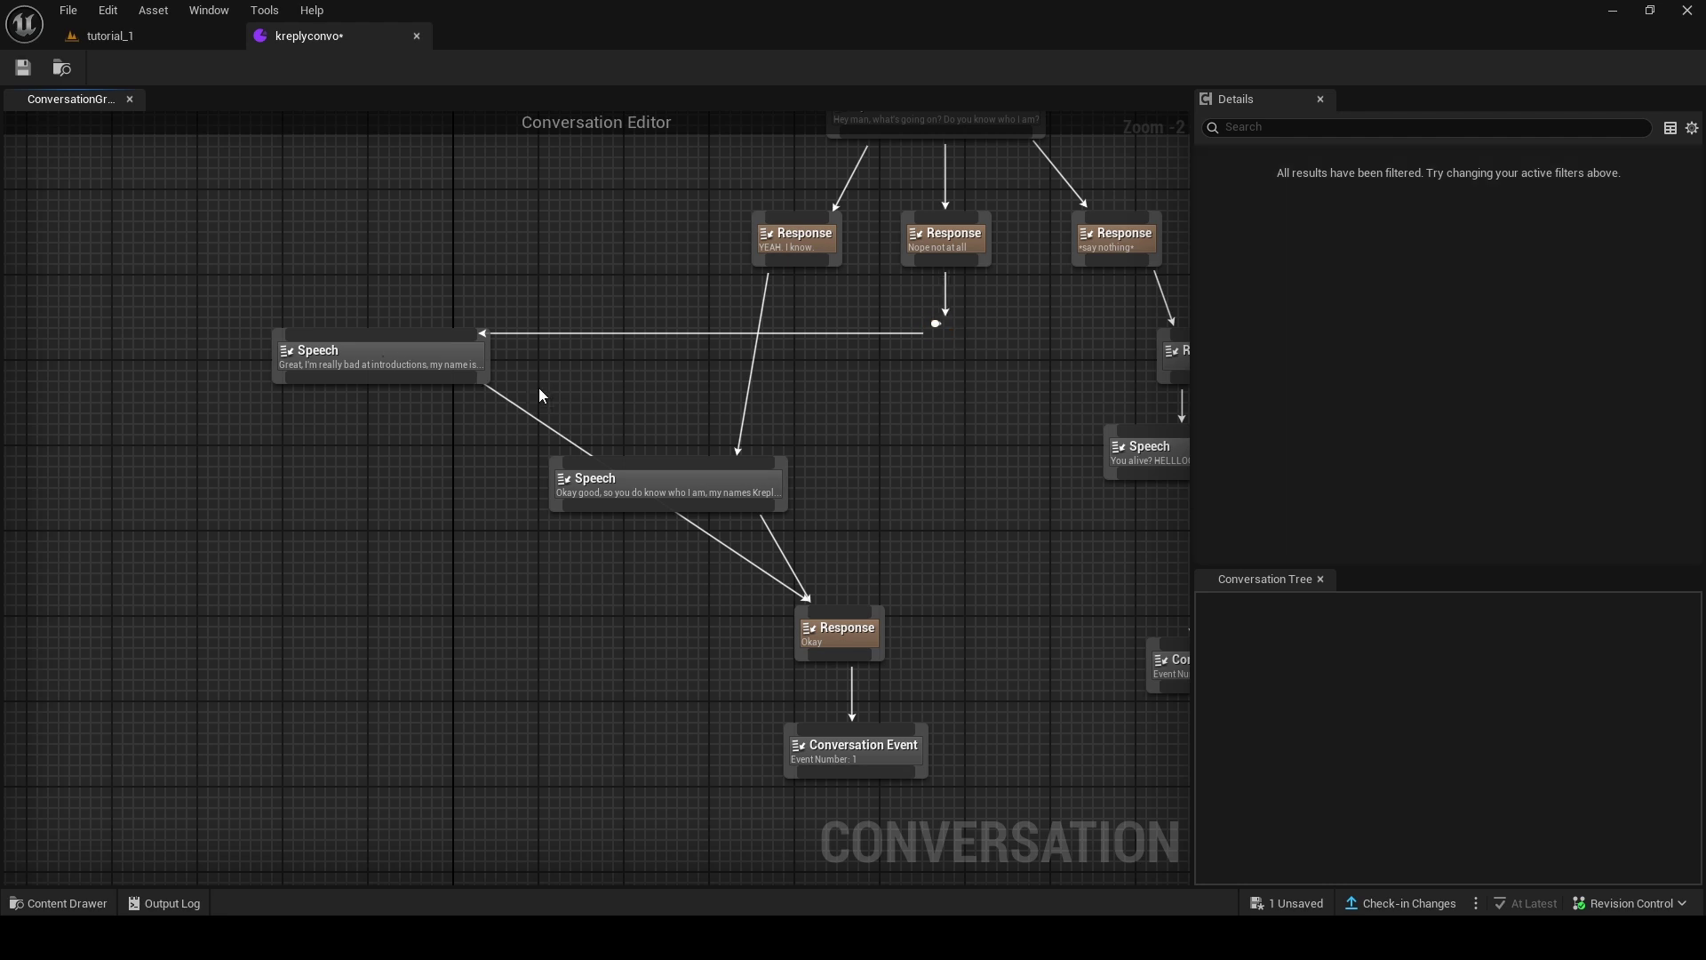
Add a reroute point on the link from the far-left Speech to the "Okay" response, directly below the Speech and level with the response.
right_drag(540, 389, 587, 322)
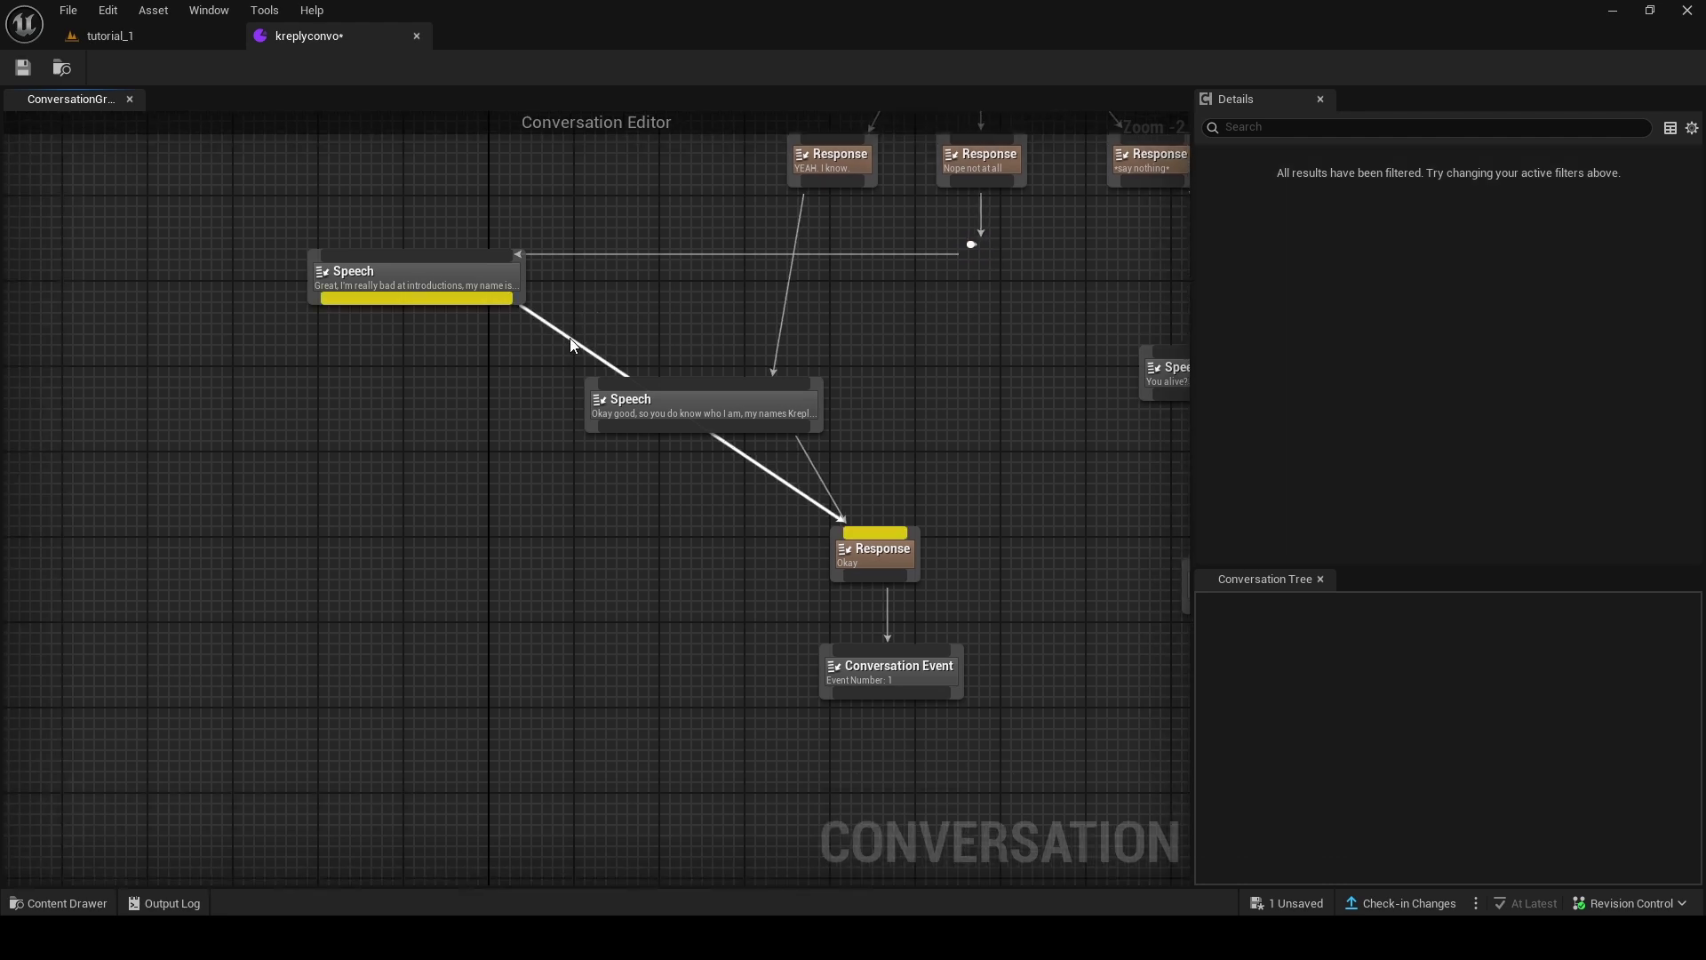
double_click(570, 335)
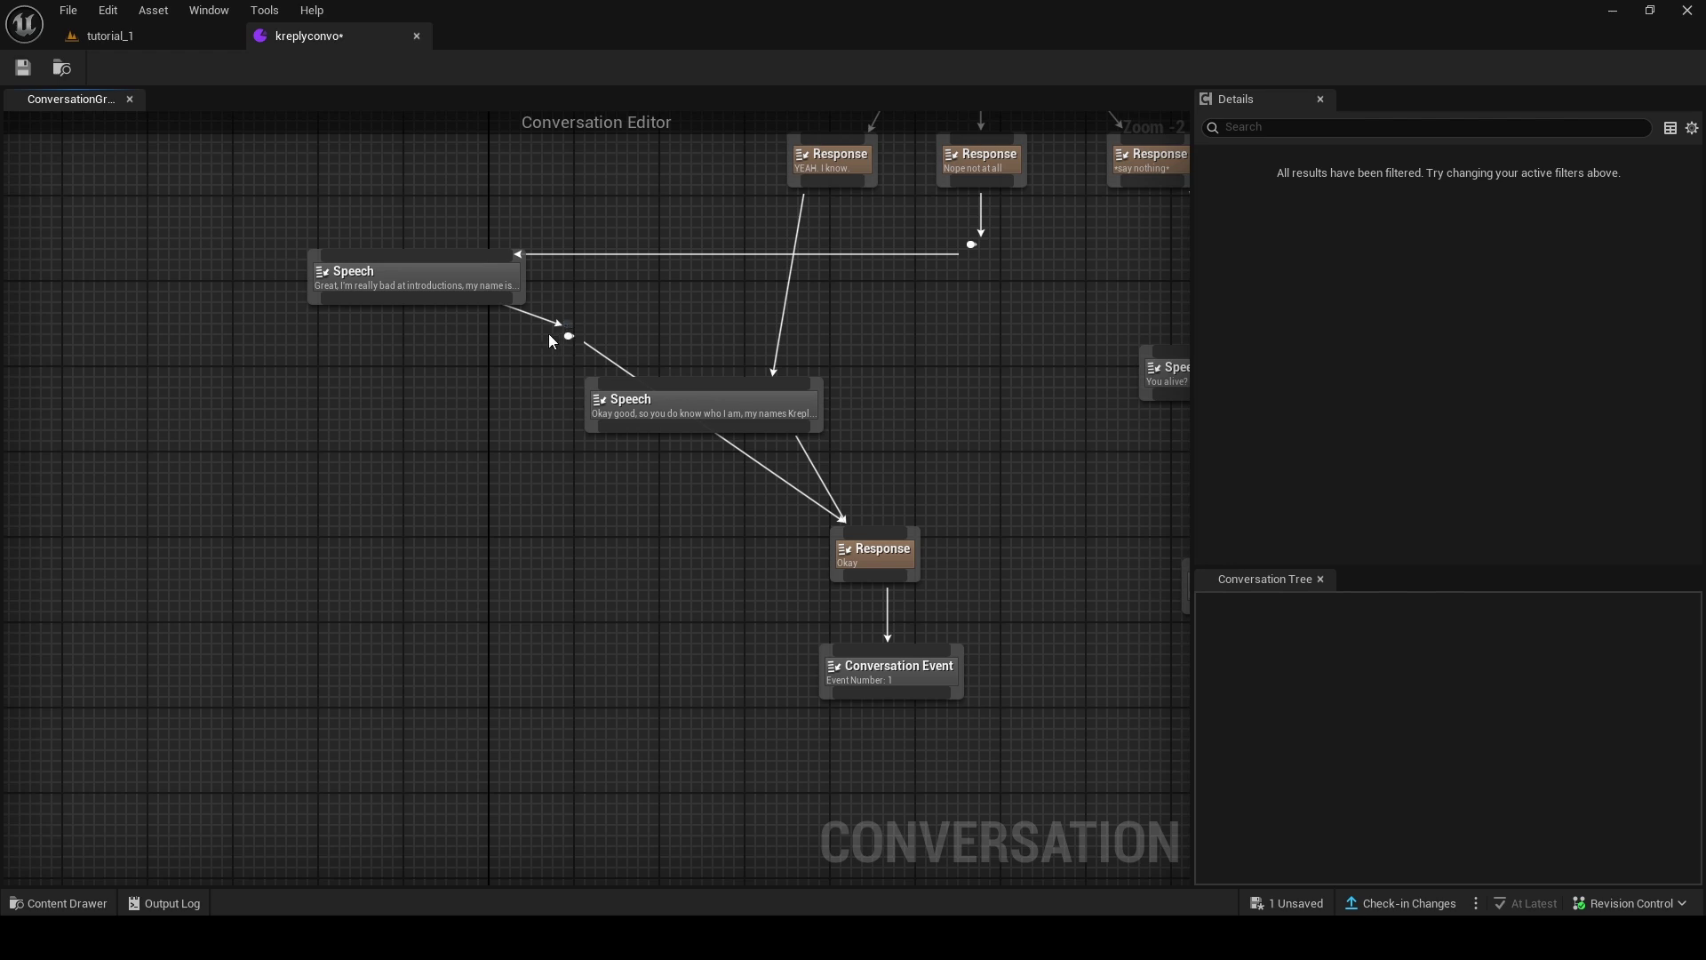
click(569, 336)
drag(579, 336, 421, 547)
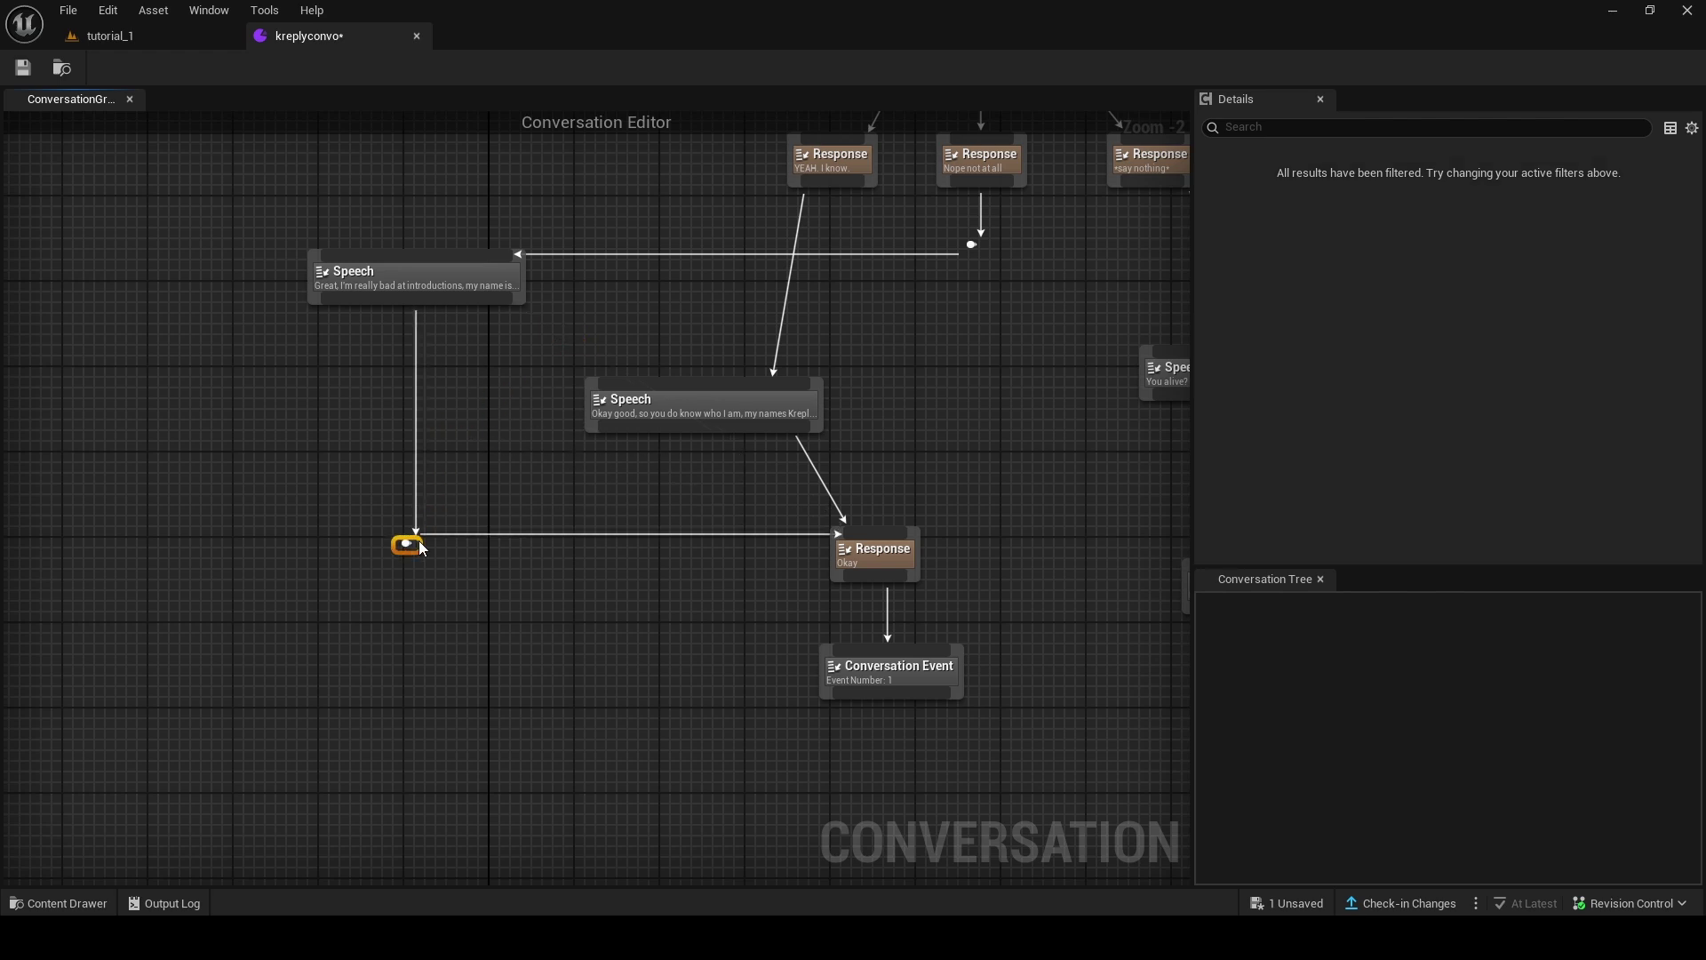
right_drag(415, 543, 192, 555)
scroll(423, 488, down, 1)
right_drag(423, 488, 446, 565)
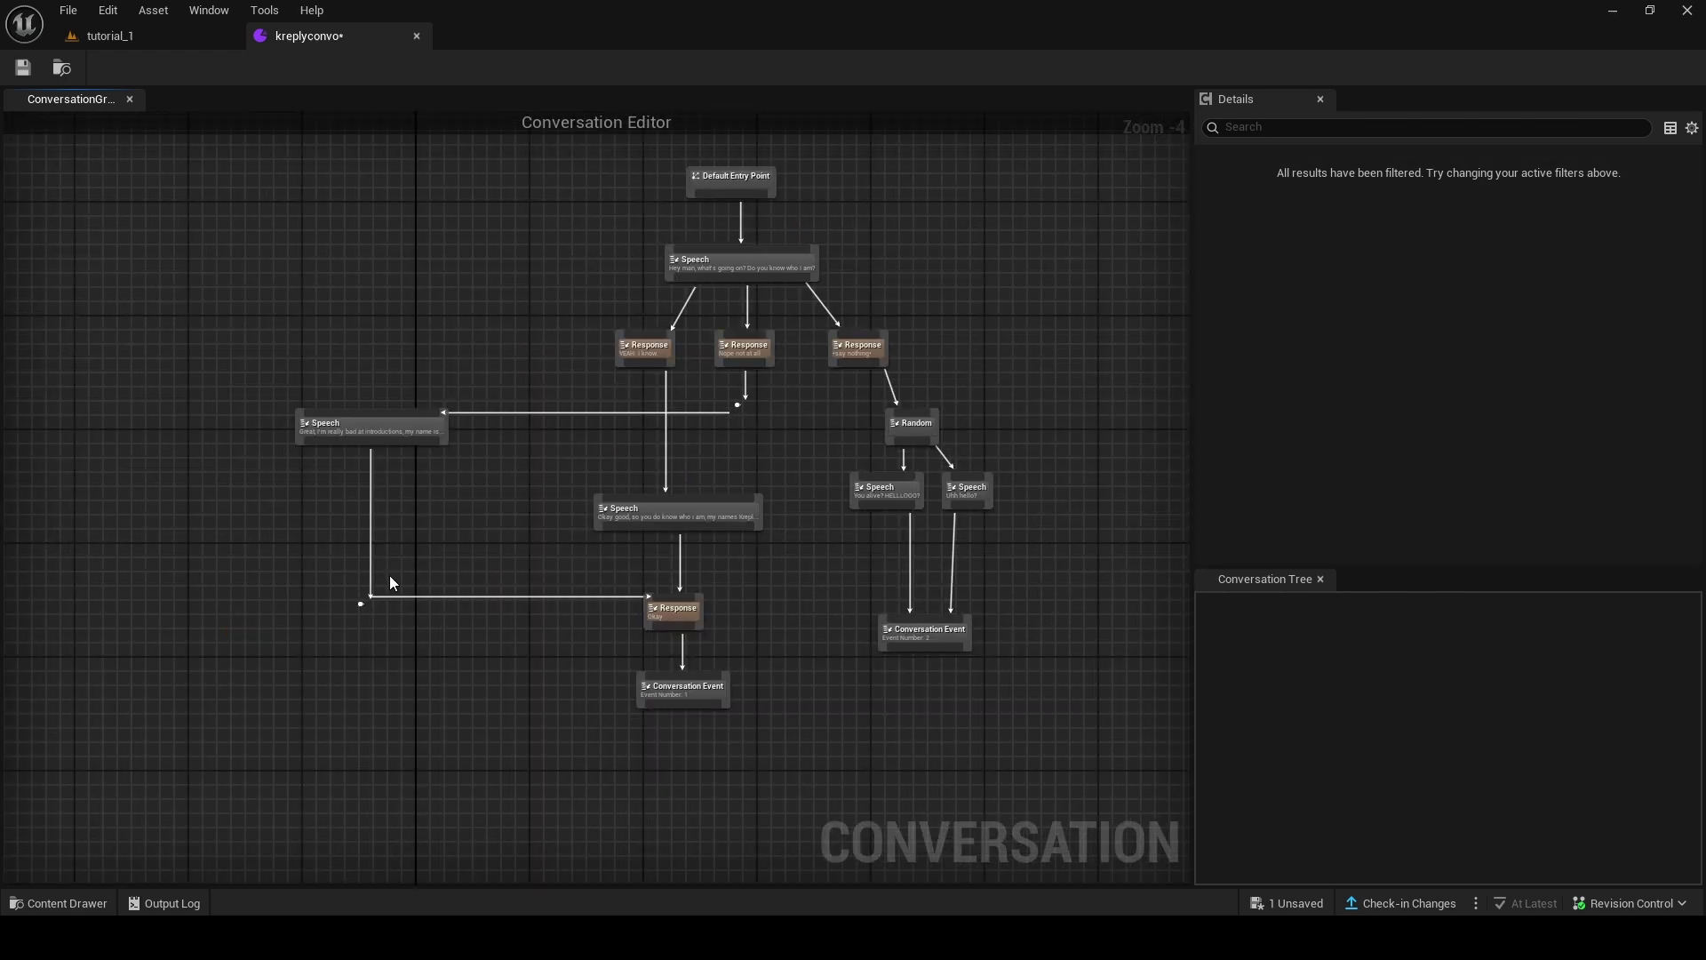
Move the reroute point beneath the far-left Speech slightly so its link runs level into the "Okay" response.
scroll(390, 582, up, 5)
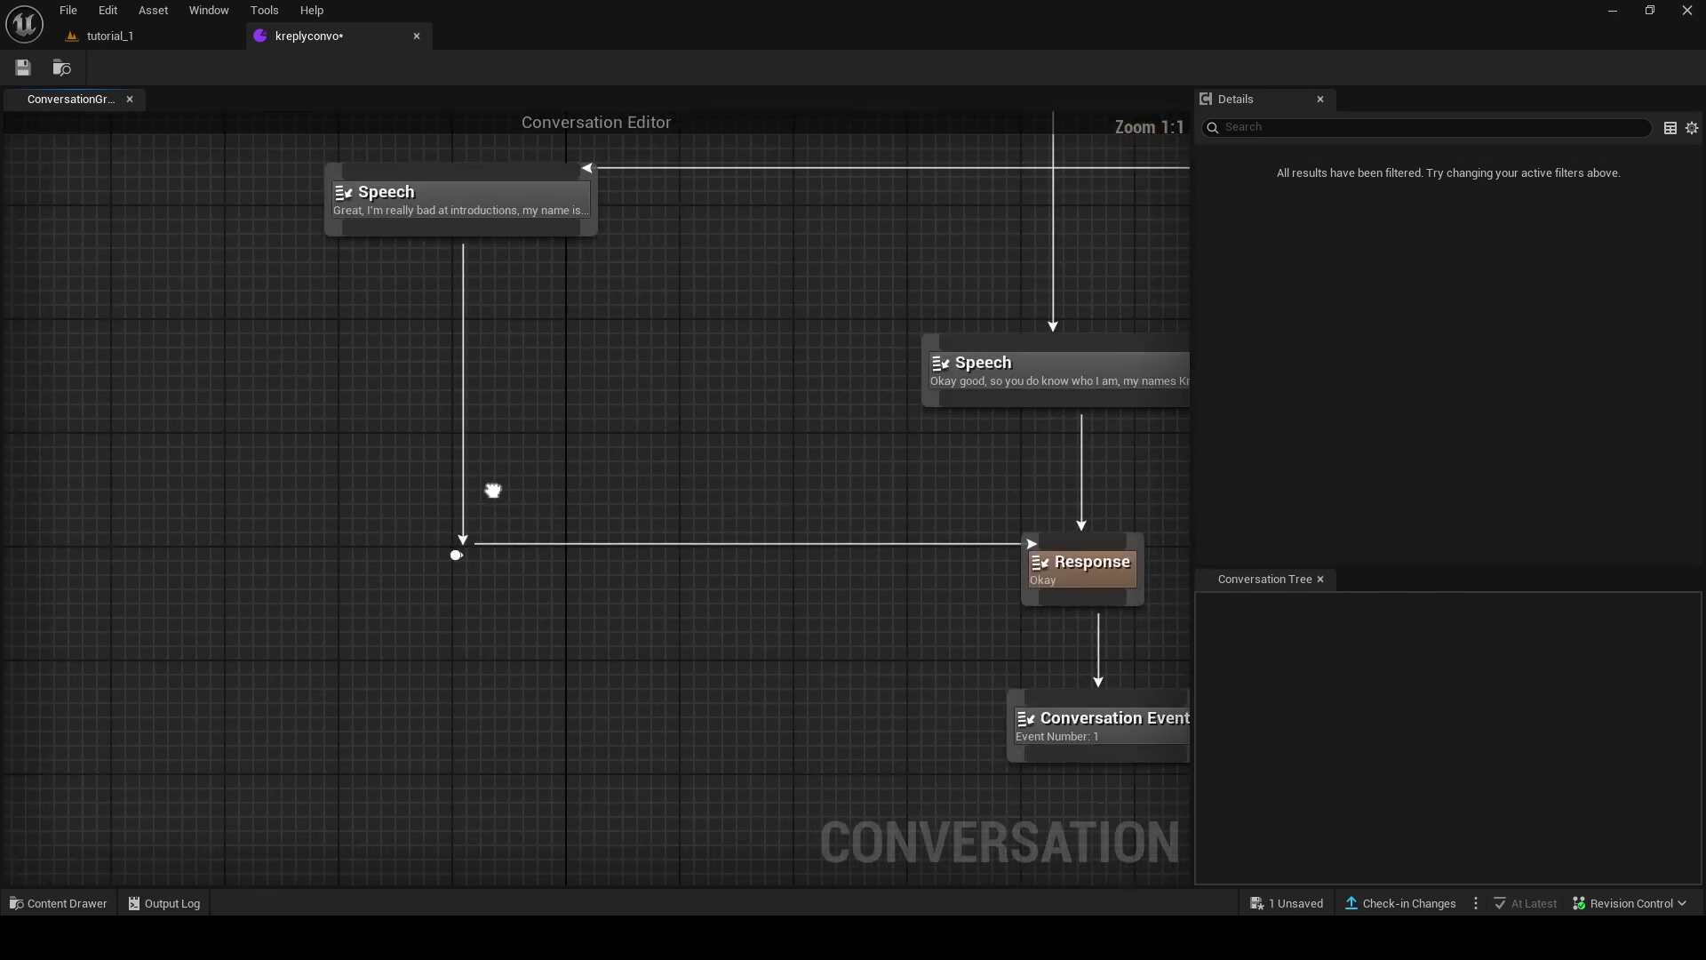
click(477, 555)
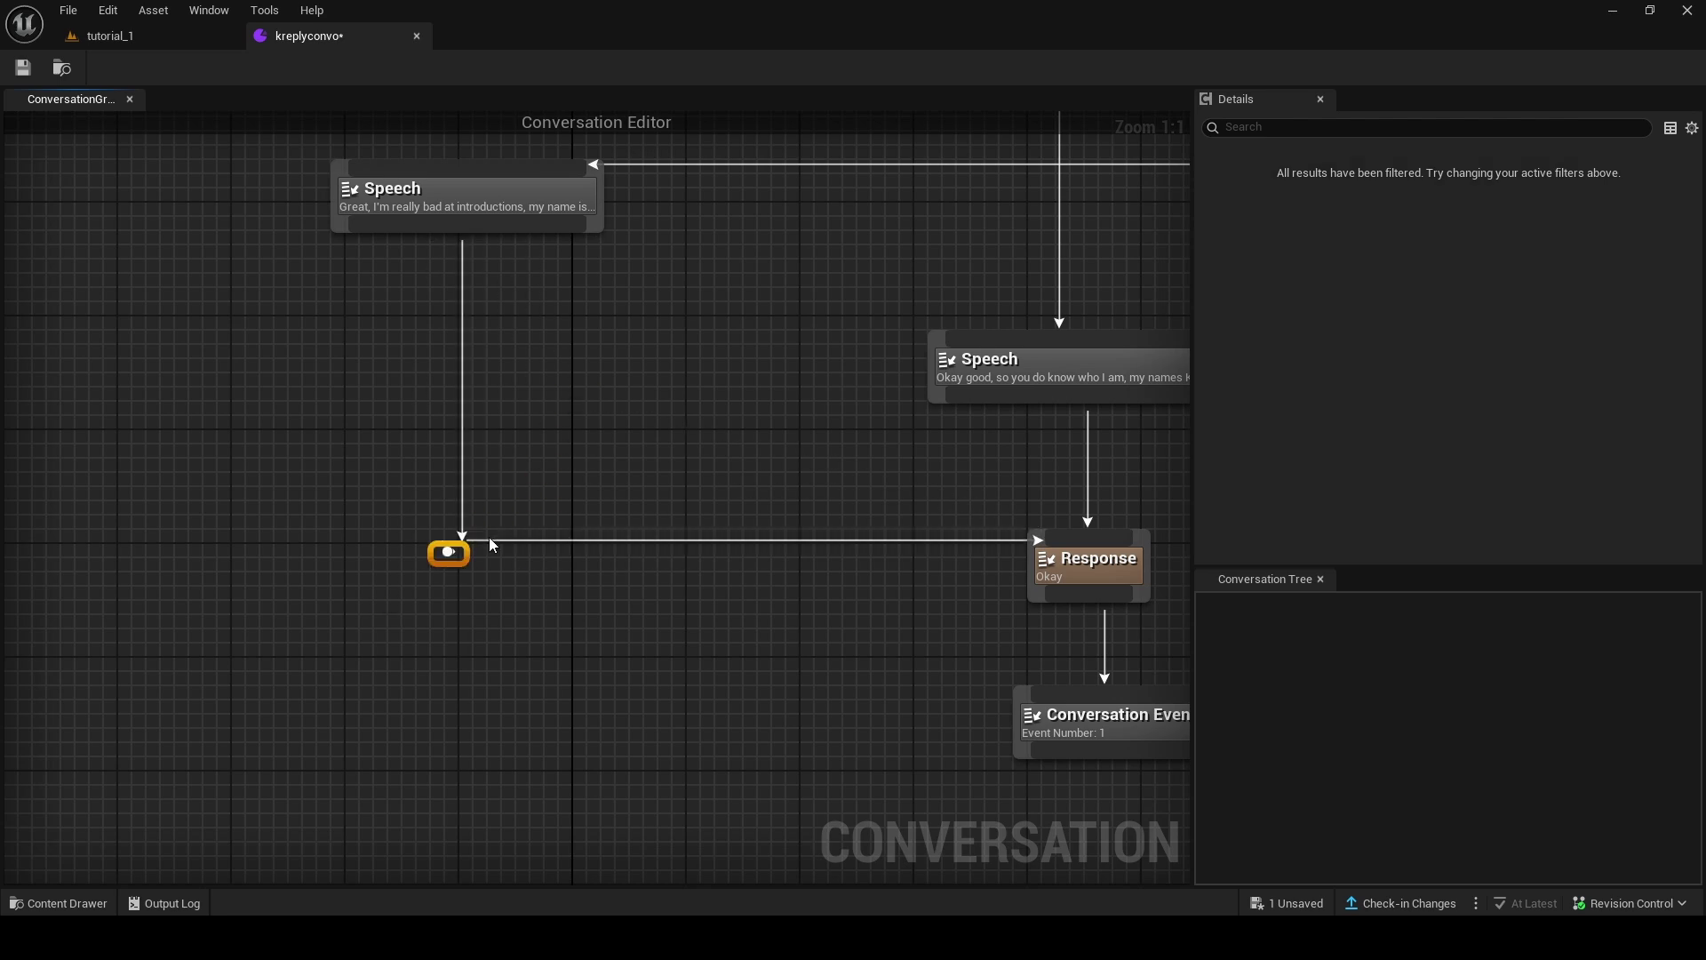
drag(435, 566, 478, 536)
scroll(478, 536, down, 2)
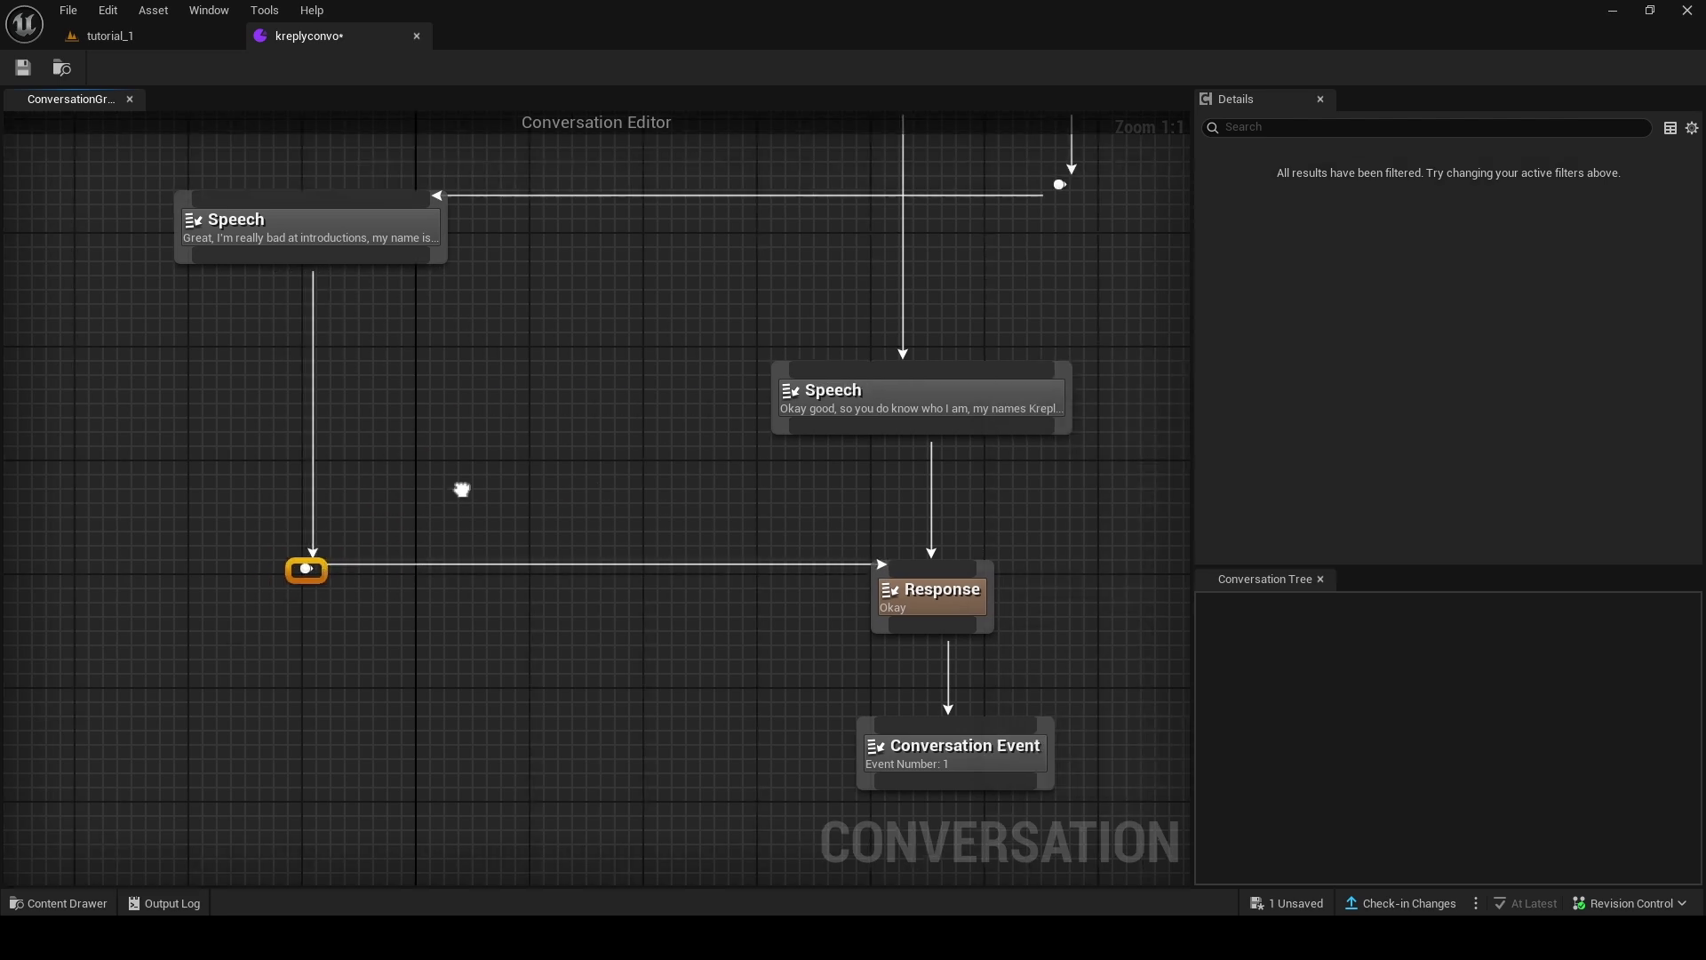
scroll(399, 370, up, 2)
Add a comment bubble reading "this node is for this" to the far-left "Great, I'm really bad at introductions" Speech node.
click(399, 371)
right_drag(399, 370, 752, 576)
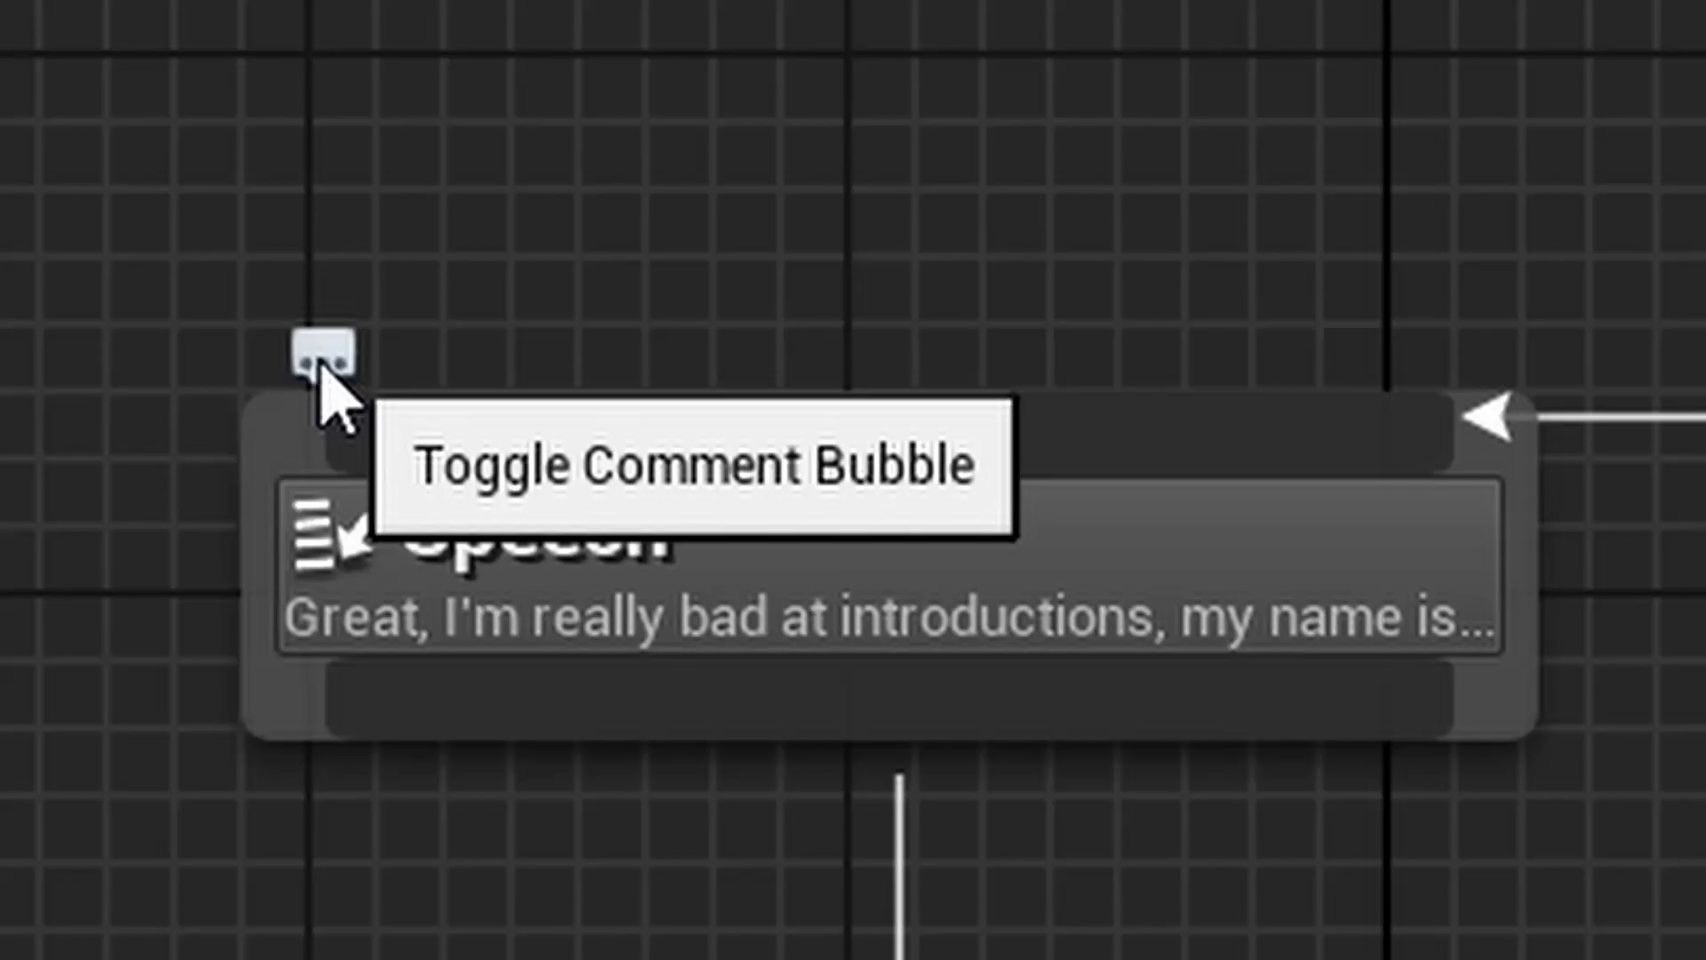
click(547, 431)
text(wwa)
key(BackSpace)
key(BackSpace)
key(BackSpace)
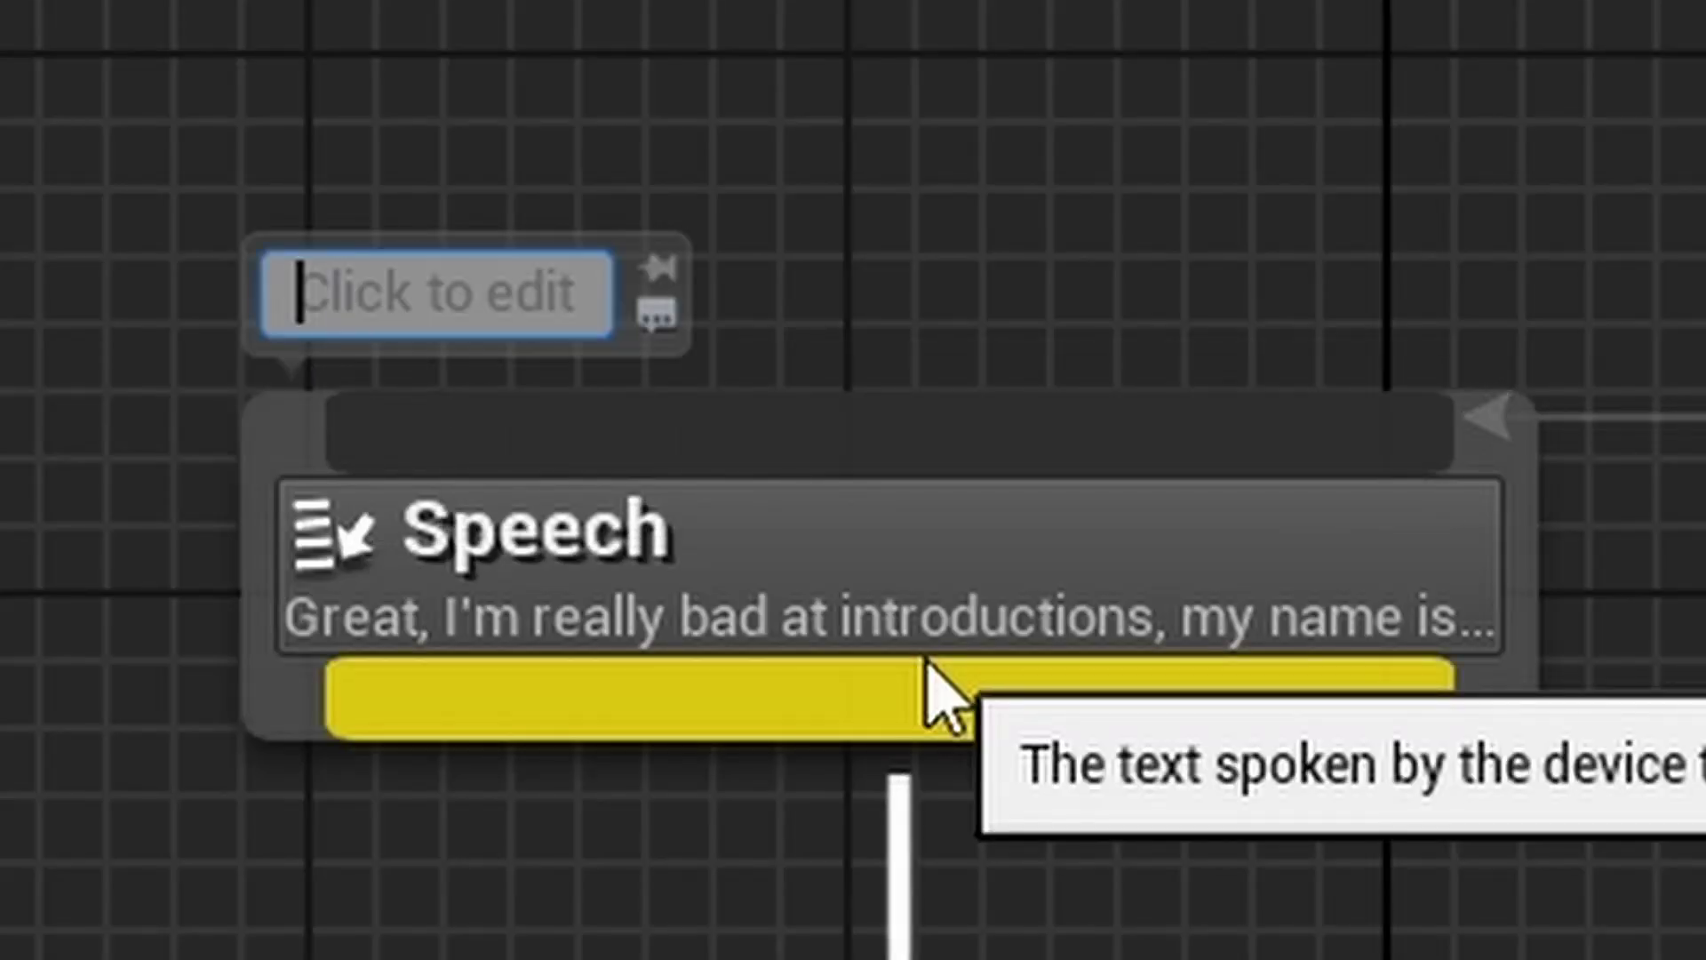
text(this node is for thi)
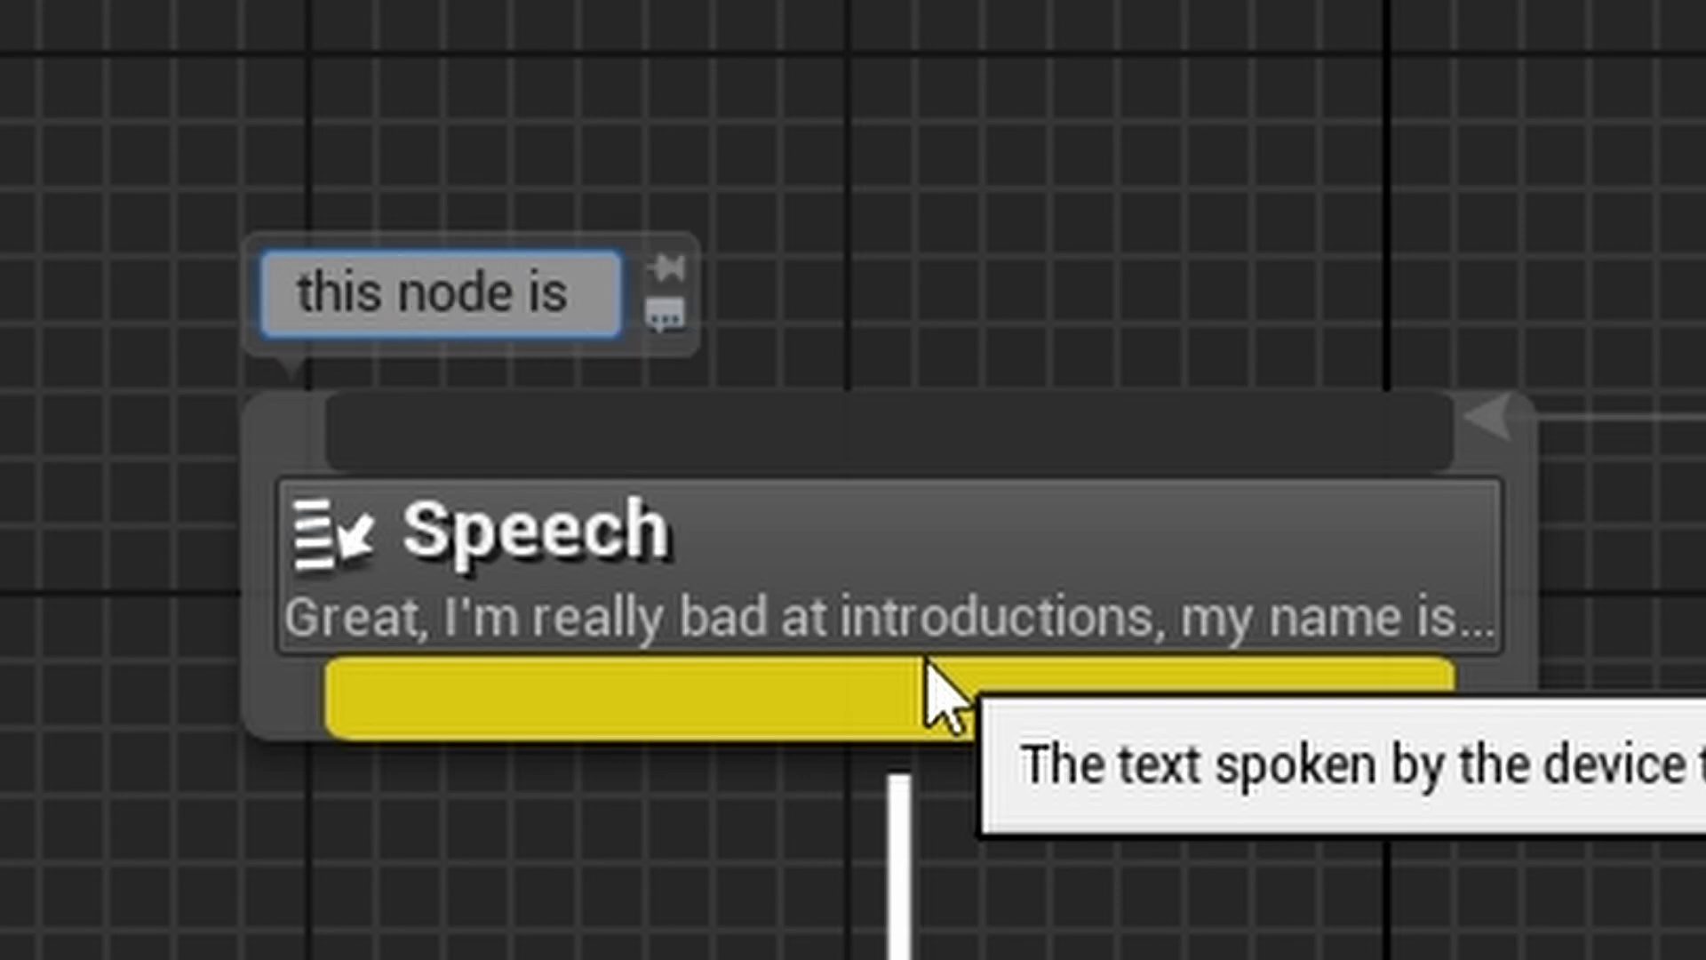
text(s)
key(Return)
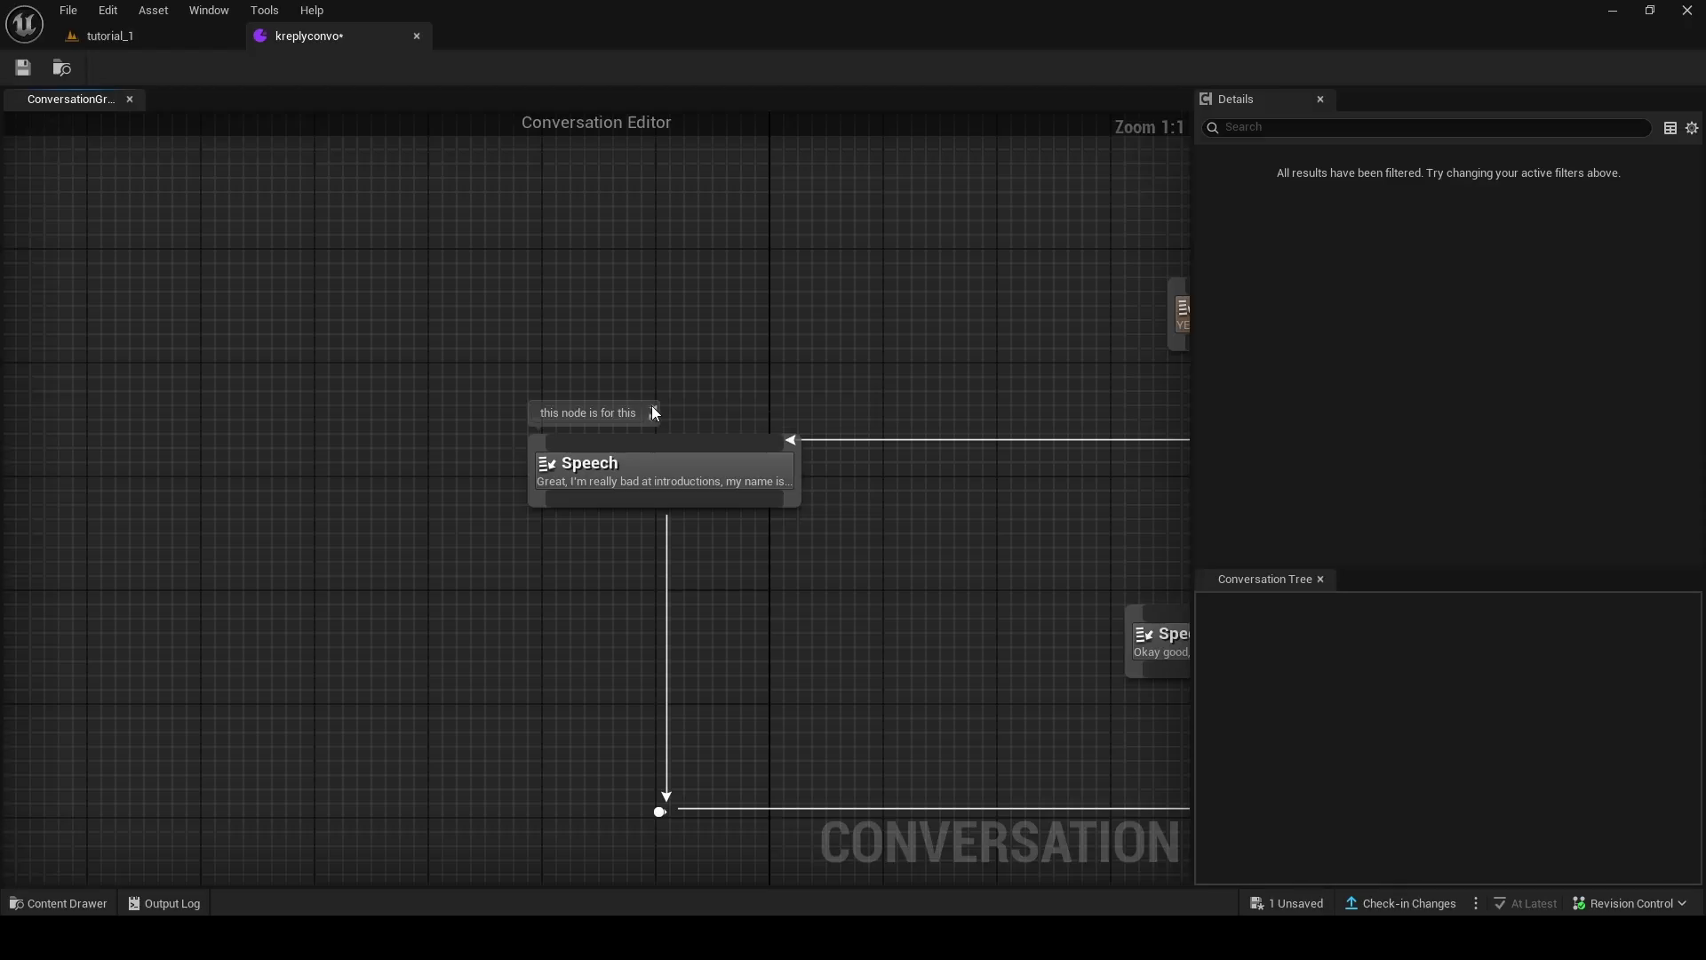
View the far-left Speech node's comment bubble at different zoom levels.
scroll(655, 408, down, 8)
right_drag(711, 484, 575, 560)
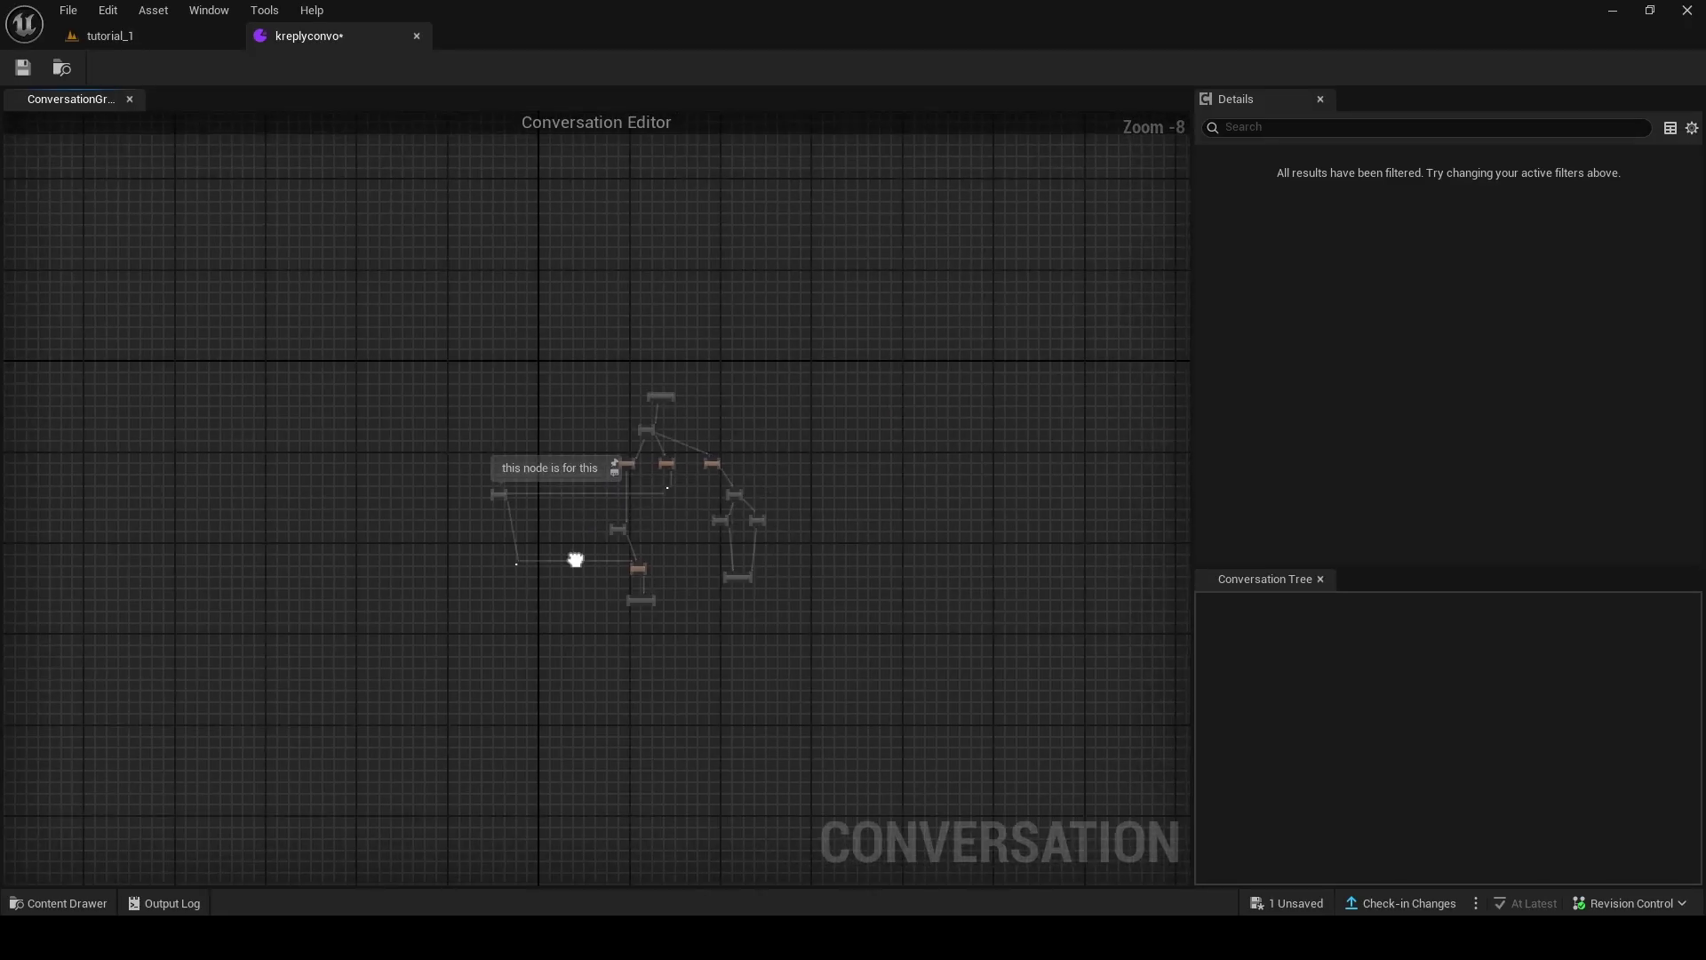
scroll(559, 535, up, 4)
scroll(551, 511, up, 4)
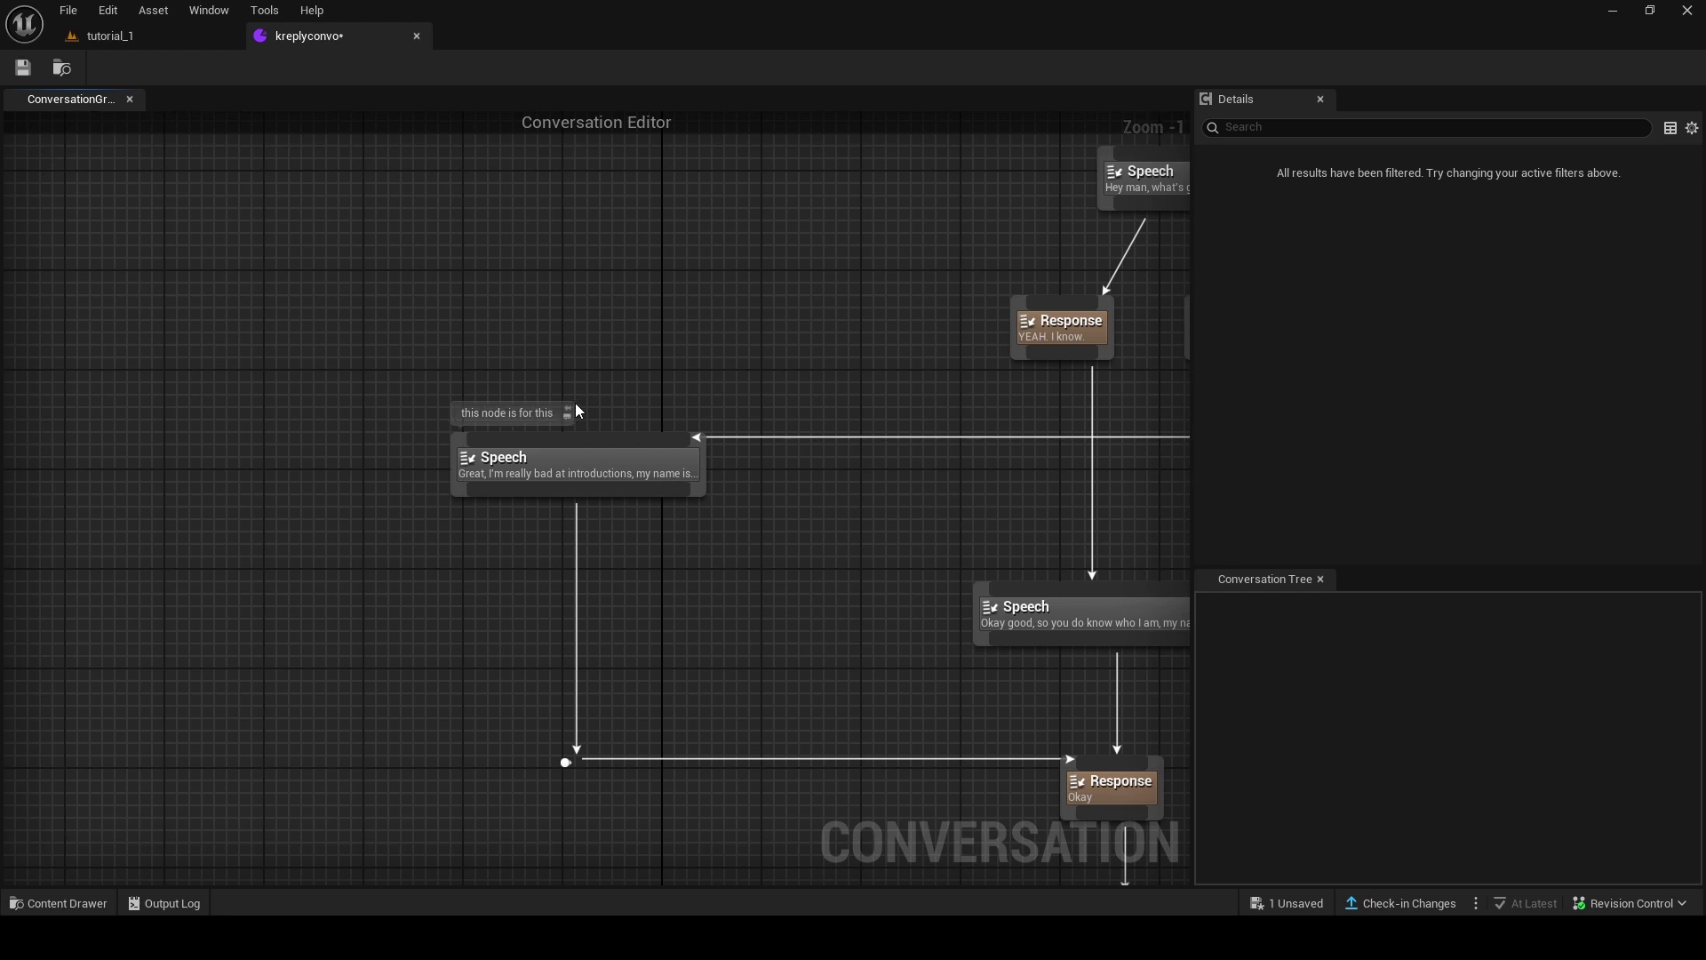
scroll(574, 405, down, 4)
scroll(637, 423, down, 2)
Wrap the Random node, its two Speech nodes and Conversation Event 2 in a comment box titled "for saying nothing".
scroll(727, 488, up, 4)
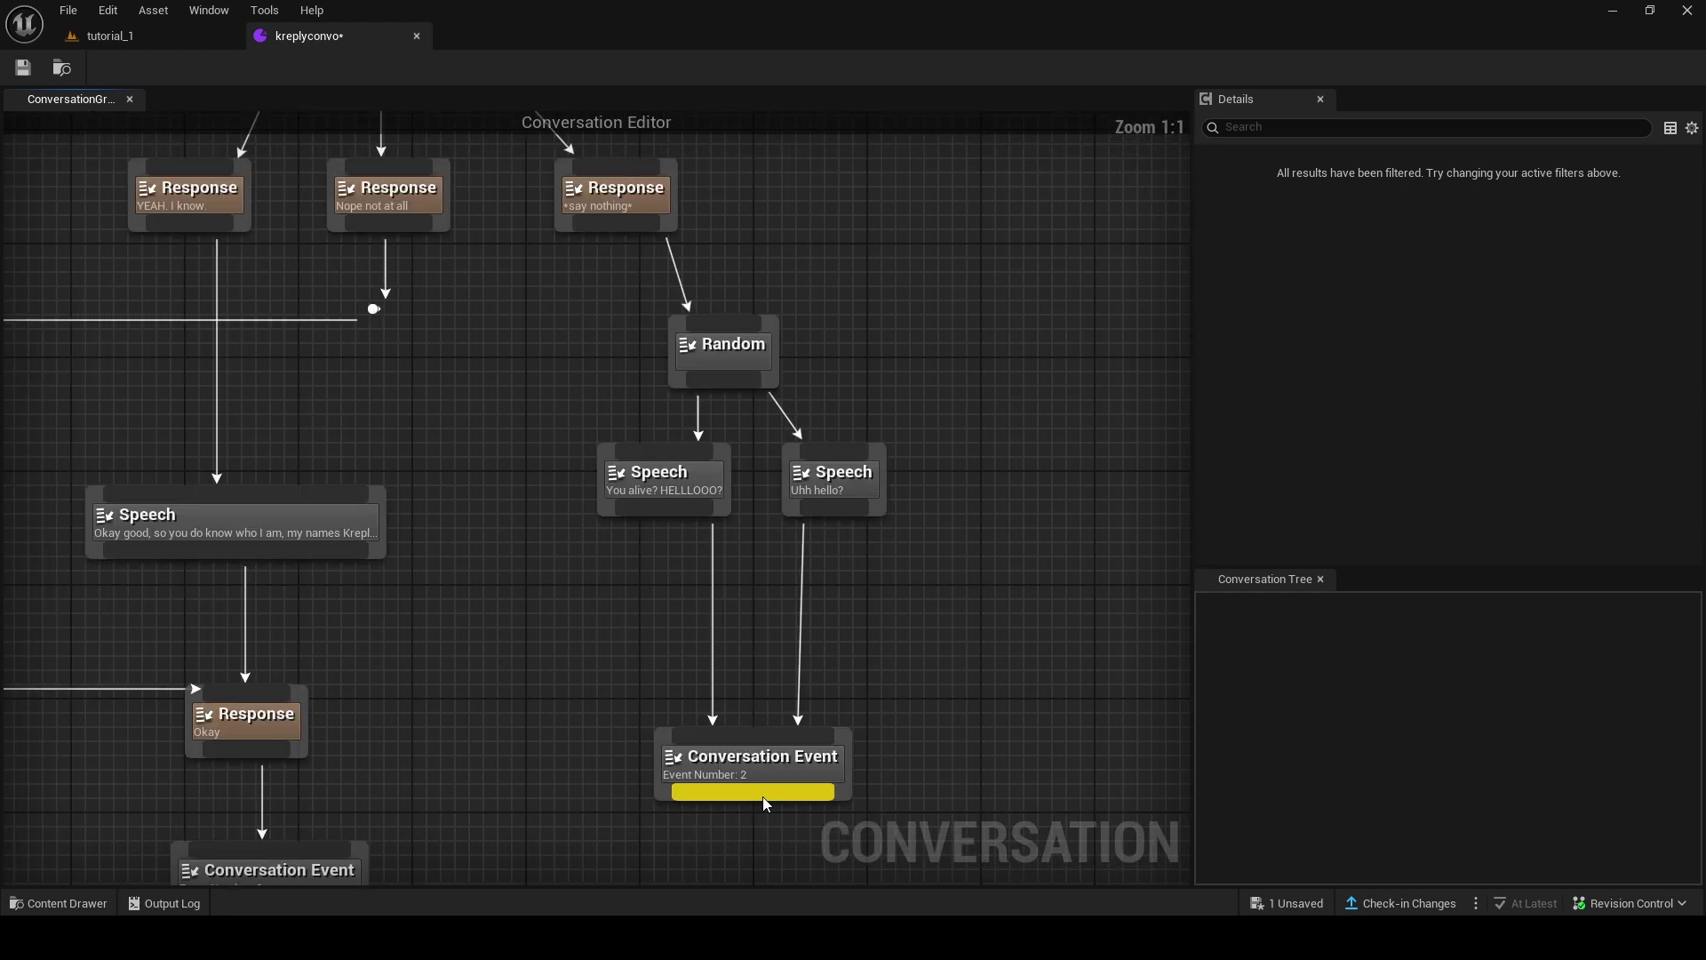
click(773, 771)
ctrl+click(841, 512)
ctrl+click(651, 487)
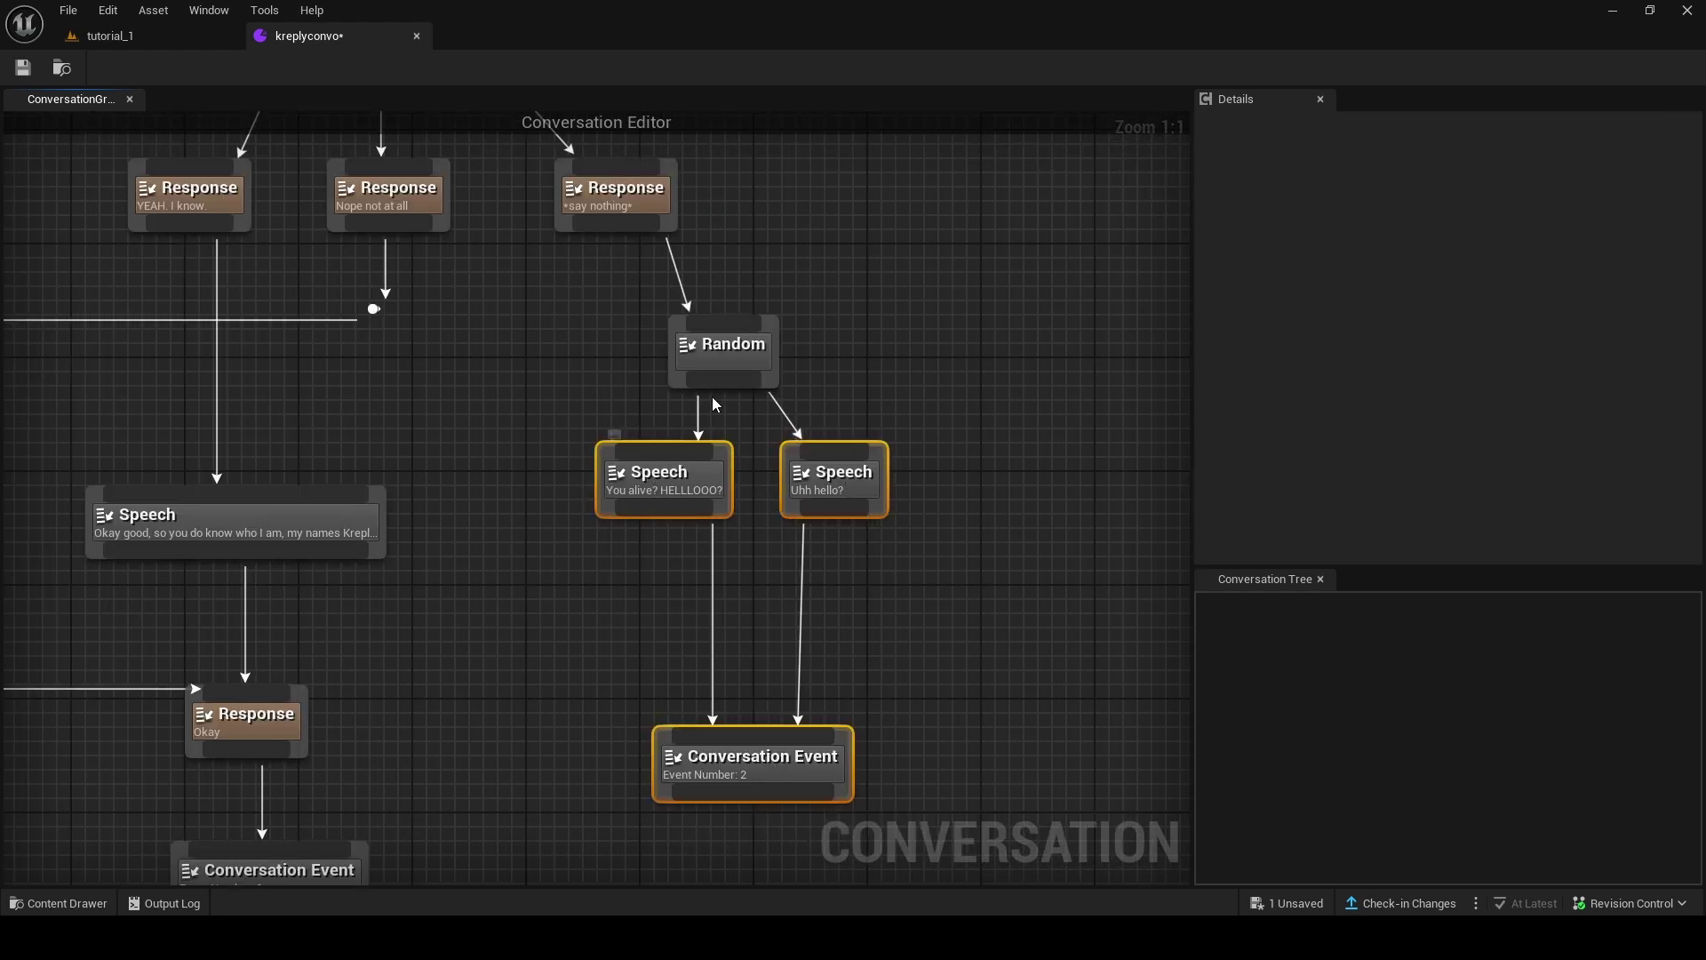
ctrl+click(734, 346)
scroll(853, 368, down, 1)
text(c)
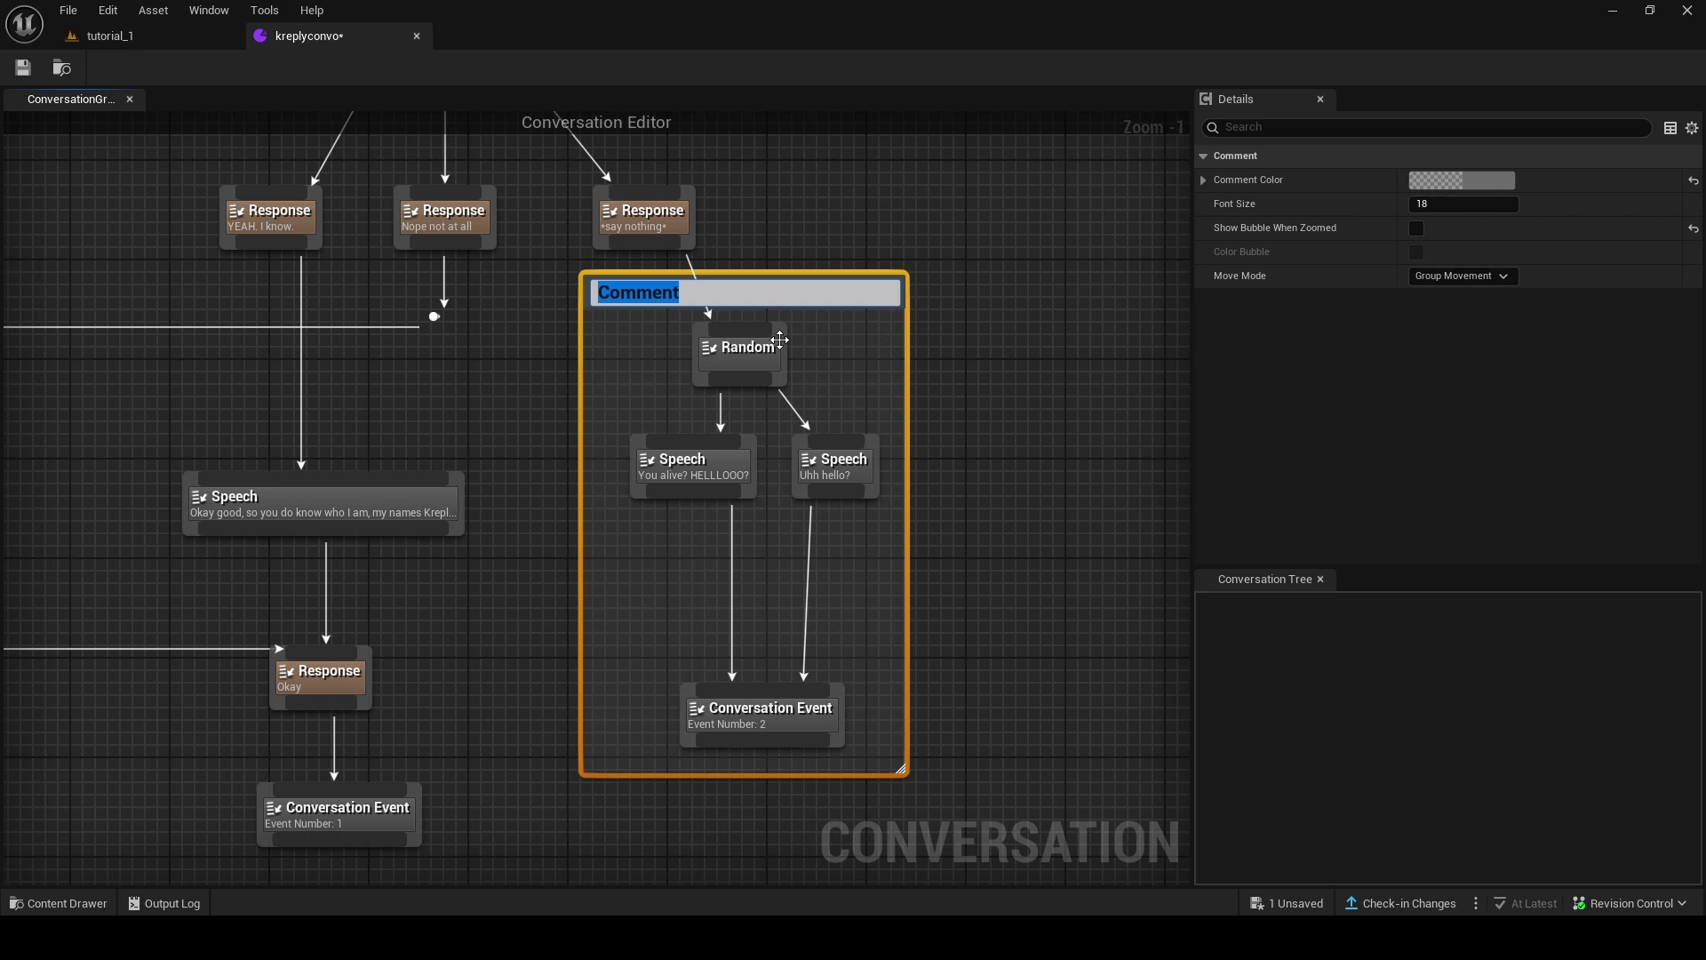
text(f)
key(BackSpace)
text(for s)
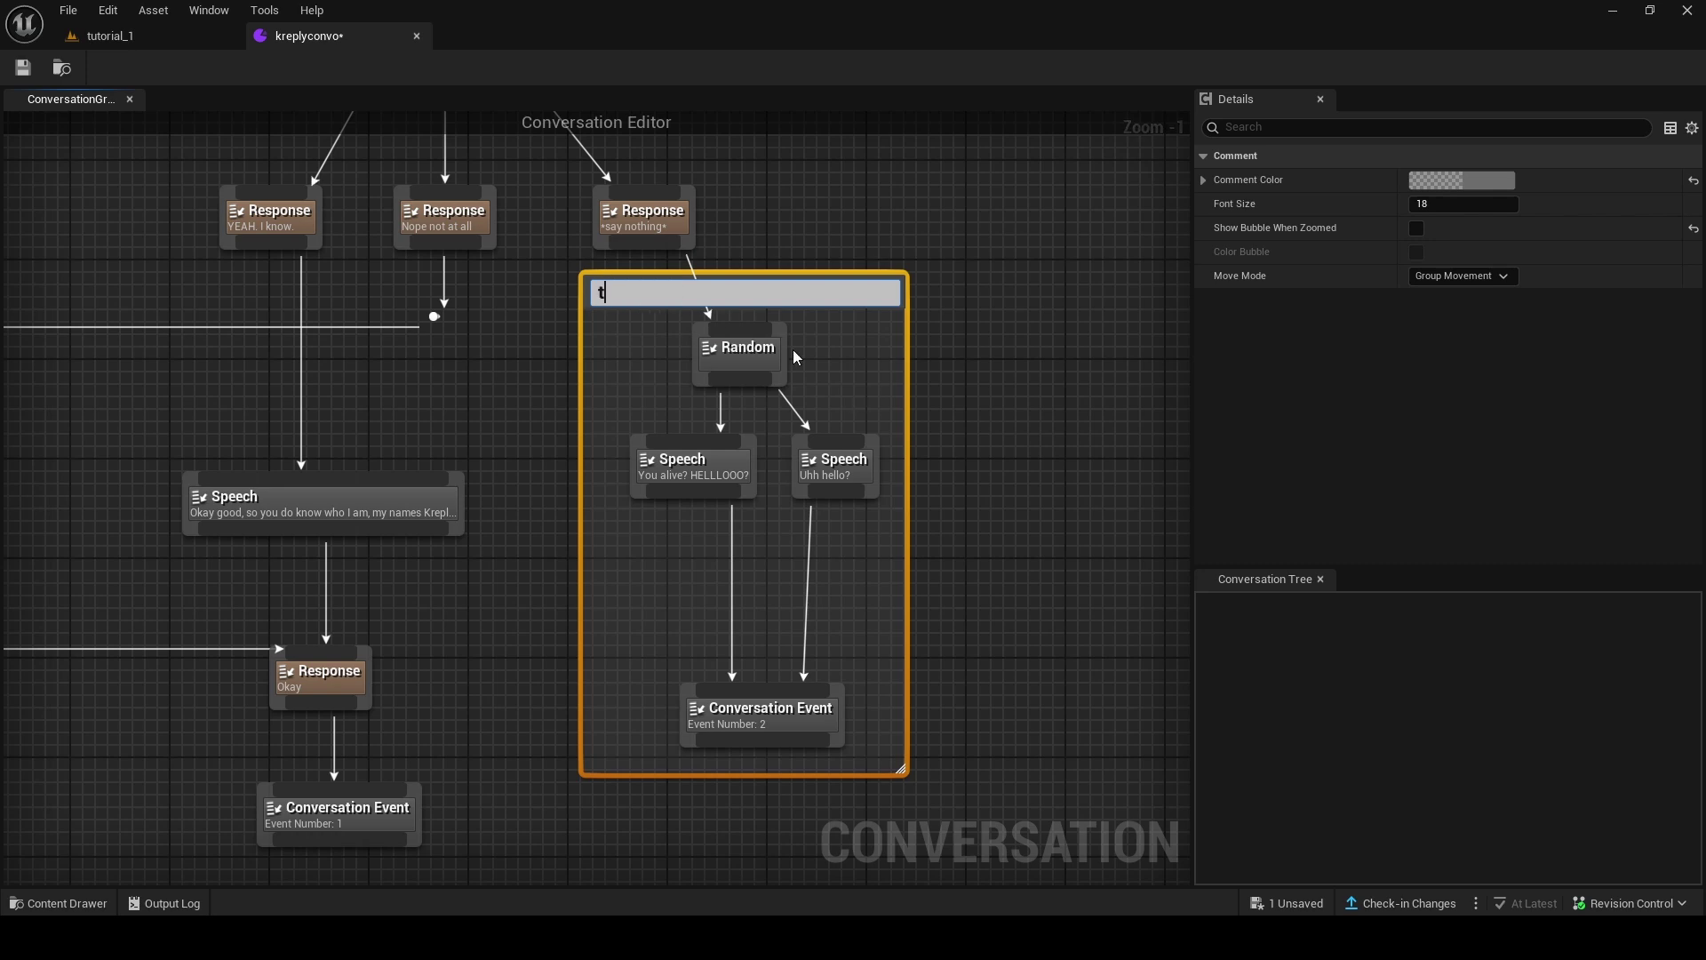
text(aying nothing)
click(1035, 458)
Wrap the "YEAH. I know" and "Nope not at all" branches through Conversation Event 1 in a comment box titled "regular".
scroll(1035, 458, down, 3)
click(588, 435)
shift+click(619, 534)
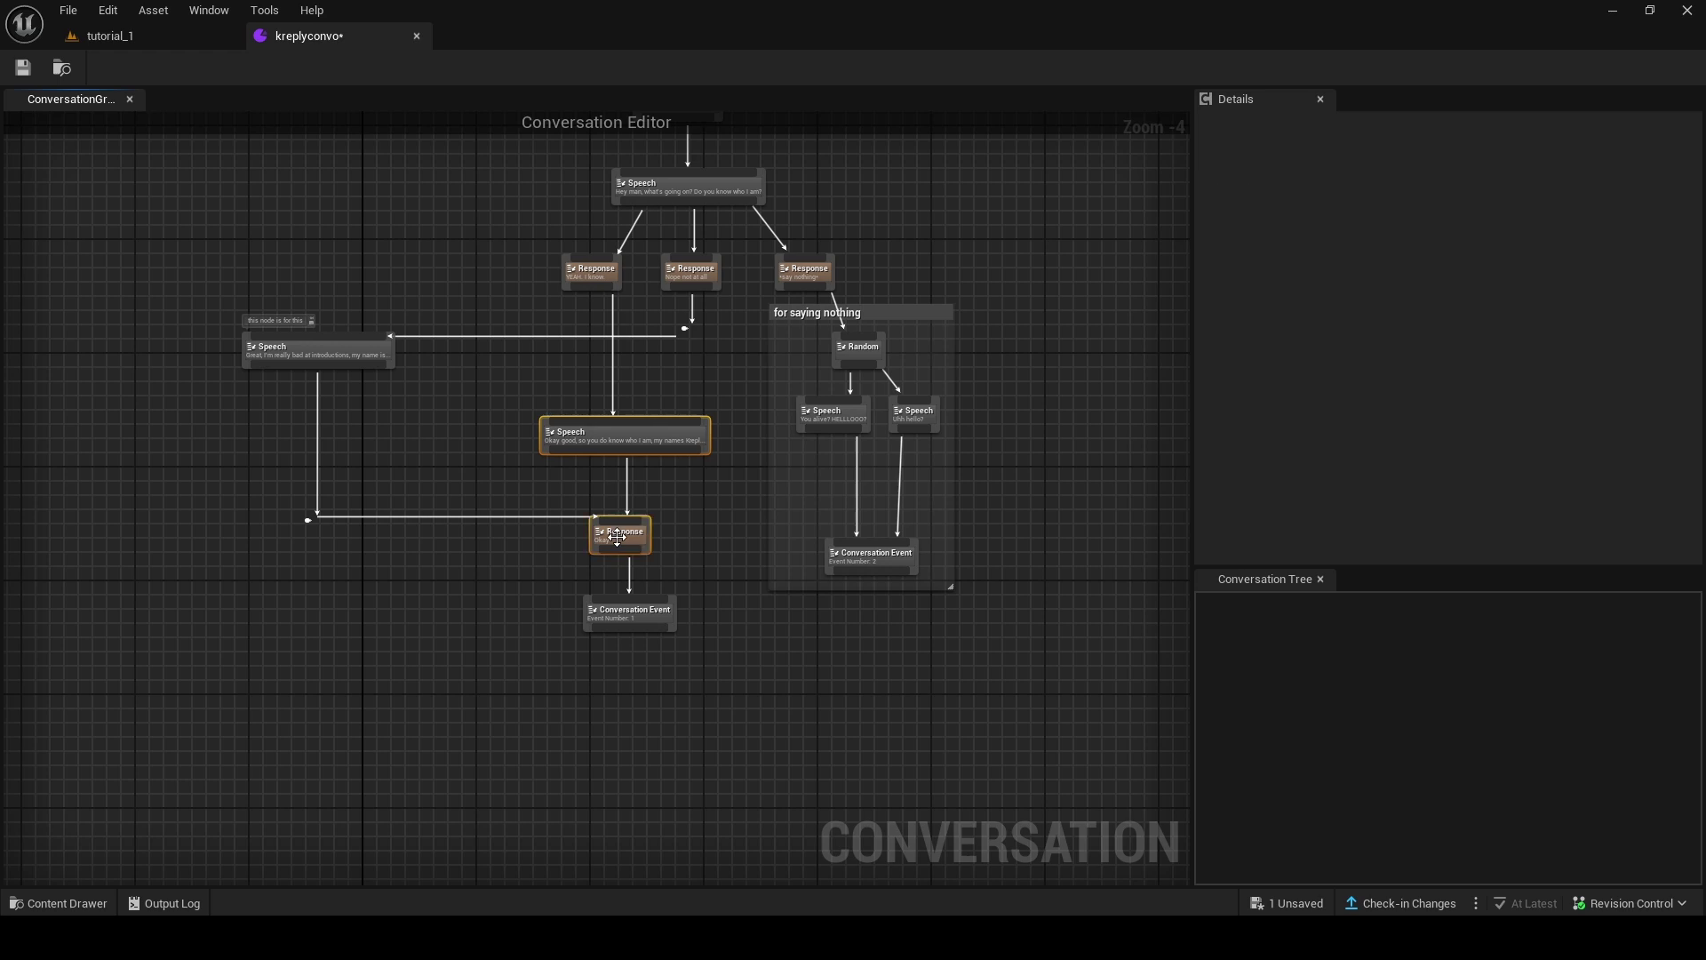
shift+click(573, 278)
shift+click(640, 610)
text(c)
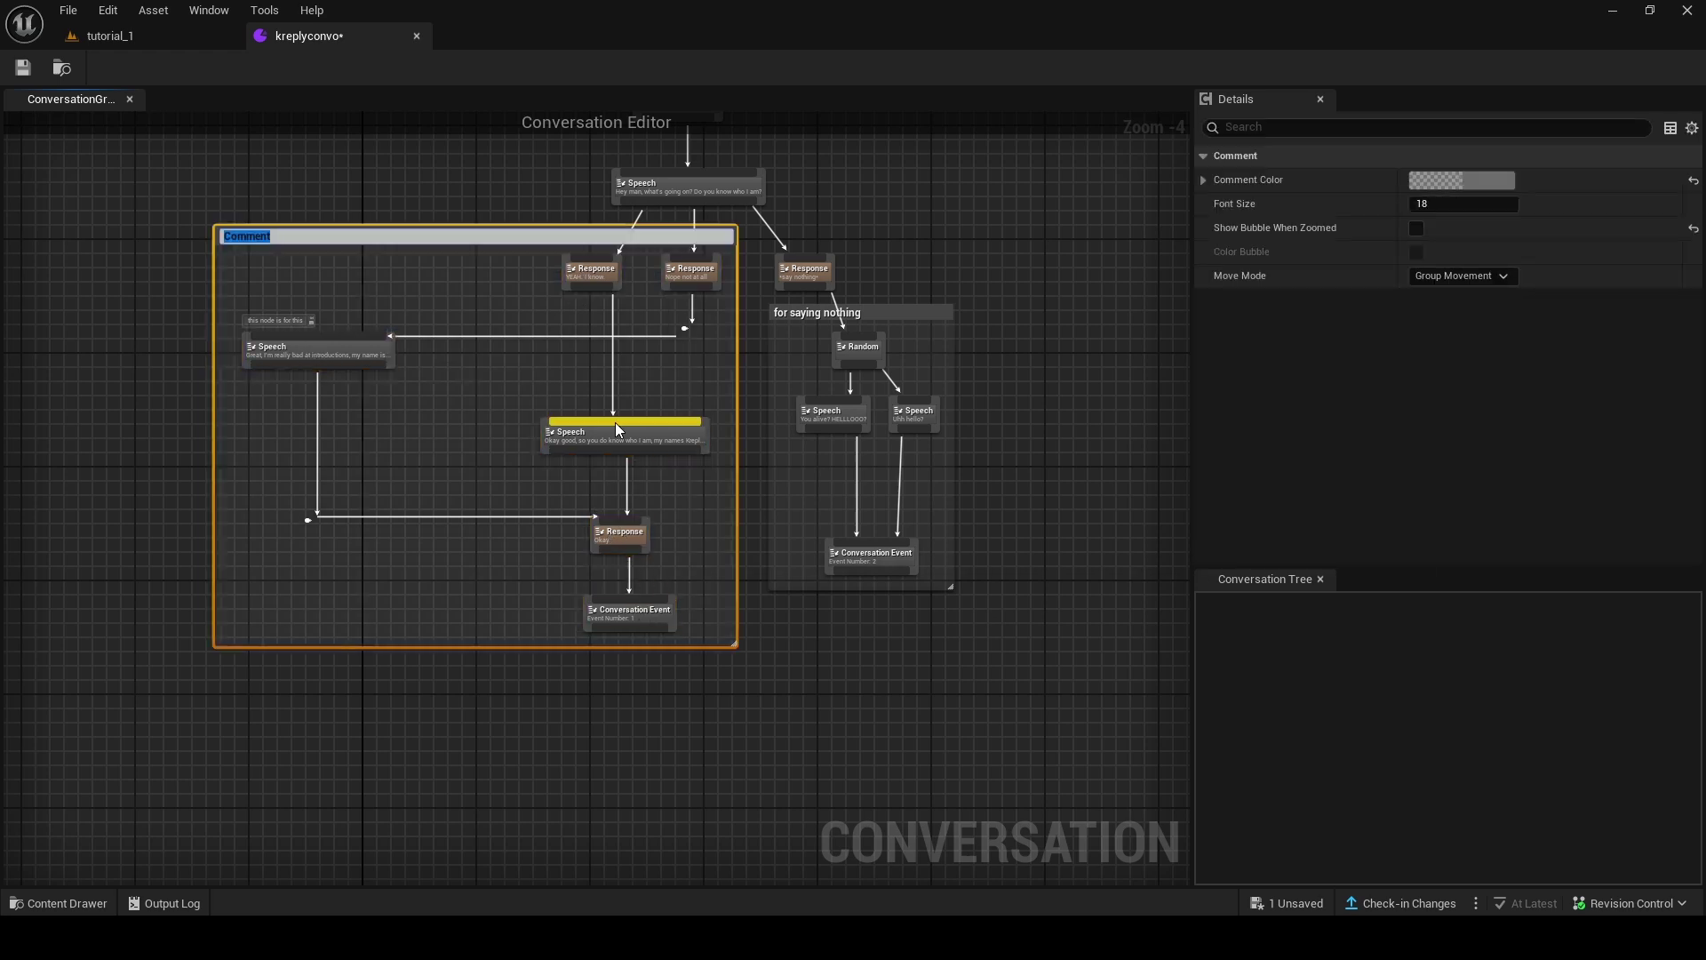
text(regular)
key(Return)
click(935, 243)
Give the "regular" comment box a blue comment color and a font size of 2.
right_drag(935, 242, 1000, 280)
scroll(964, 409, up, 1)
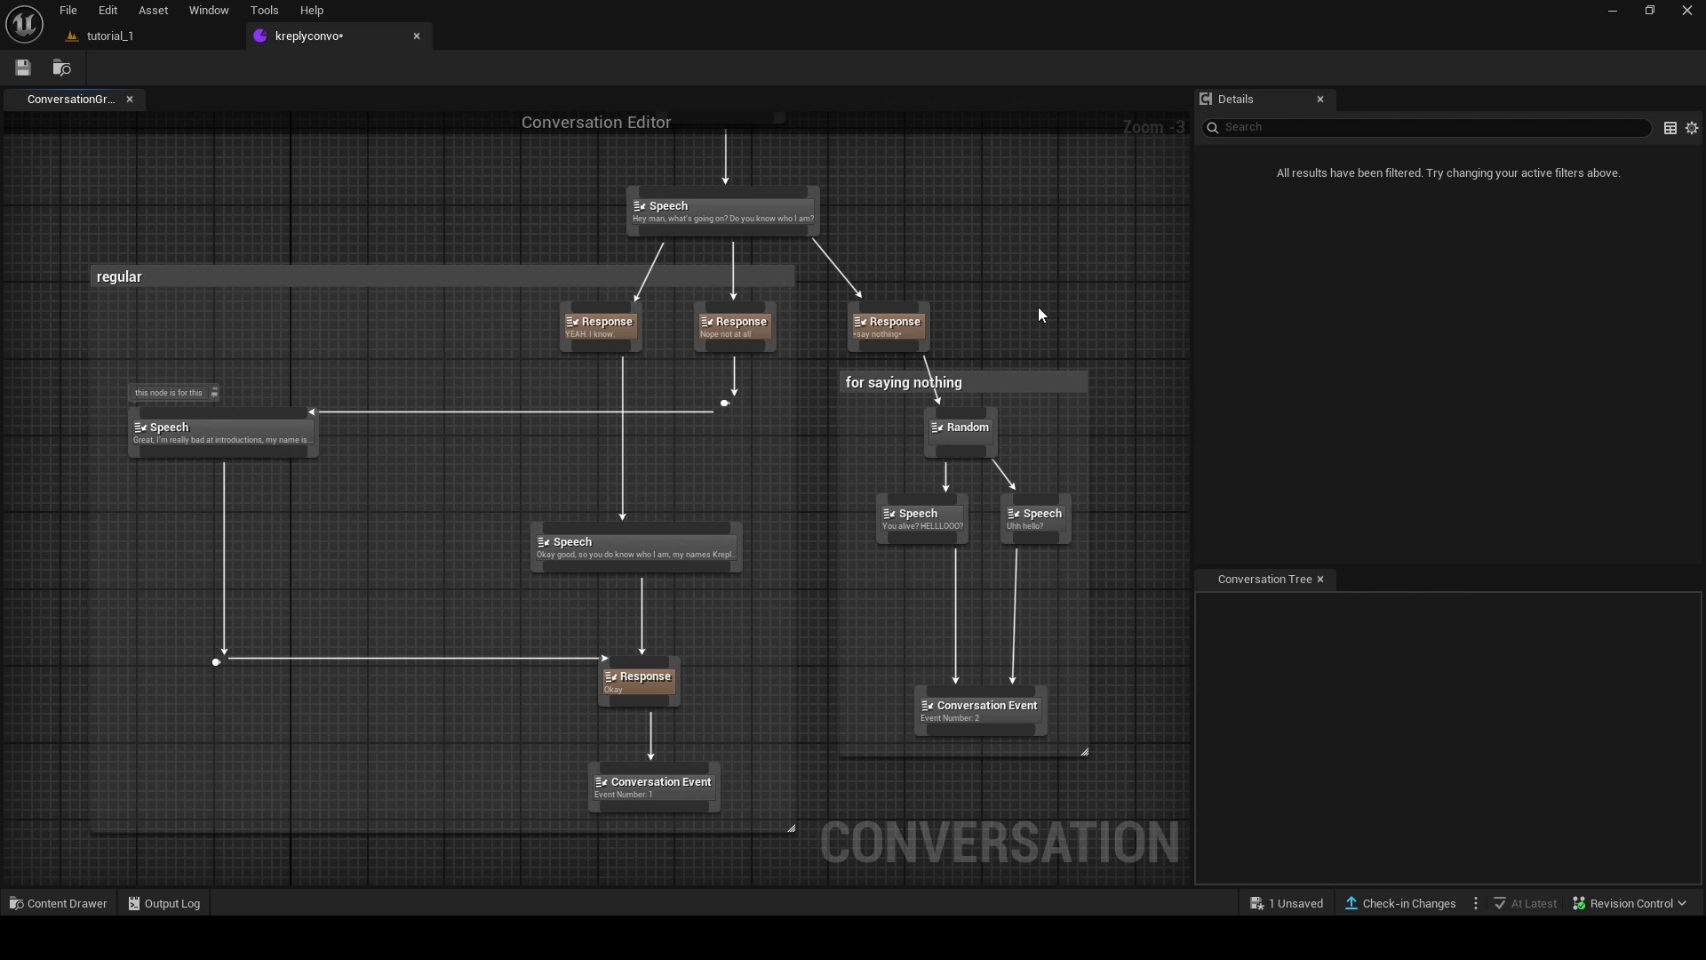
drag(310, 277, 320, 279)
mouse_move(1418, 204)
mouse_down()
mouse_move(1440, 203)
mouse_move(1422, 204)
mouse_up()
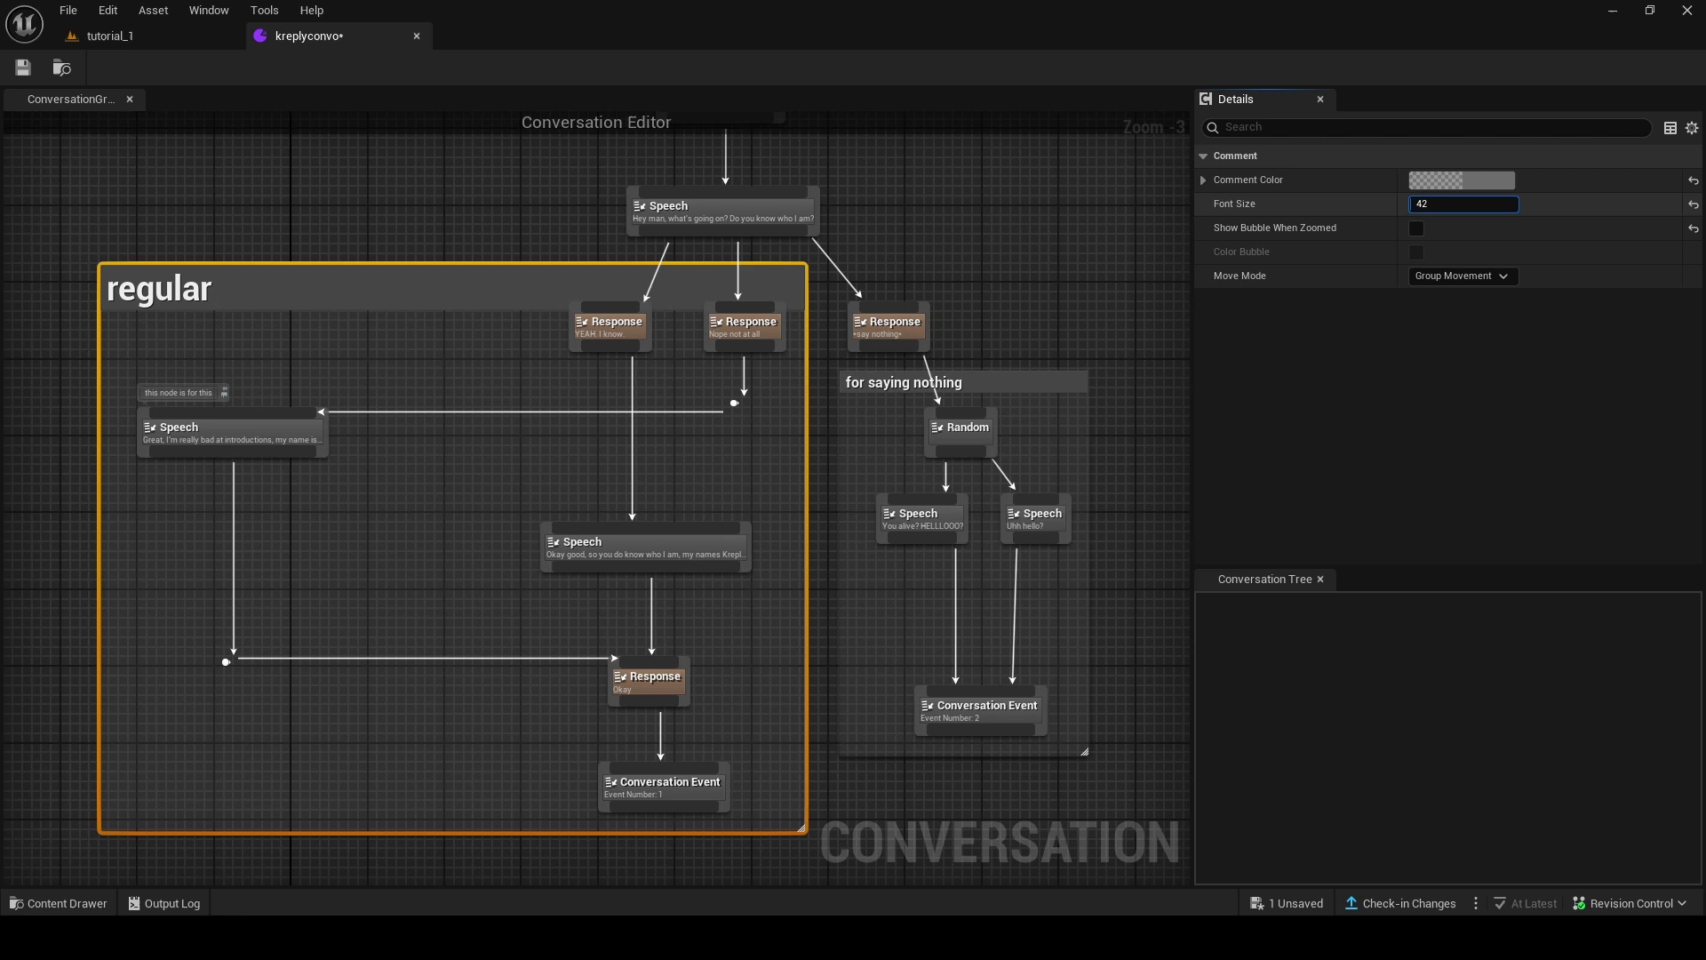
click(1458, 180)
drag(1276, 351, 1134, 269)
click(1338, 619)
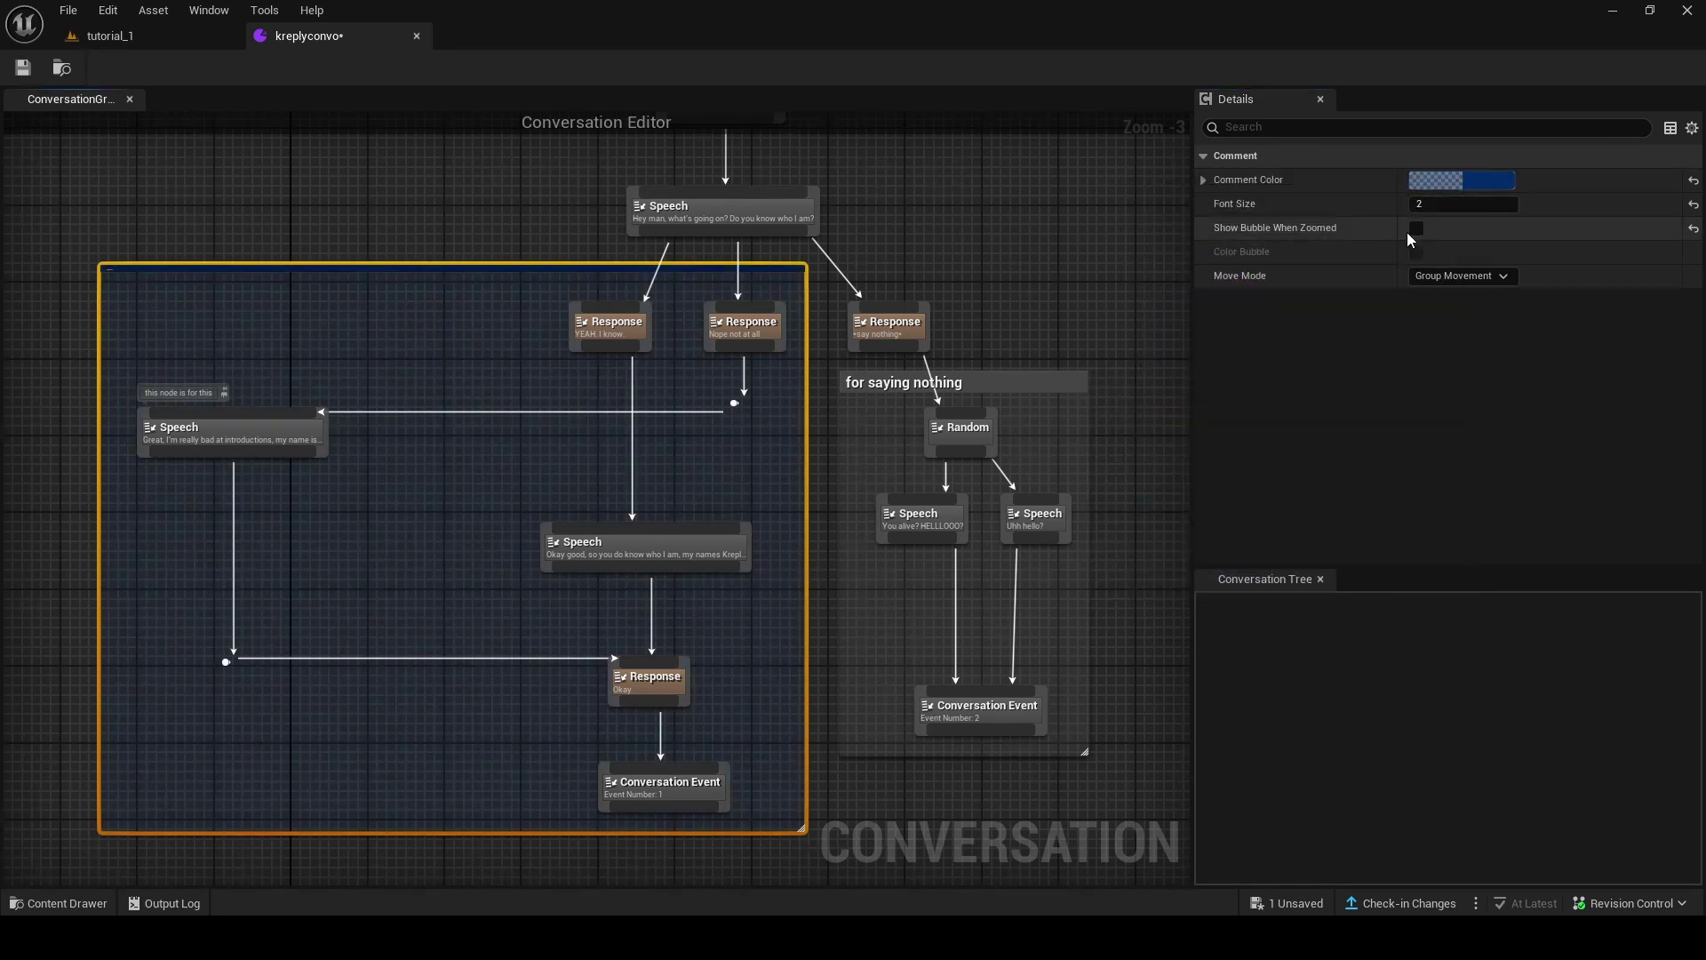
click(1448, 277)
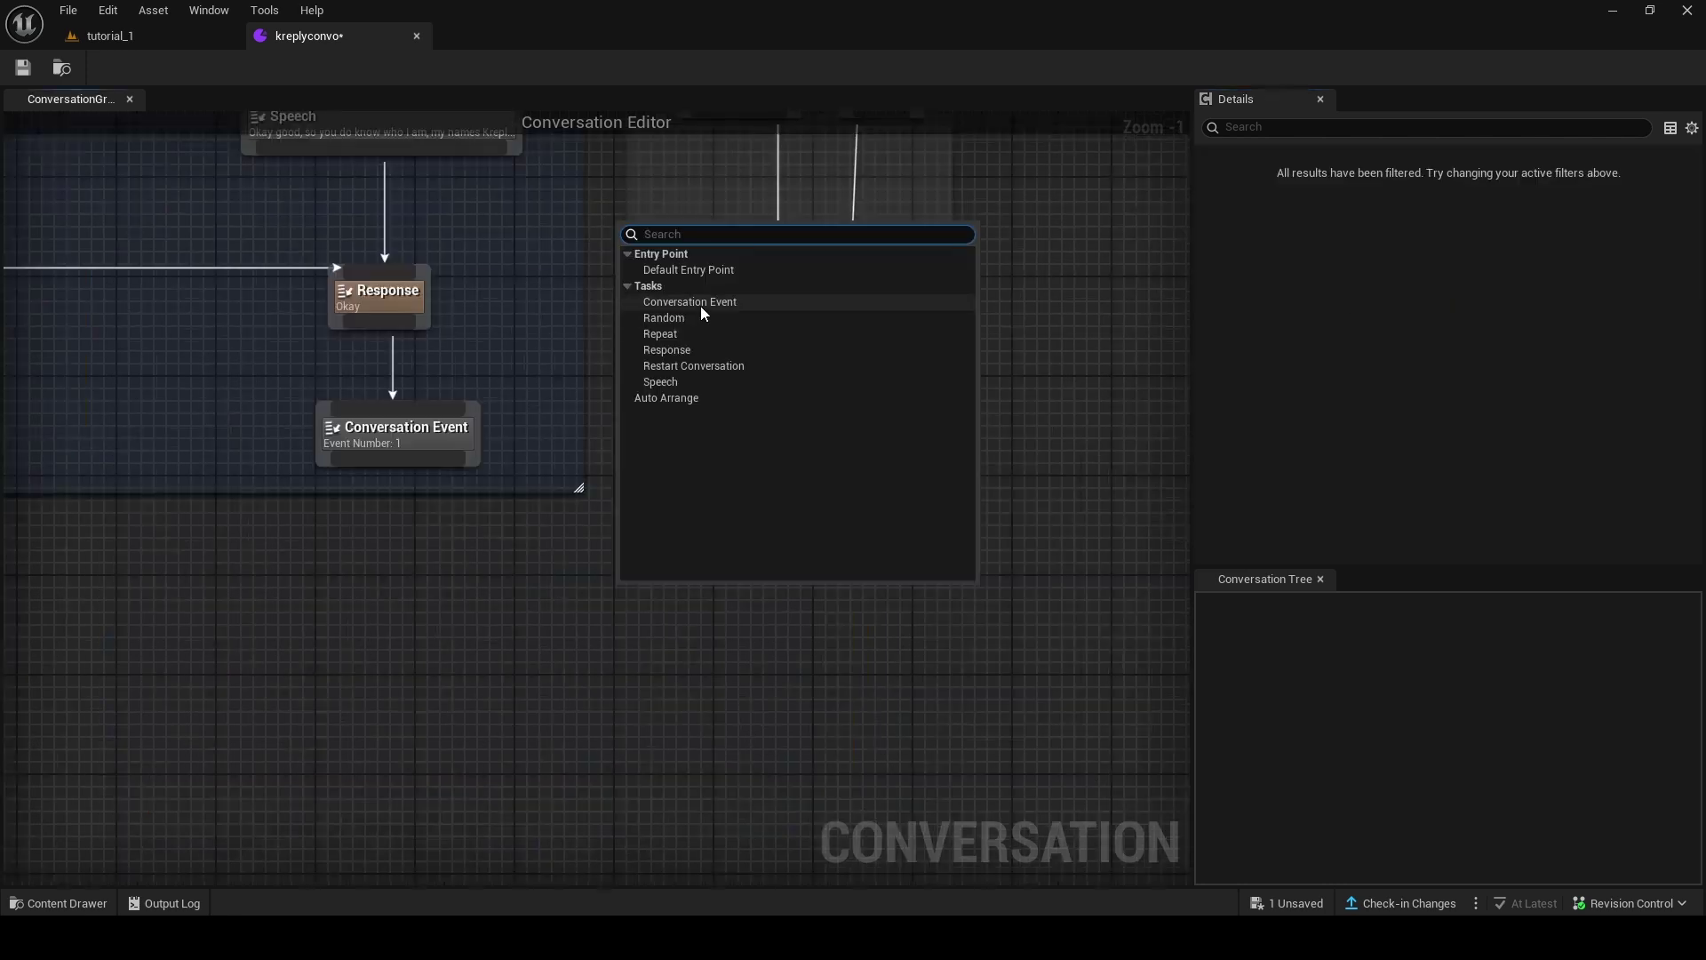
Below the comment boxes, add a Restart Conversation node and a Response node above it with the text "End Conversation".
click(701, 366)
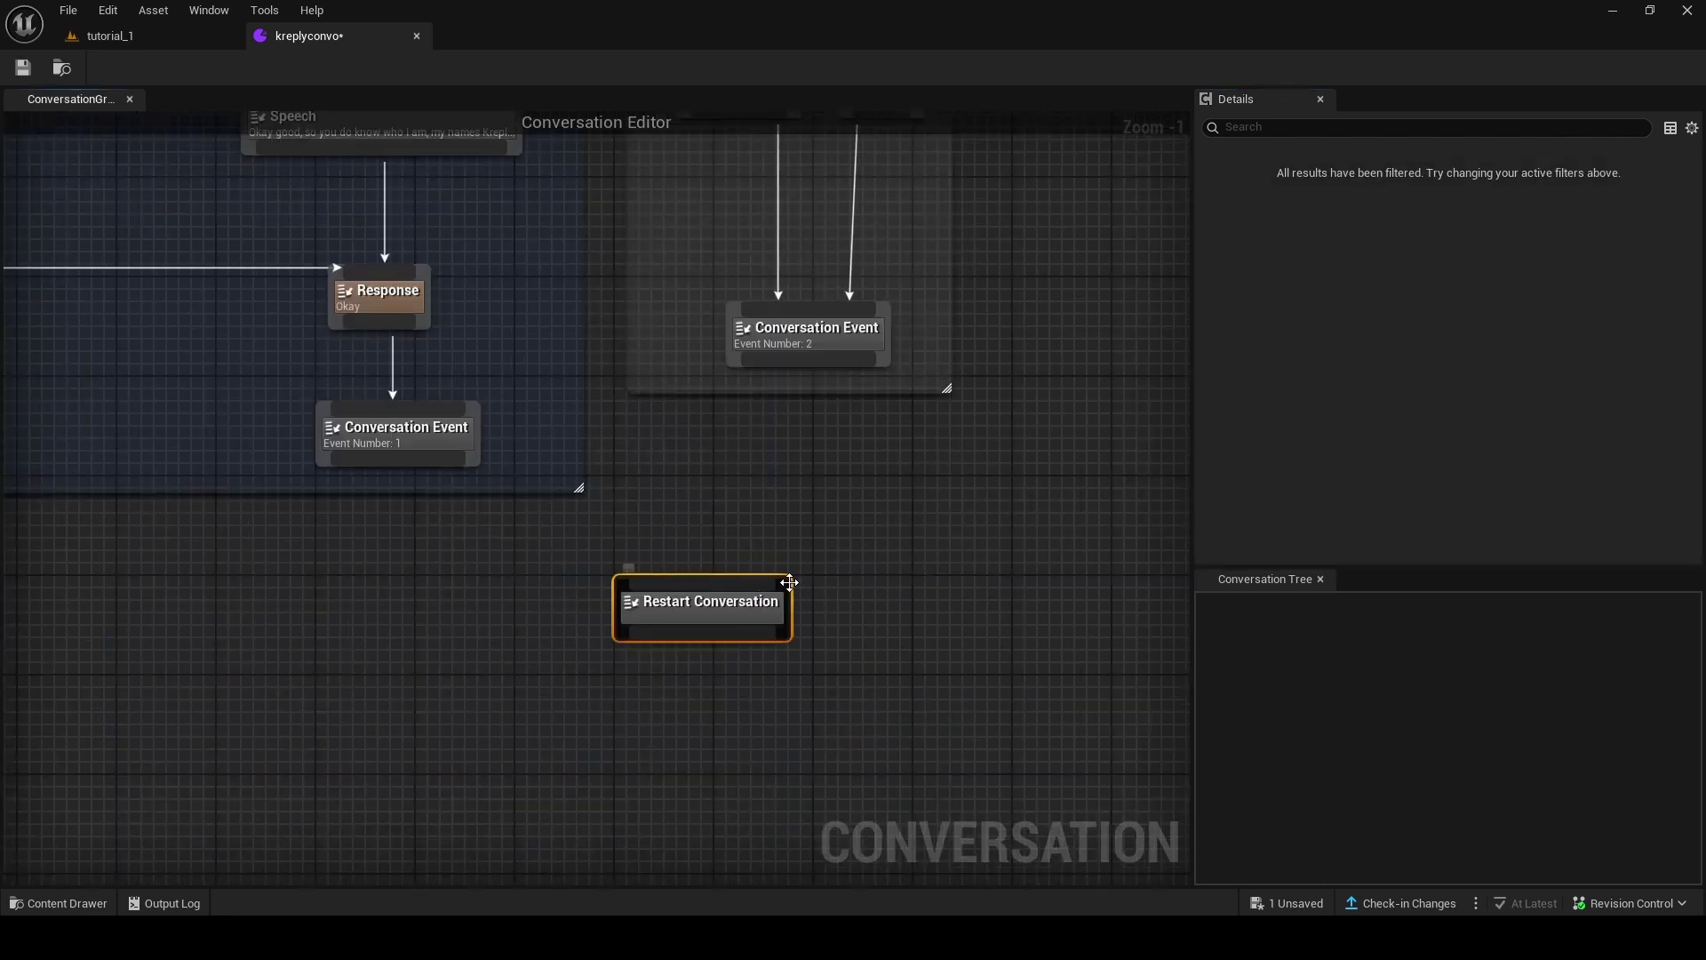
drag(700, 583, 408, 453)
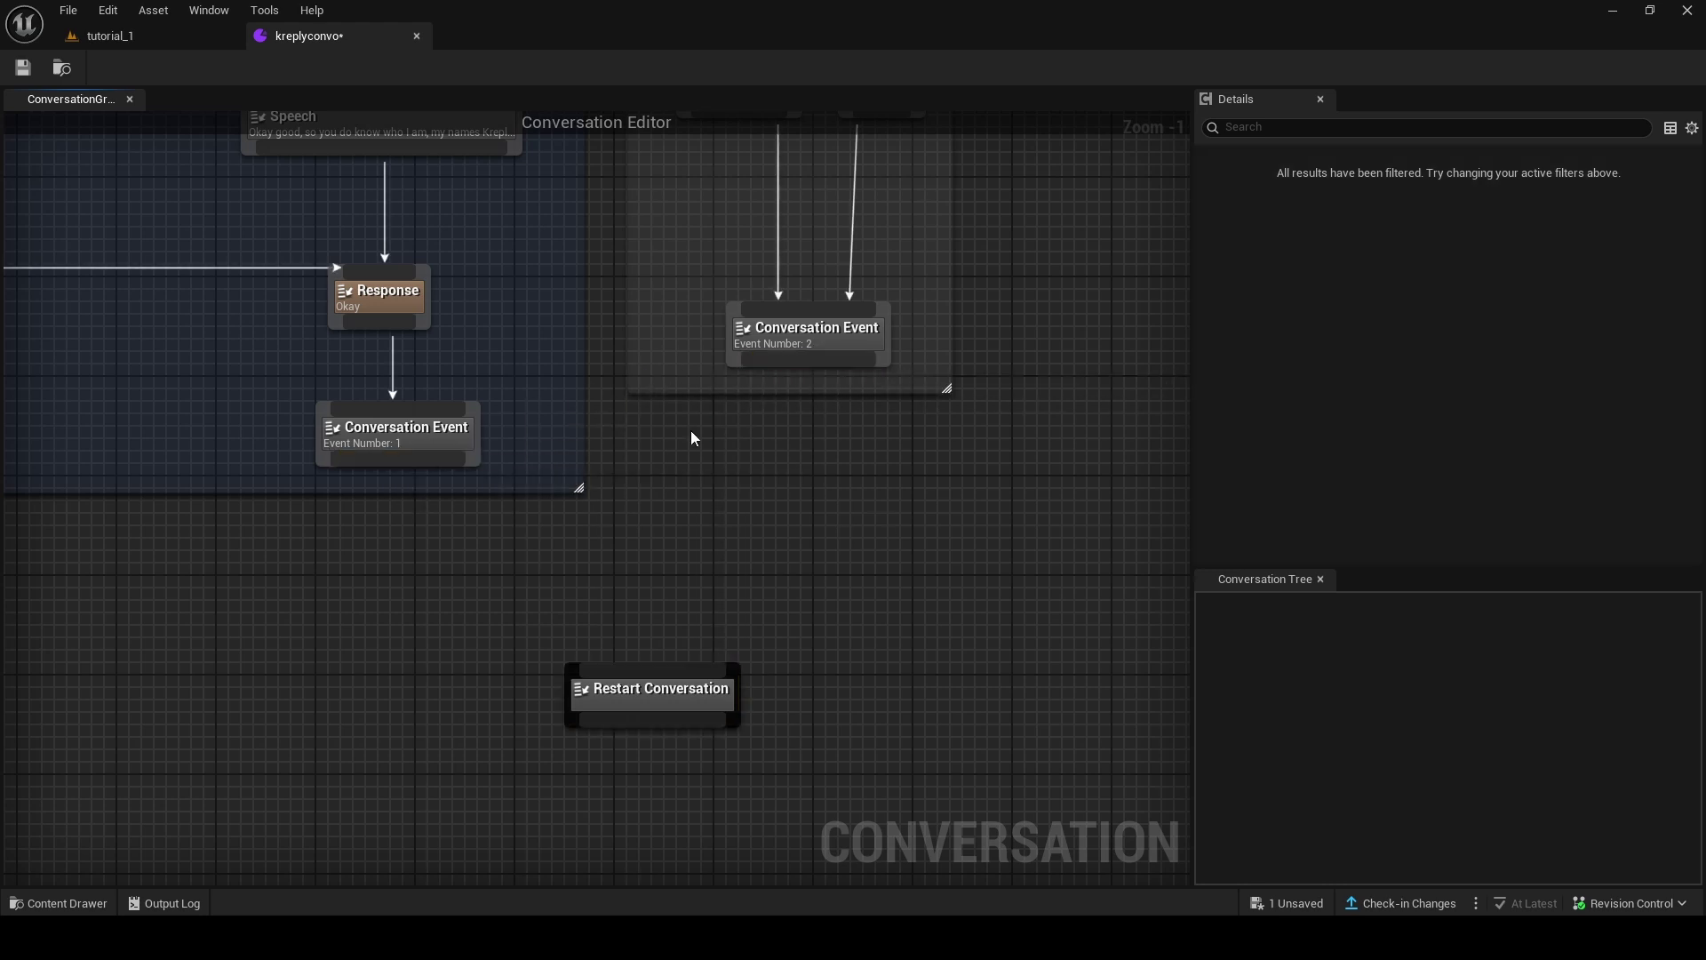
right_click(636, 572)
click(686, 335)
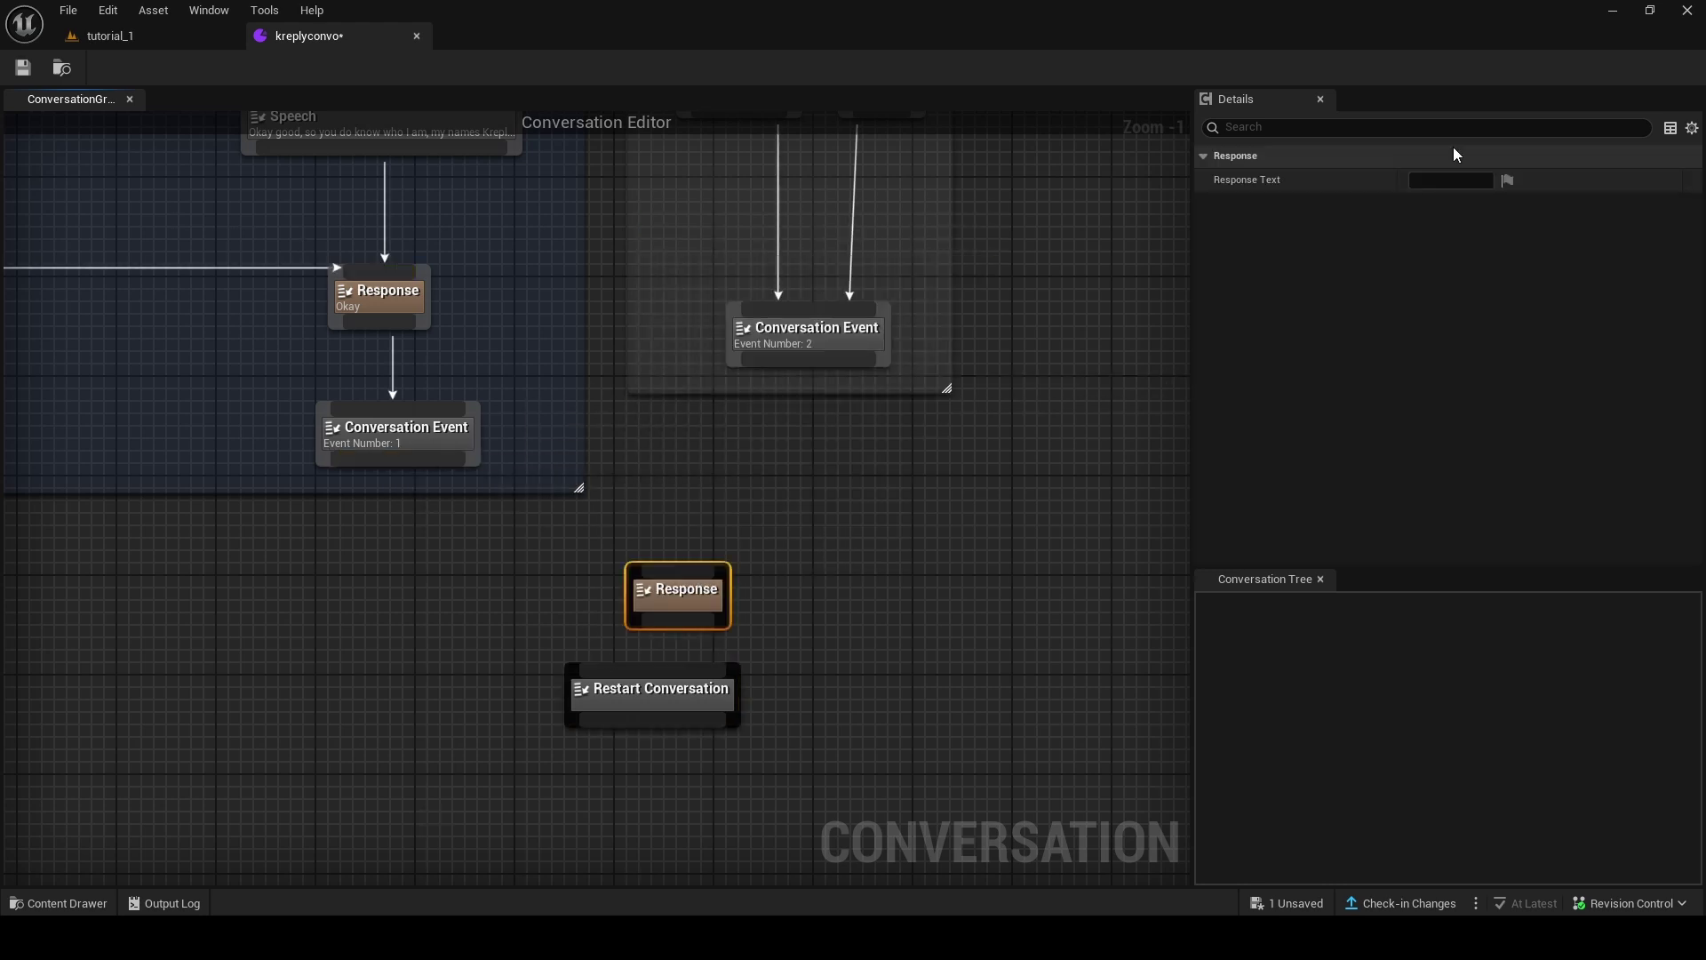
click(1439, 180)
text(End Conversation)
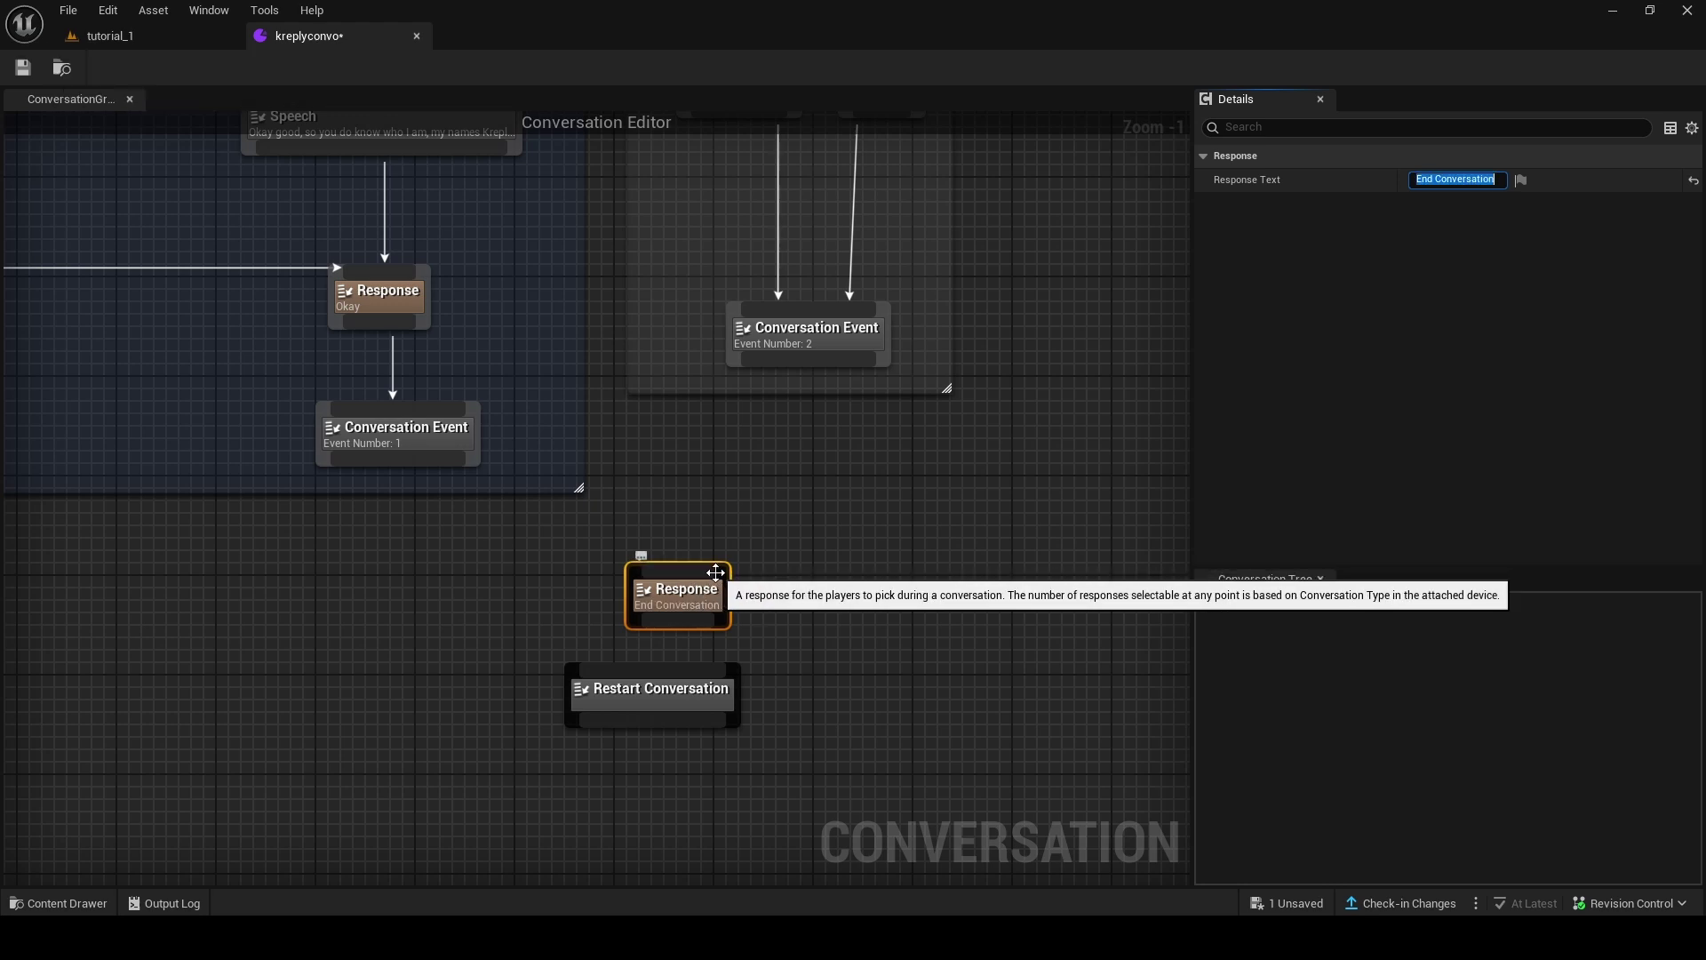
Link both Conversation Events to the "End Conversation" response and that response to the Restart Conversation node.
drag(687, 573, 377, 461)
drag(645, 619, 832, 363)
drag(641, 624, 652, 675)
scroll(897, 568, down, 3)
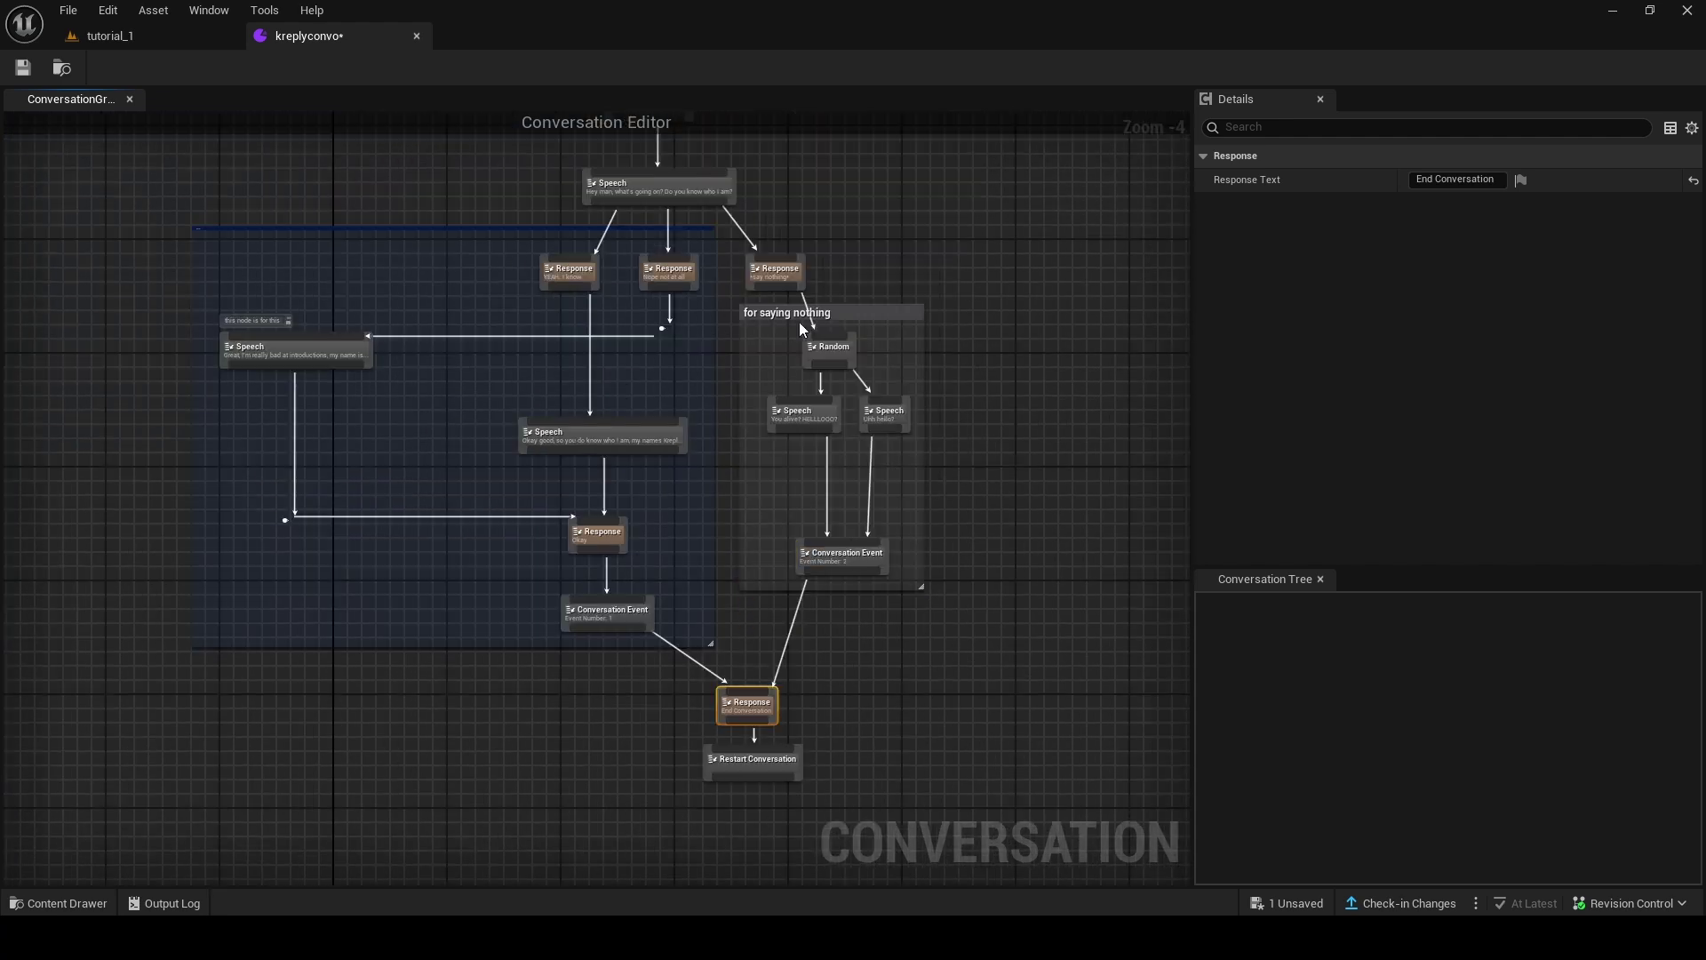
click(1073, 455)
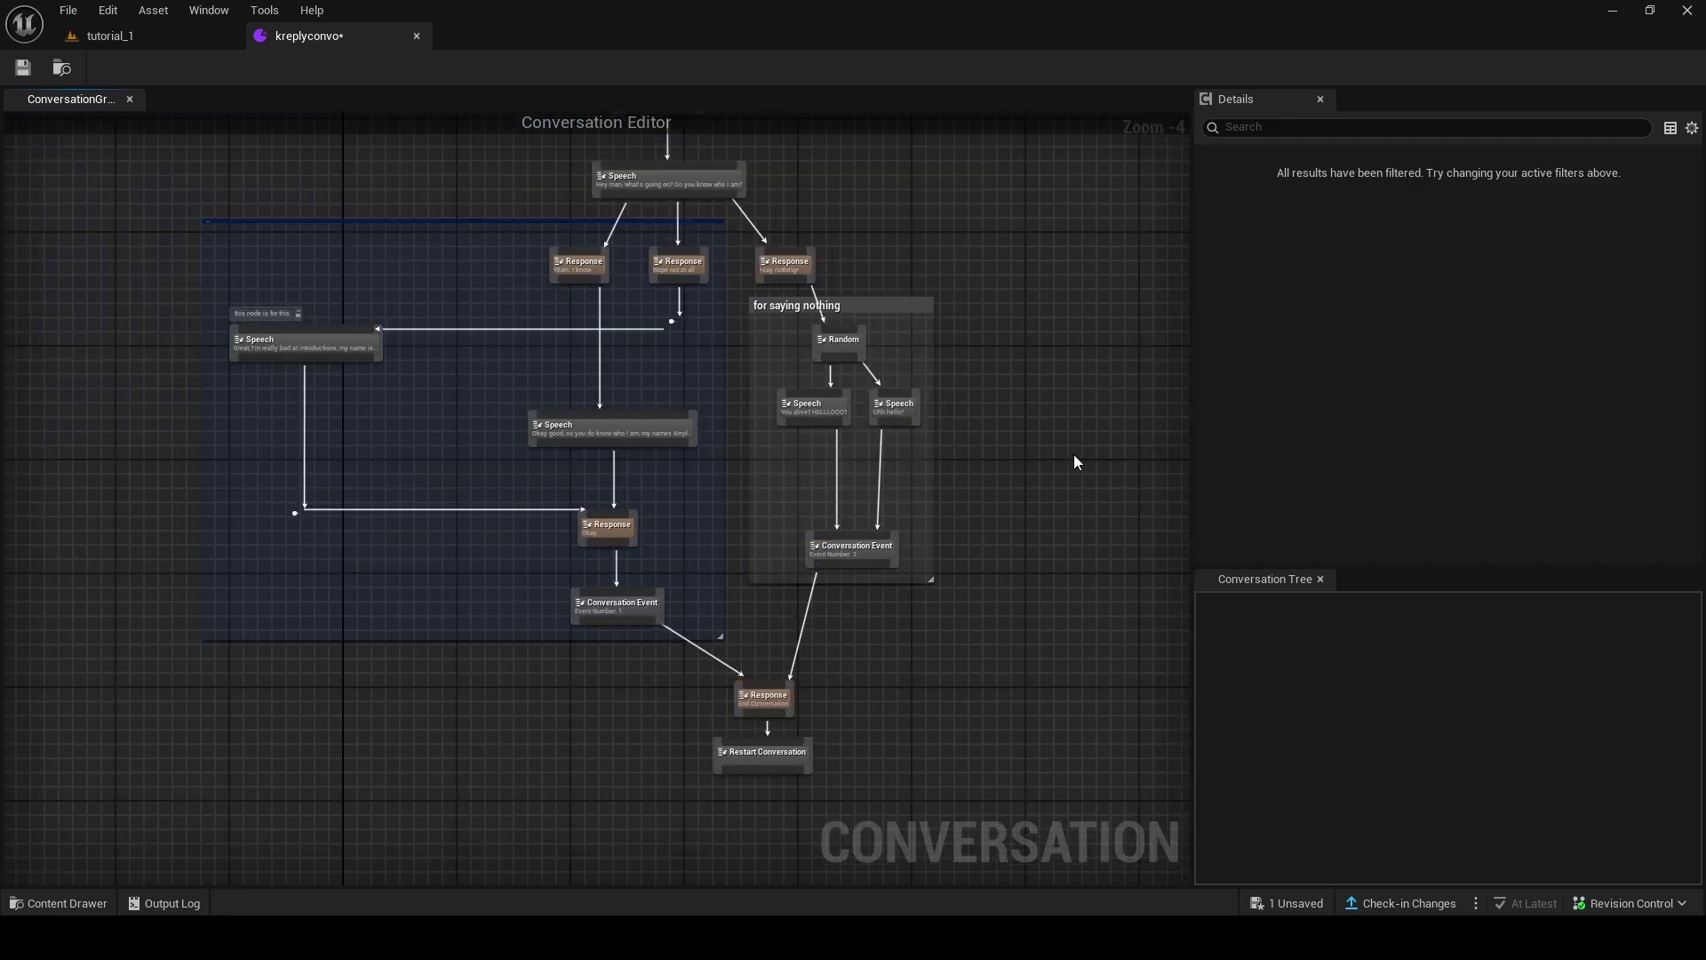
Delete the Conversation Event with event number 2 from the "for saying nothing" comment box.
scroll(960, 481, up, 2)
right_drag(897, 513, 960, 642)
right_drag(897, 402, 865, 395)
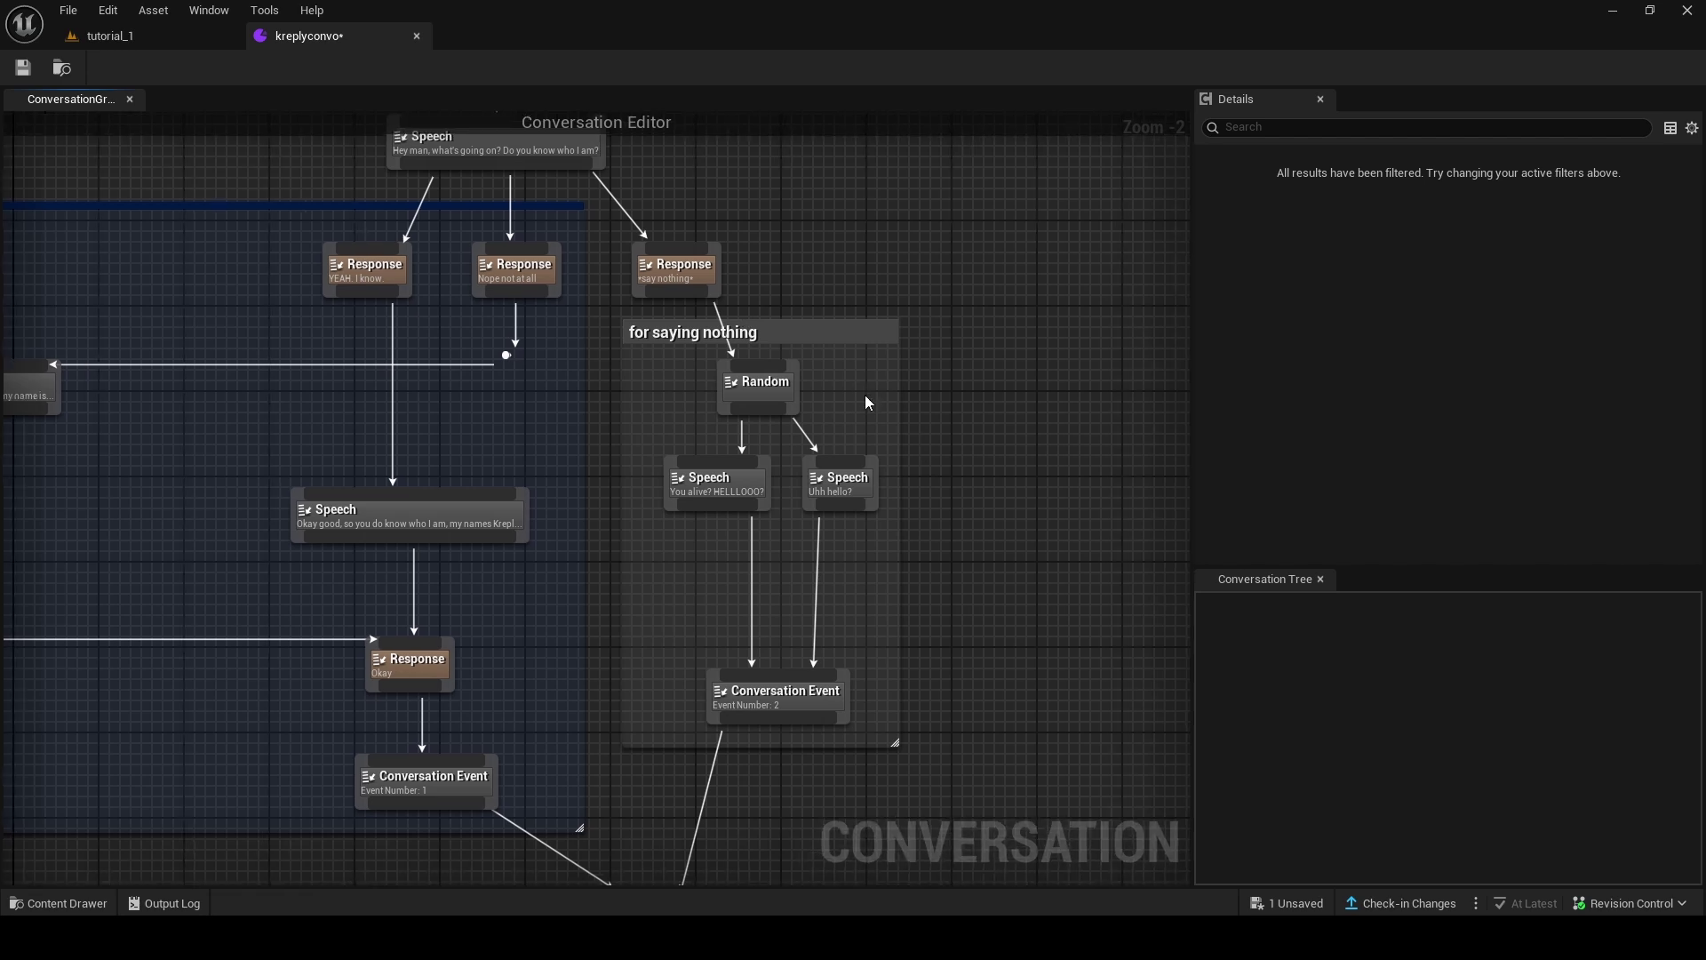
right_click(786, 696)
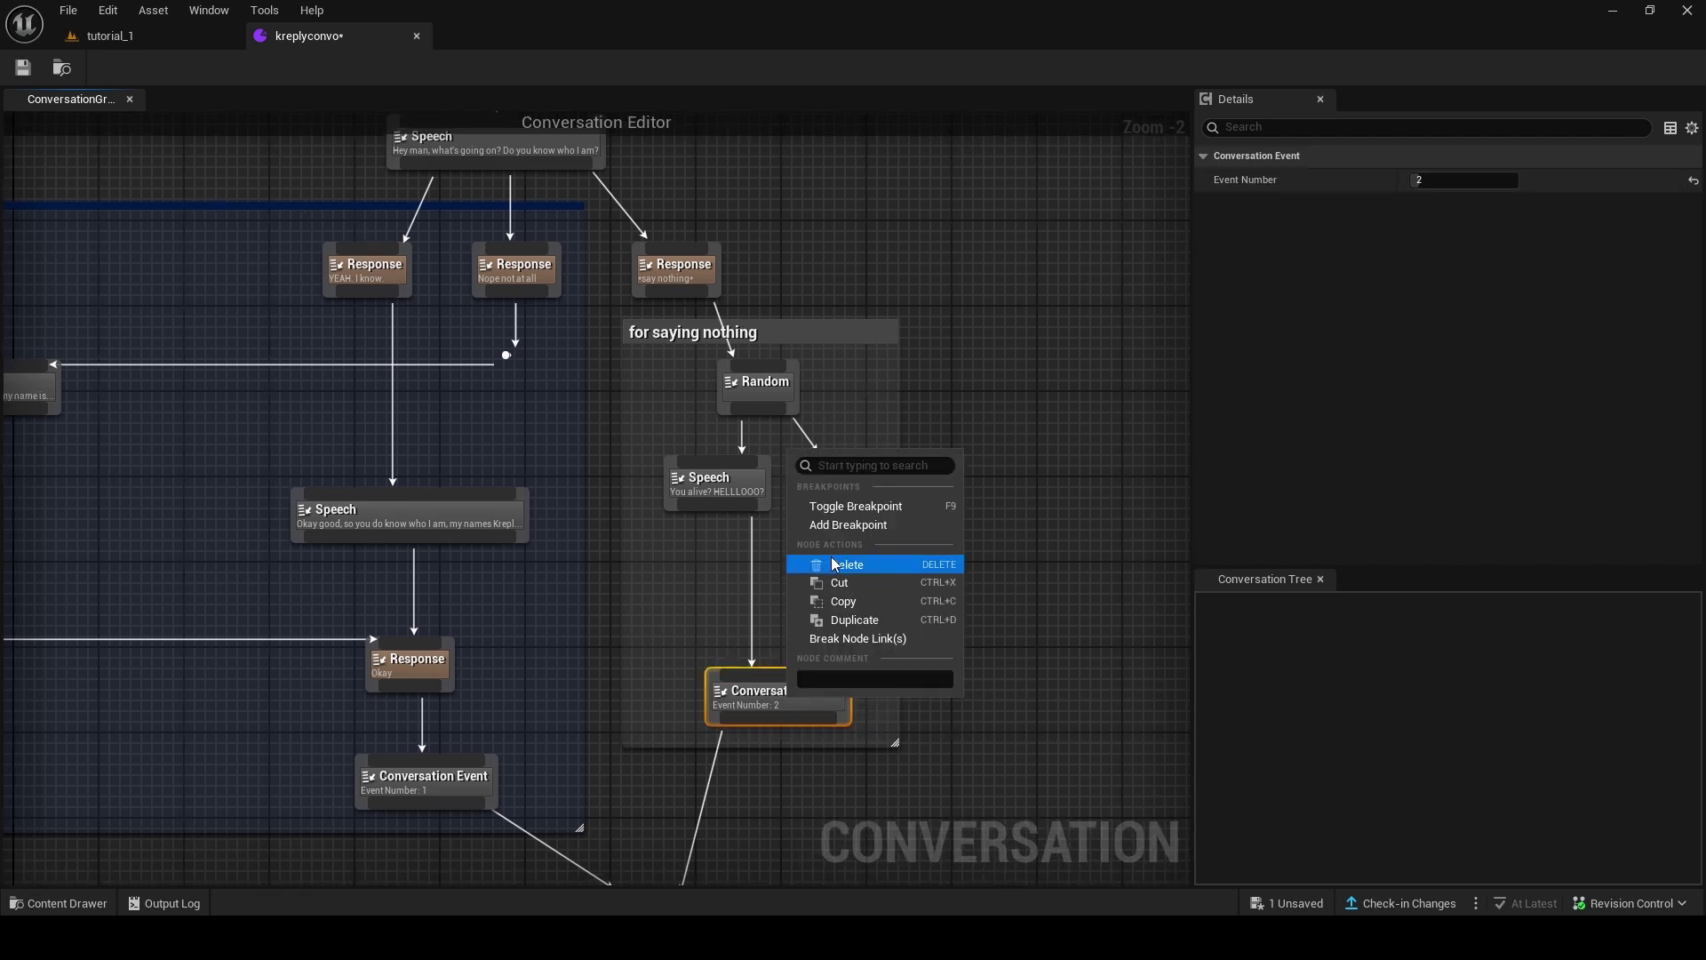
click(846, 563)
right_drag(817, 577, 823, 640)
right_drag(790, 336, 772, 351)
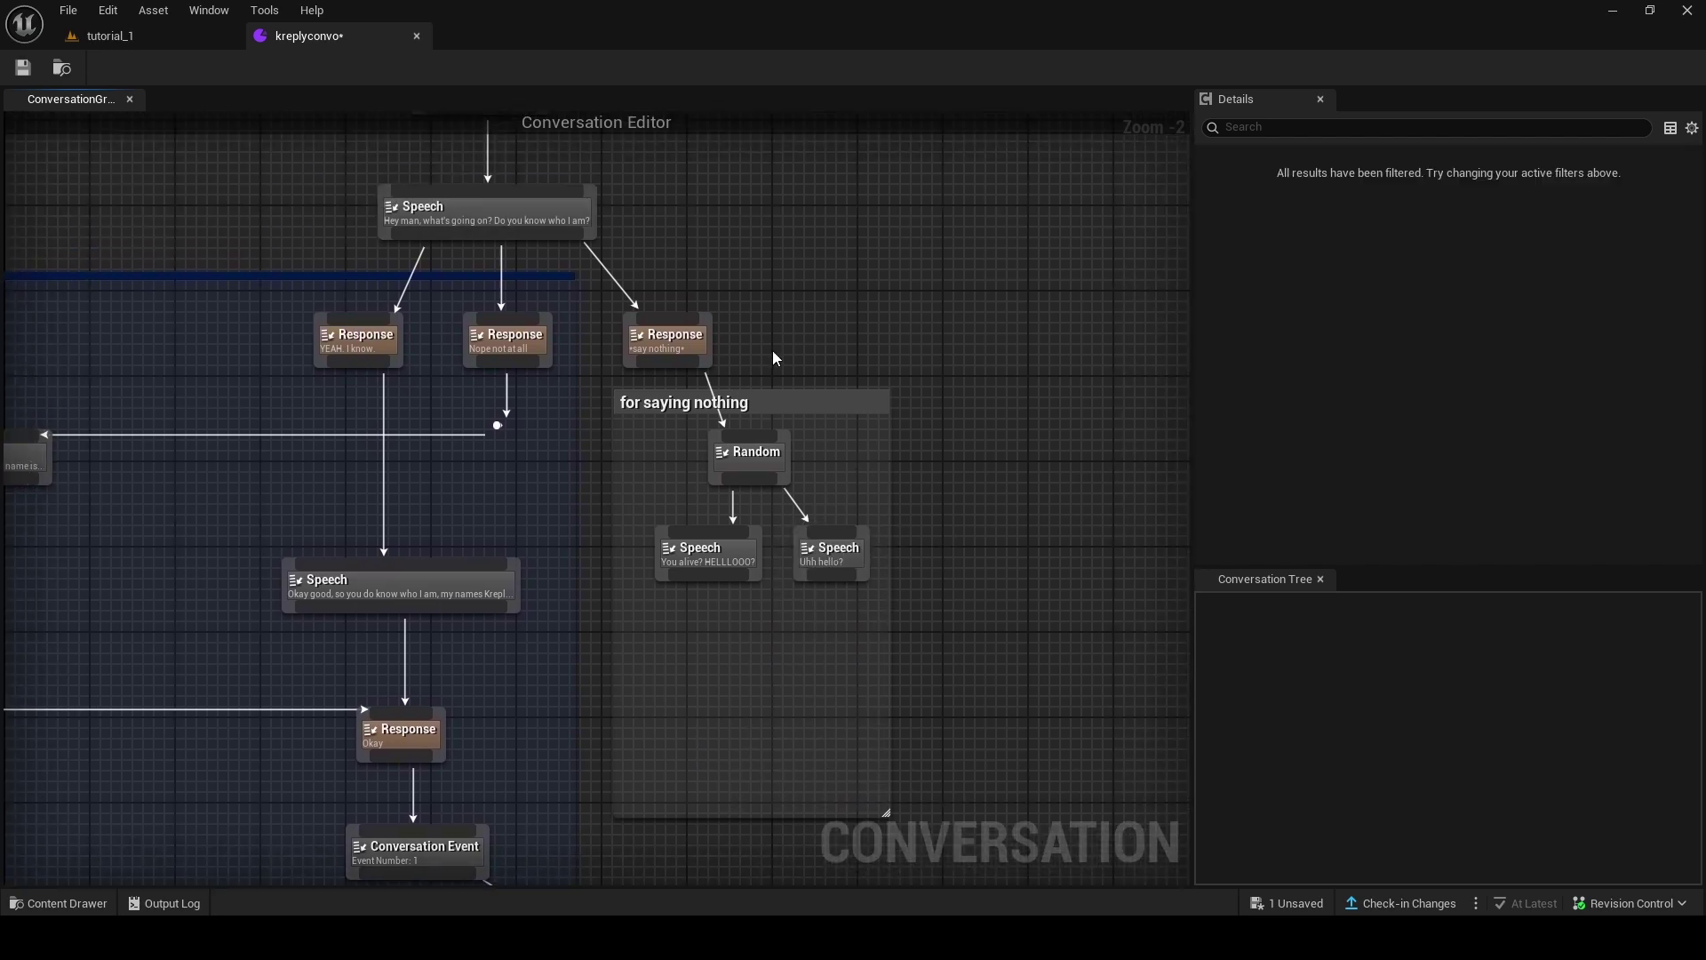
Add a Repeat node beneath the "You alive? HELLLOOO?" and "Uhh hello?" Speech nodes and link both to it.
right_click(722, 663)
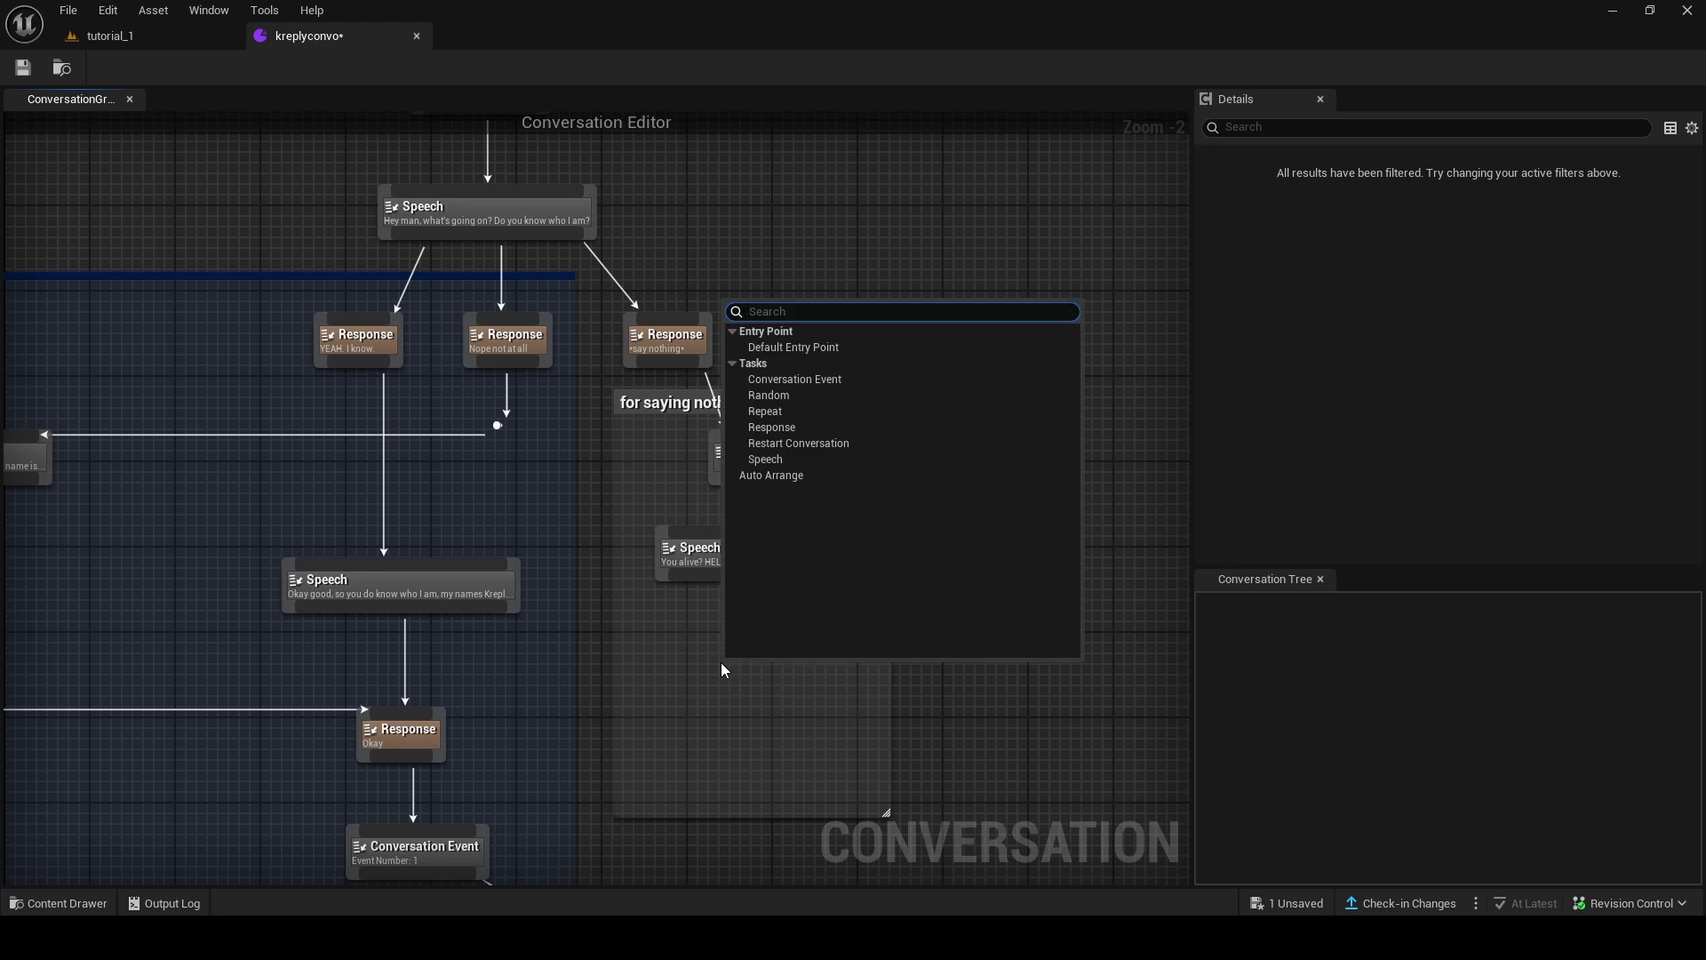
click(781, 410)
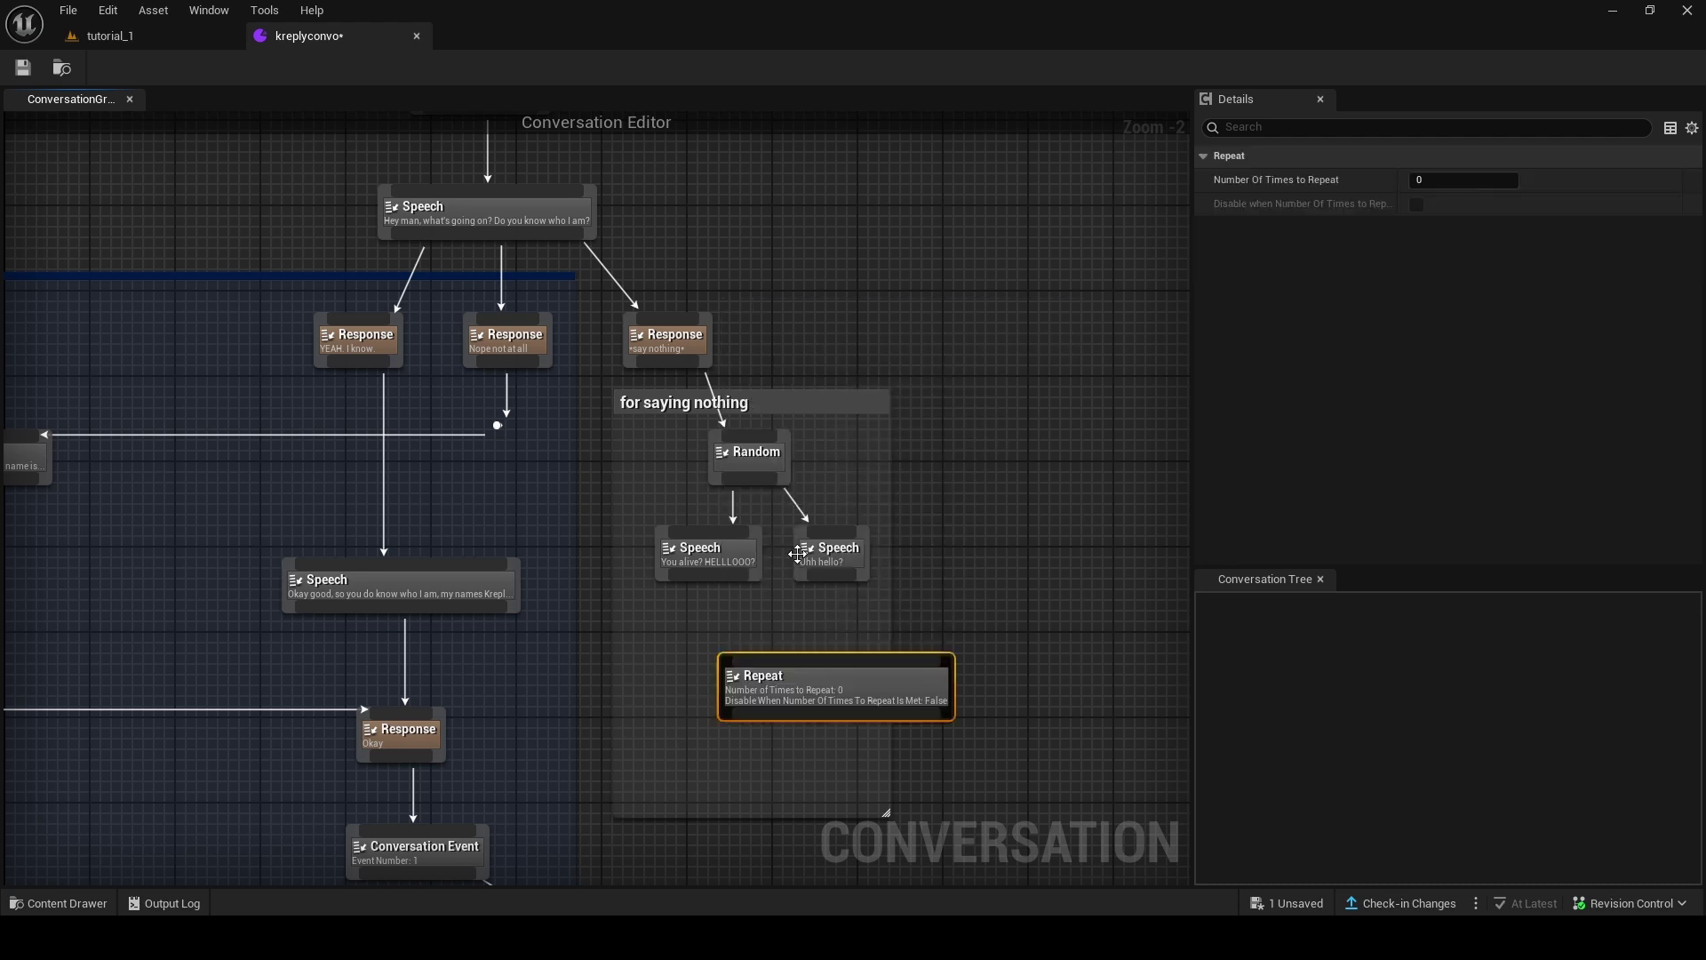
drag(848, 677, 772, 642)
drag(741, 575, 757, 631)
drag(823, 573, 817, 621)
Examine the graph from the Repeat node down to the "End Conversation" response and the Restart Conversation node.
right_drag(778, 615, 794, 654)
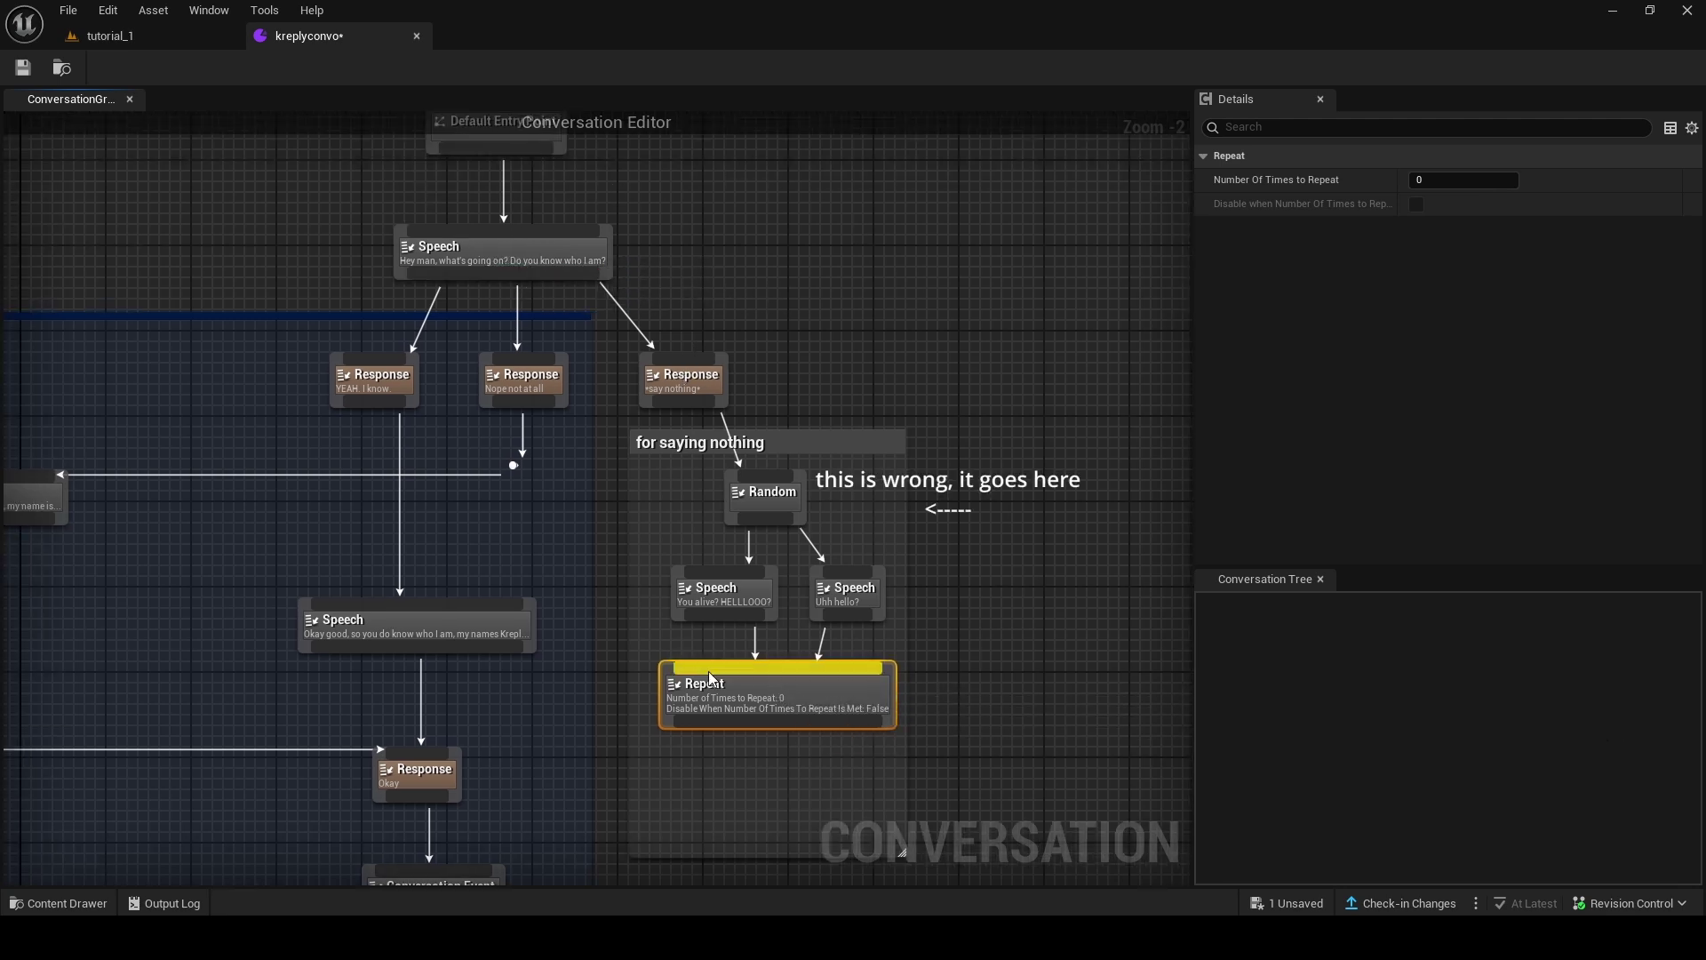
scroll(922, 615, down, 2)
right_drag(689, 668, 716, 450)
scroll(785, 690, up, 2)
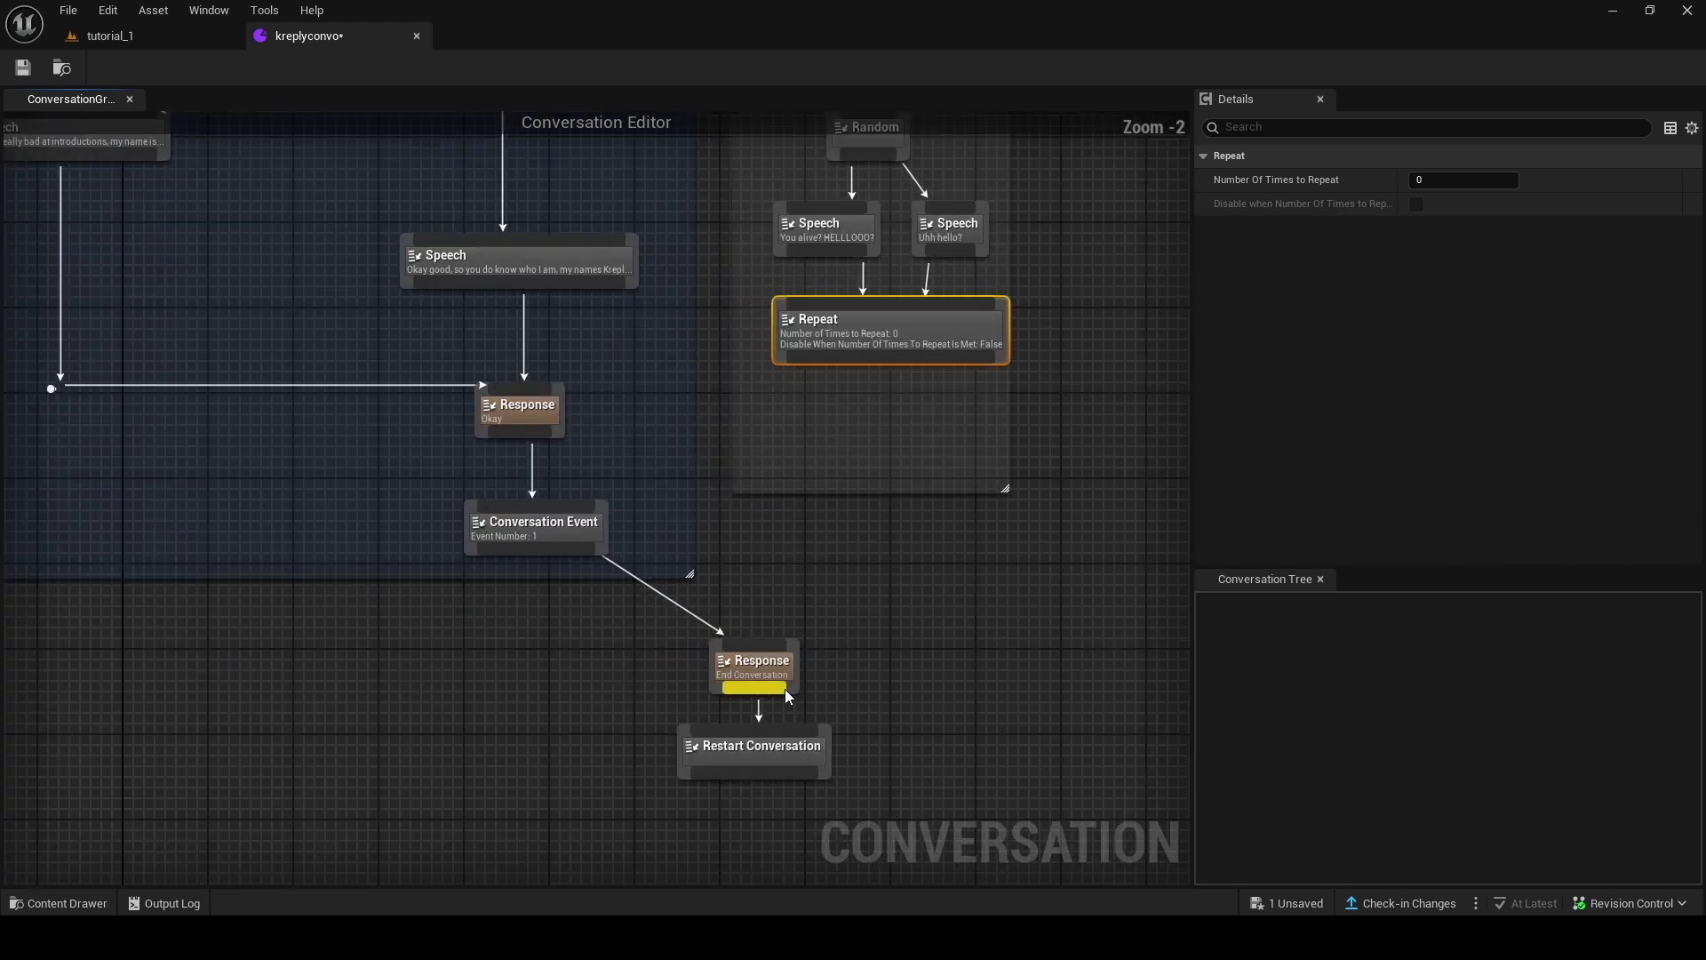
right_drag(747, 745, 708, 529)
scroll(708, 529, up, 2)
scroll(749, 537, down, 2)
right_drag(767, 421, 805, 594)
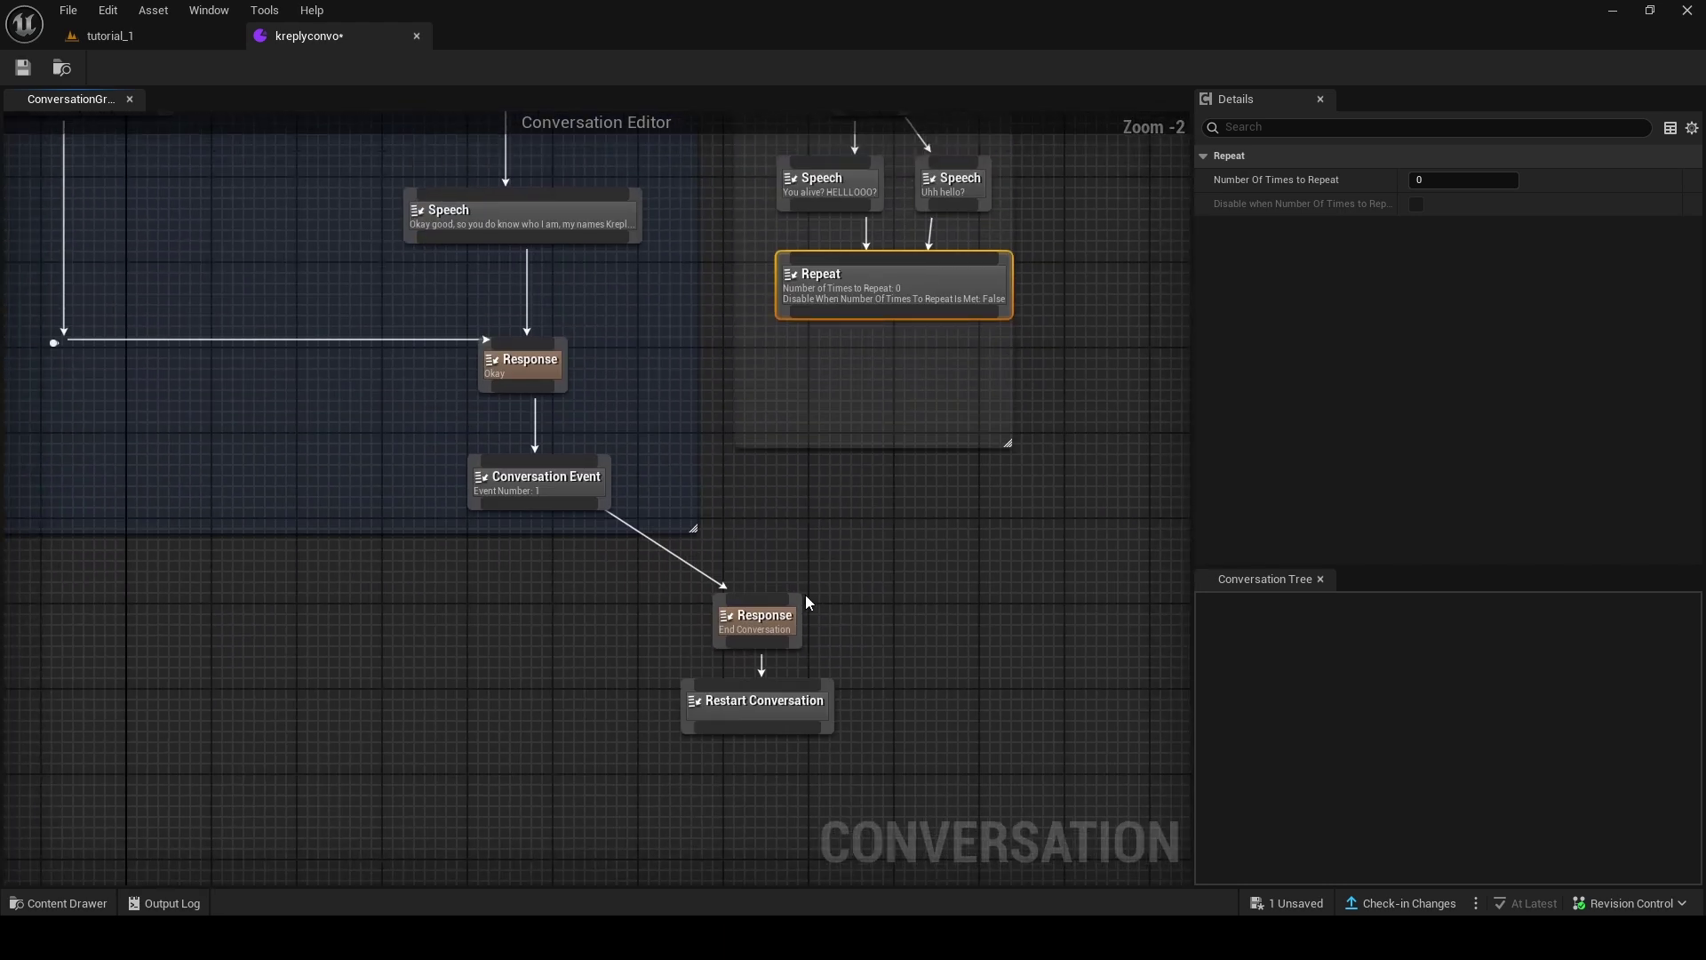
scroll(845, 724, down, 4)
scroll(725, 504, up, 3)
Delete the Restart Conversation node below the "End Conversation" response.
right_drag(728, 504, 588, 307)
scroll(723, 571, up, 4)
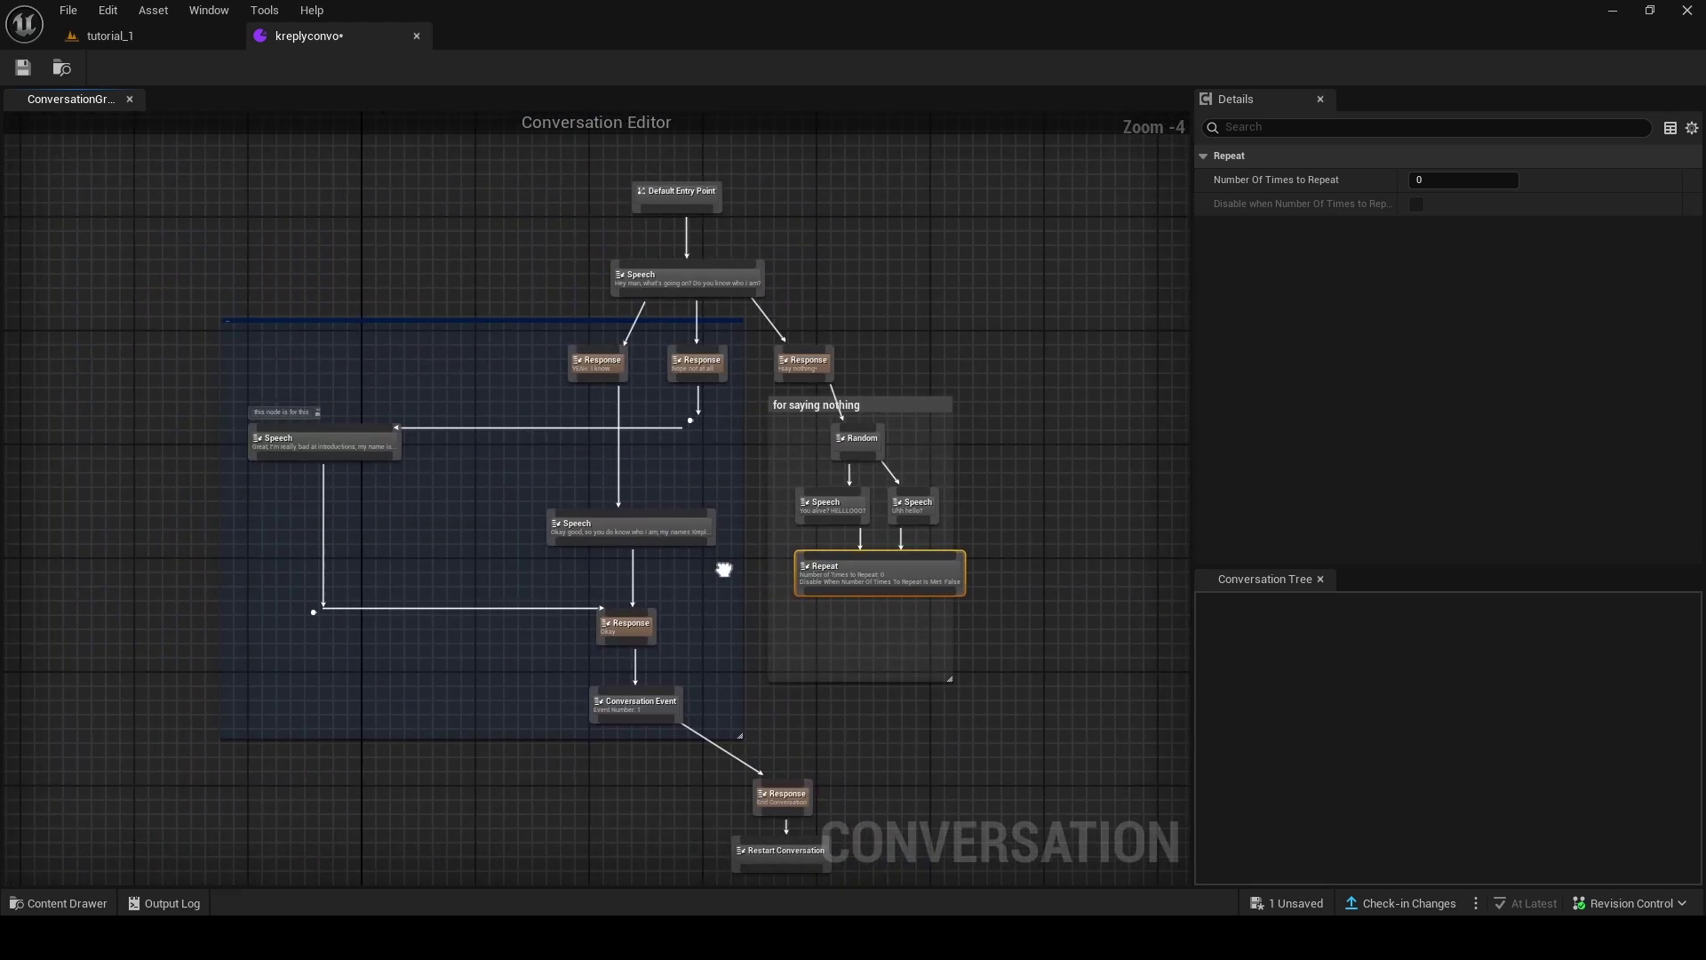
right_click(651, 562)
click(730, 666)
scroll(810, 505, down, 3)
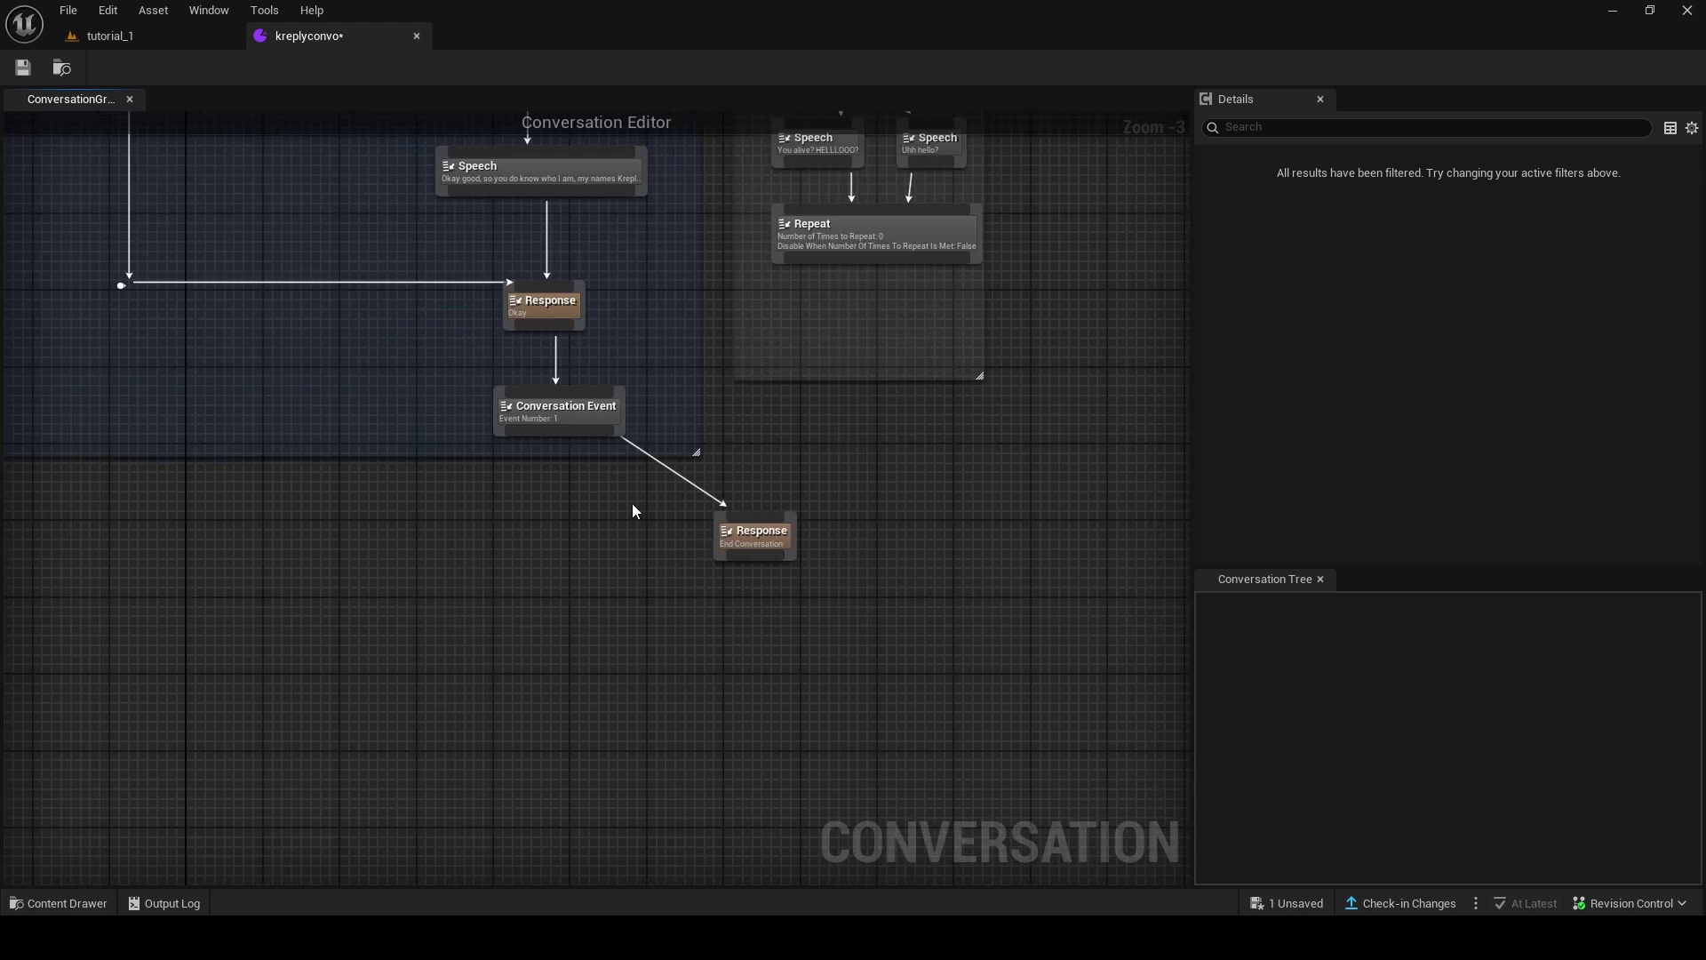
Add a Conversation Event node linked beneath the "End Conversation" response and set its event number to 5.
right_click(743, 609)
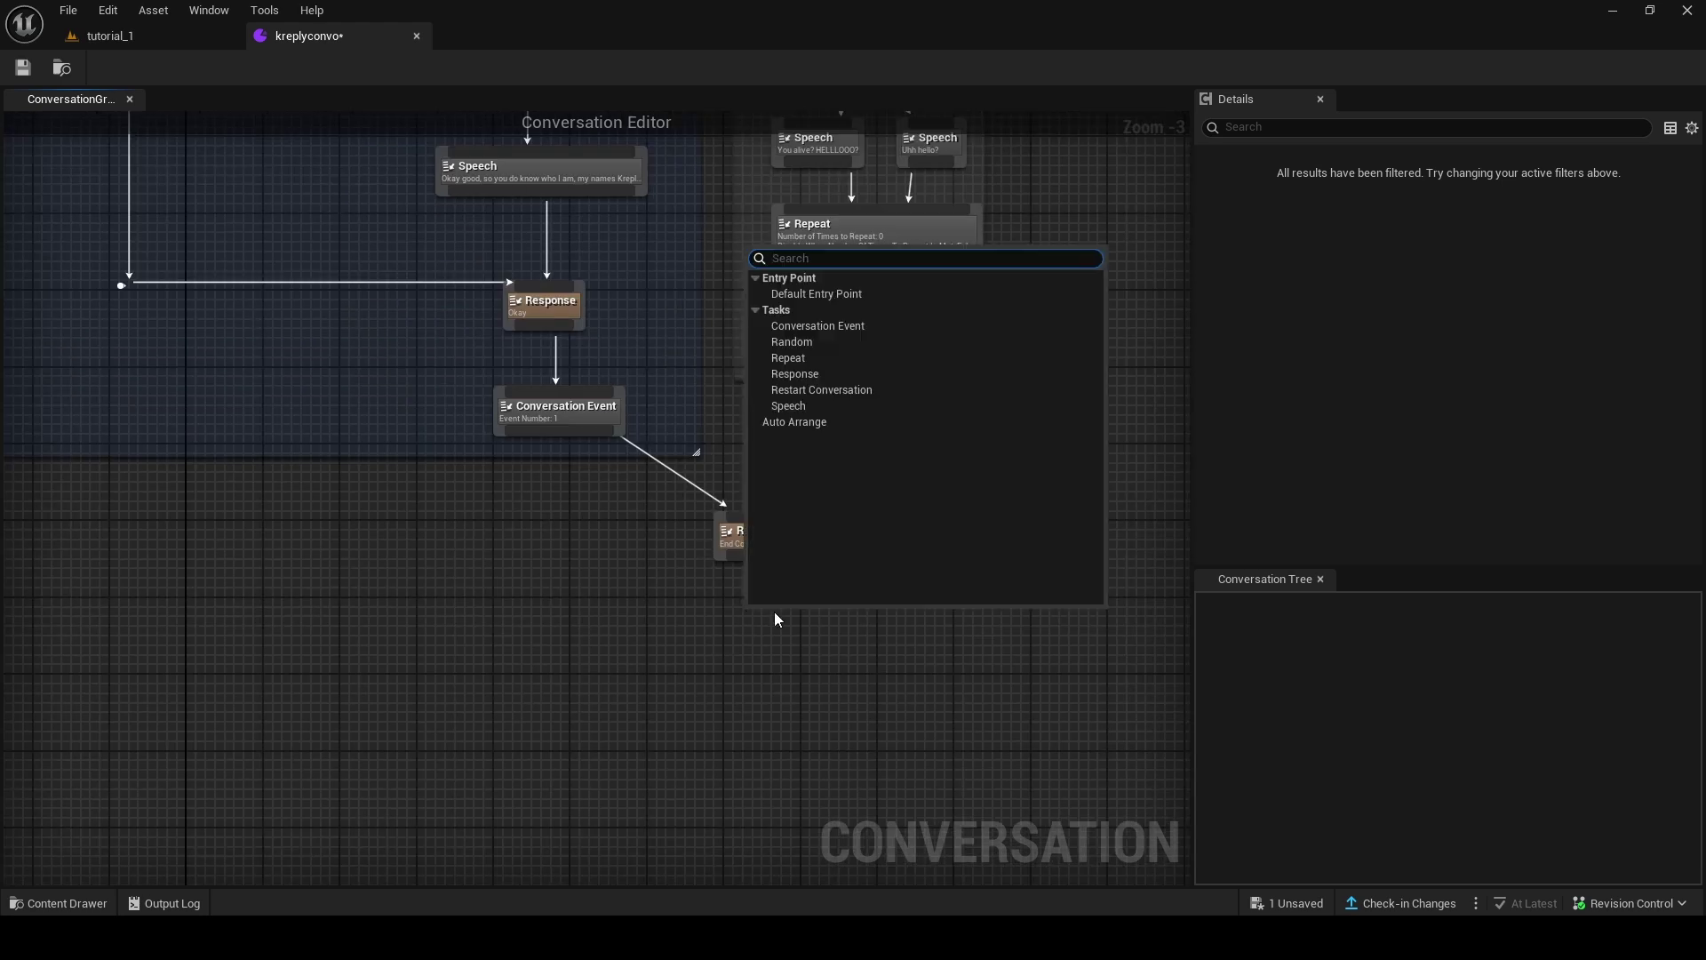
click(809, 325)
scroll(818, 542, up, 3)
drag(686, 441, 684, 528)
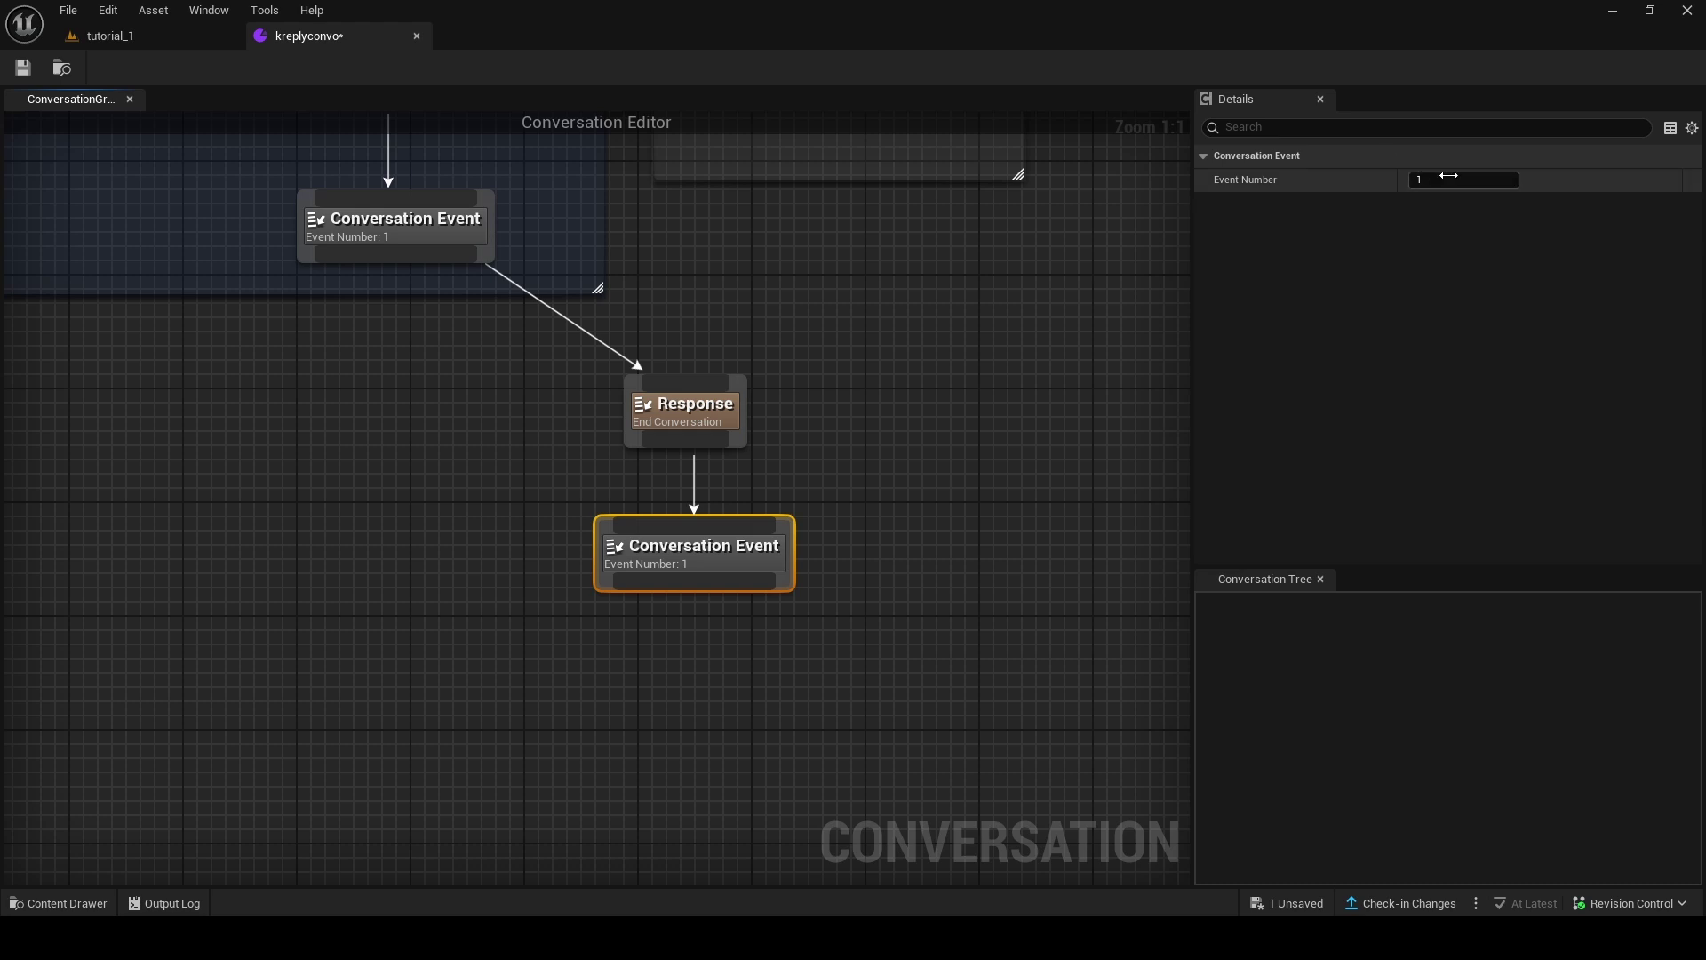
drag(1448, 175, 1475, 176)
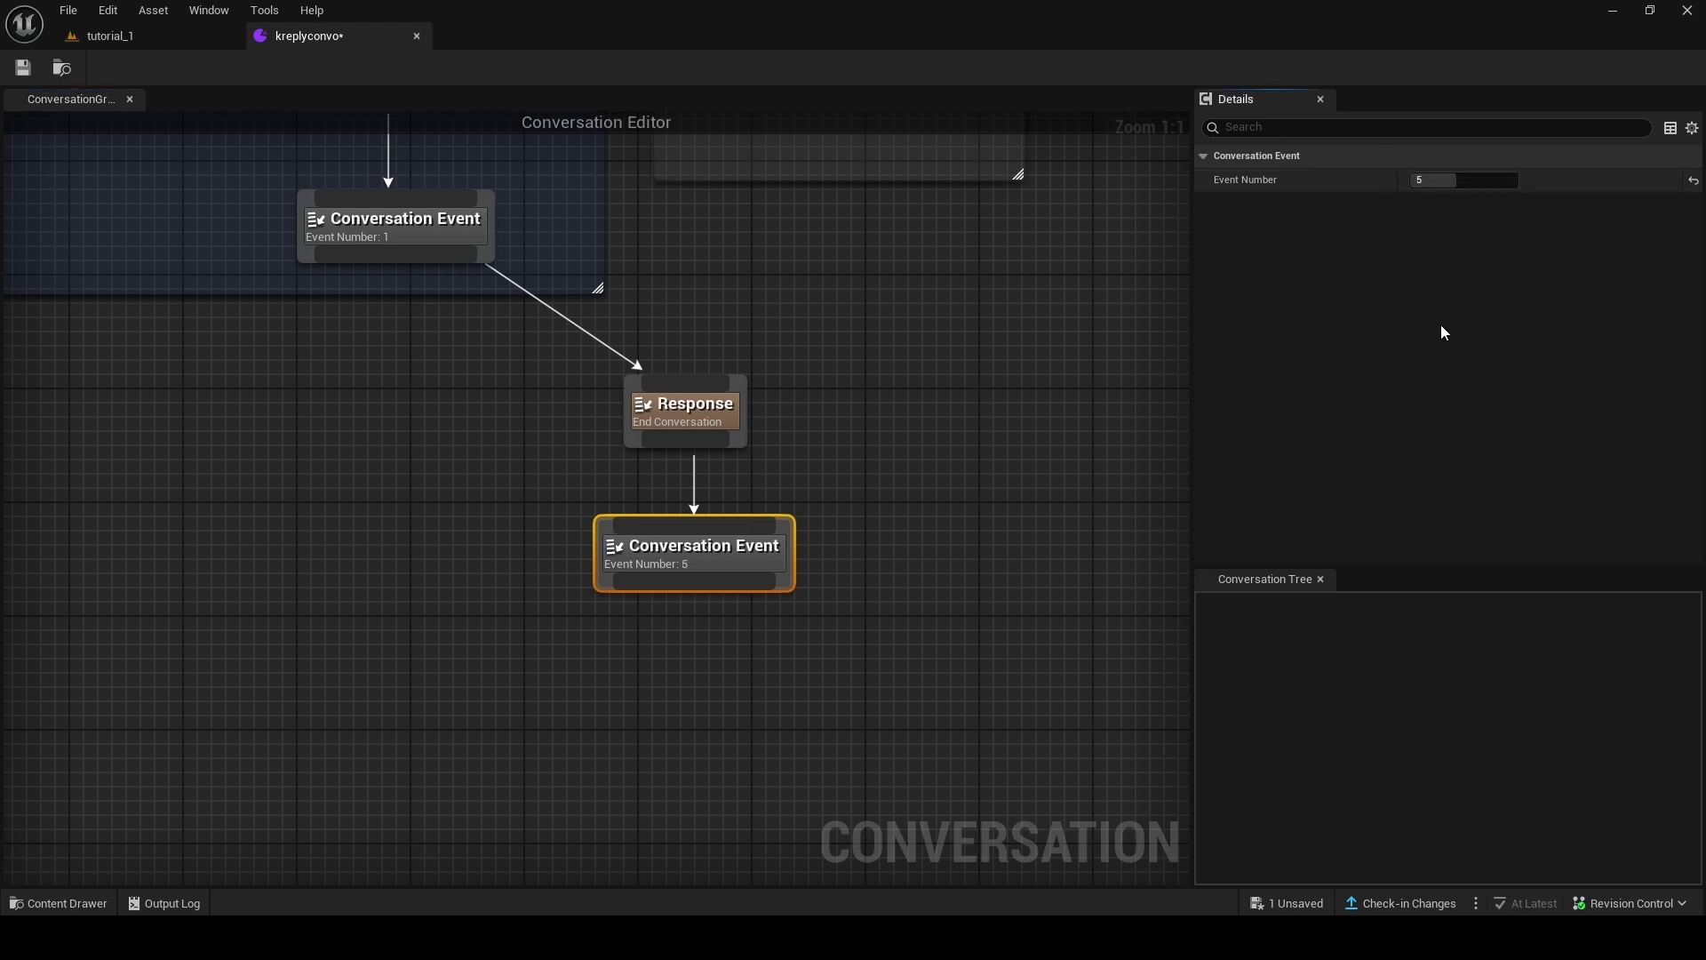
In the tutorial_1 level, bind the Conversation Device's Exit Conversation function to its own On Conversation Event Five.
click(169, 34)
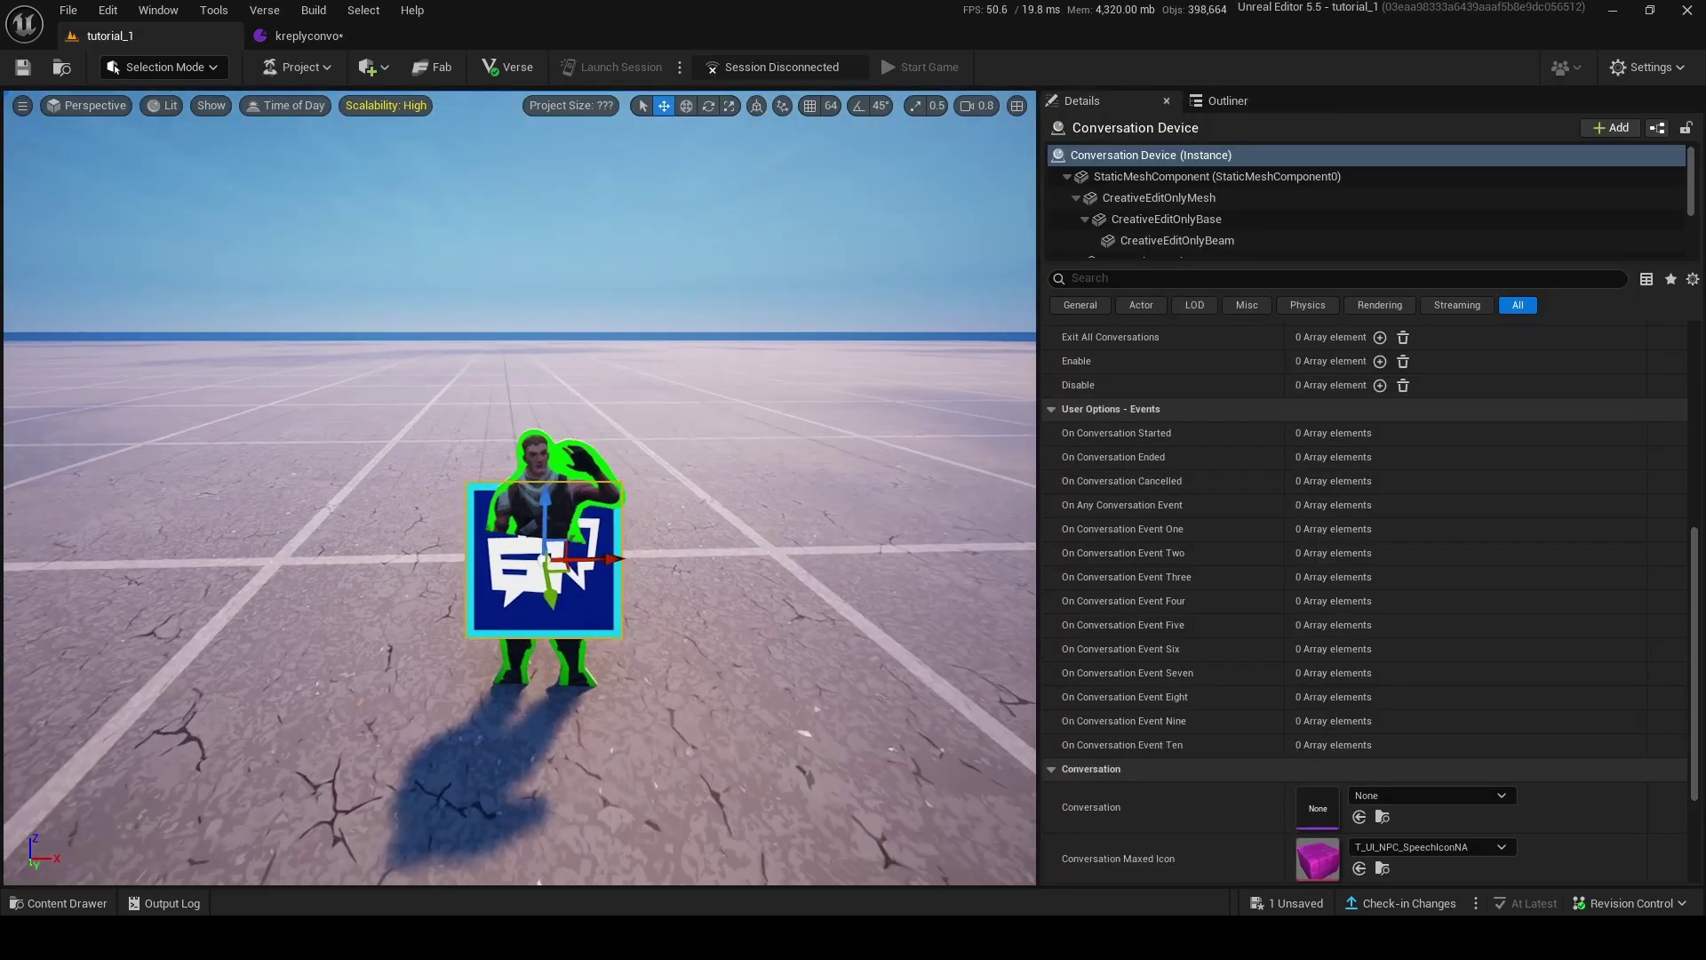
scroll(1156, 594, up, 4)
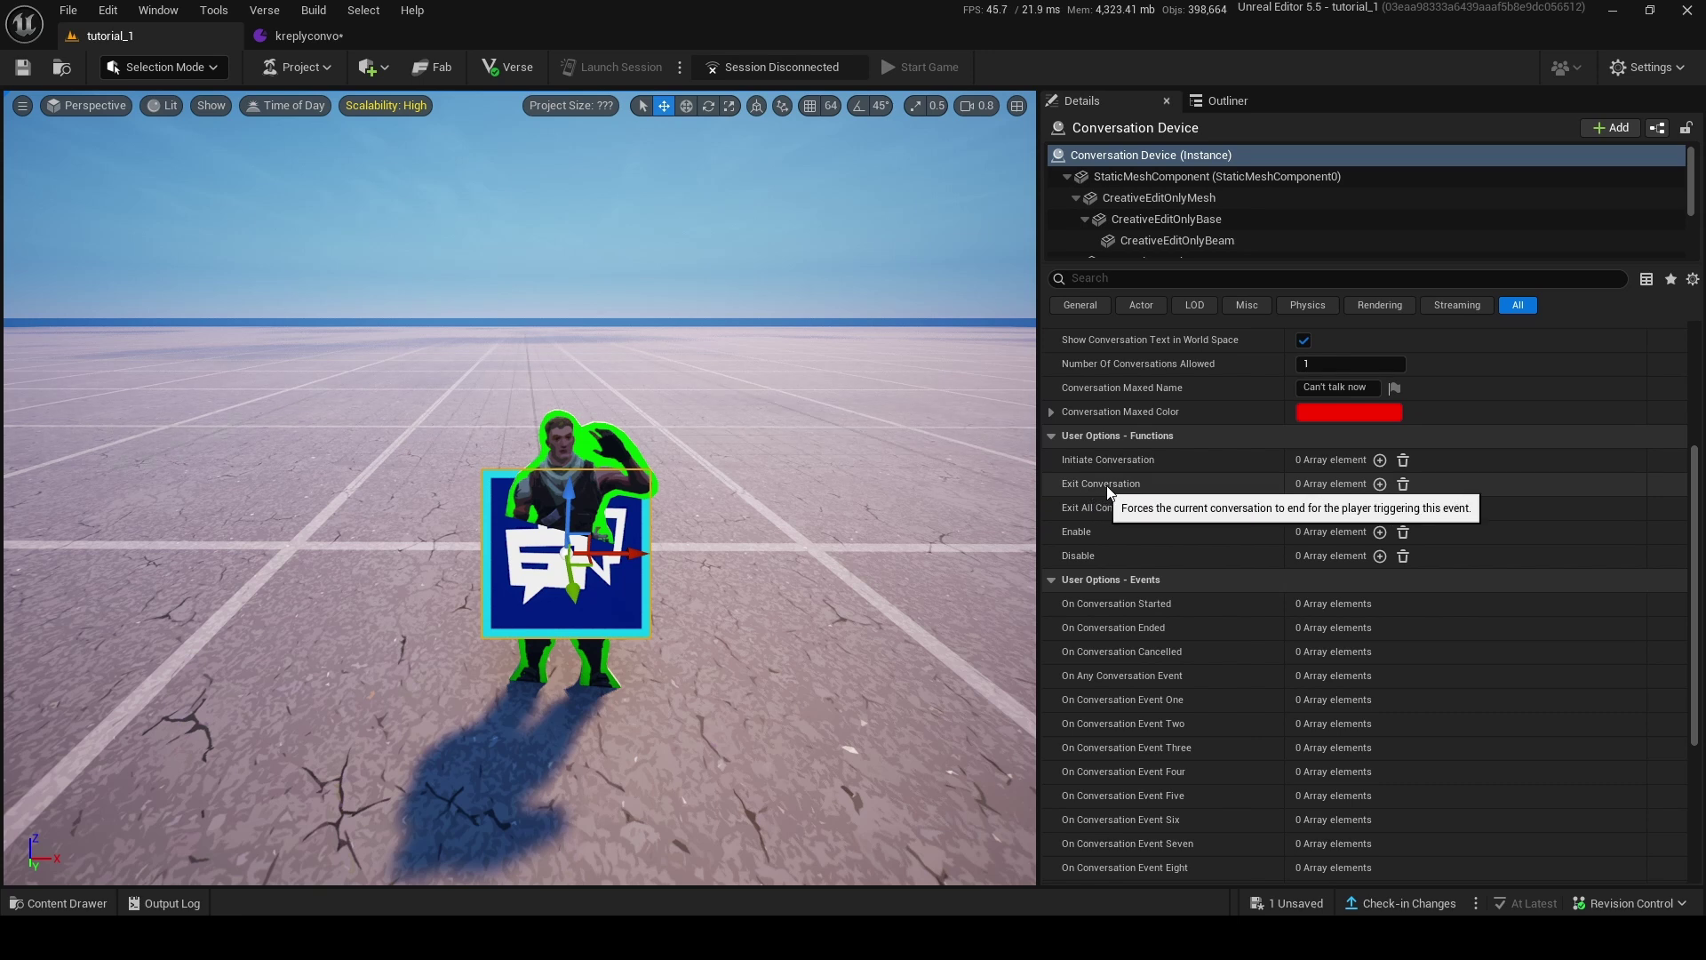
click(1379, 483)
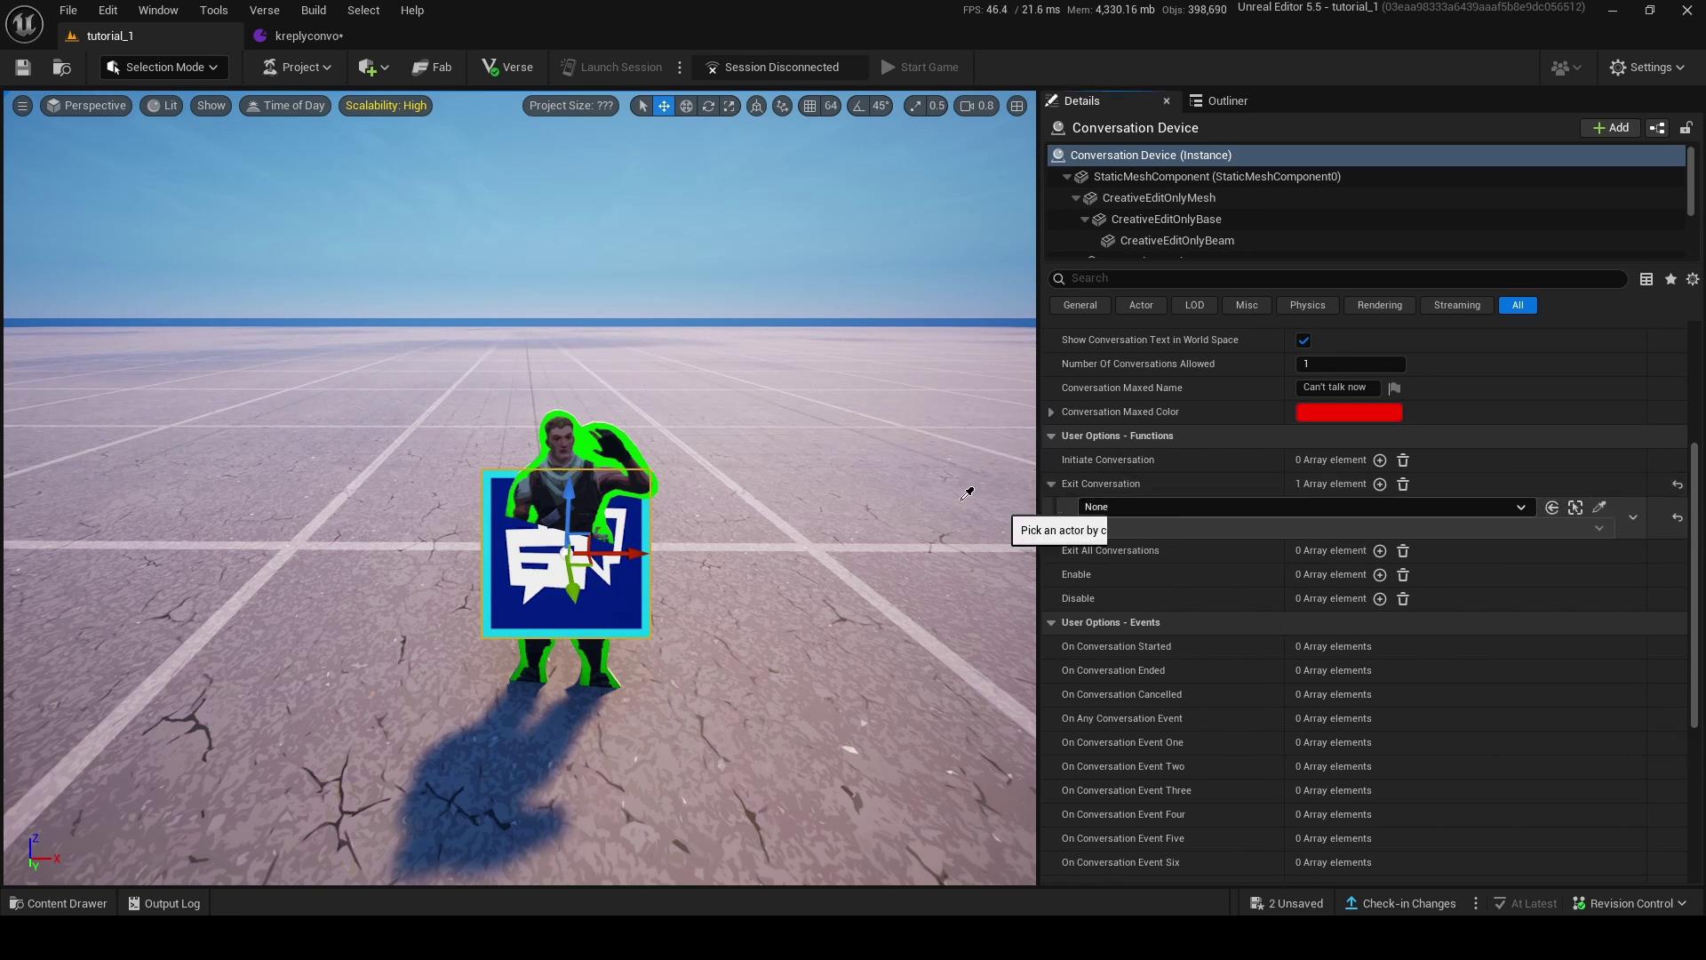
click(560, 582)
click(1129, 528)
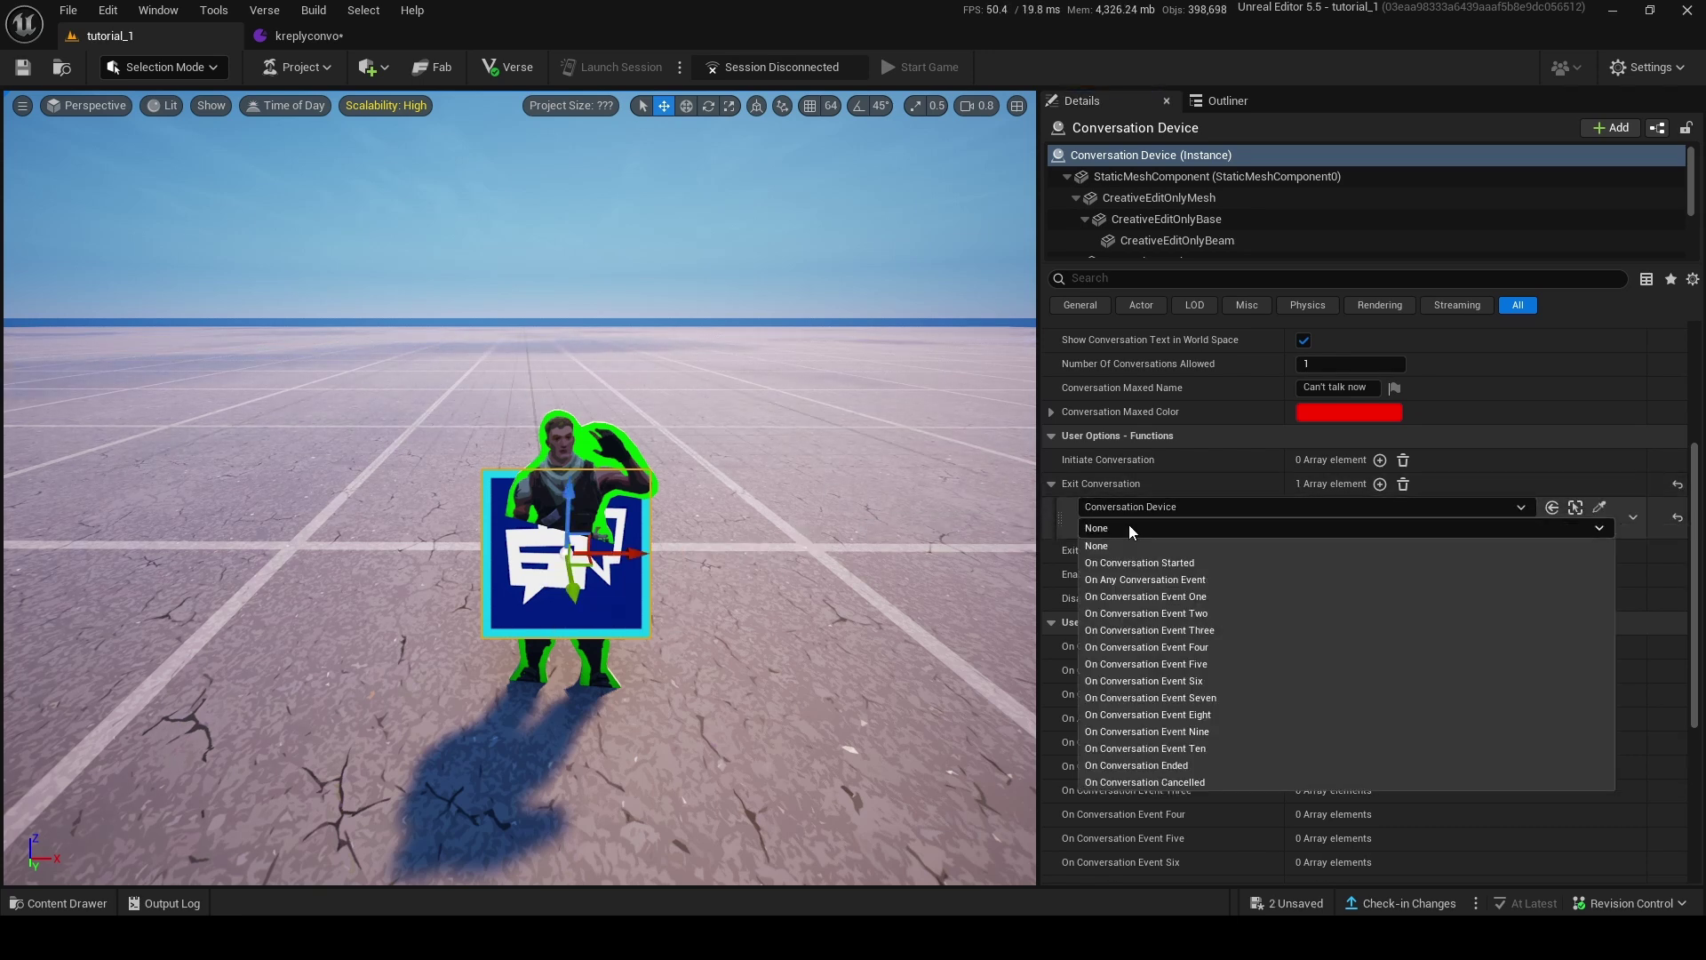
click(1212, 667)
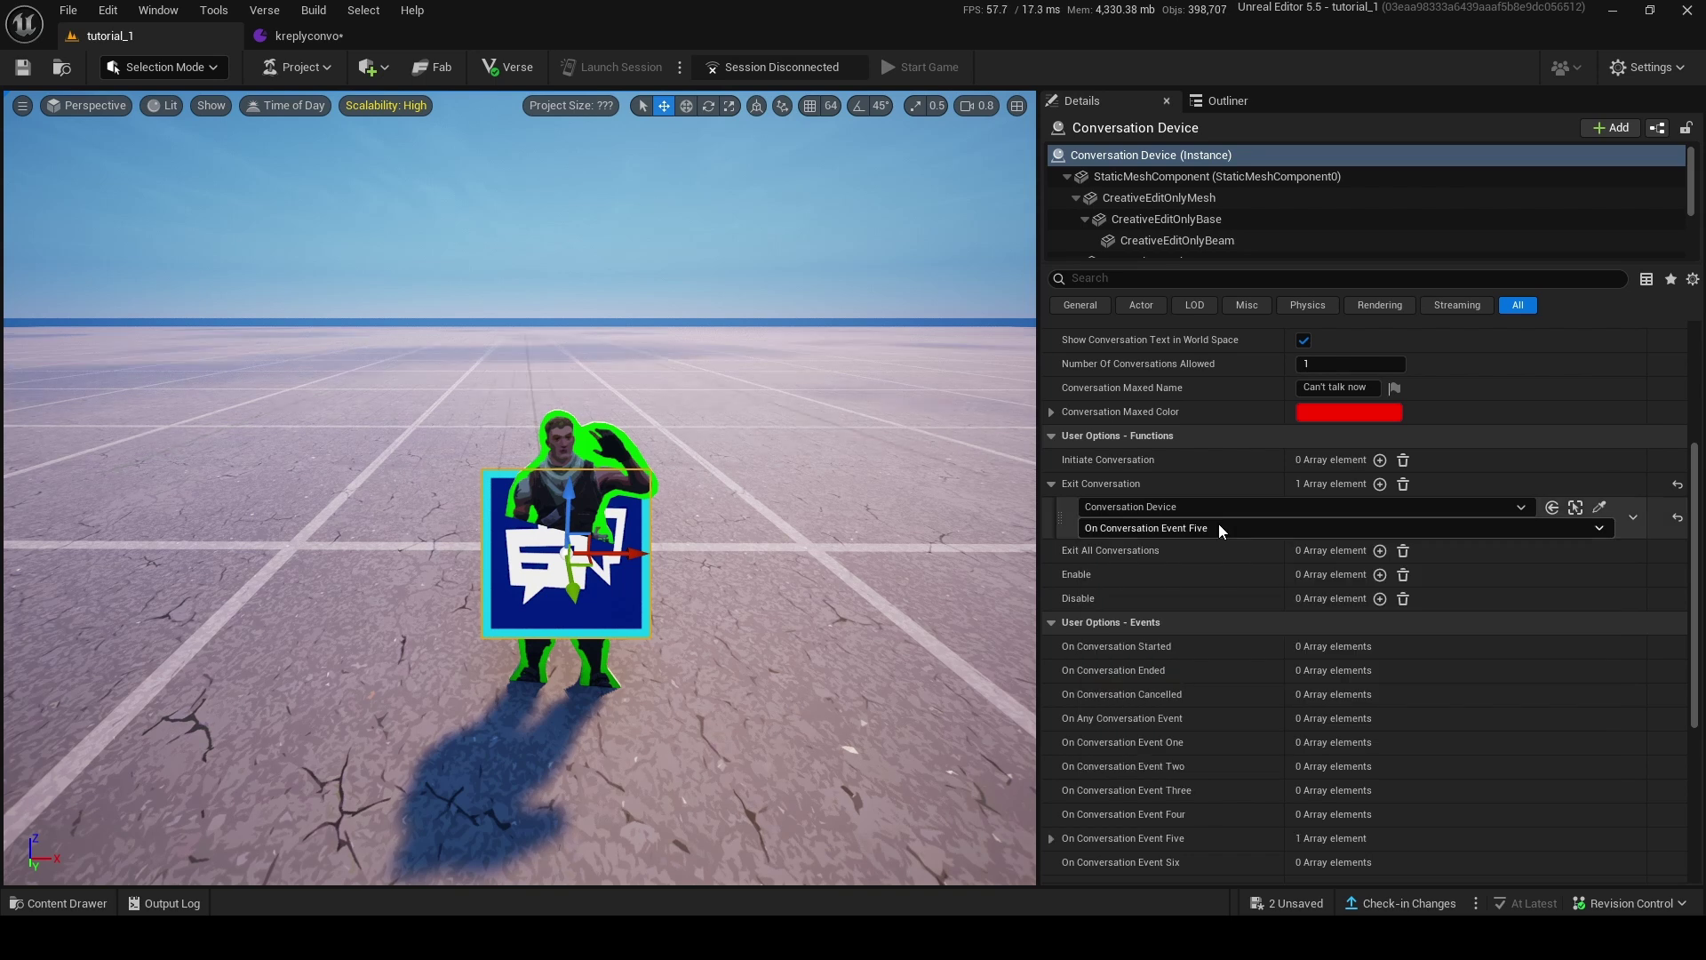
In the kreplyconvo graph, set the Repeat node in the "for saying nothing" comment box to repeat 1 time.
click(298, 38)
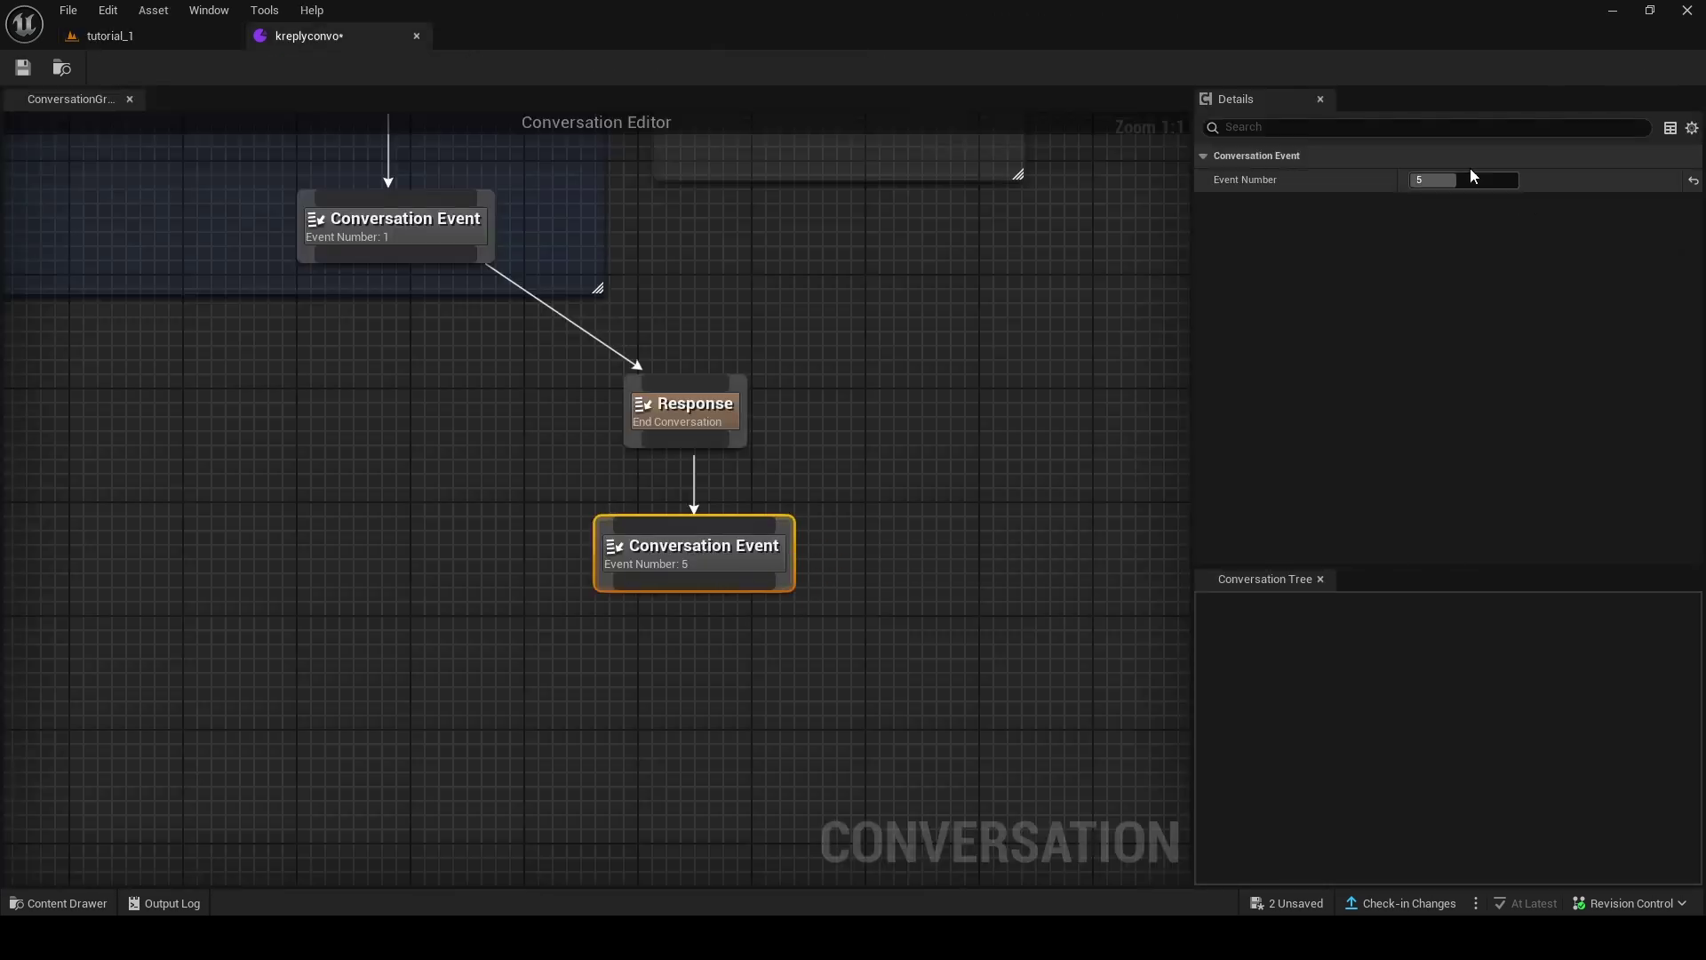
scroll(792, 369, down, 7)
scroll(796, 576, up, 5)
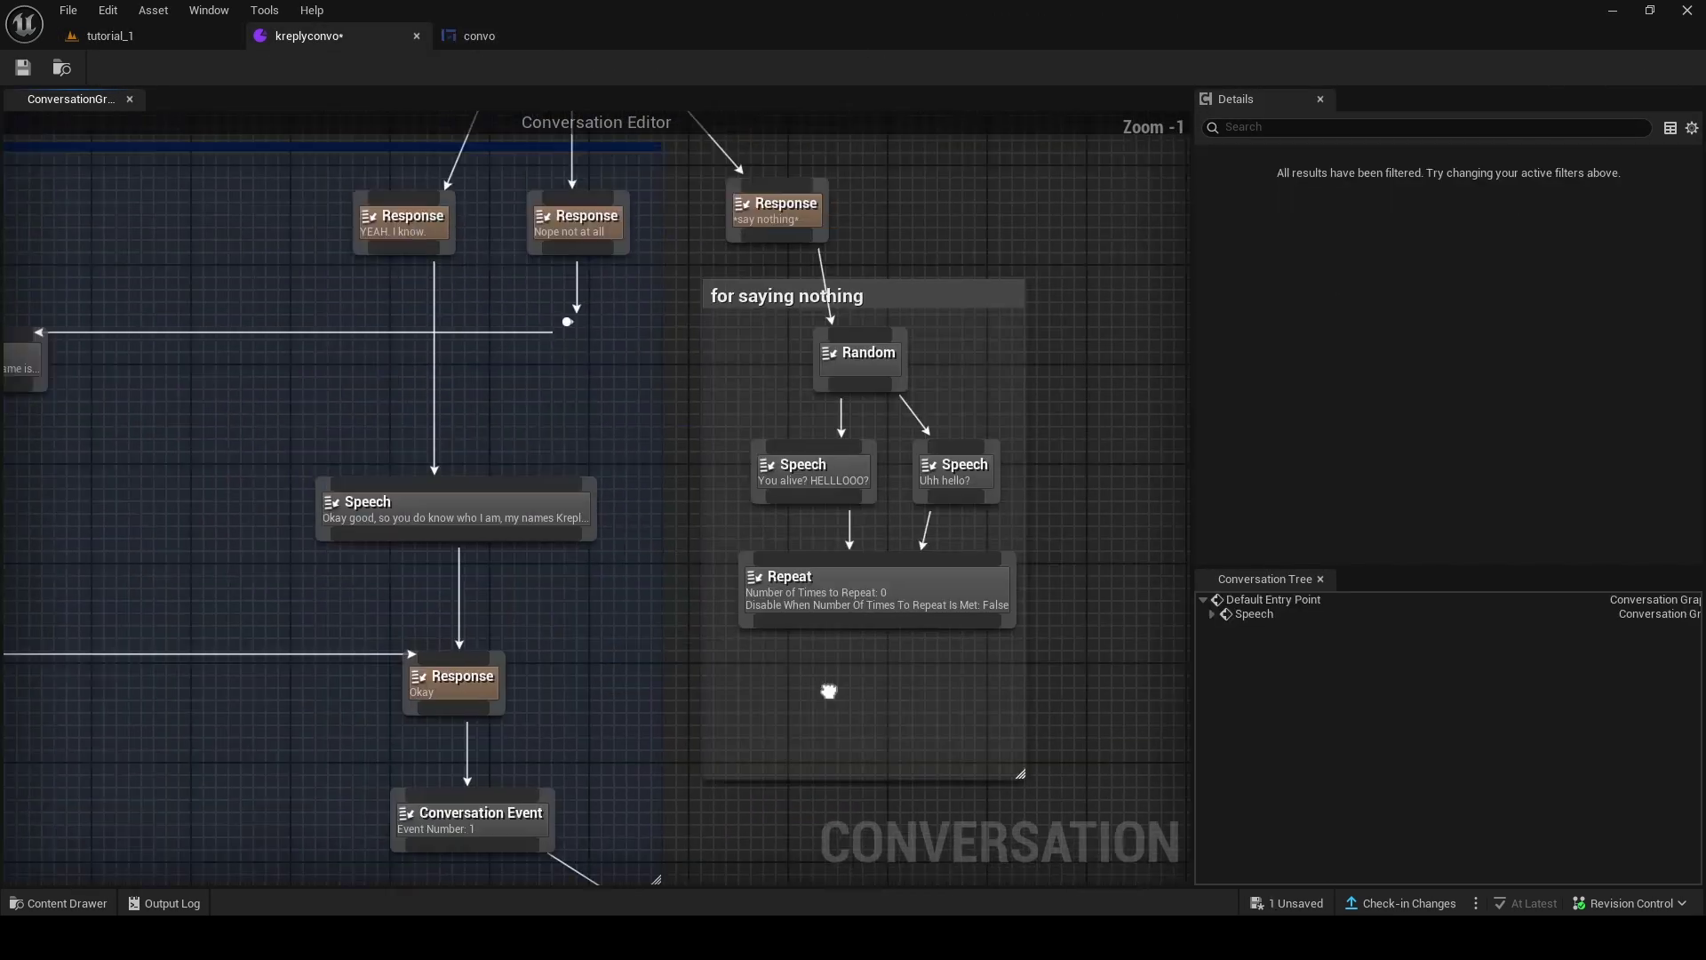
right_drag(836, 600, 877, 781)
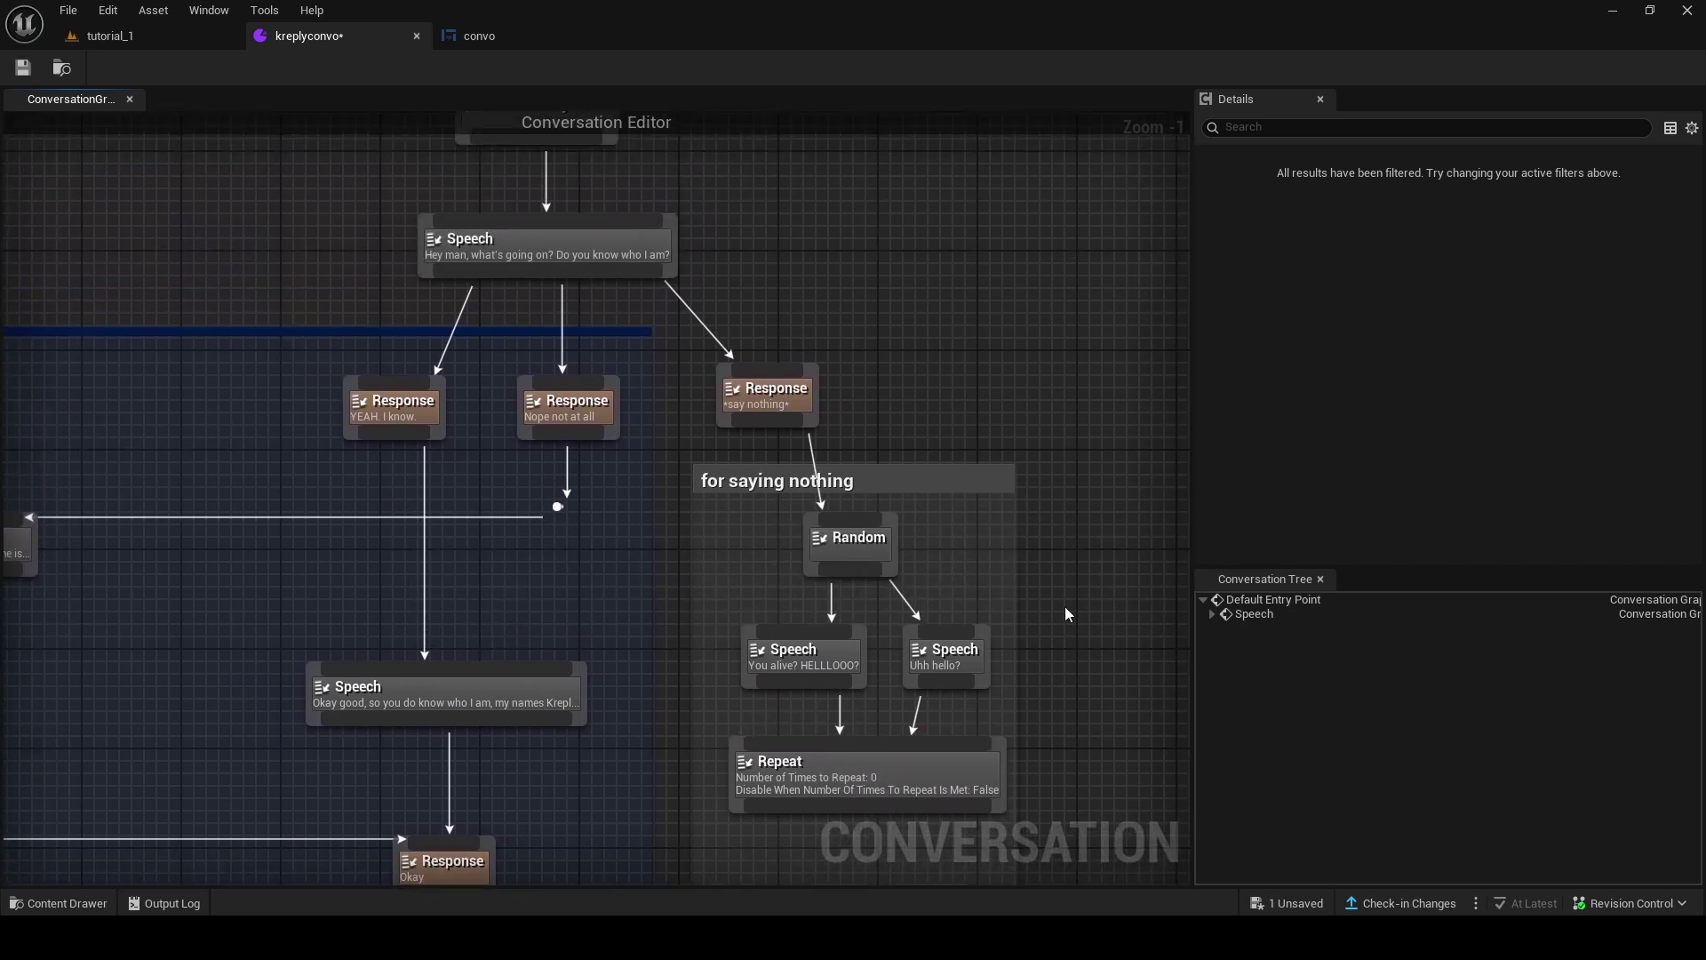
right_drag(858, 543, 758, 335)
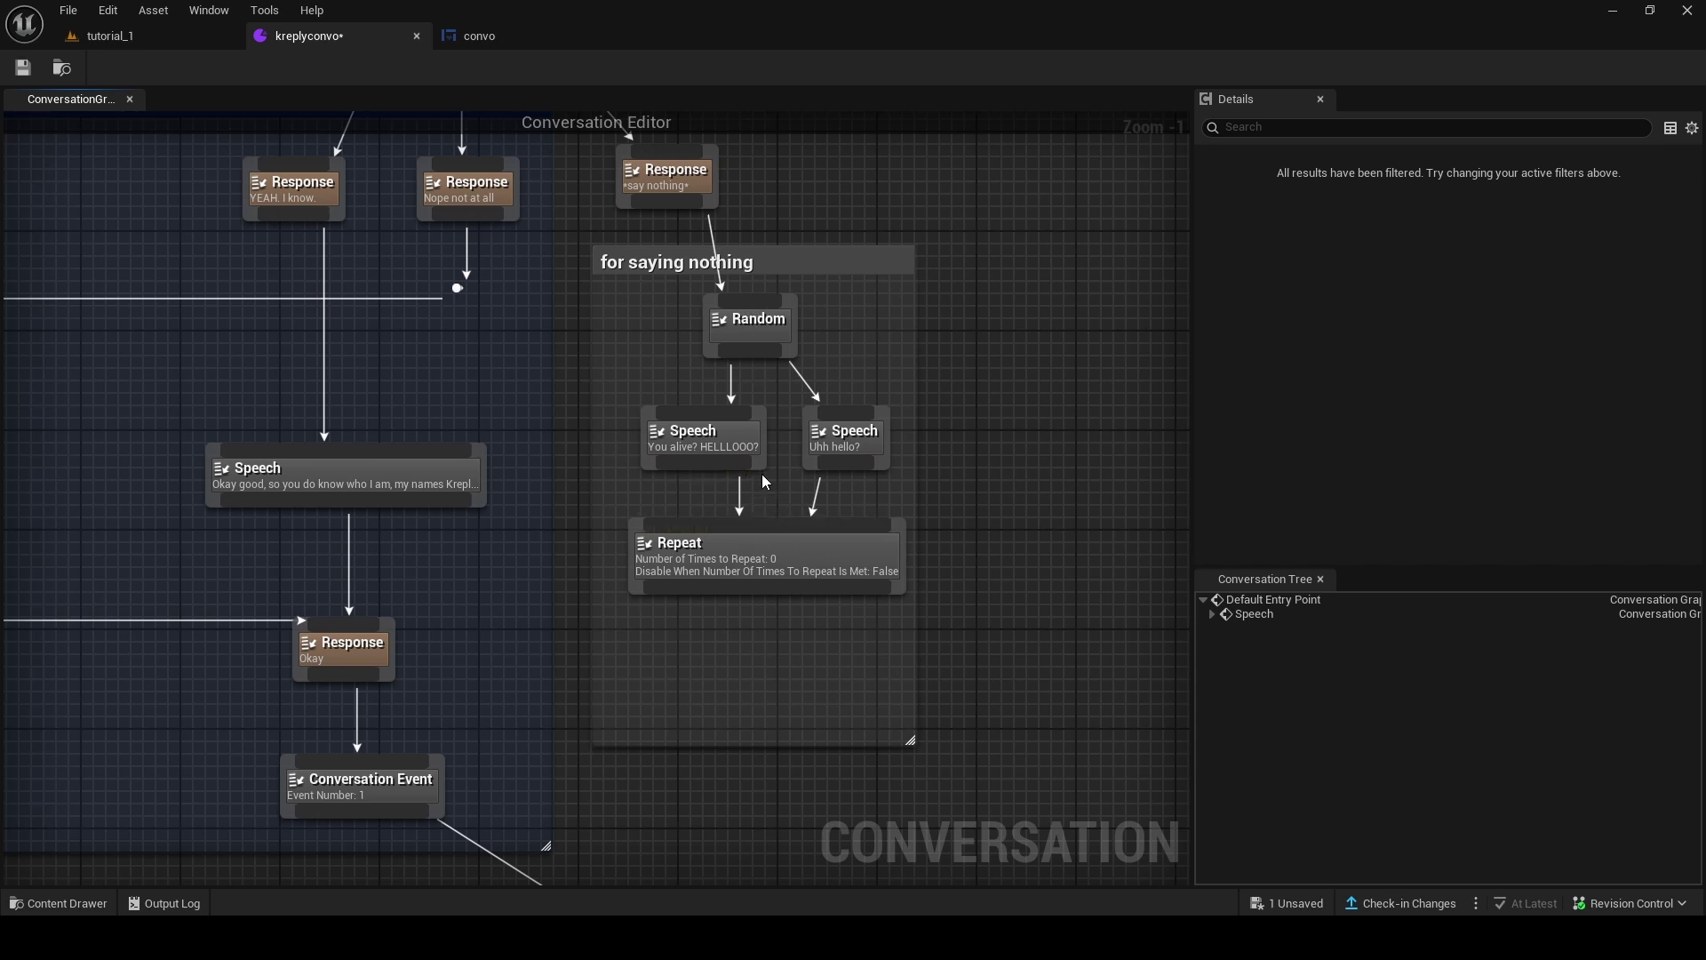
click(835, 533)
right_drag(926, 506, 887, 568)
right_drag(865, 716, 899, 637)
drag(1451, 175, 1471, 199)
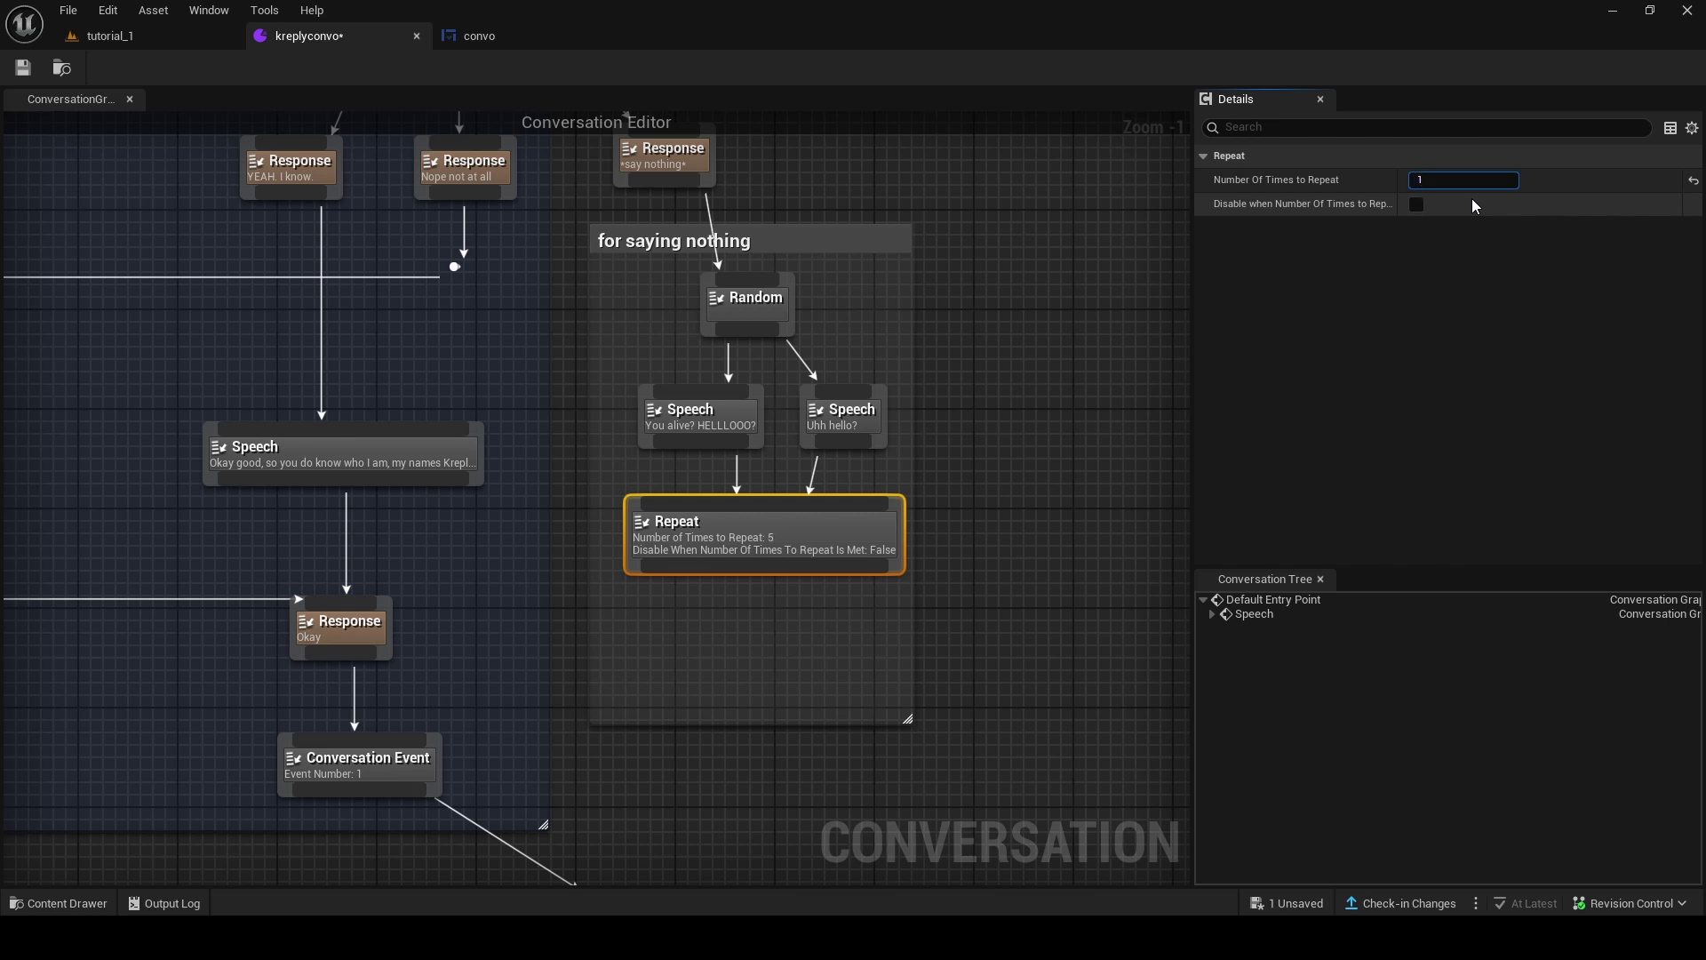
click(1468, 247)
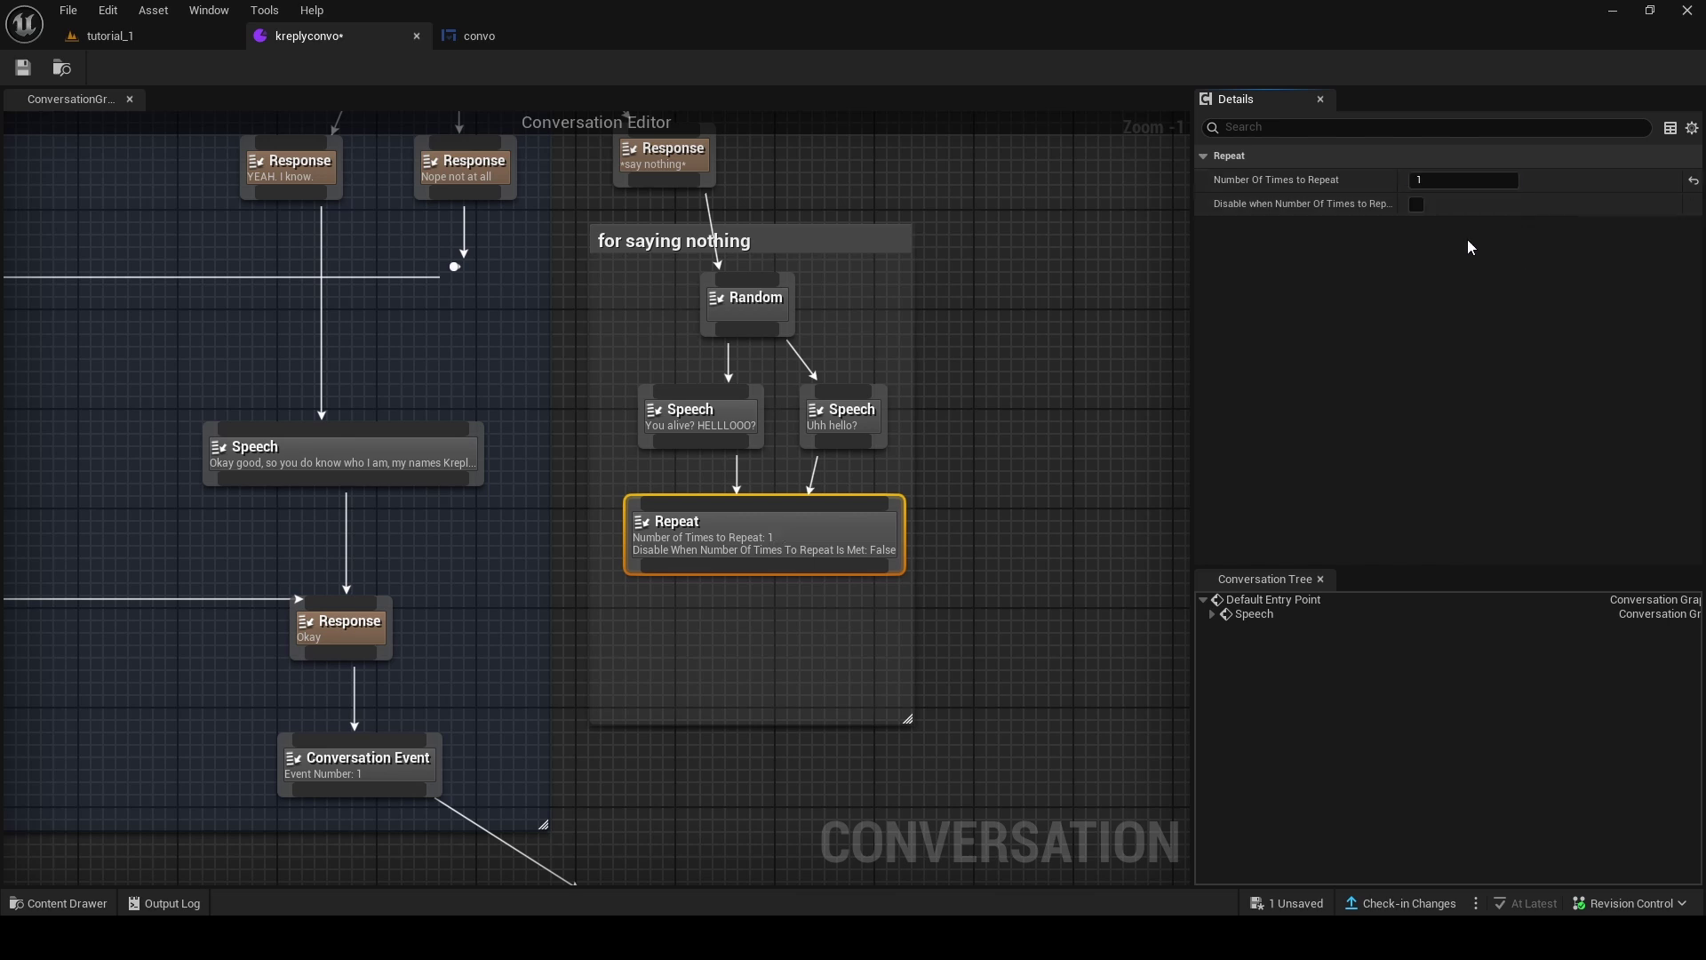
Duplicate the Conversation Event with event number 5 into the "for saying nothing" box and link it beneath the Repeat node.
right_drag(813, 380, 811, 332)
click(966, 410)
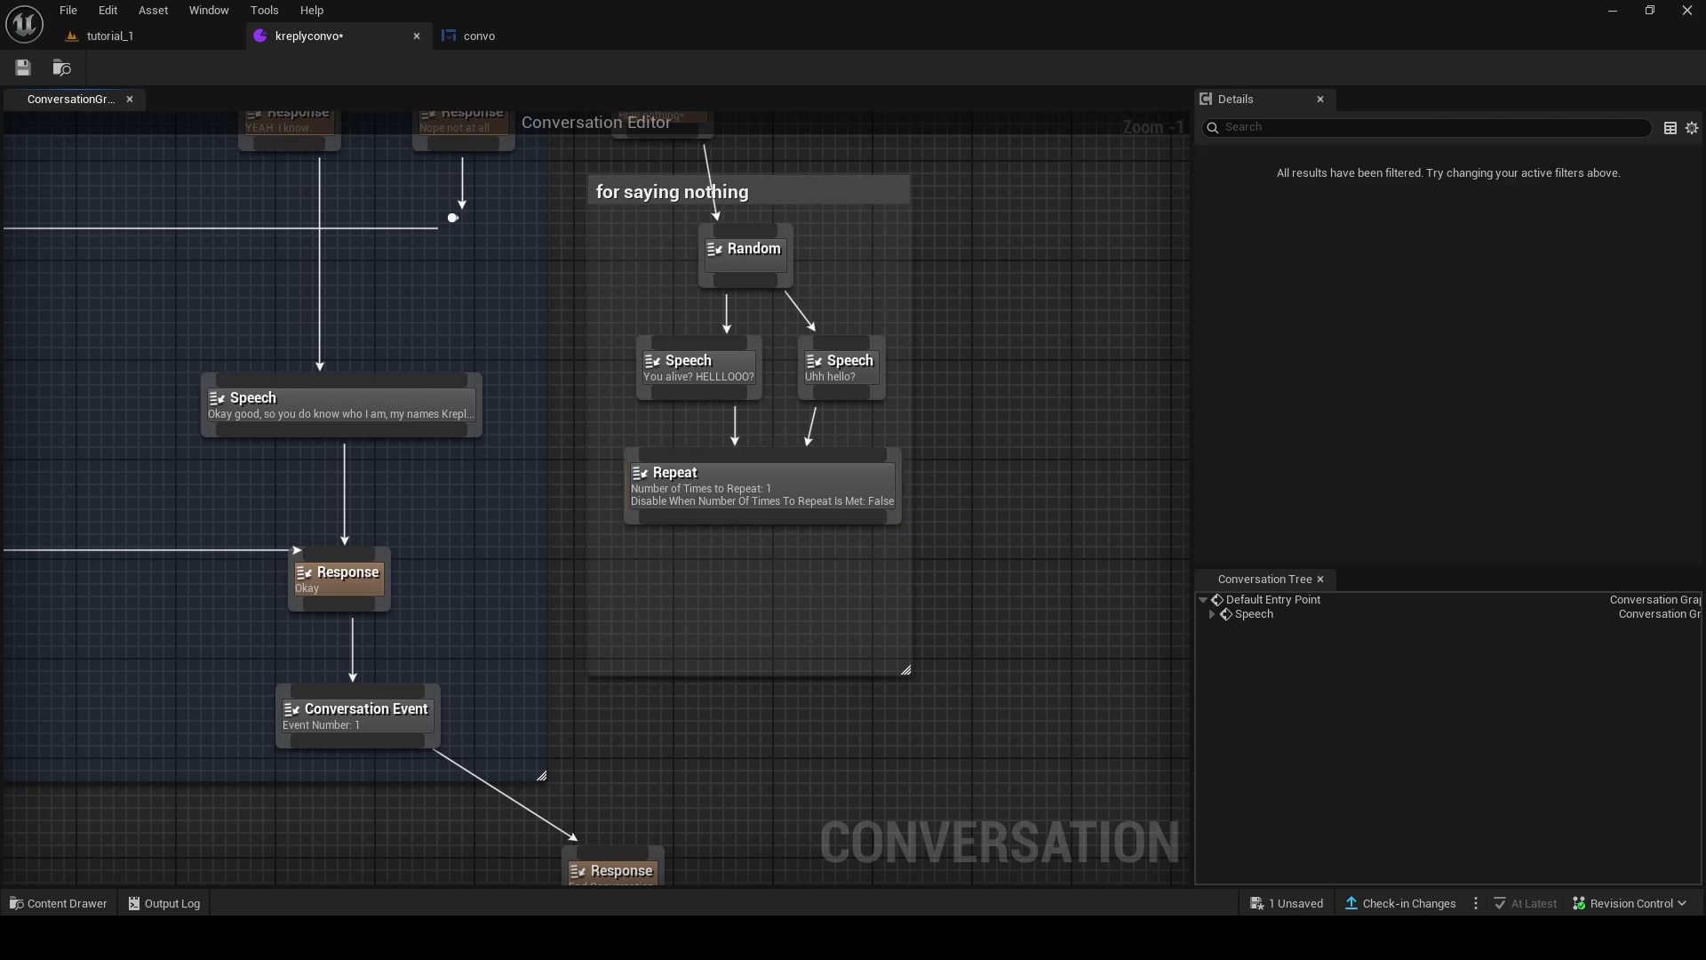
right_drag(983, 433, 976, 174)
right_drag(717, 602, 708, 651)
click(618, 798)
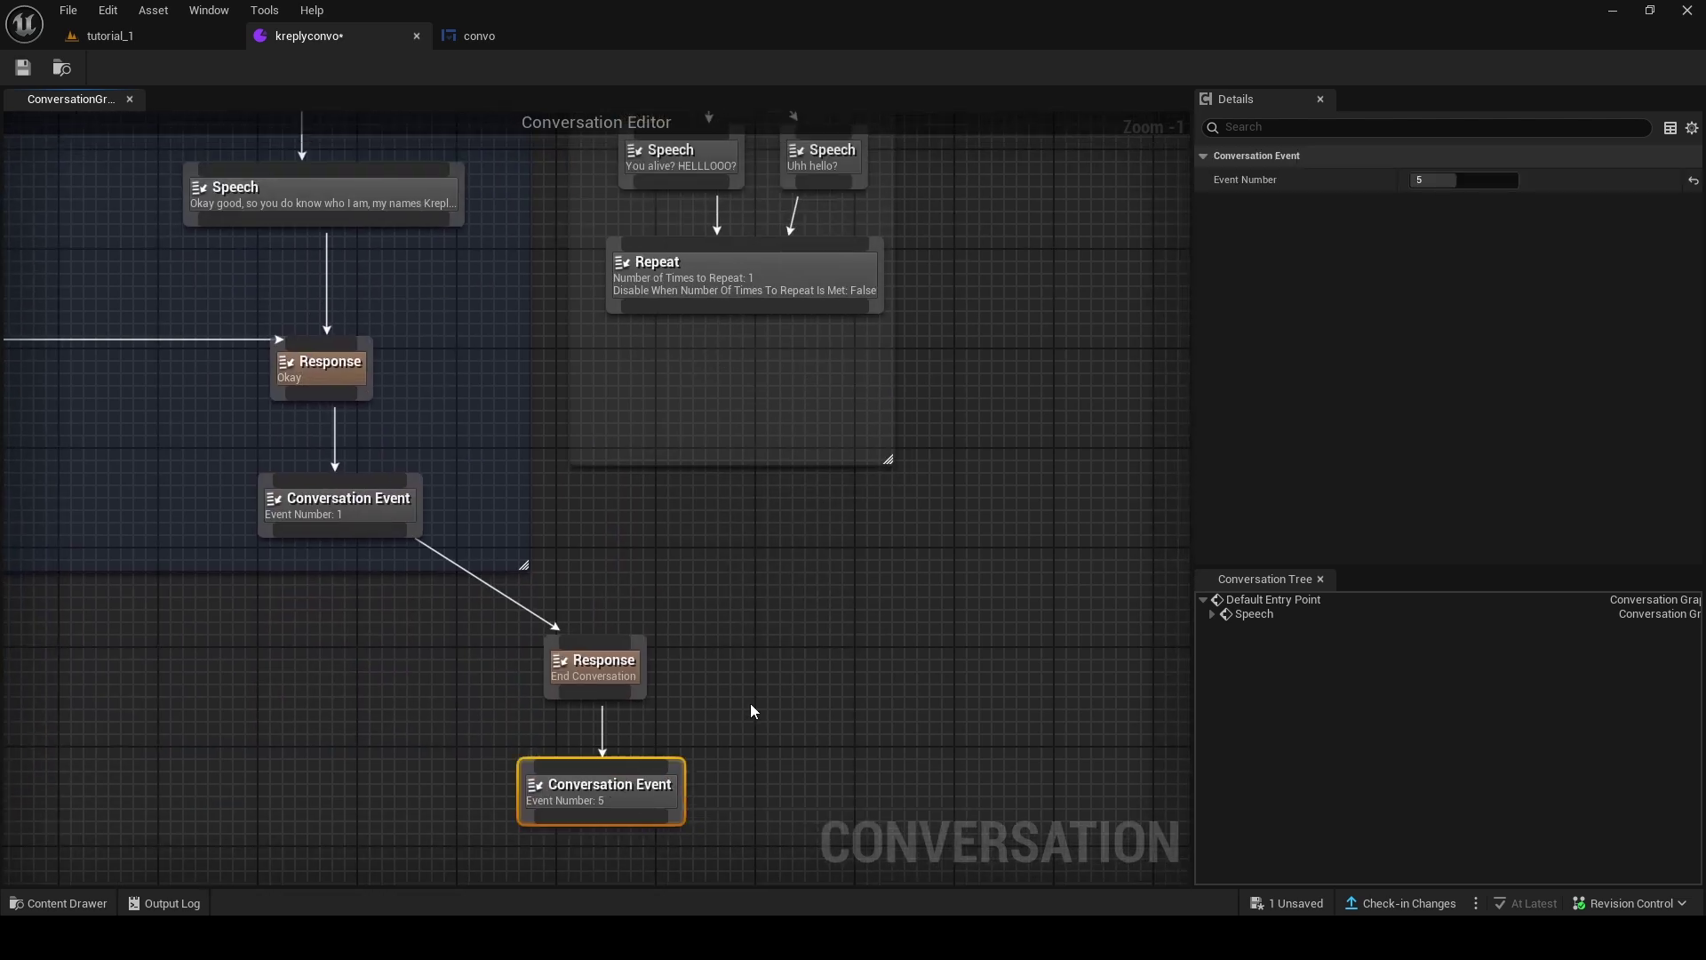
key(ctrl+v)
drag(782, 615, 733, 393)
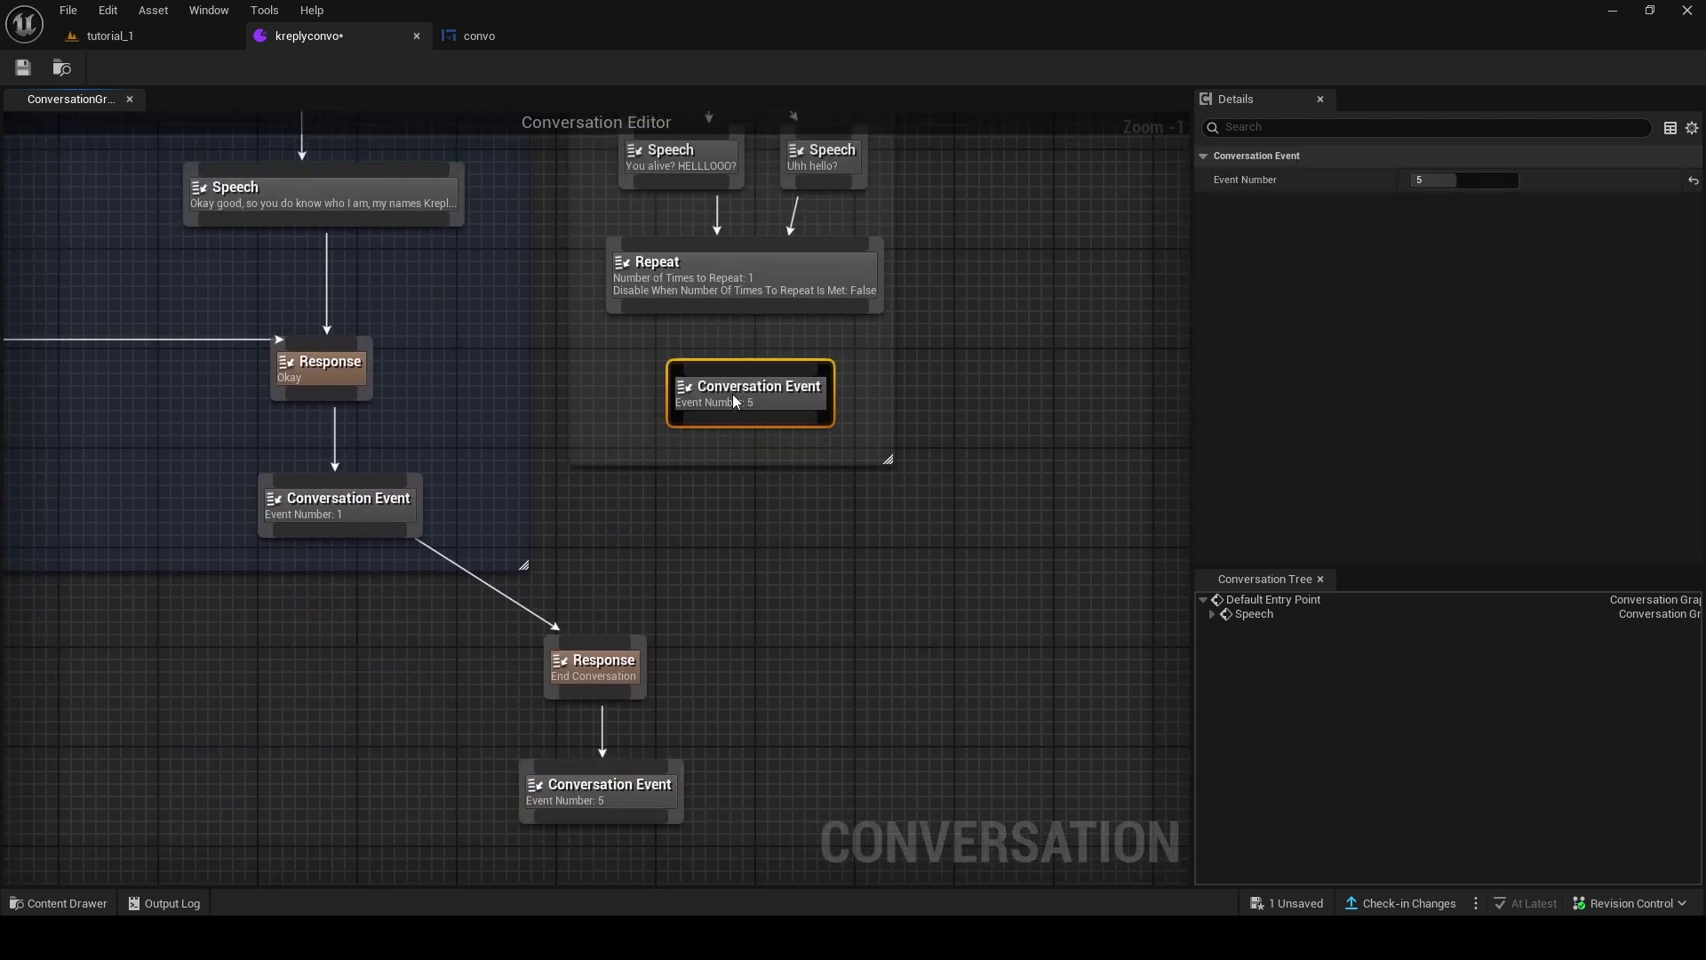
right_drag(757, 329, 739, 374)
drag(736, 352, 732, 412)
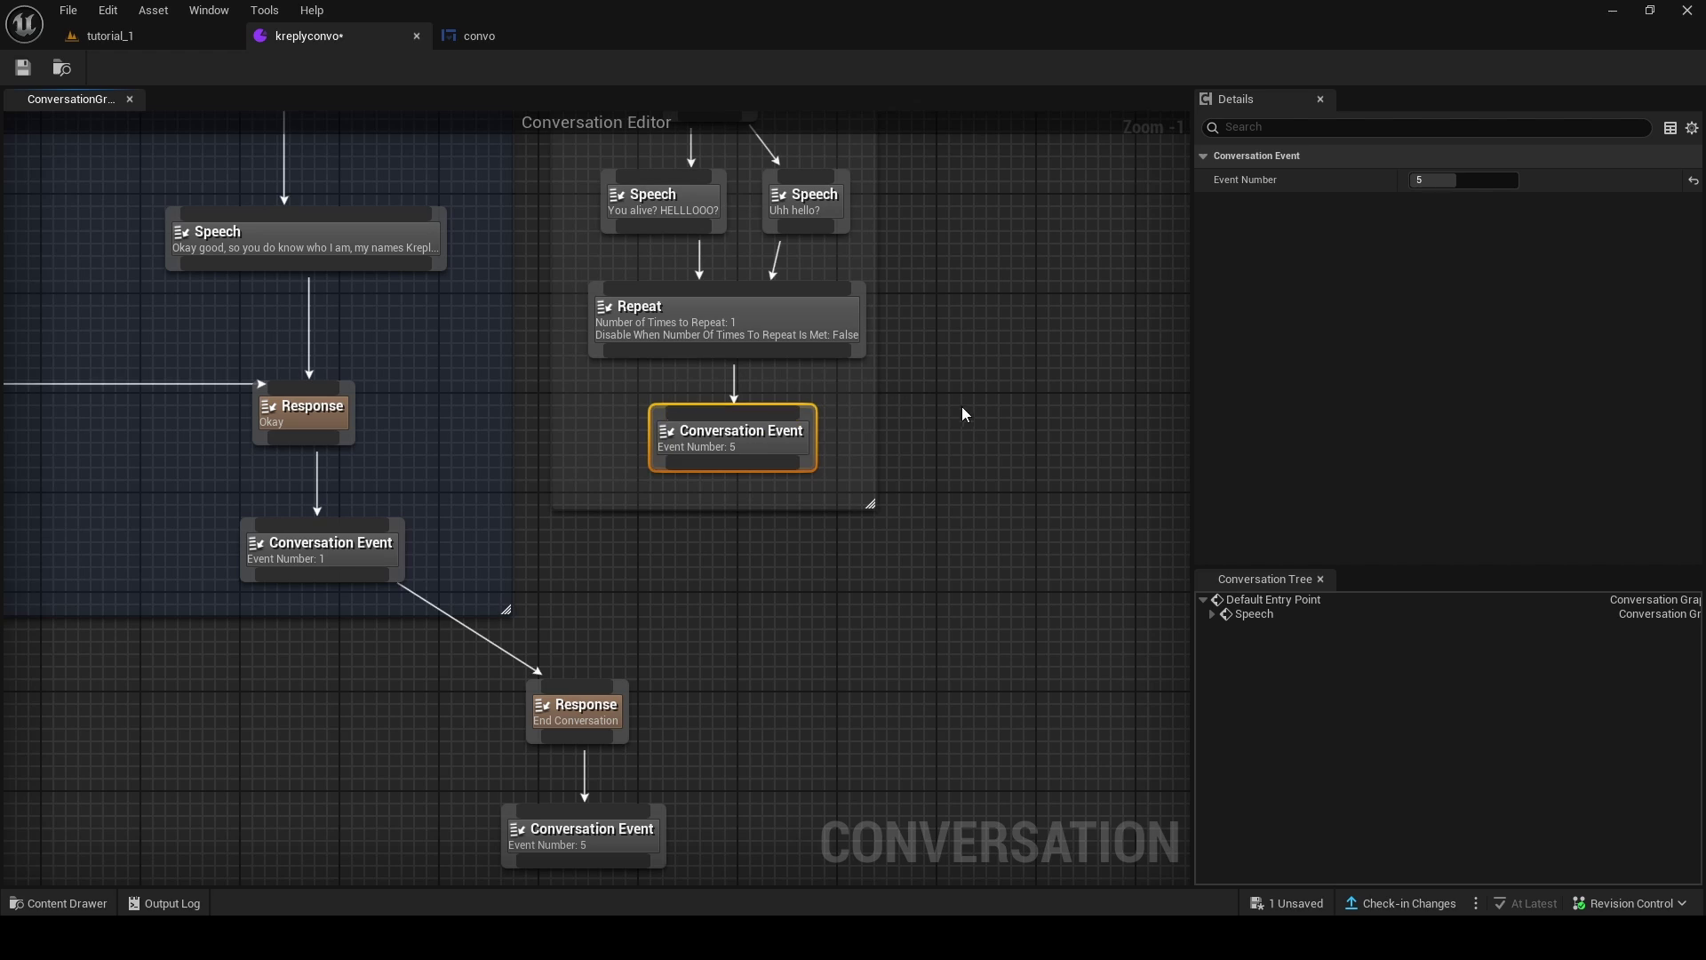
Place a Button device in front of the NPC in the level and set its interaction text to "Talk to Kreply".
right_drag(912, 379, 968, 576)
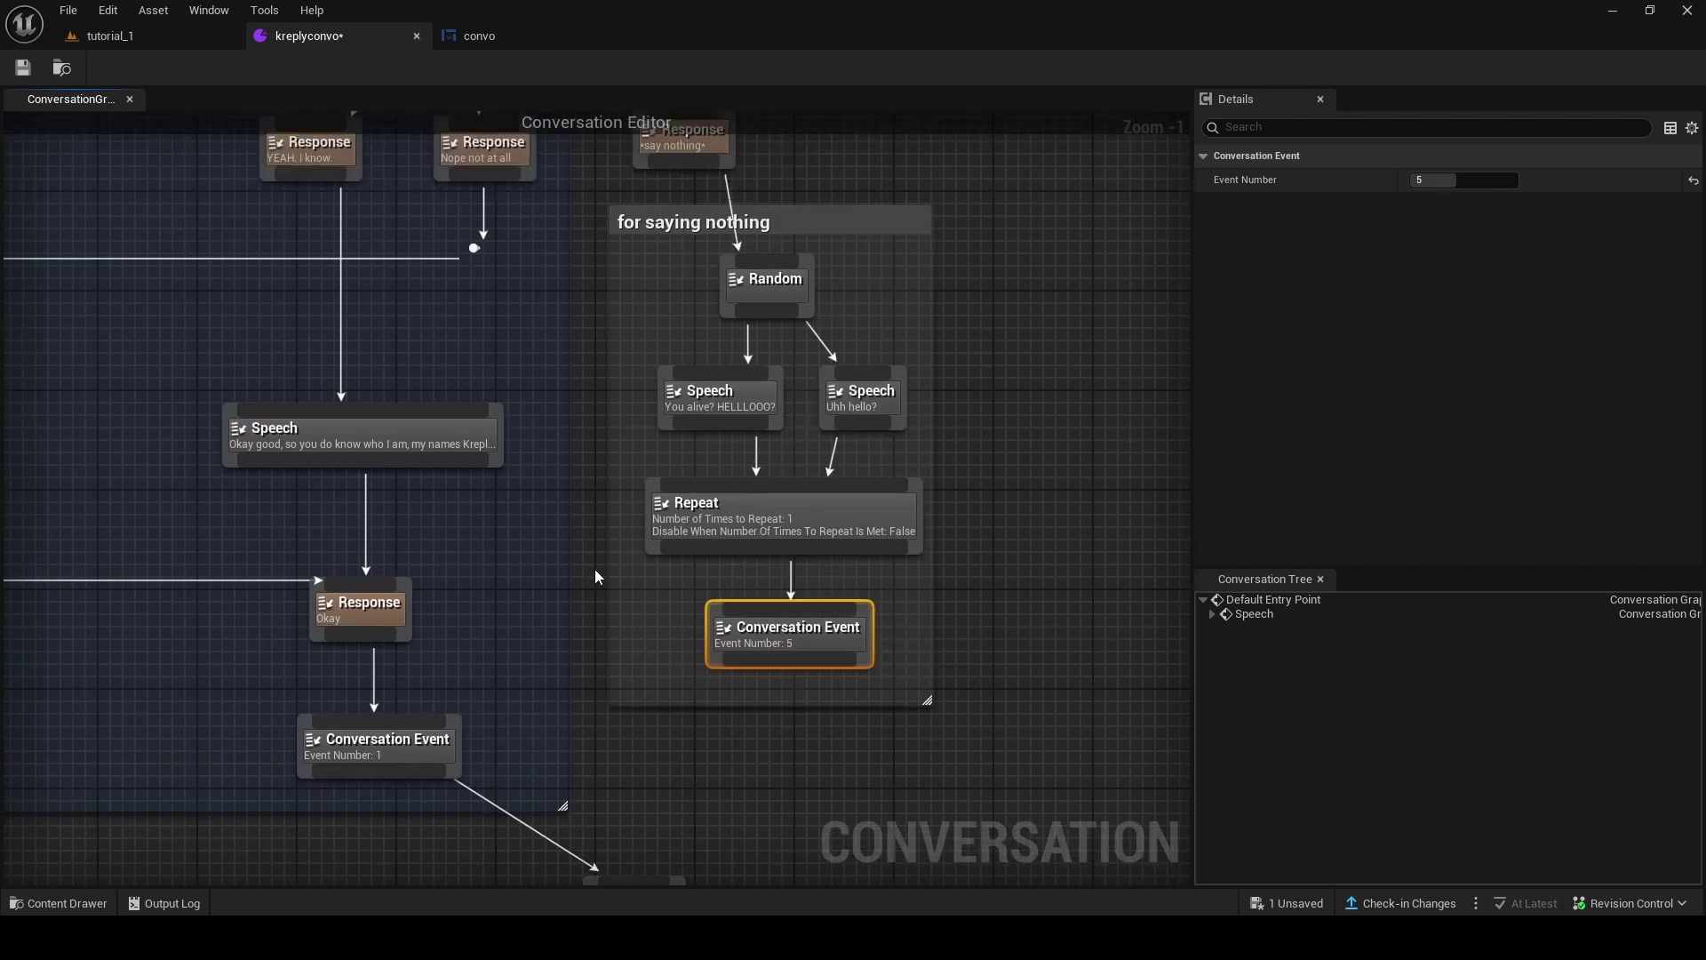
scroll(707, 626, down, 4)
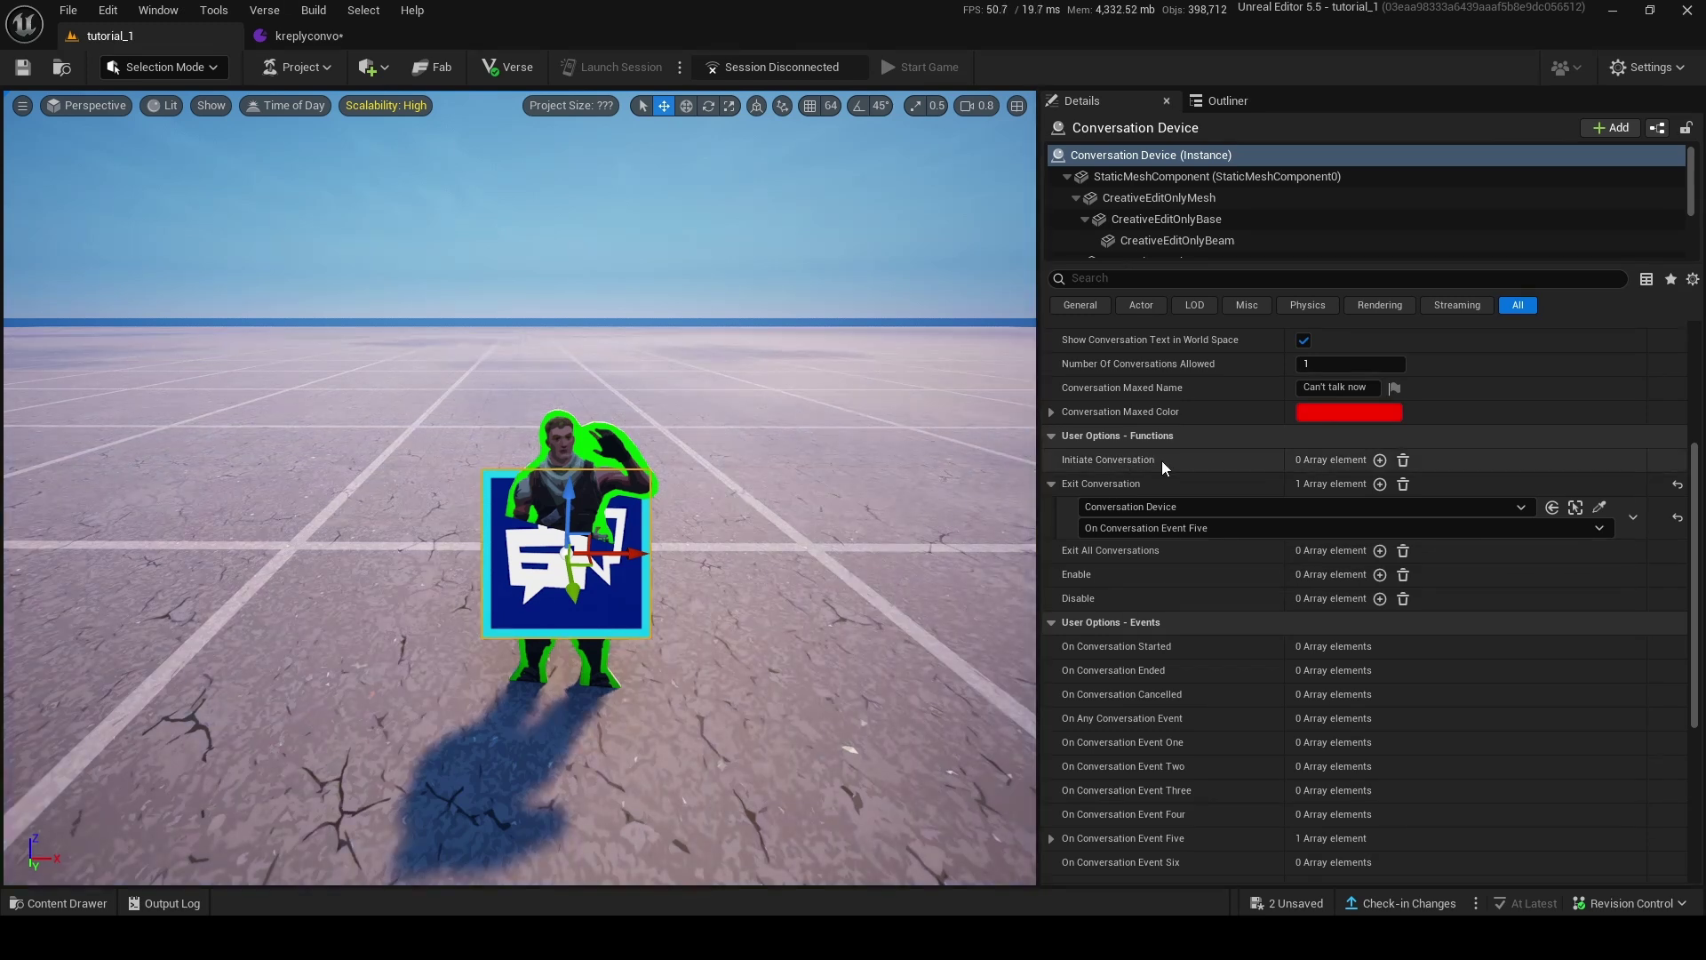
key(f)
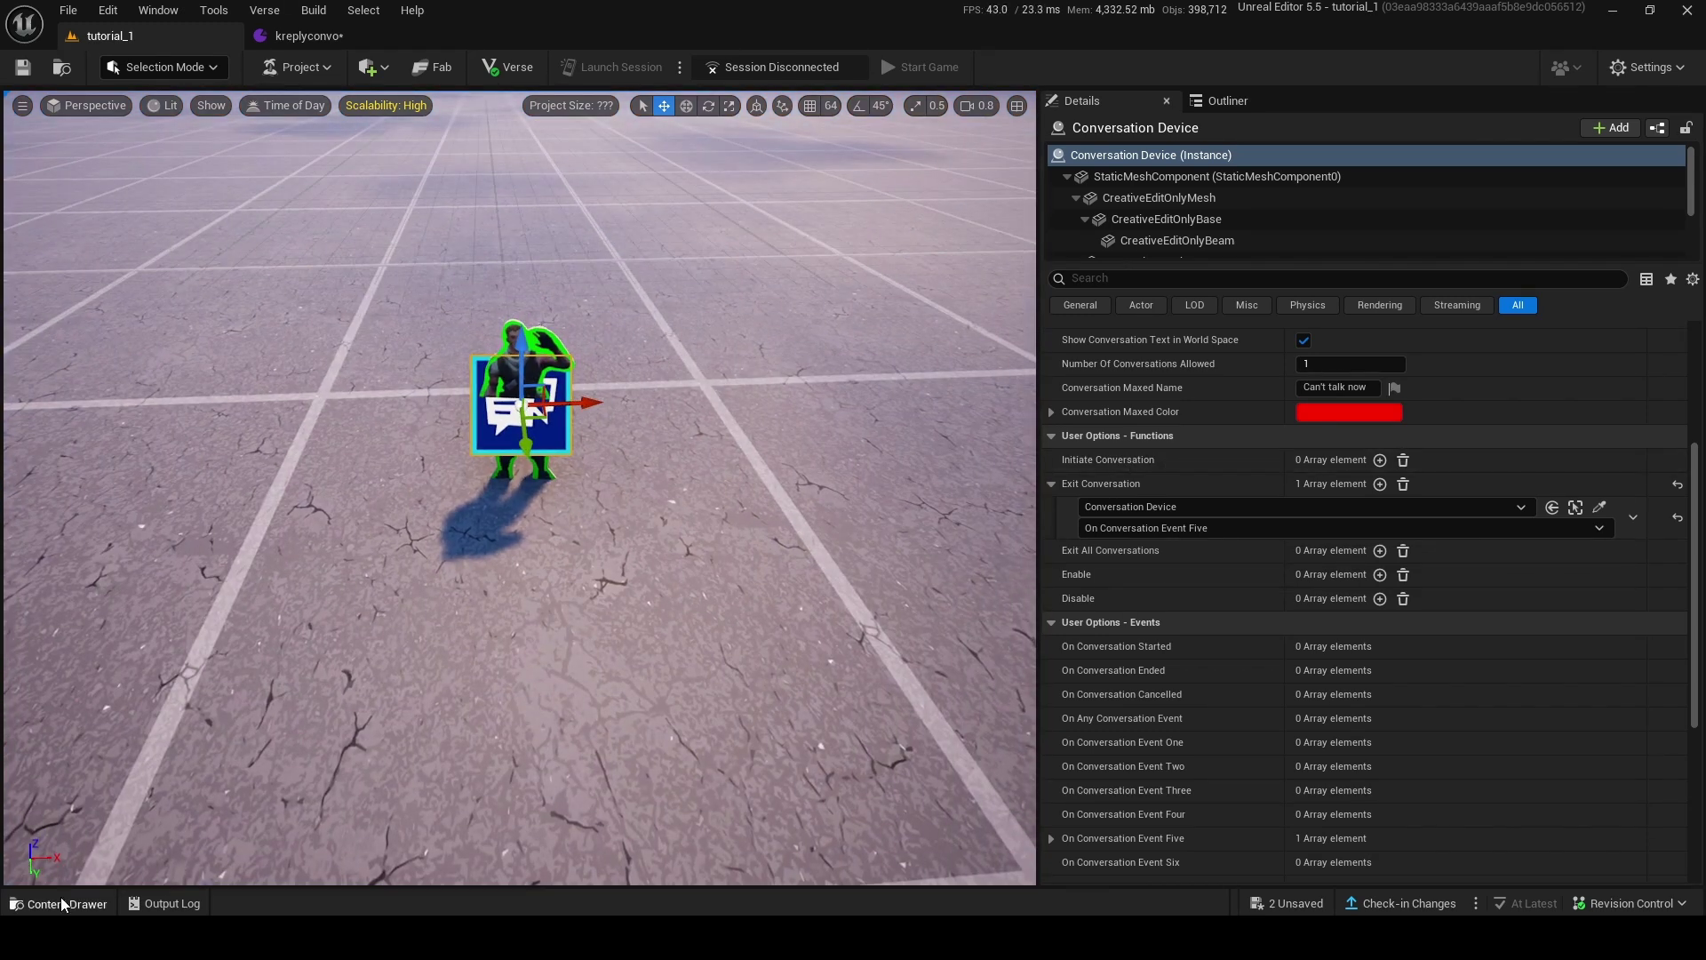
click(59, 903)
click(175, 753)
click(361, 682)
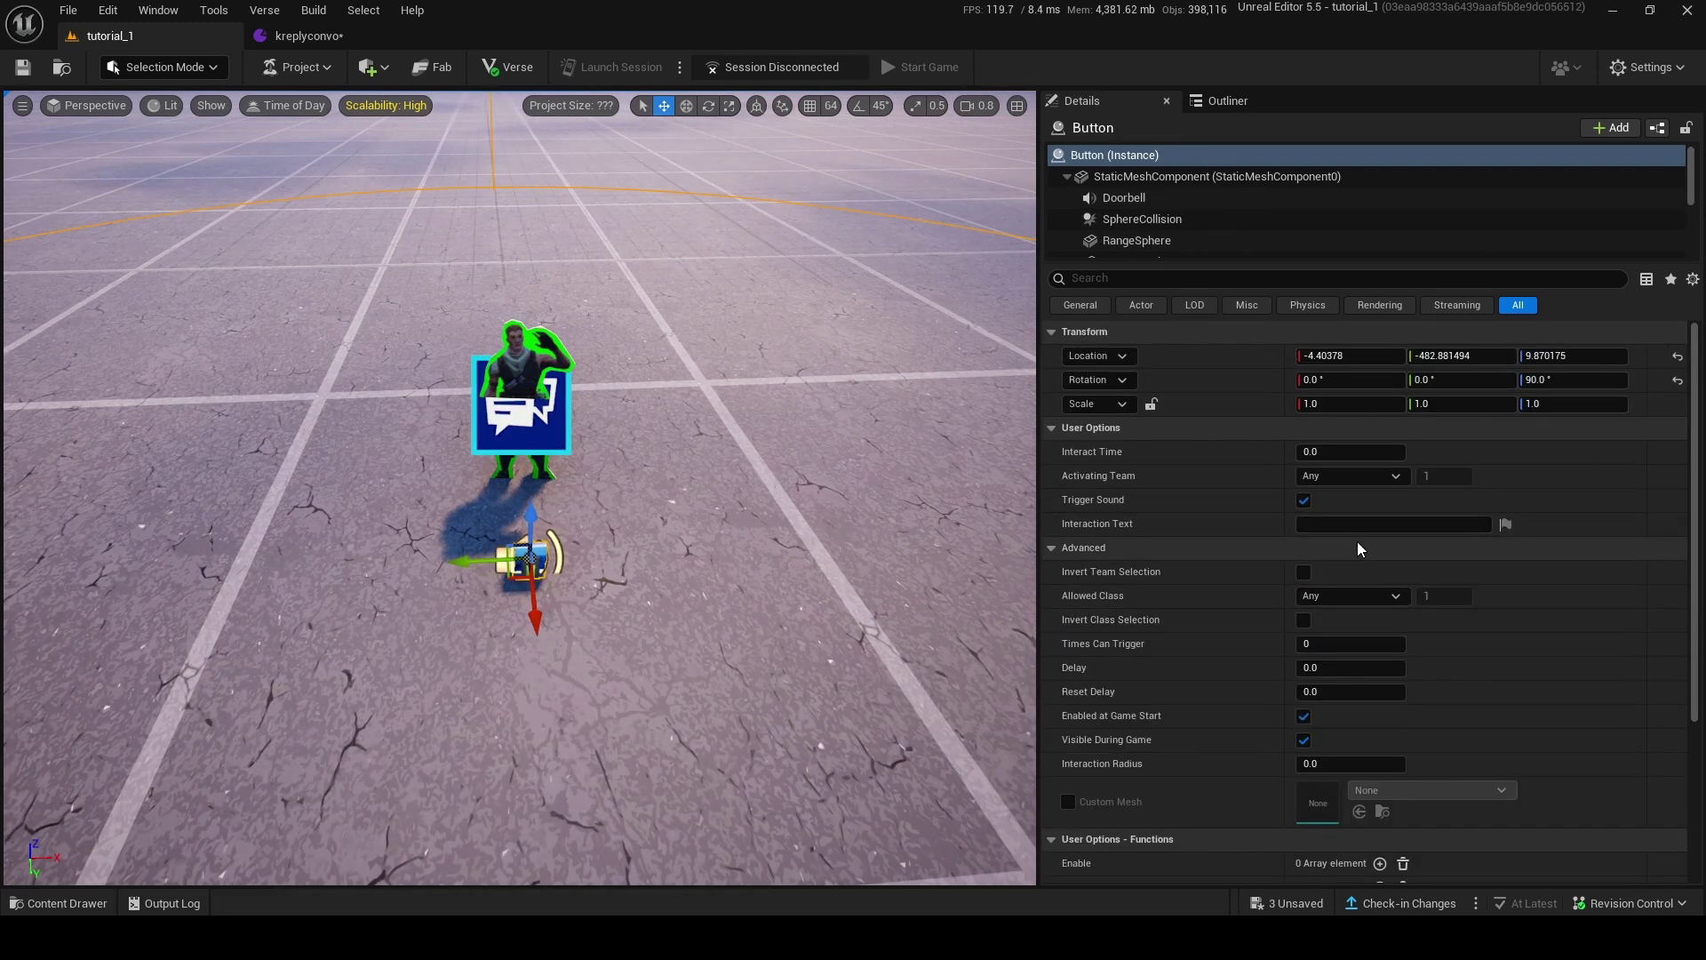
text(Talk to Kreply)
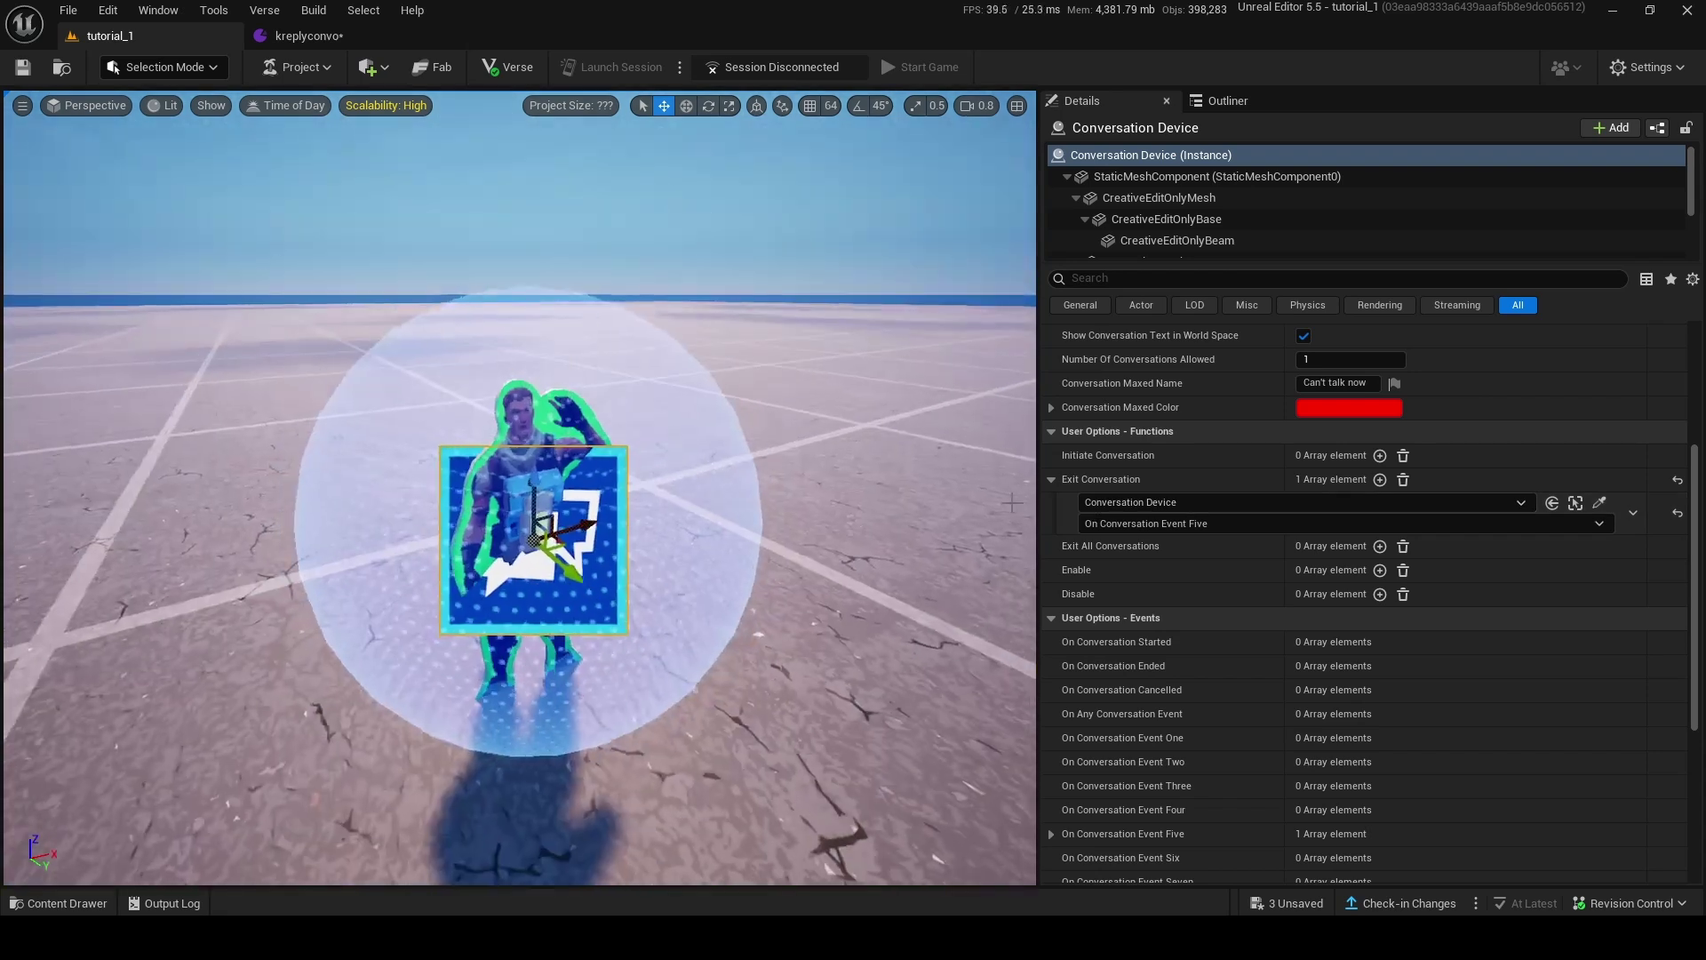
Bind the Conversation Device's Initiate Conversation function to the Button's On Interact event.
click(1380, 455)
click(1599, 478)
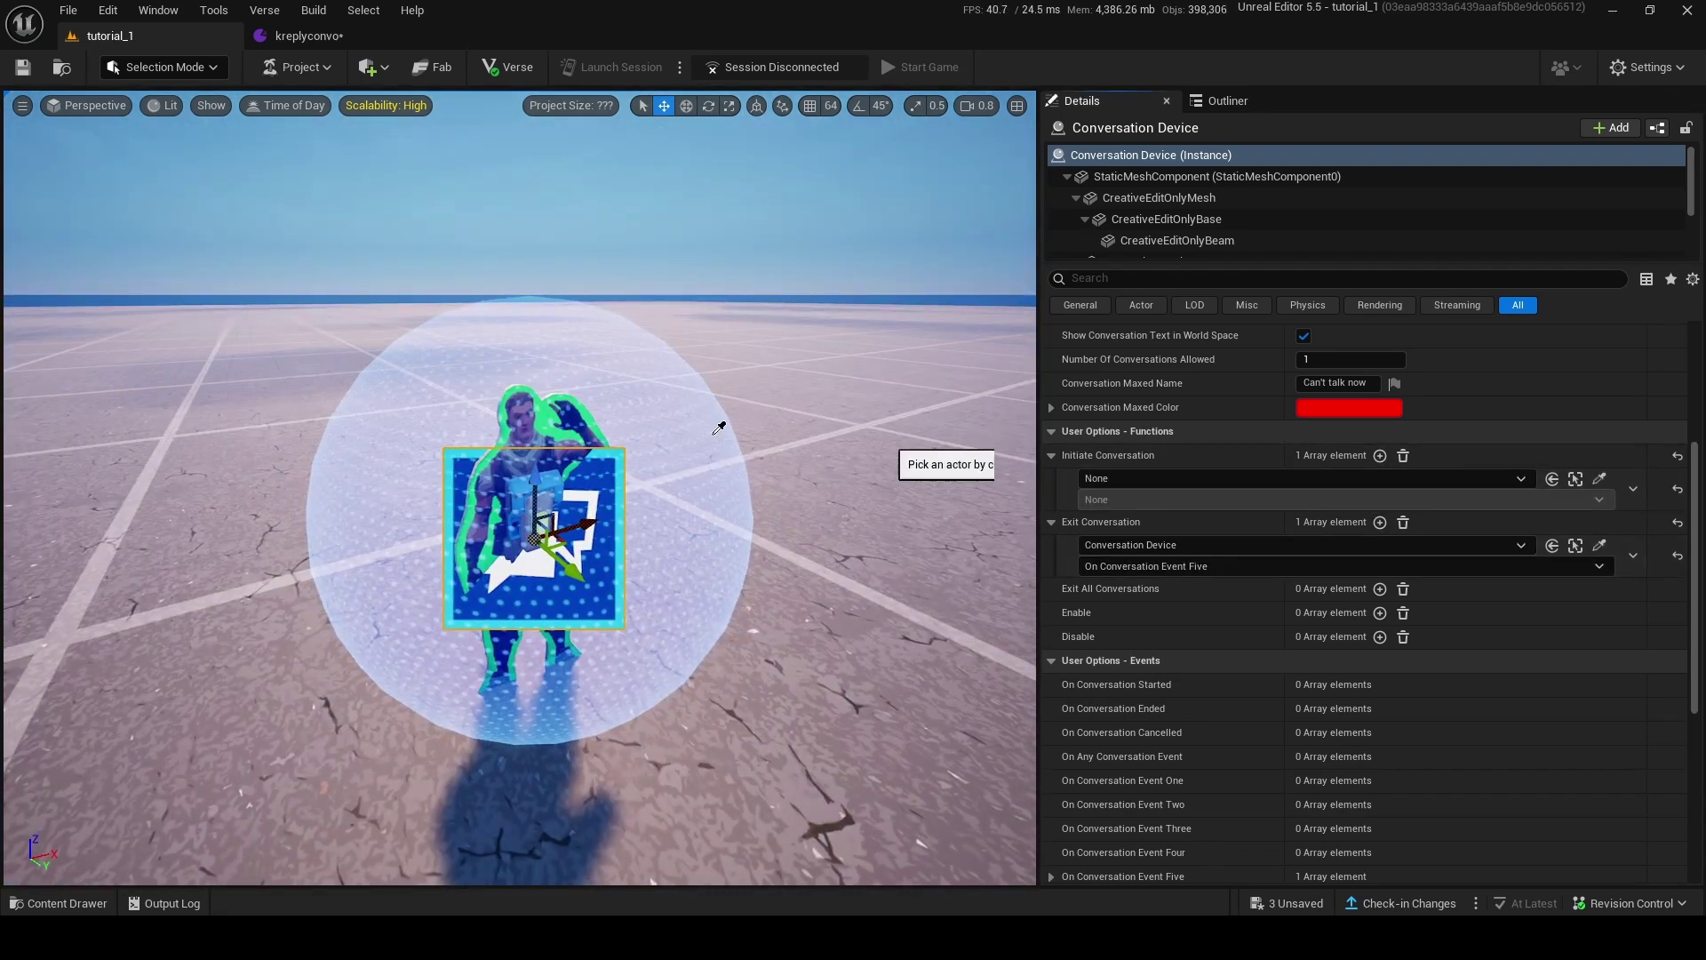
click(636, 458)
click(1142, 500)
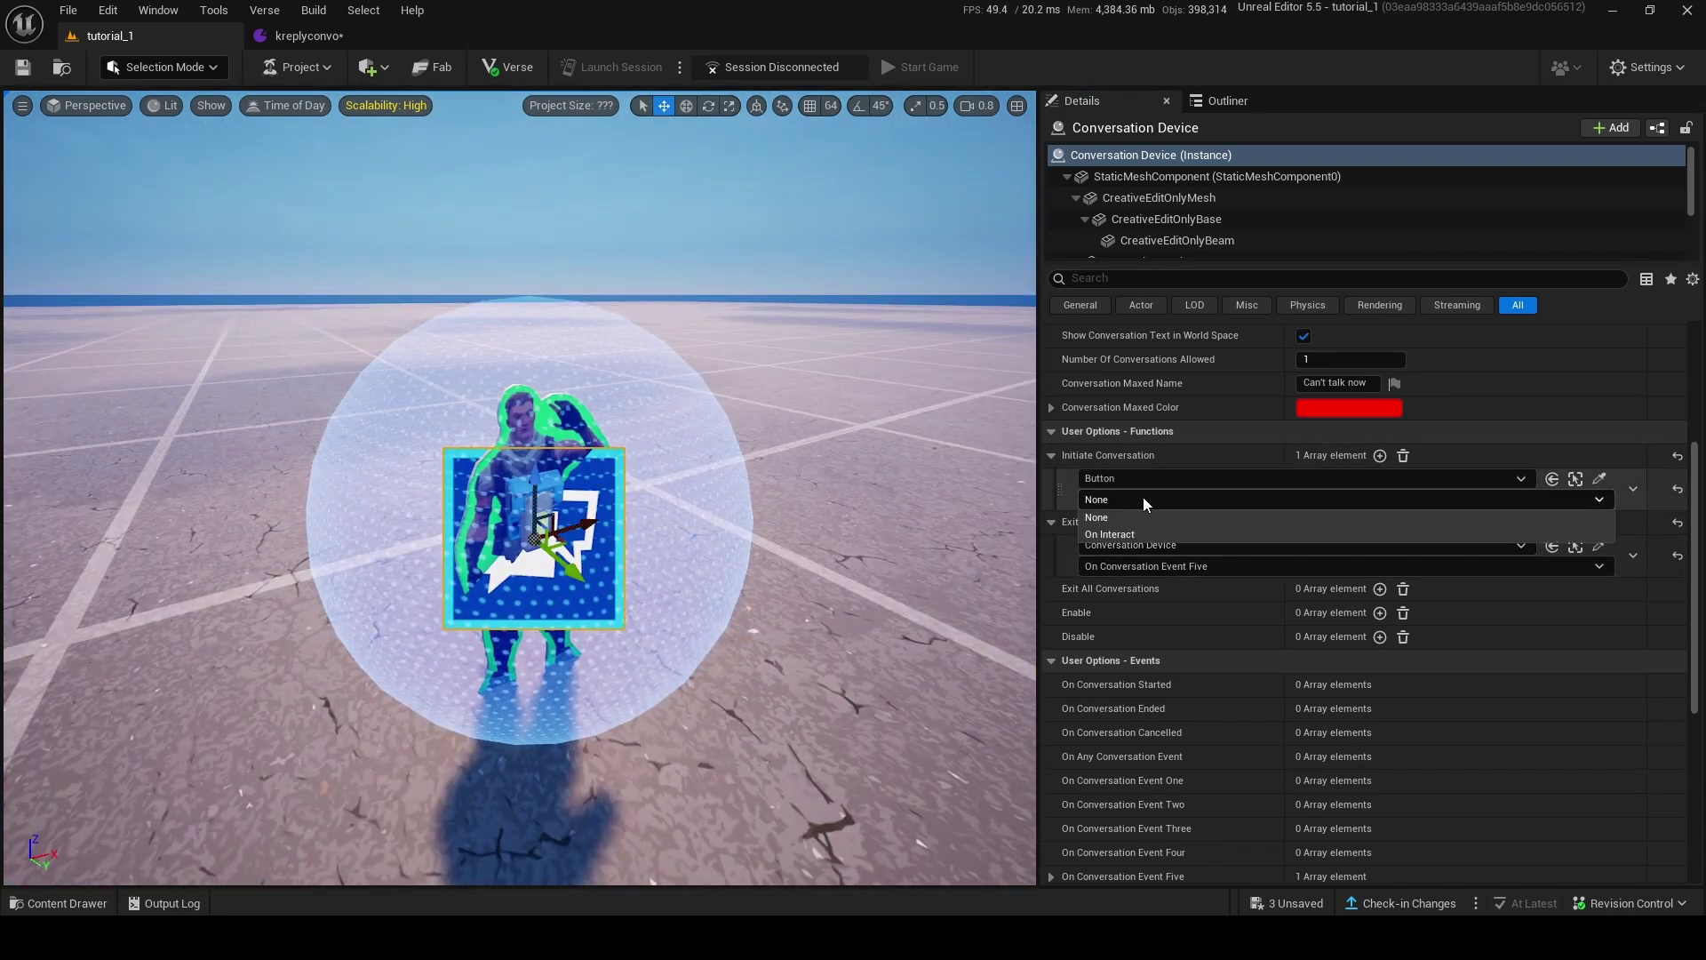
click(1138, 534)
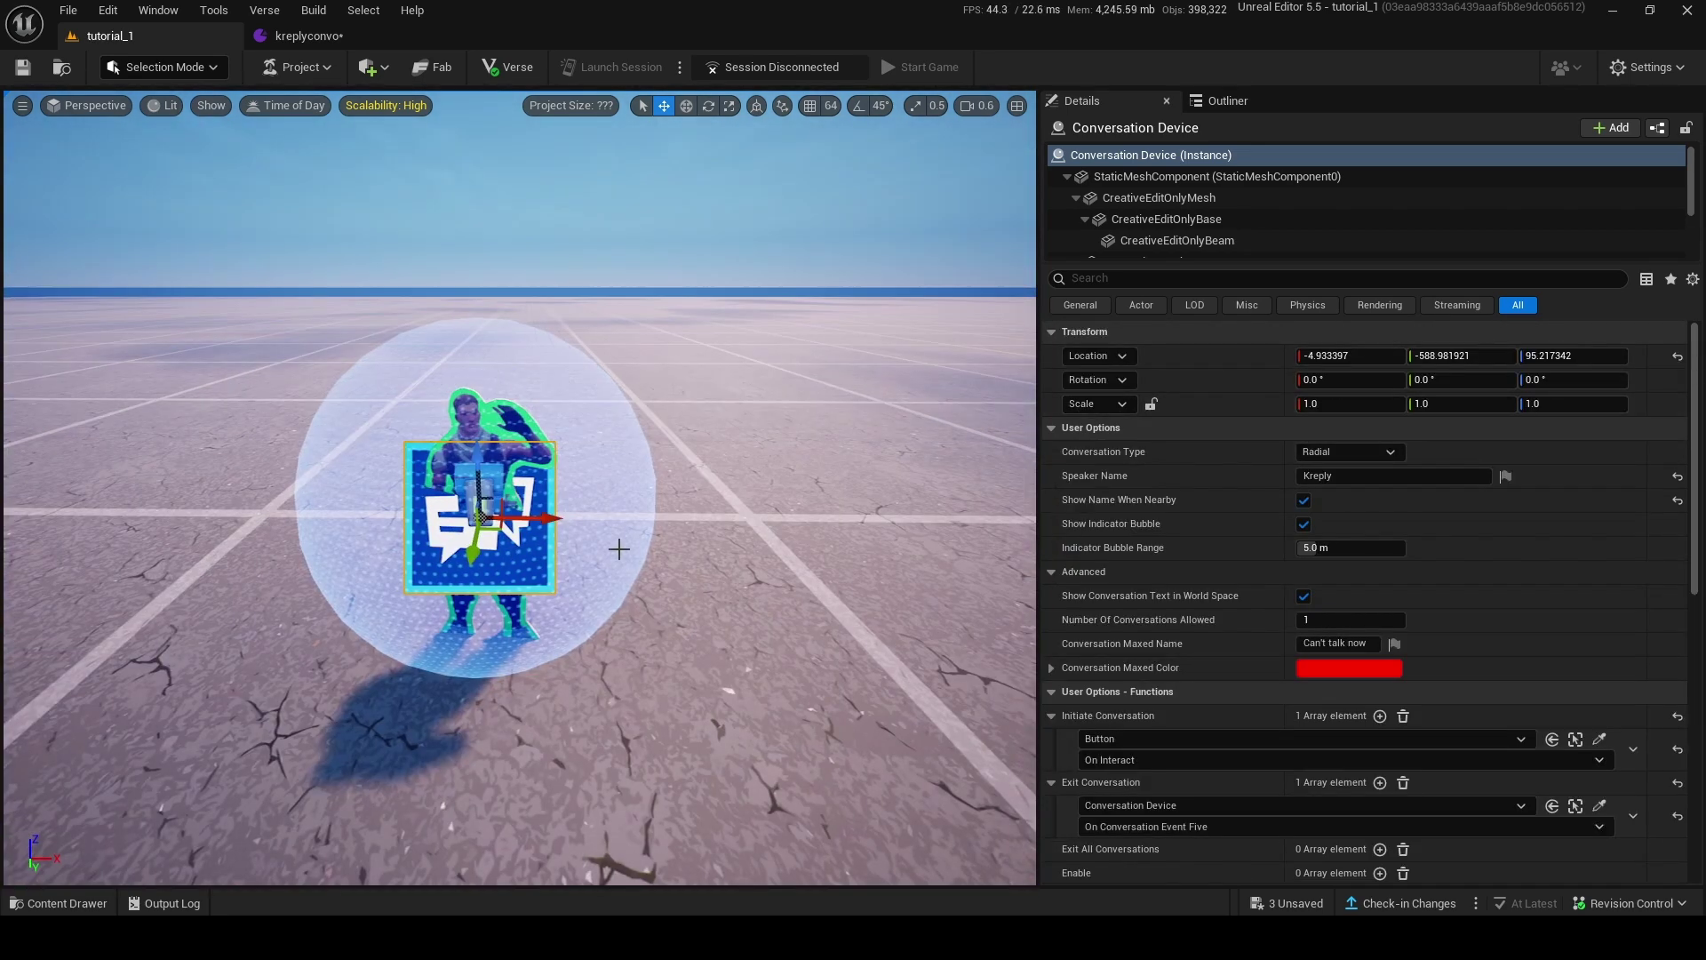
Select the NPC, Conversation Device and Button together and duplicate them beside the originals.
key(s)
right_drag(617, 548, 1204, 469)
key(w)
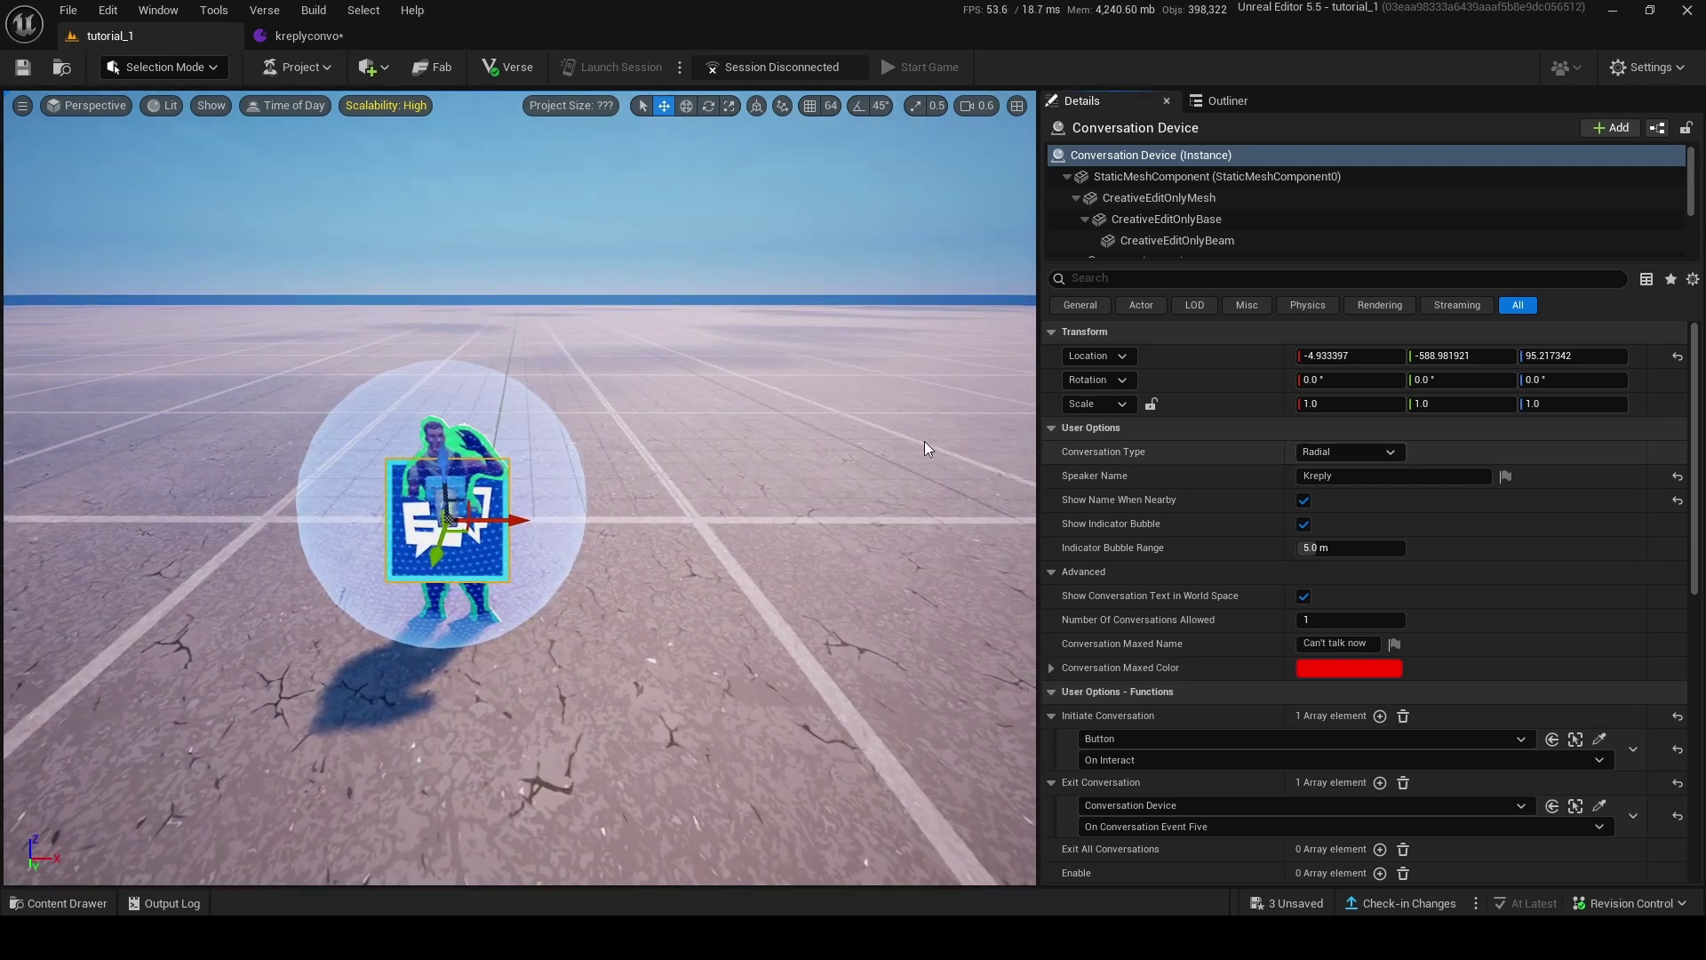
right_drag(925, 445, 925, 445)
key(w)
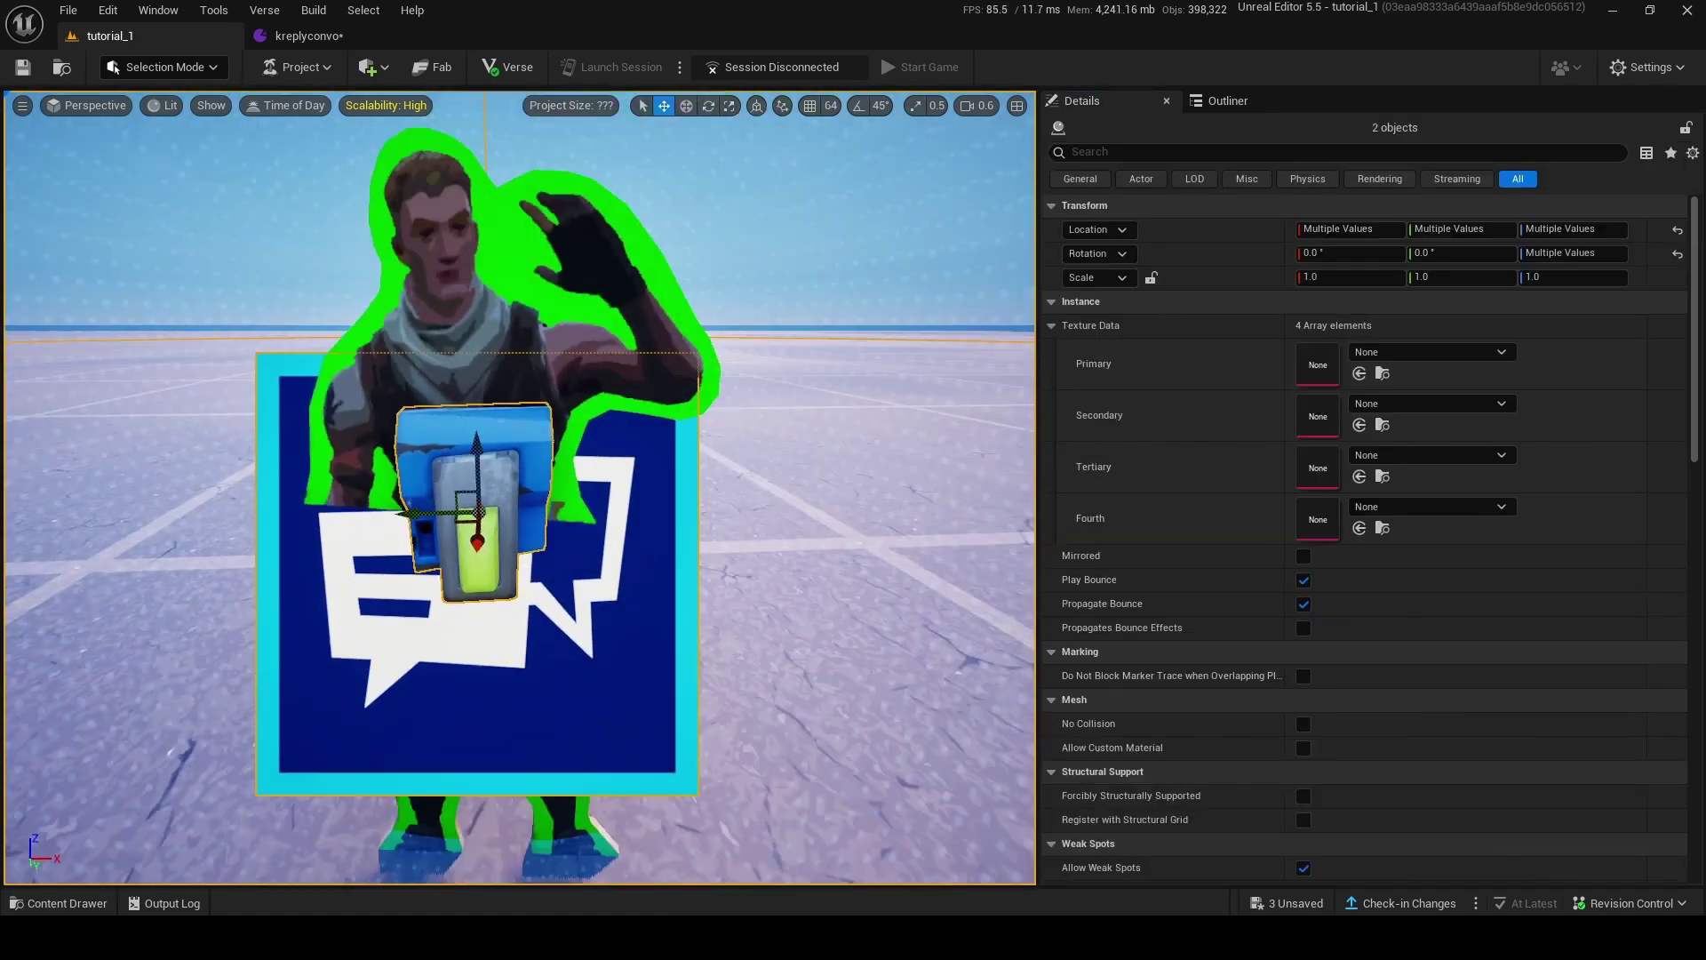
drag(421, 542, 423, 431)
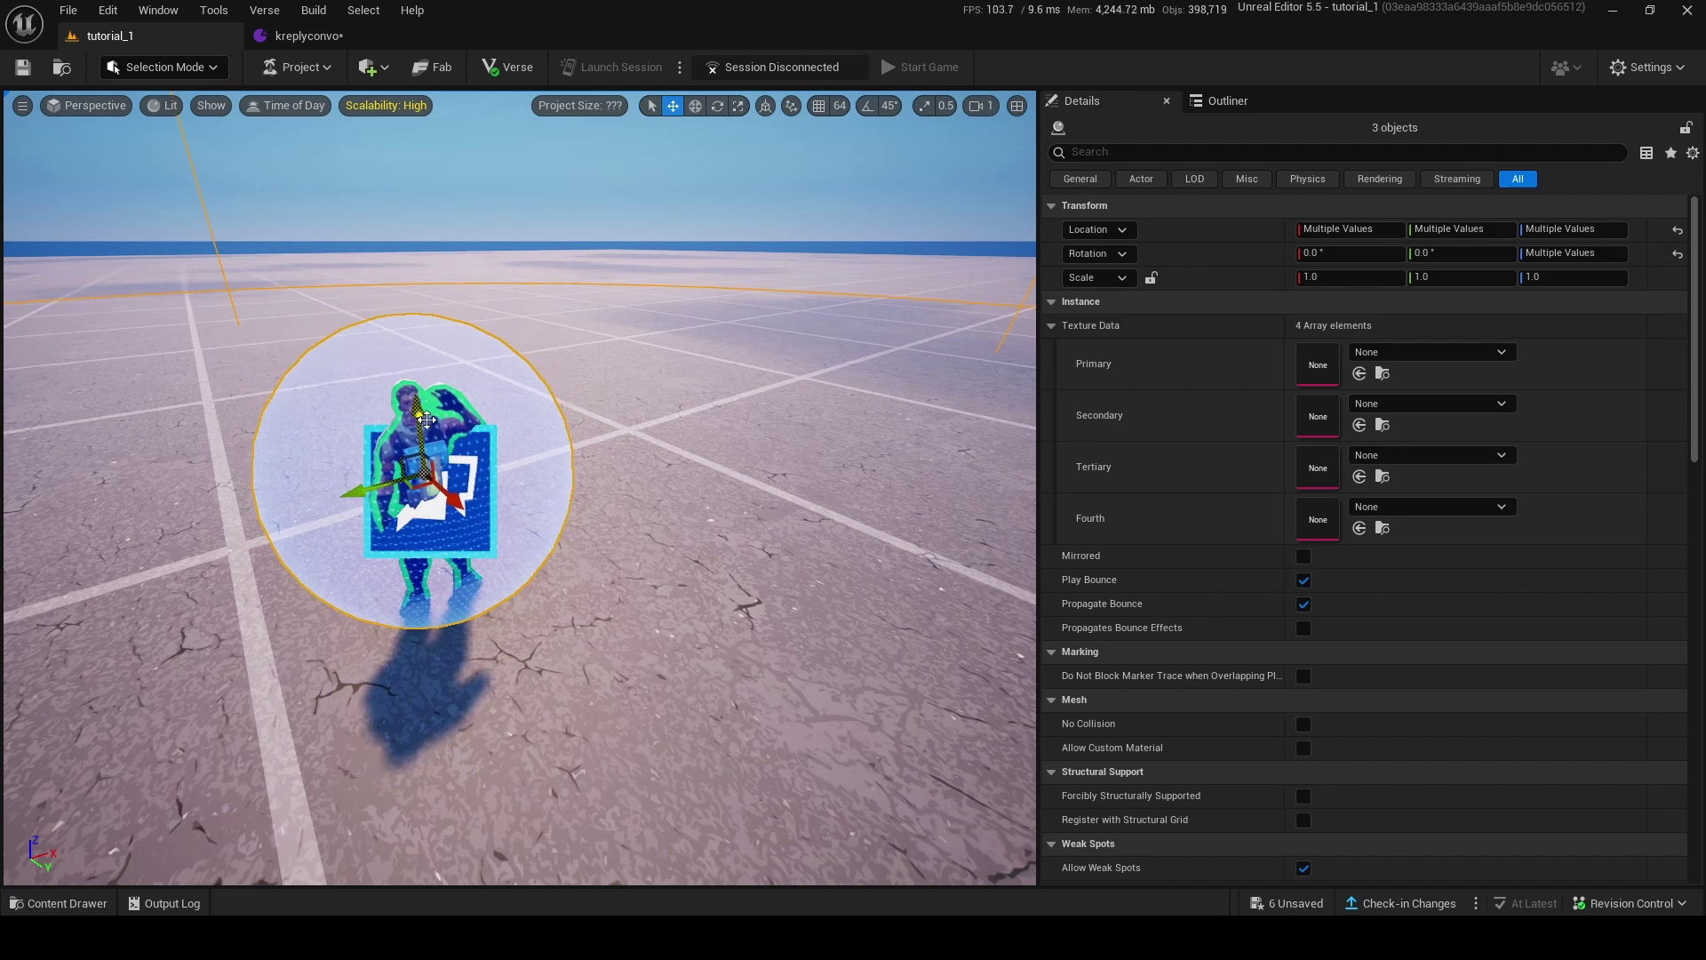
Set the duplicated Conversation Device's conversation type to Box.
click(631, 531)
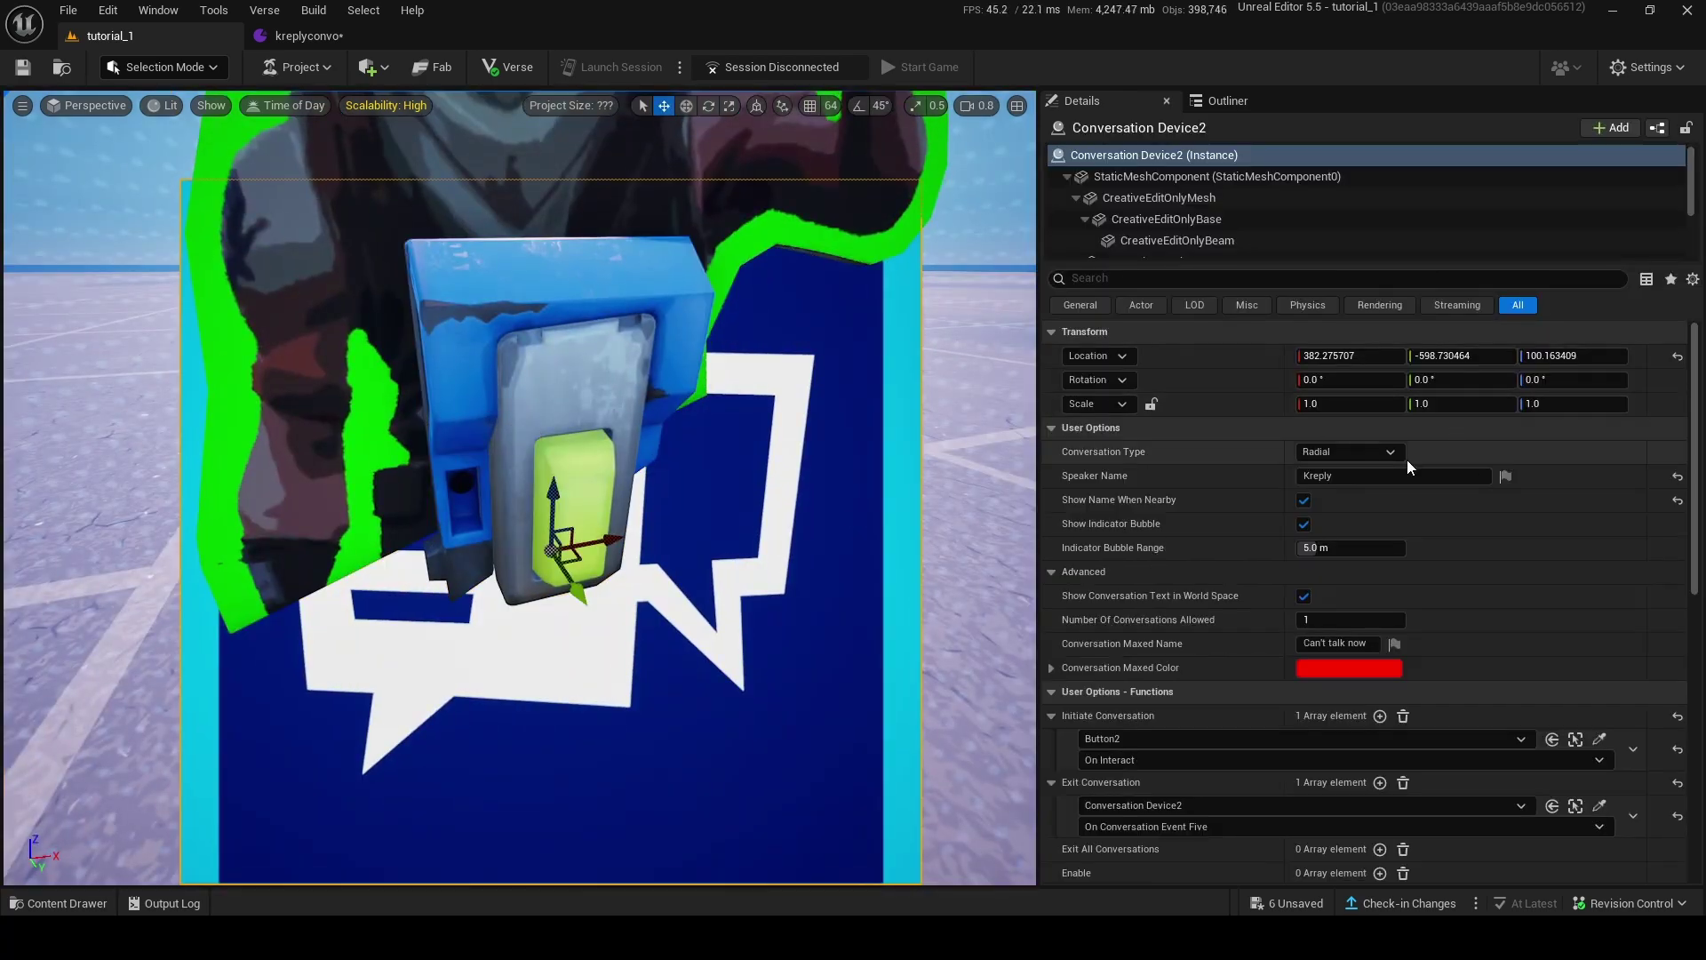
click(1402, 455)
click(1333, 483)
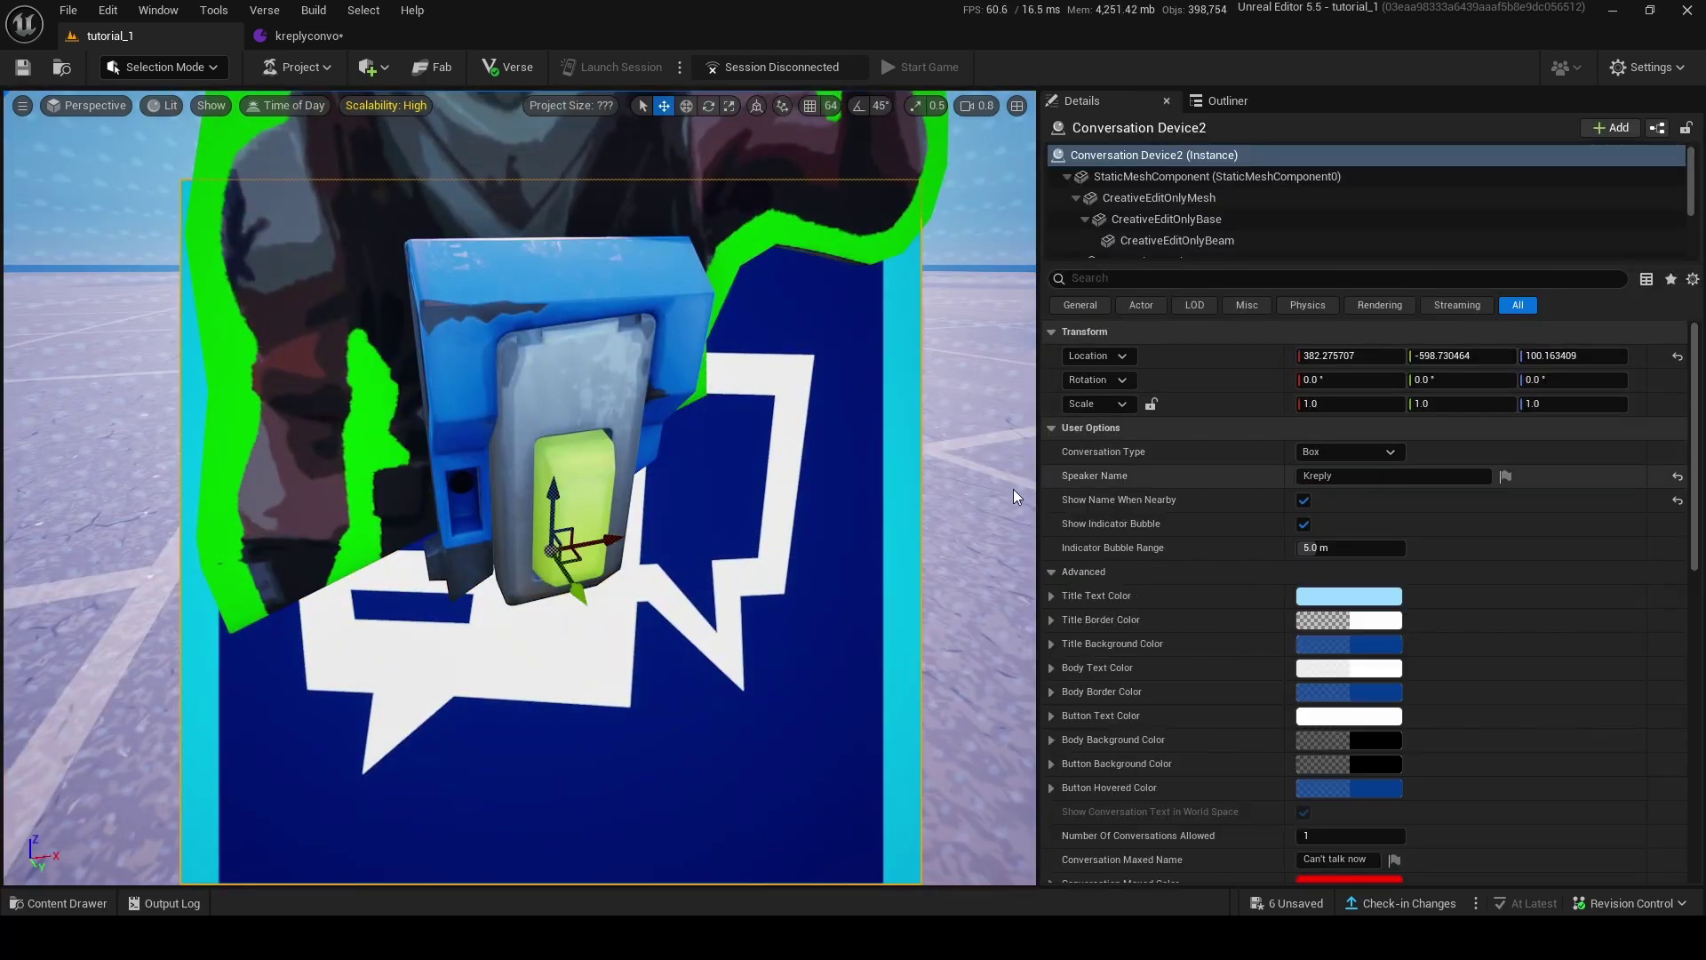
Set the duplicated Conversation Device's Title Text Color to light green, about R 0.28, G 1.0, B 0.33.
scroll(1241, 355, down, 2)
scroll(1217, 373, up, 3)
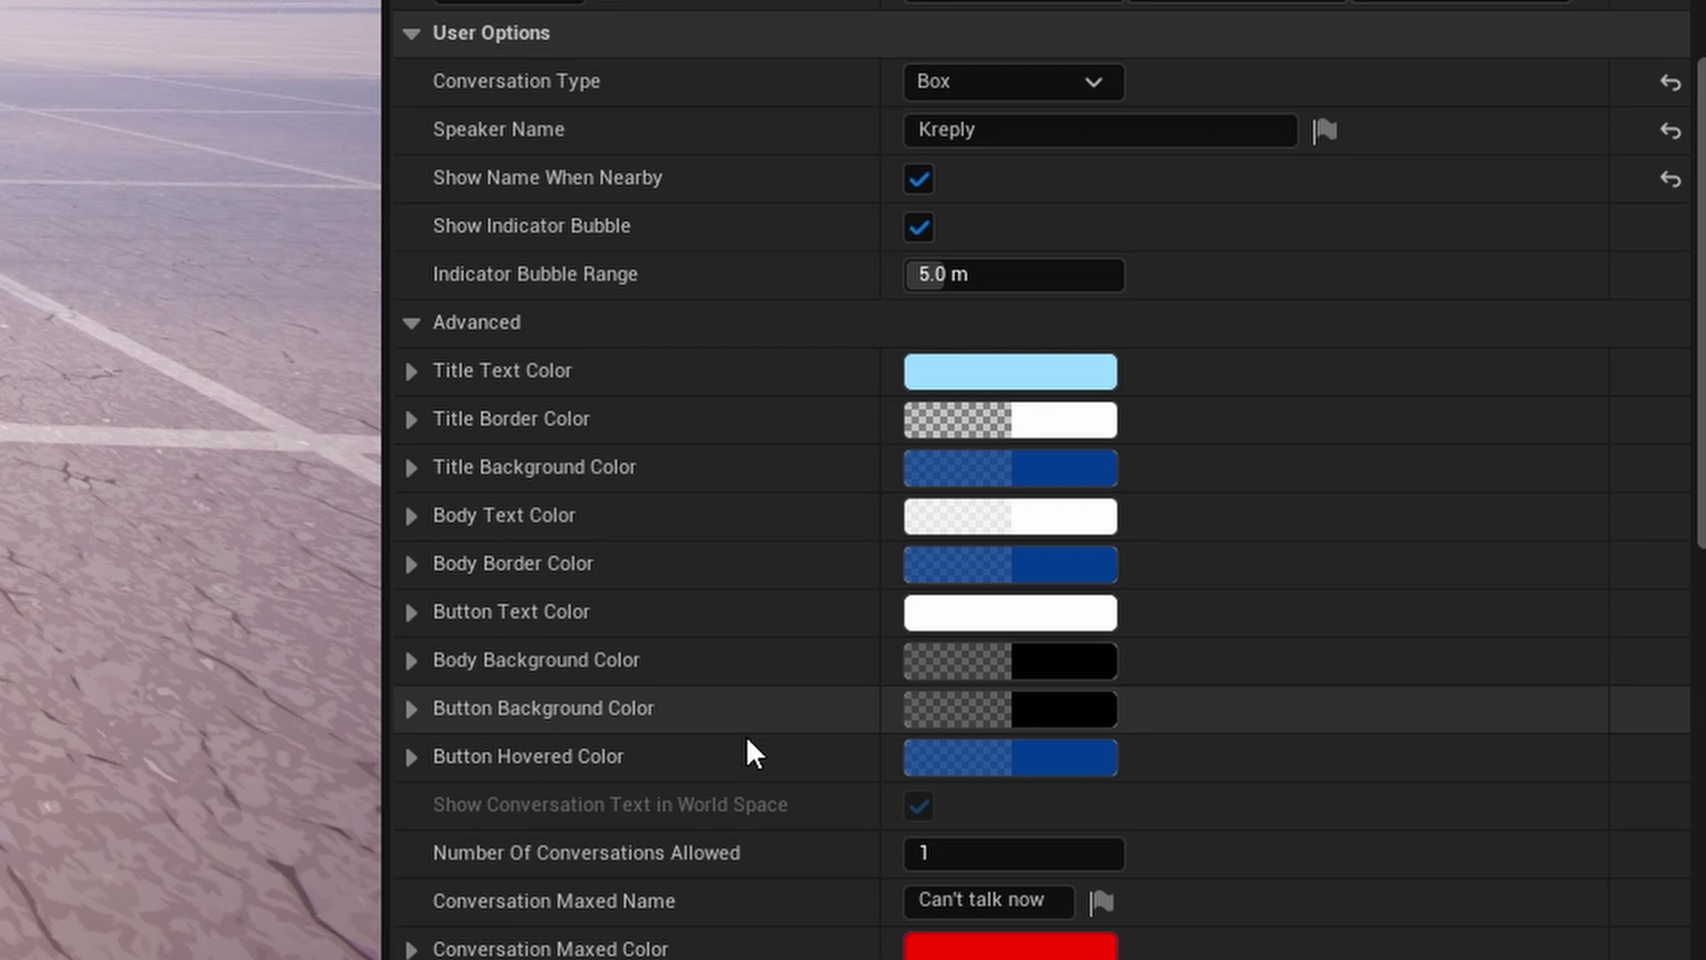
click(991, 369)
drag(488, 563, 343, 734)
drag(671, 369, 671, 466)
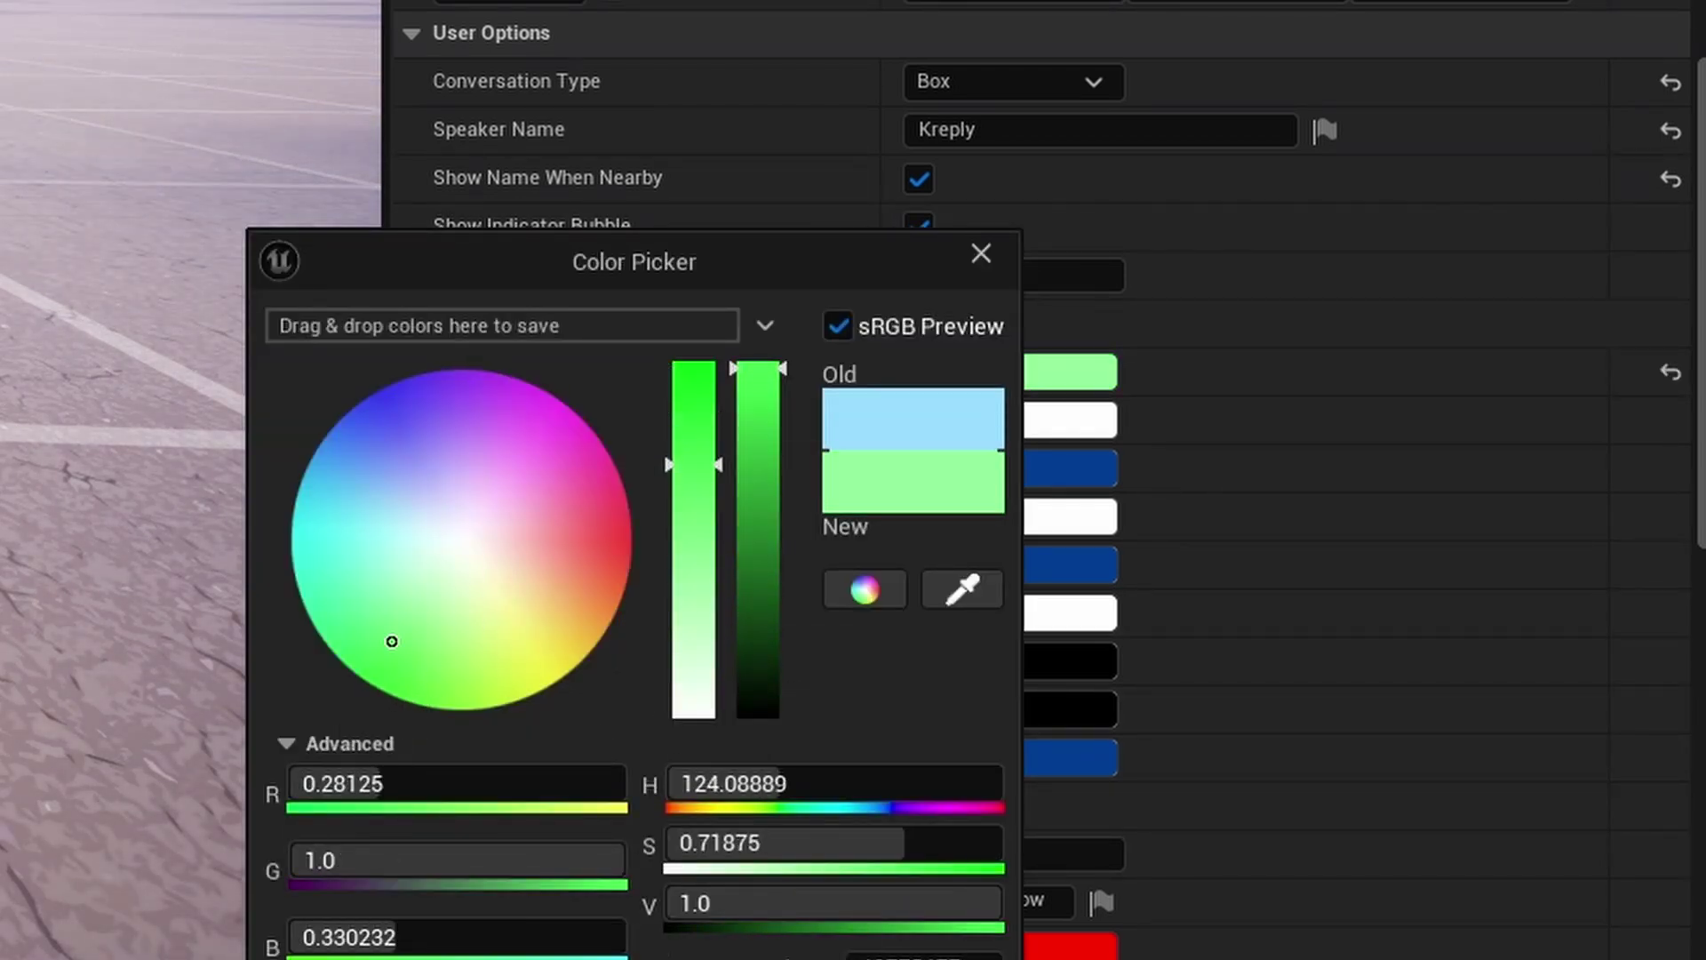
click(1244, 343)
Assign the kreplyconvo conversation bank to the Box-type Conversation Device and duplicate the device.
scroll(1245, 343, down, 3)
scroll(1305, 364, up, 6)
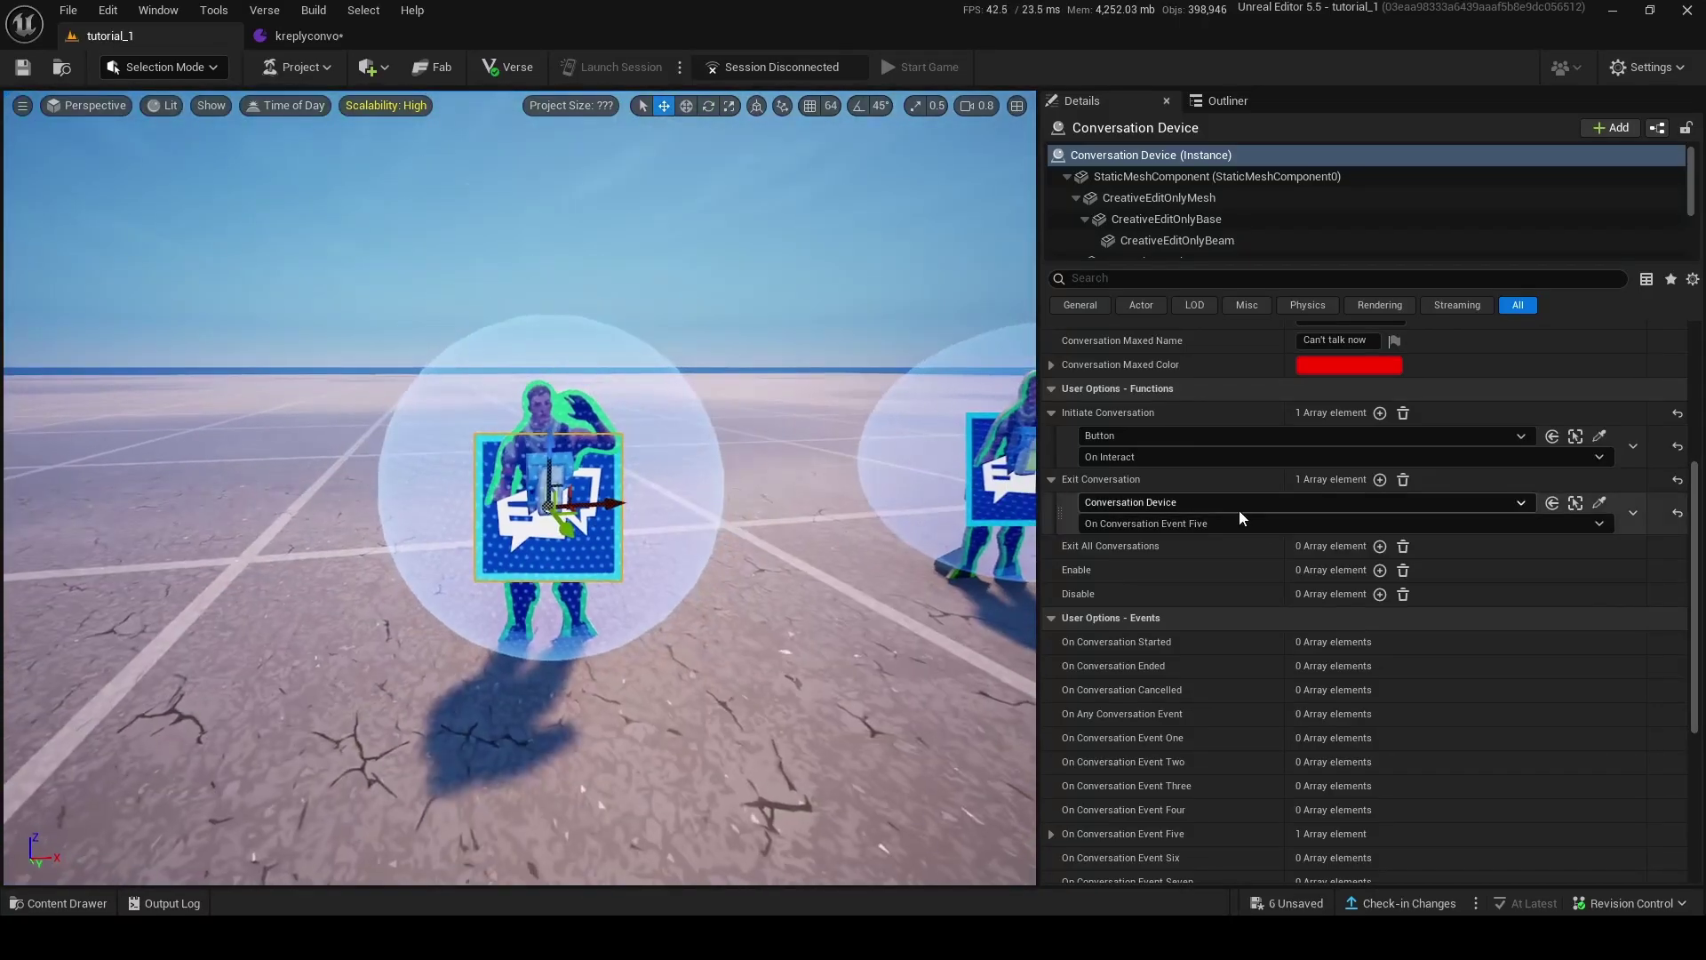
scroll(1263, 477, down, 3)
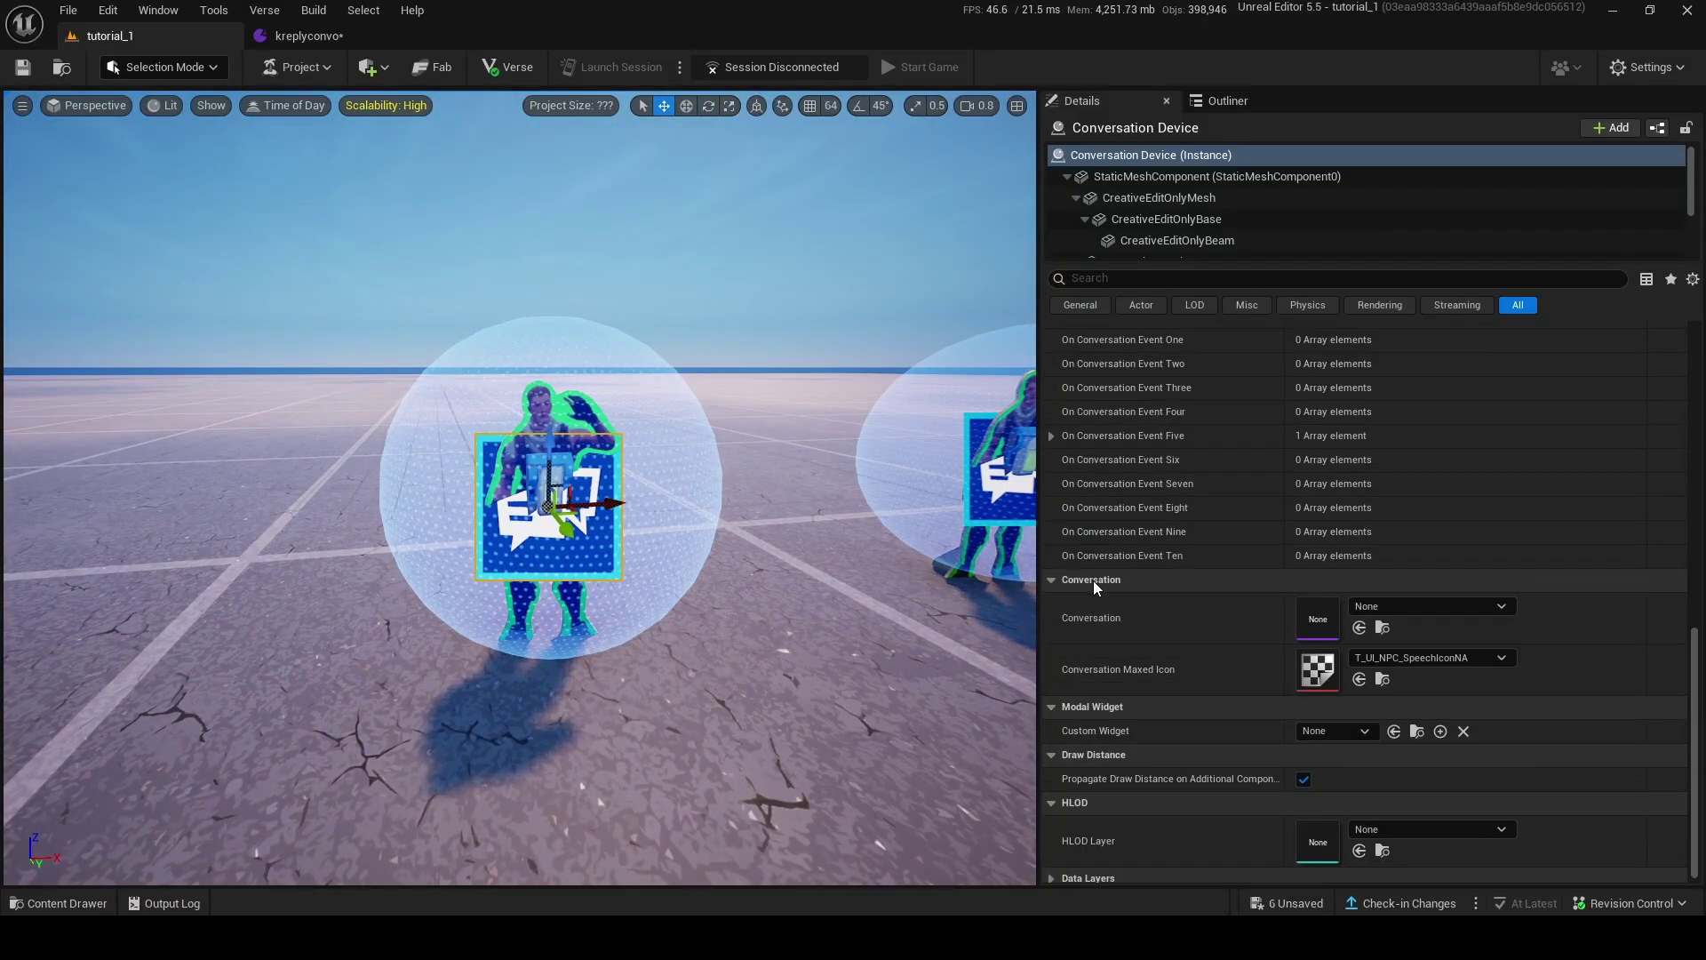
click(1458, 608)
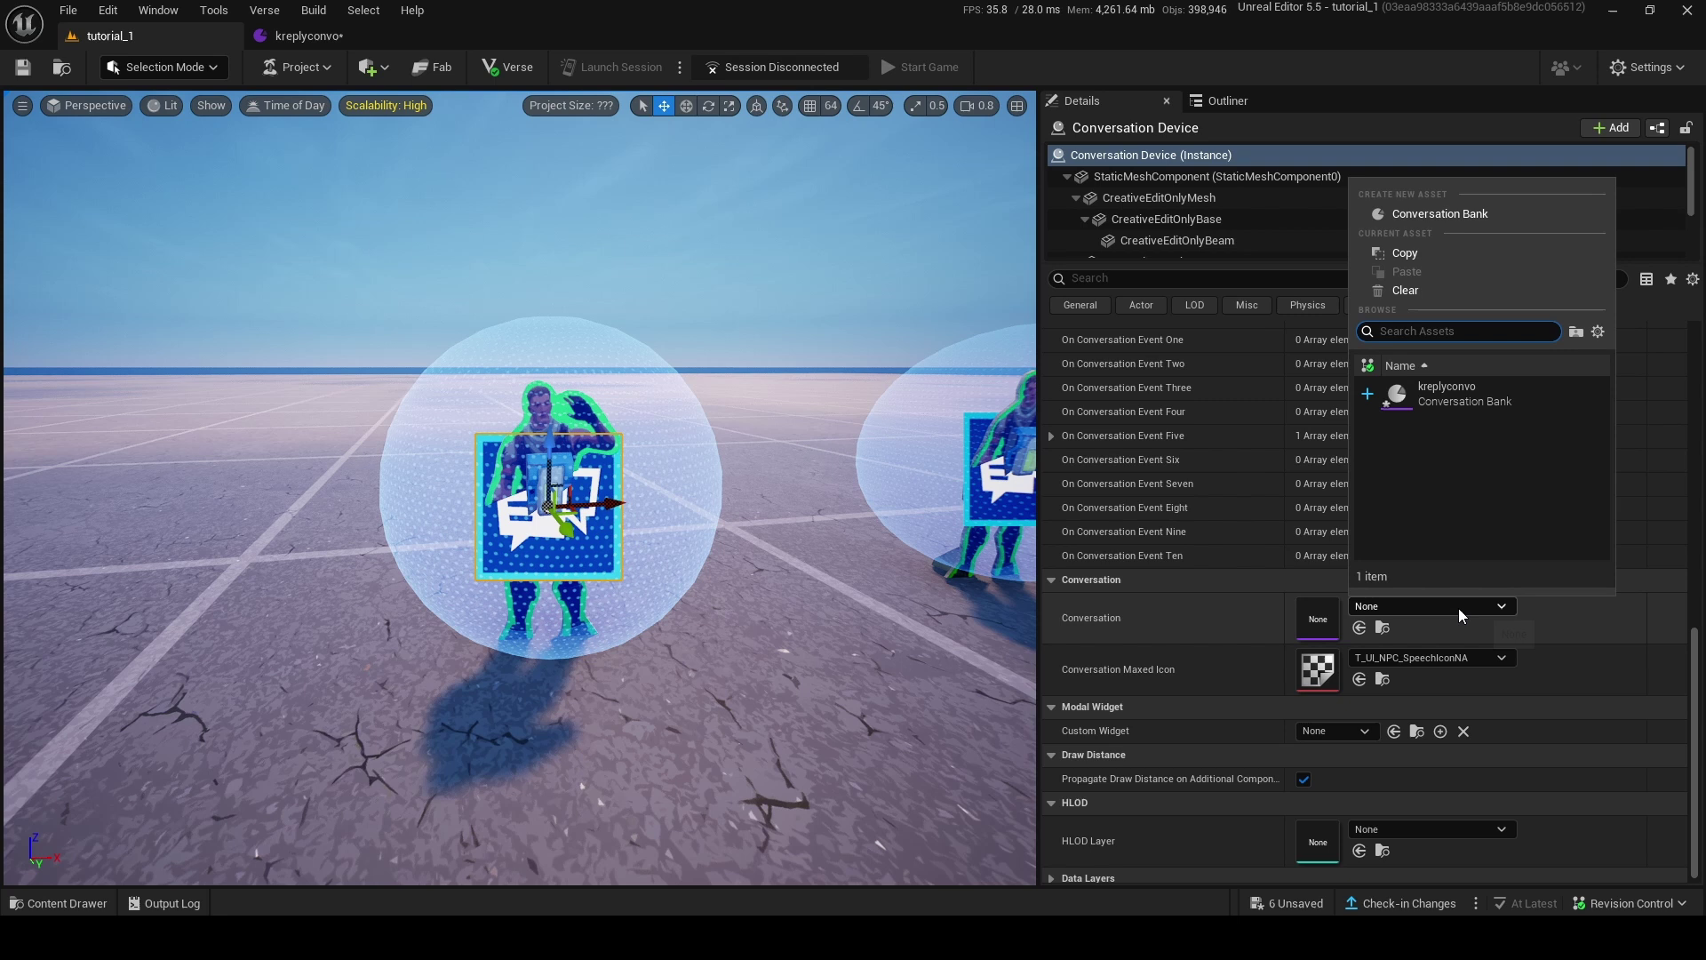
click(1494, 393)
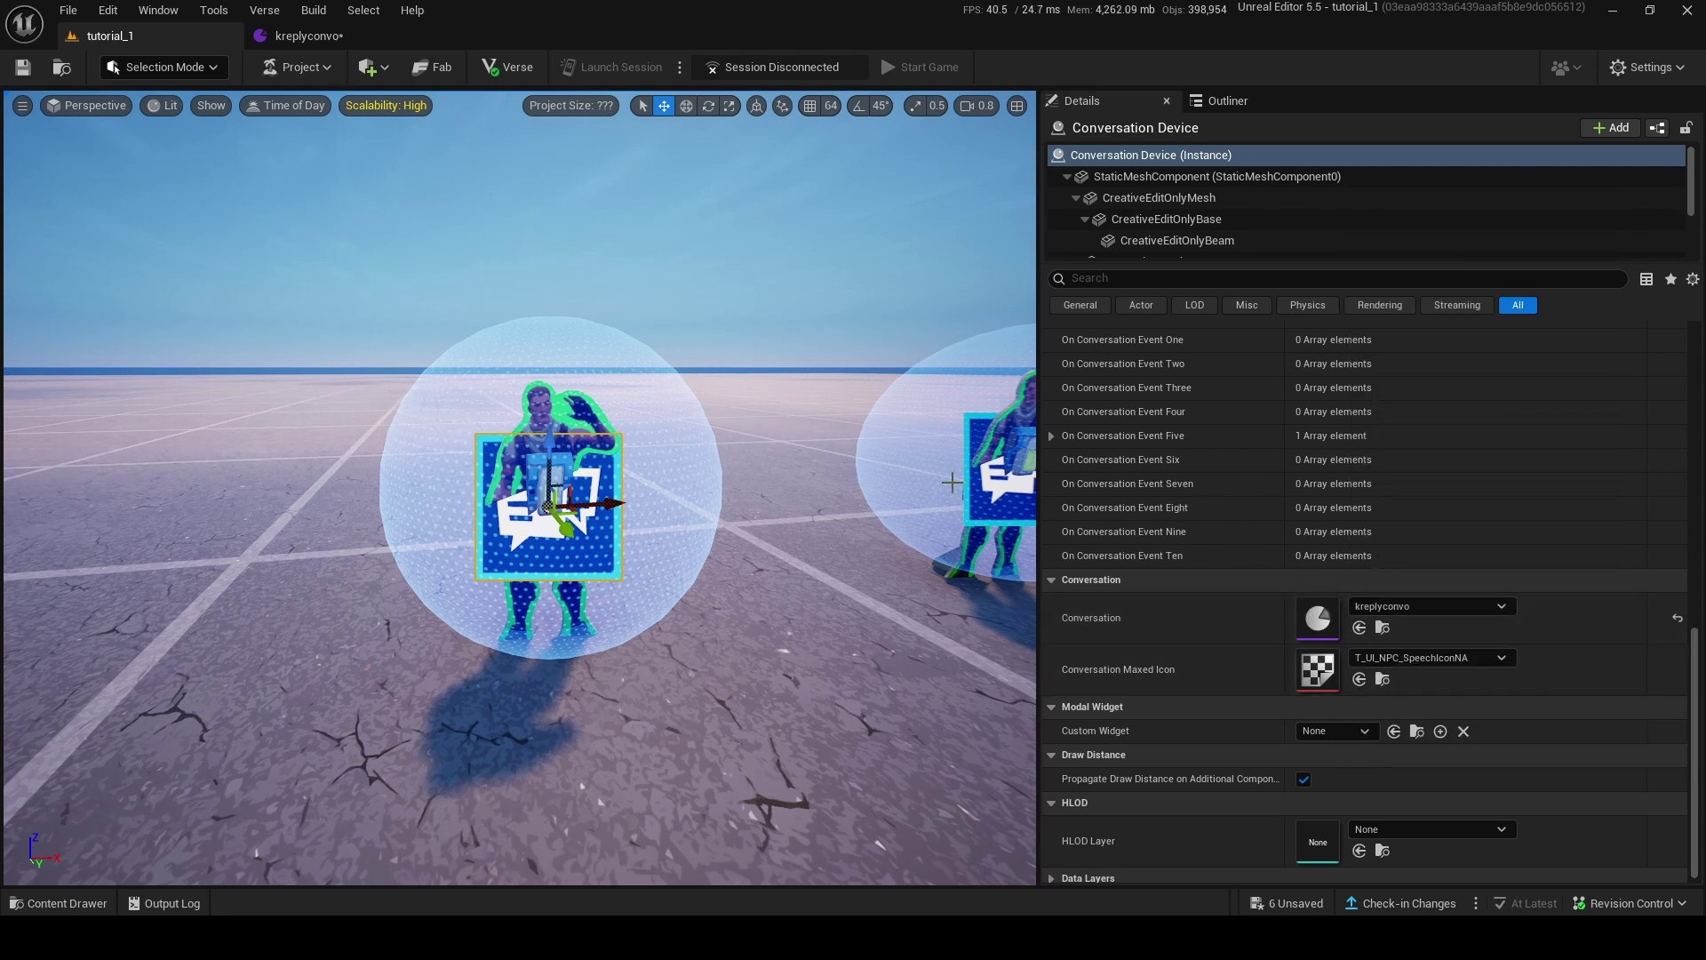
key(ctrl+d)
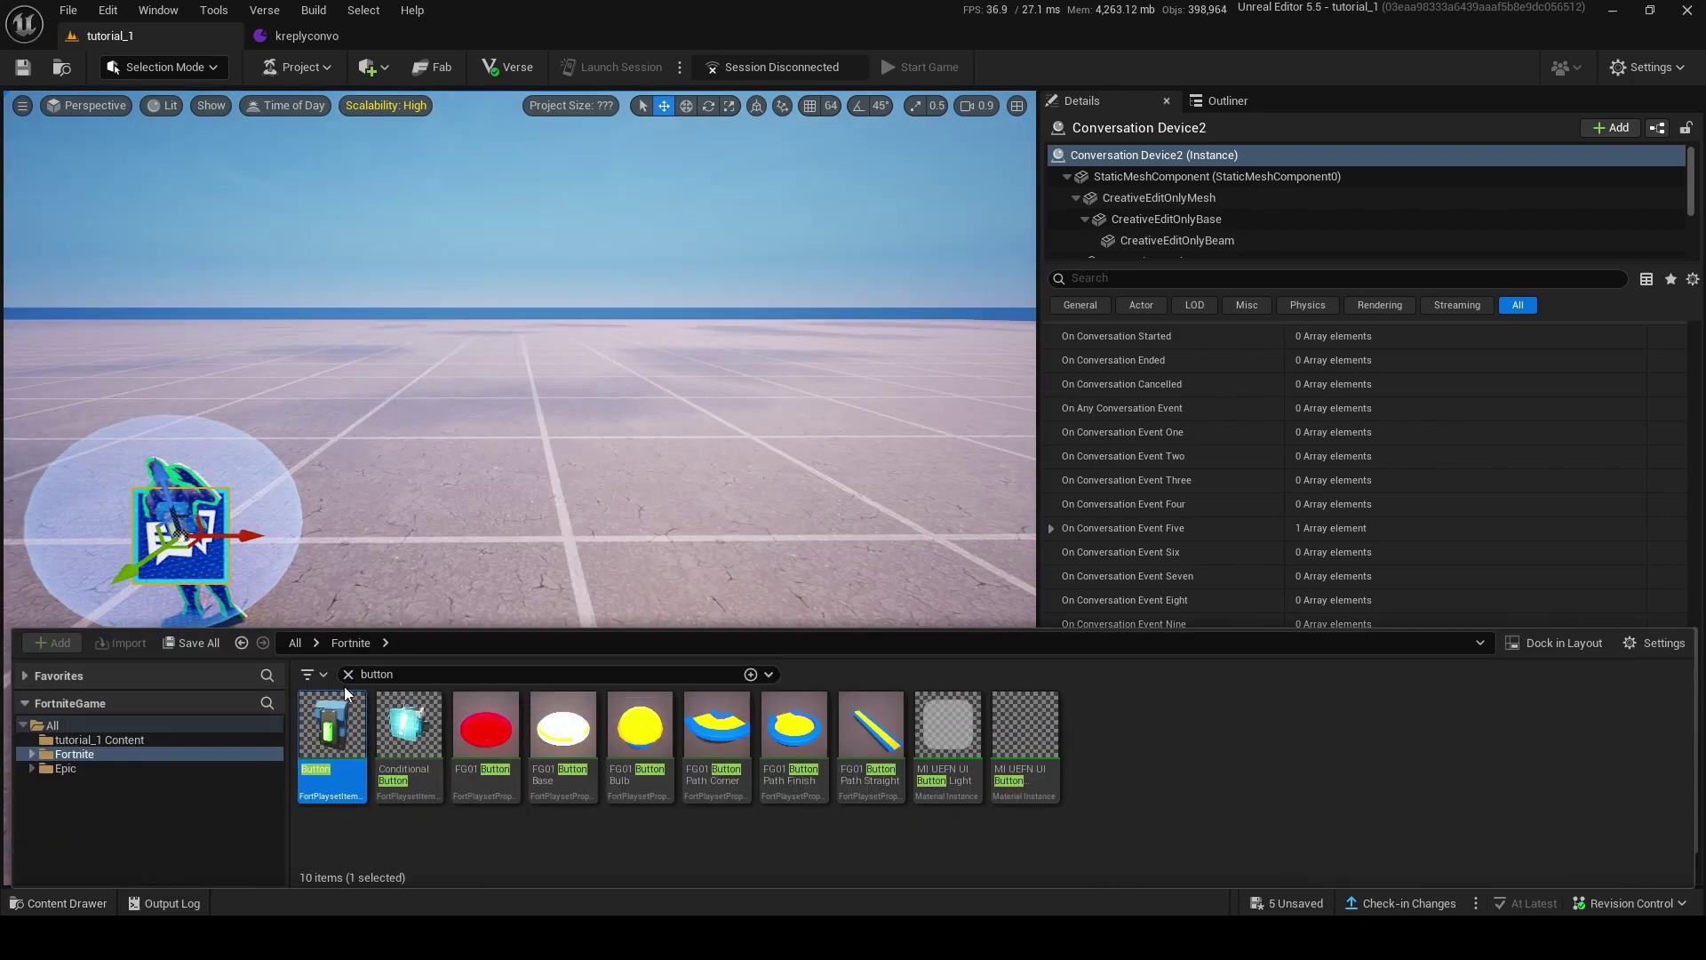
Create a Modal Dialog Variant widget blueprint named convo in the tutorial_1 Content folder.
click(222, 740)
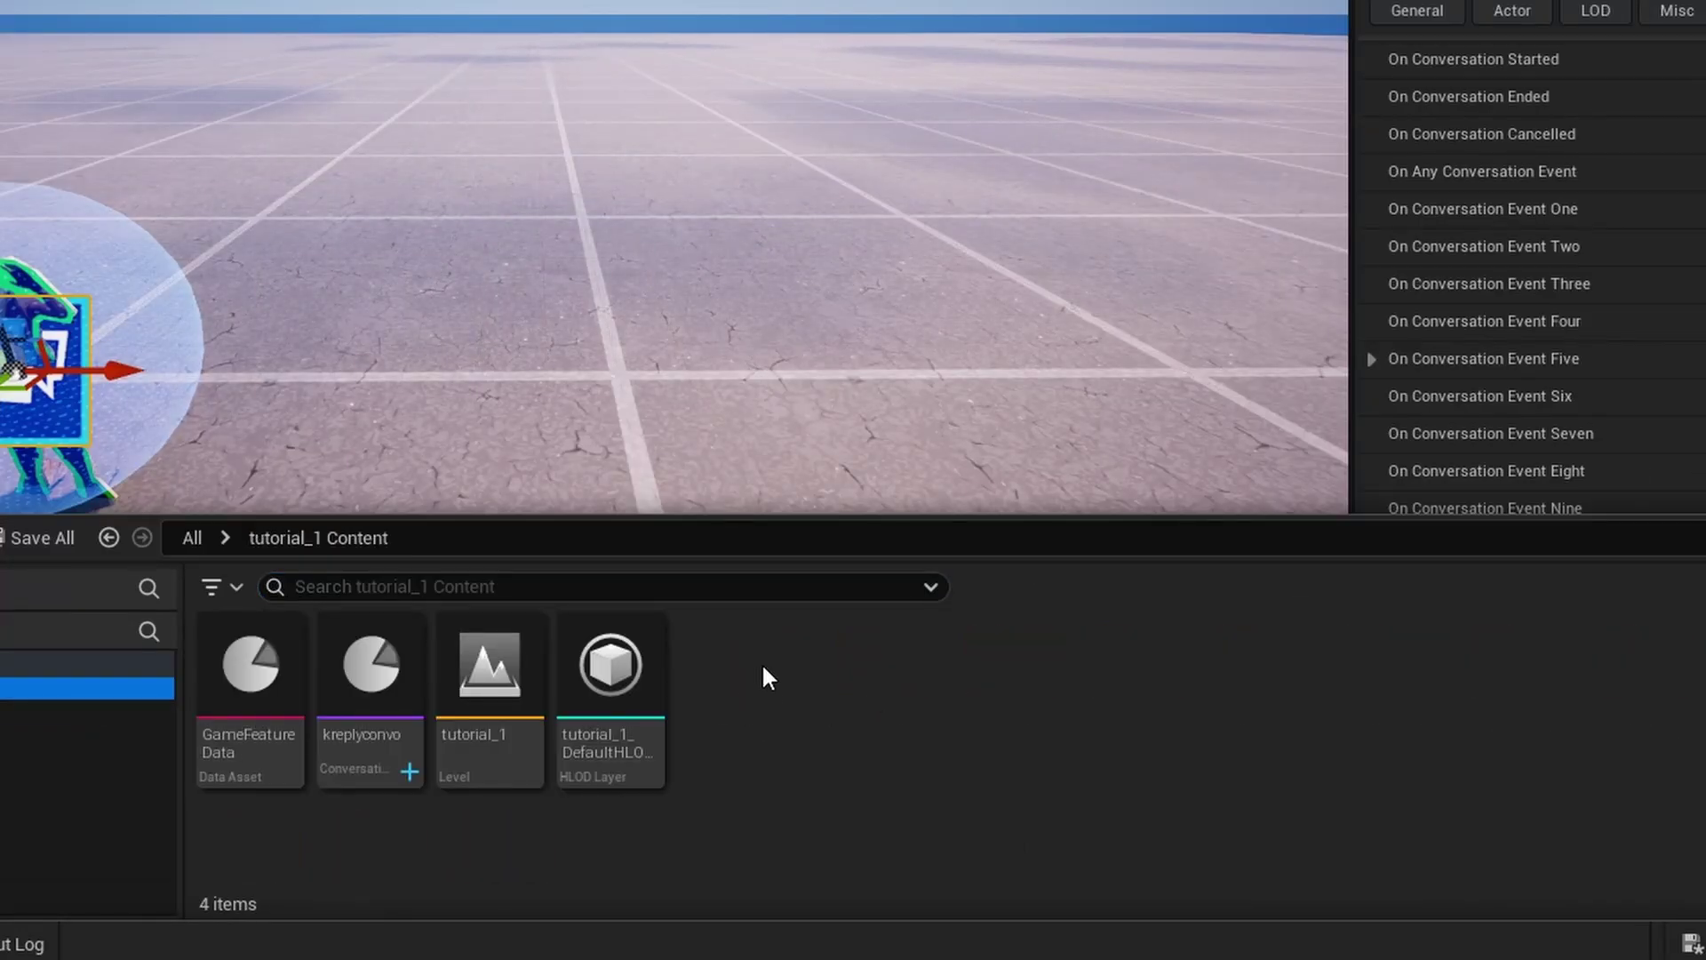
right_click(727, 701)
mouse_move(847, 638)
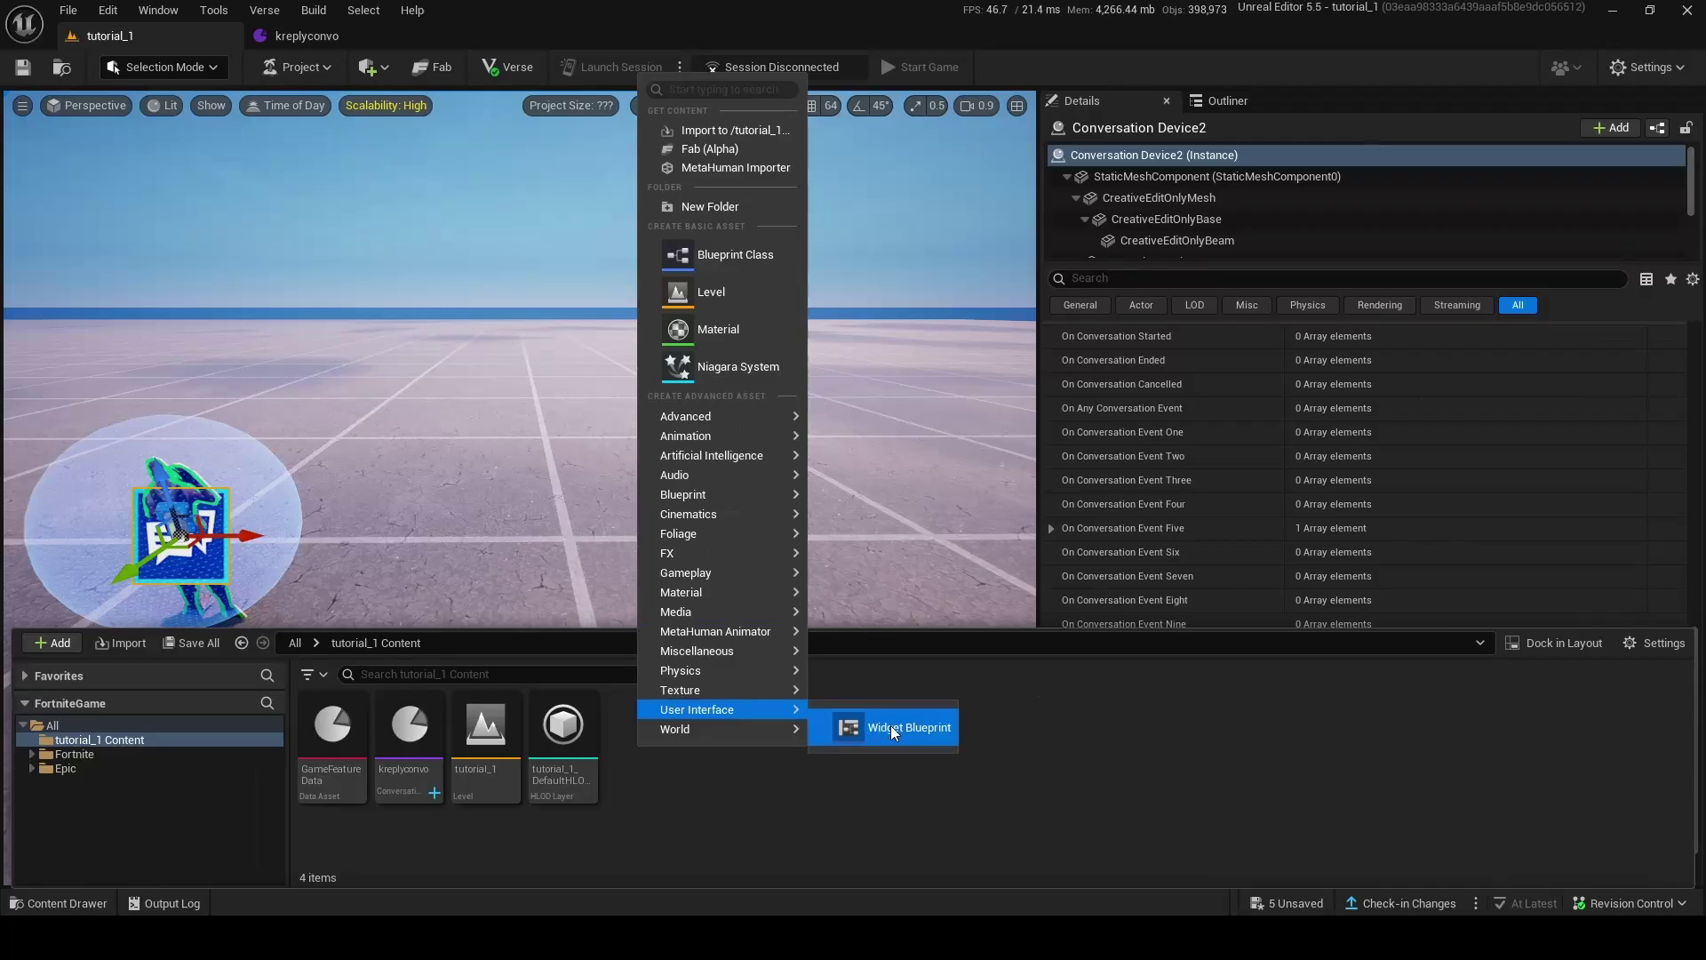
click(1111, 666)
click(710, 386)
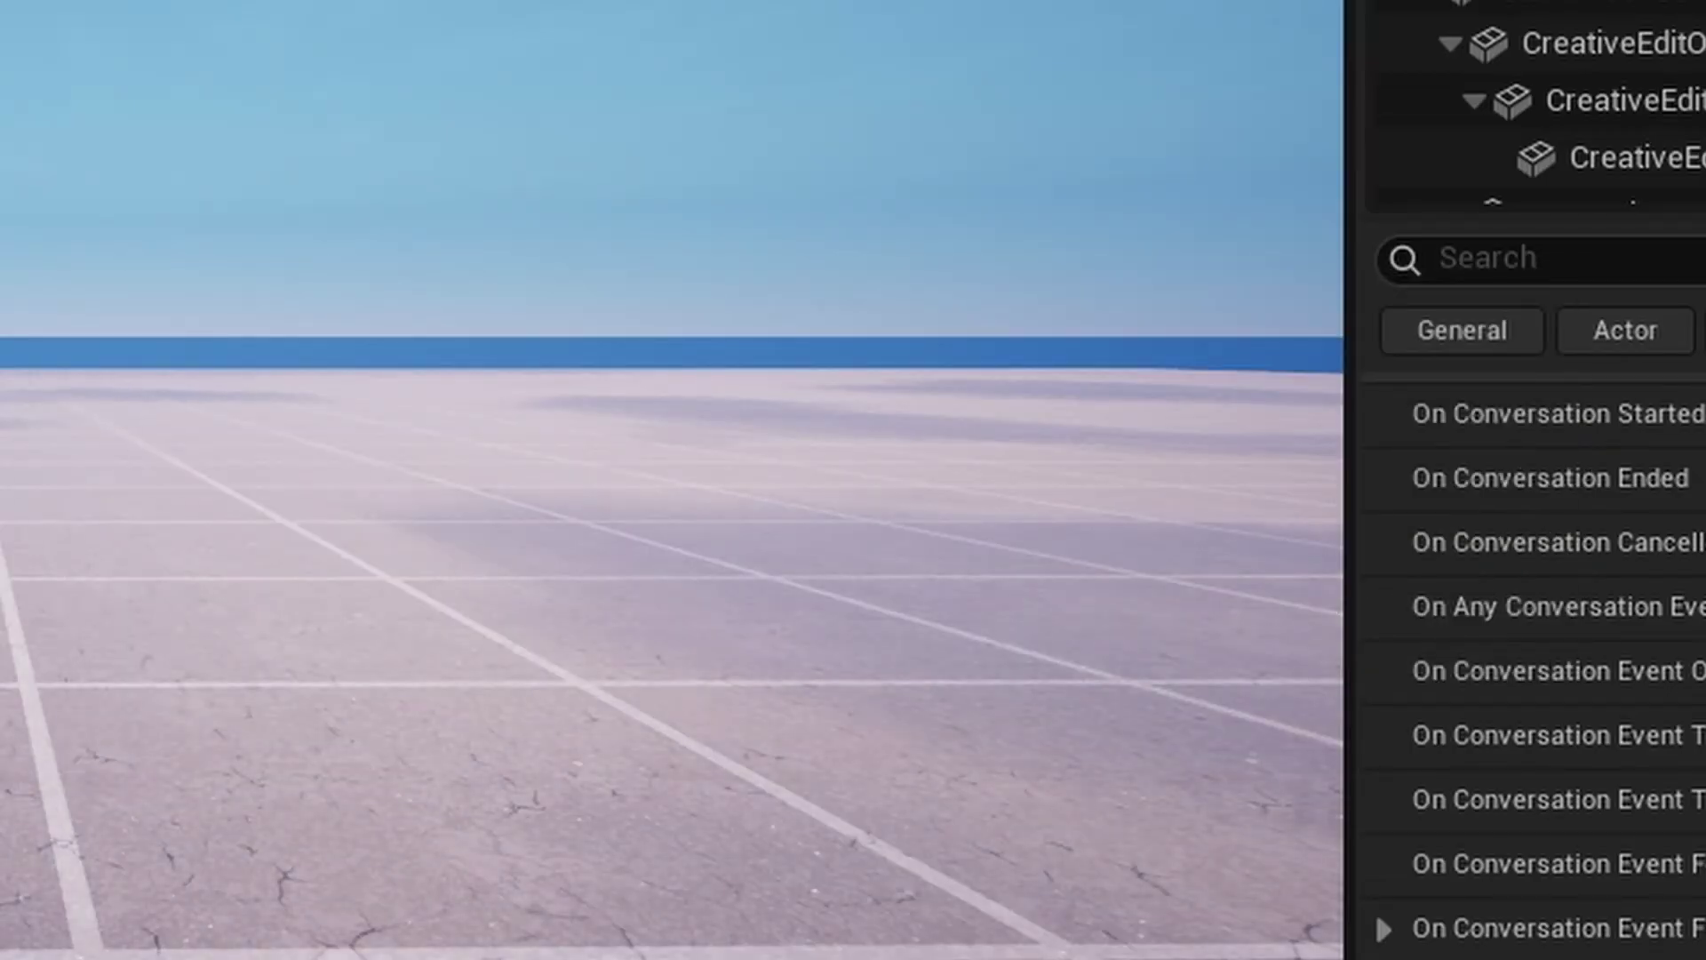
key(BackSpace)
text(convo)
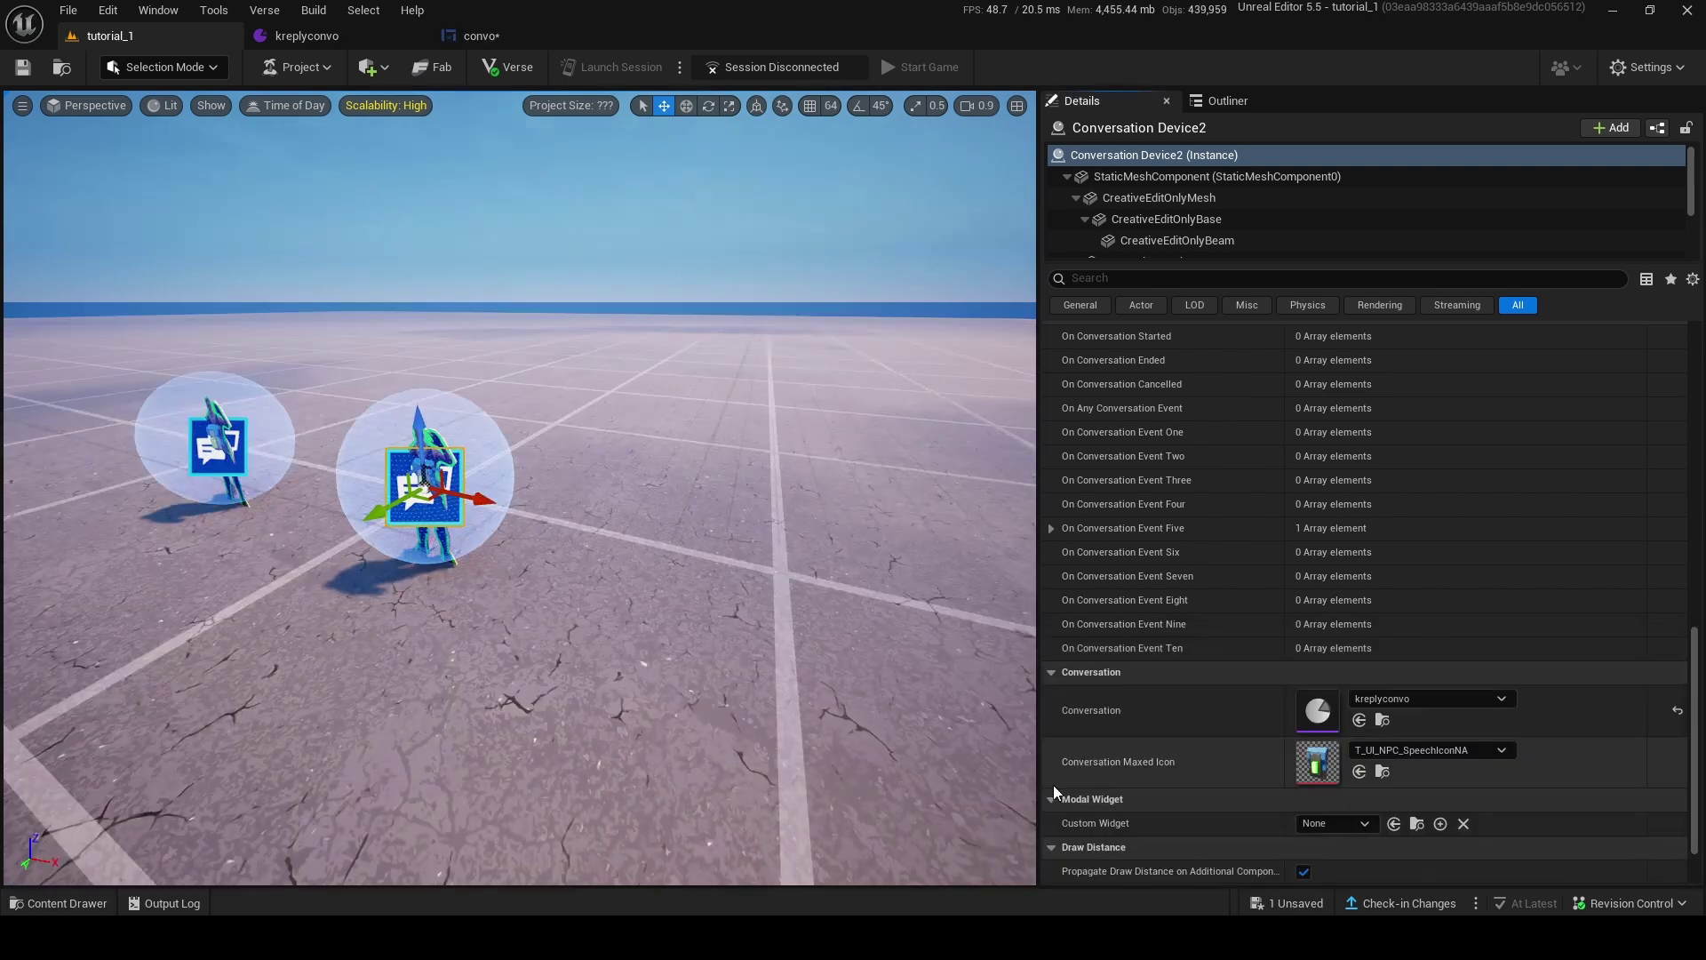
Open the convo widget blueprint for editing and check its canvas panel and view bindings.
click(480, 35)
click(99, 903)
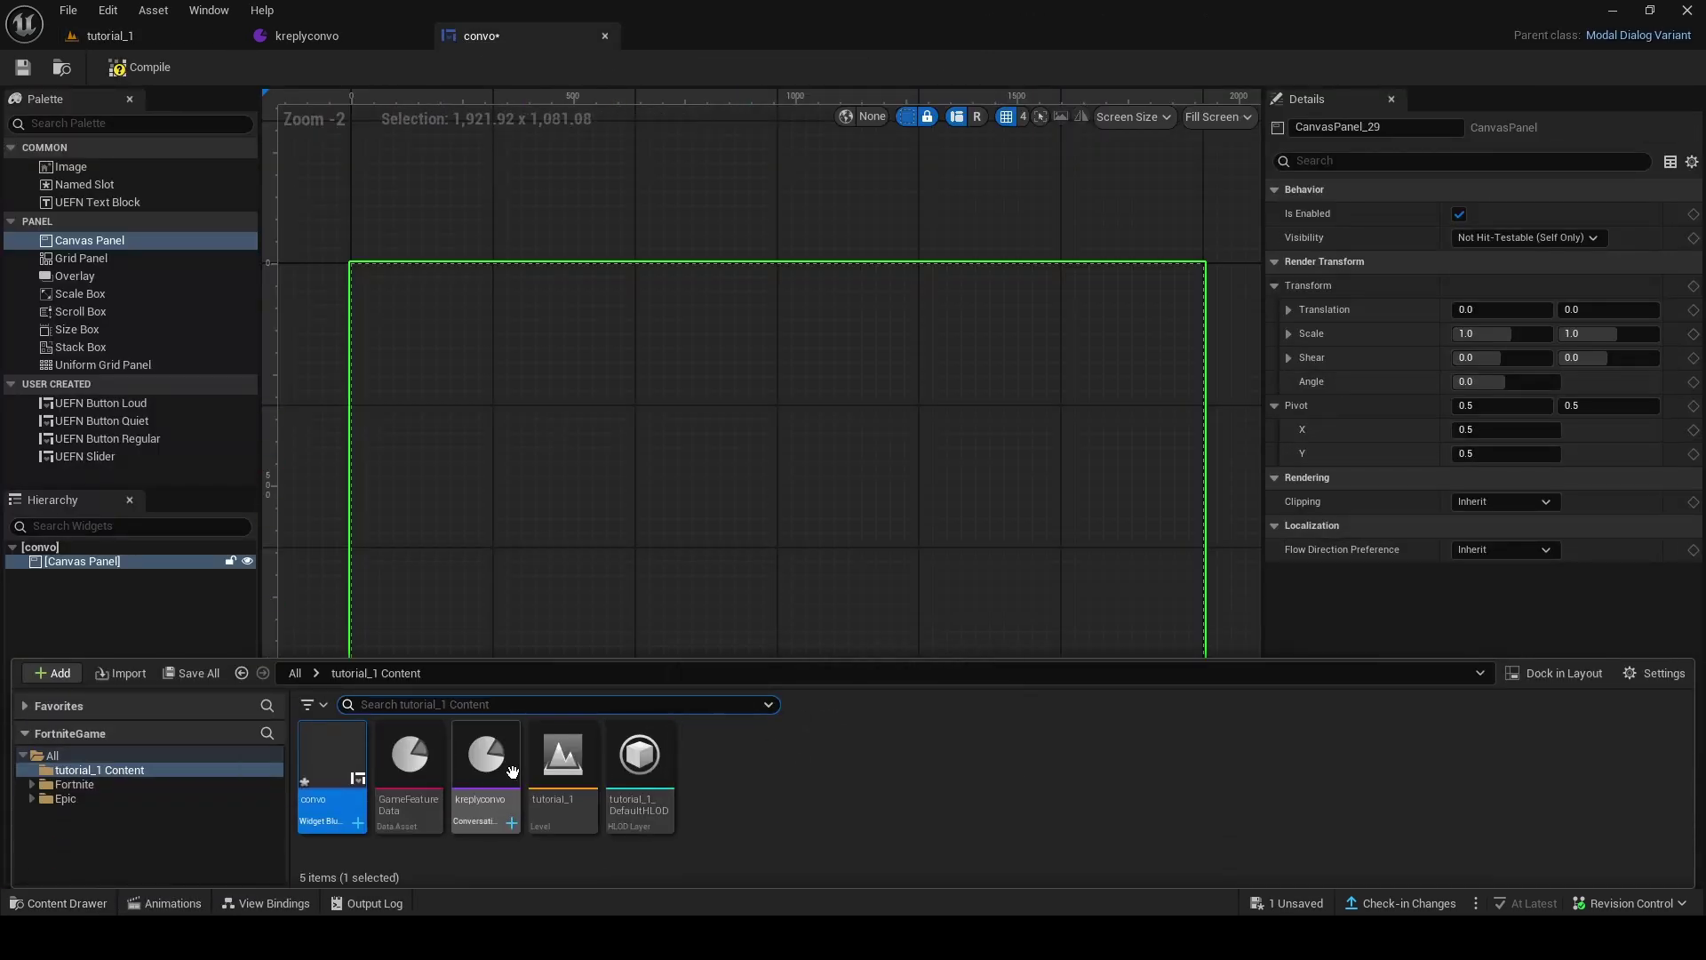
click(313, 477)
click(672, 476)
right_drag(883, 628, 837, 705)
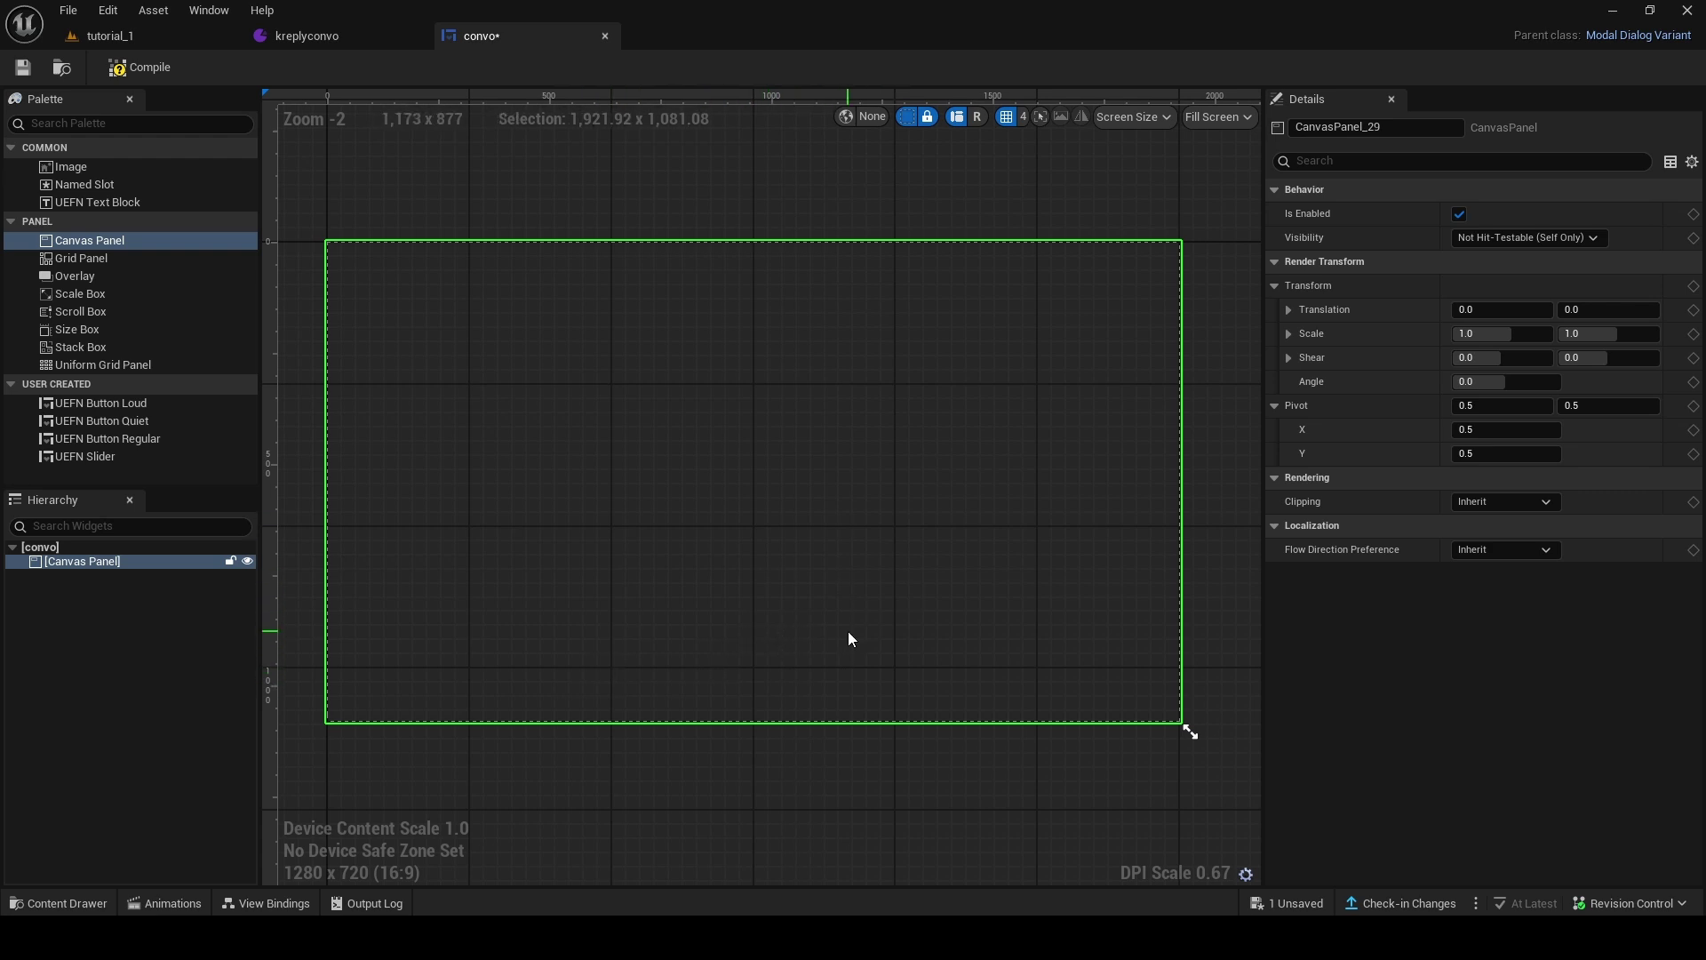
click(269, 902)
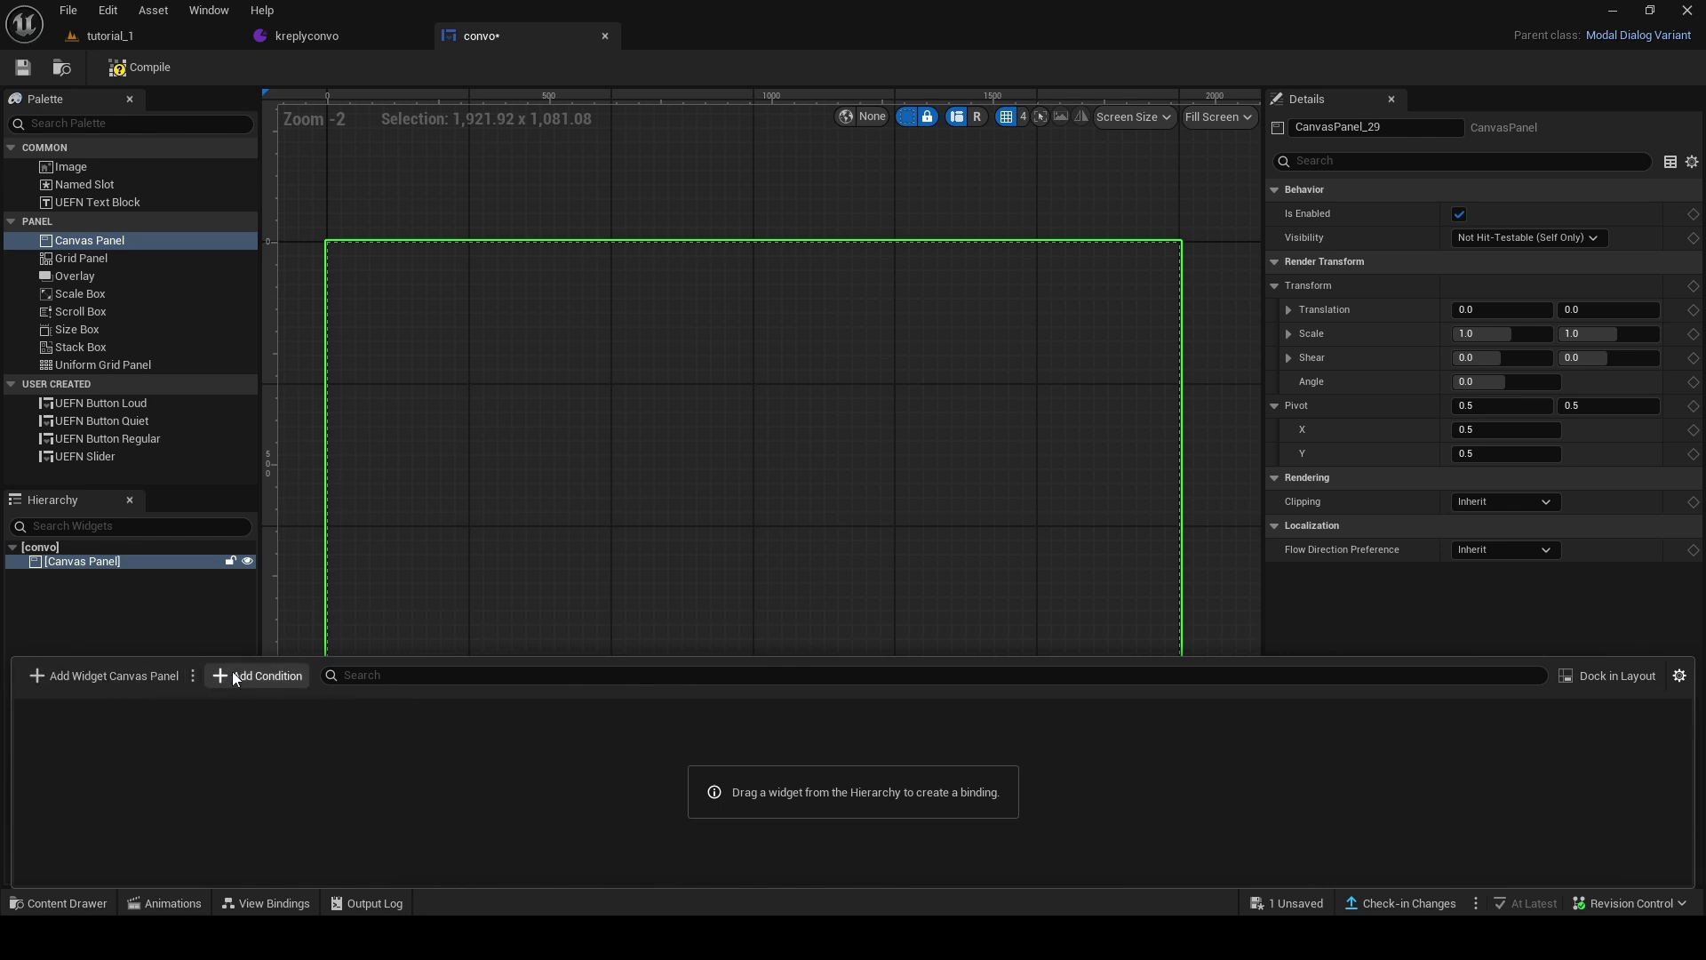
click(293, 579)
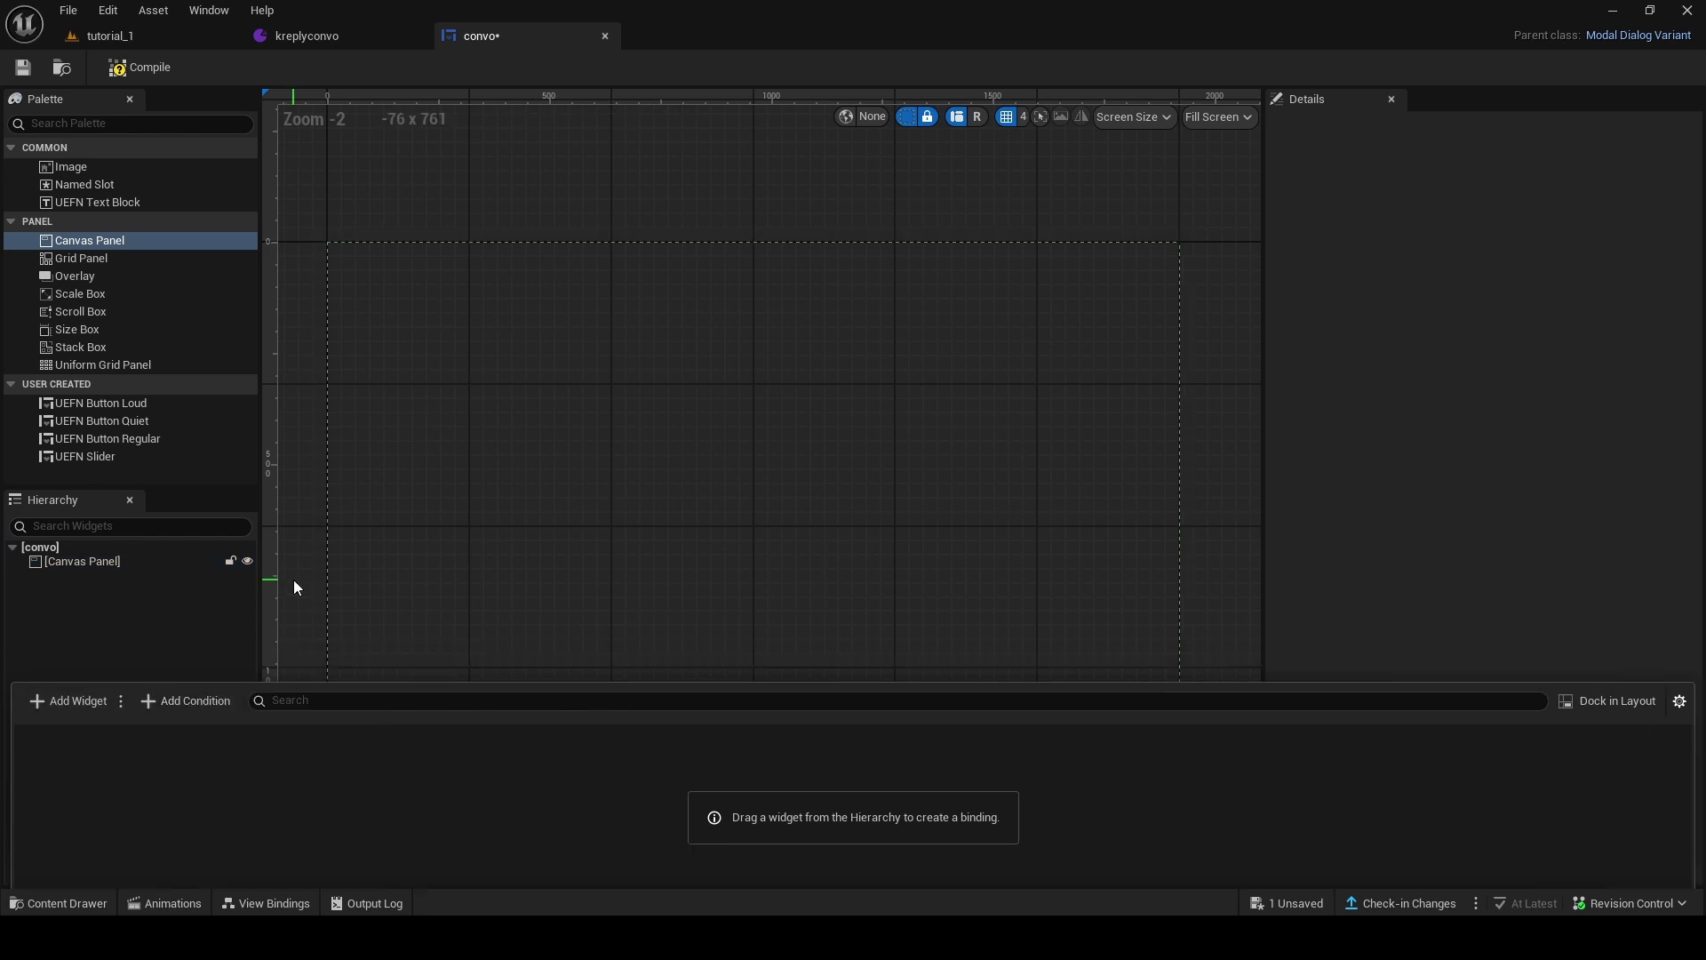
scroll(411, 571, up, 1)
scroll(629, 558, down, 1)
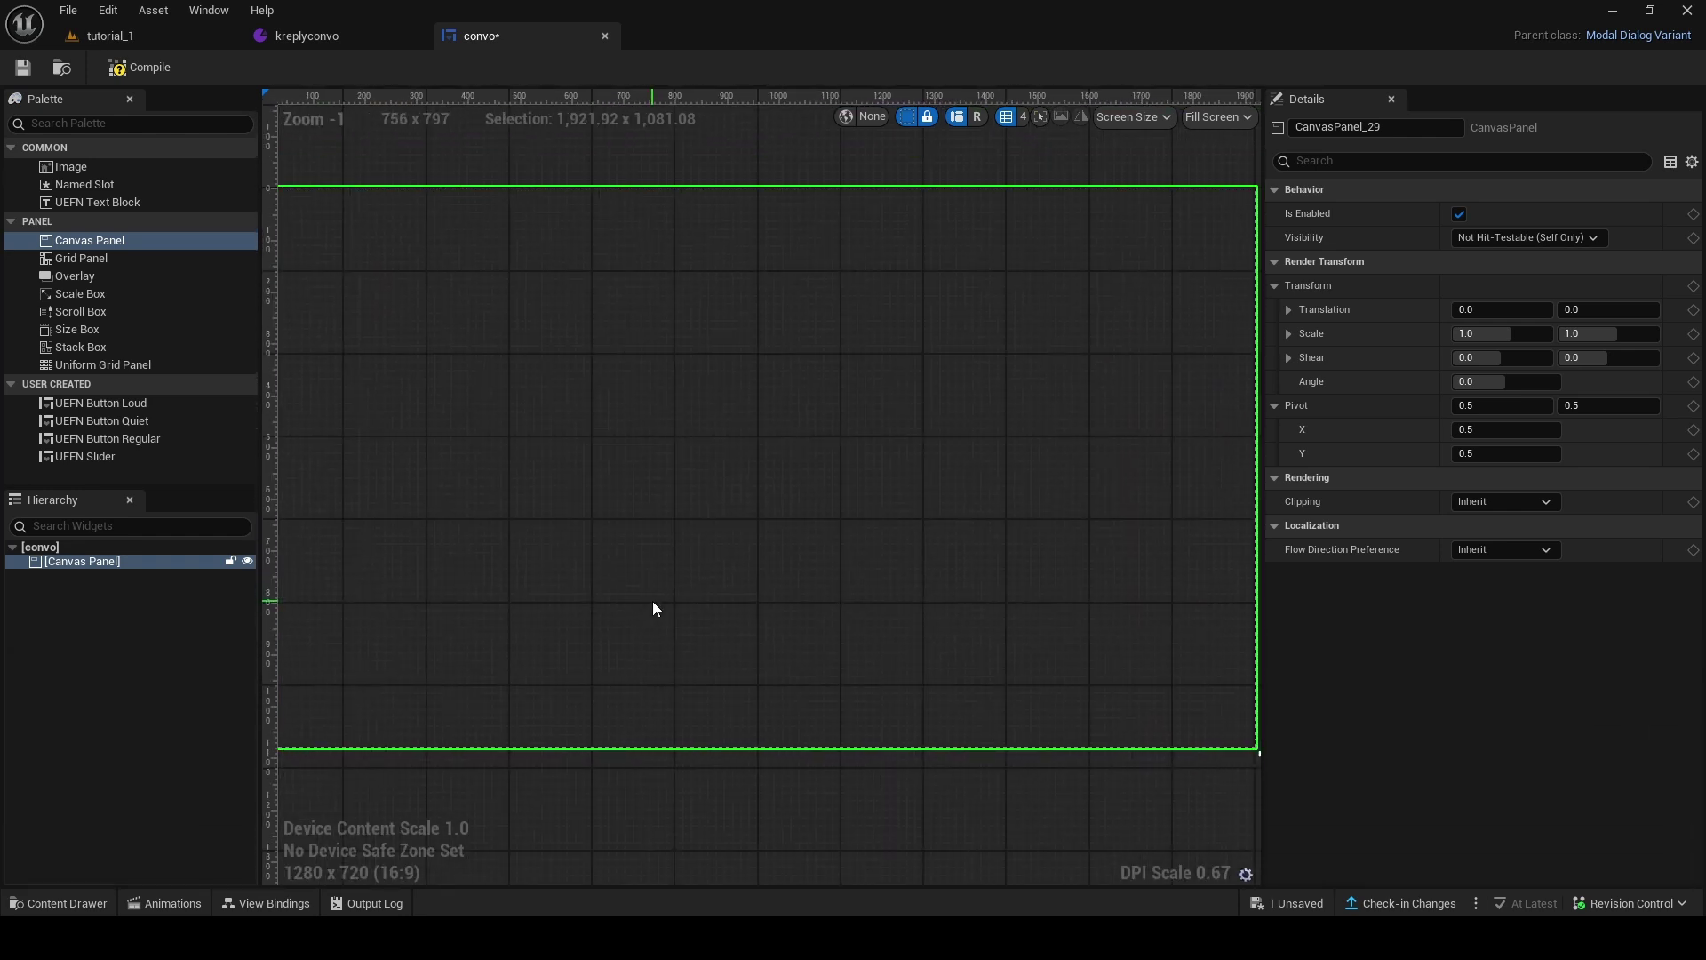
Add two UEFN Text Blocks to the canvas panel, one below the other, with the texts Name and Dialogue.
drag(115, 201, 529, 463)
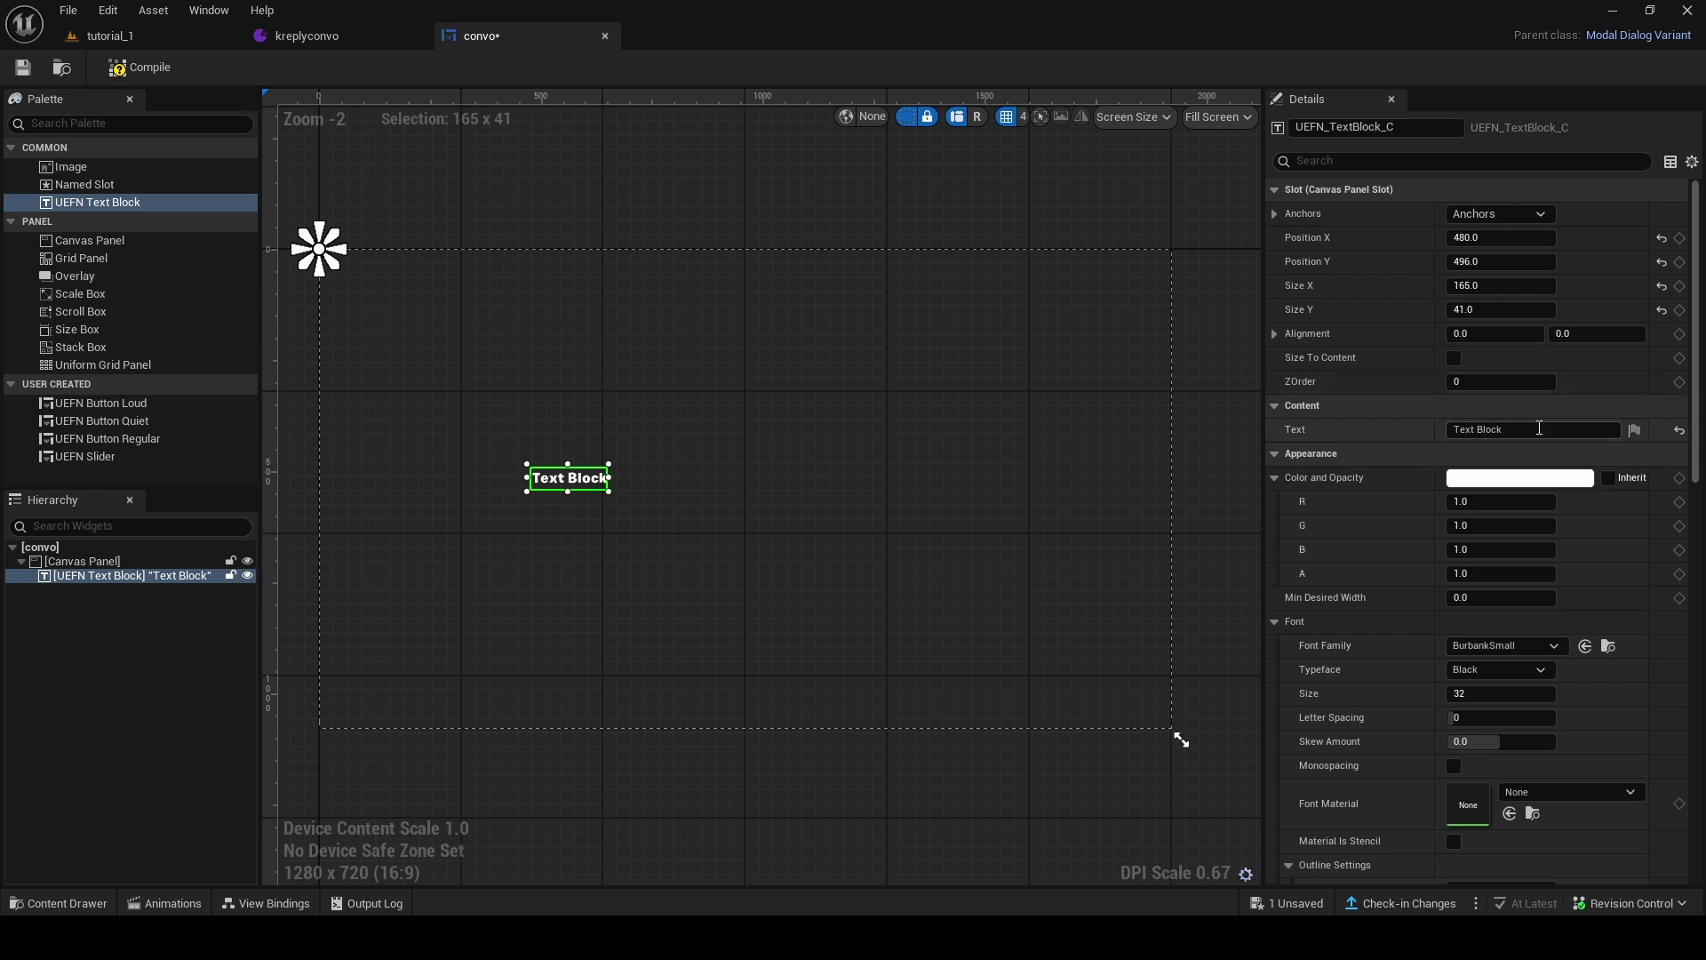
text(Name)
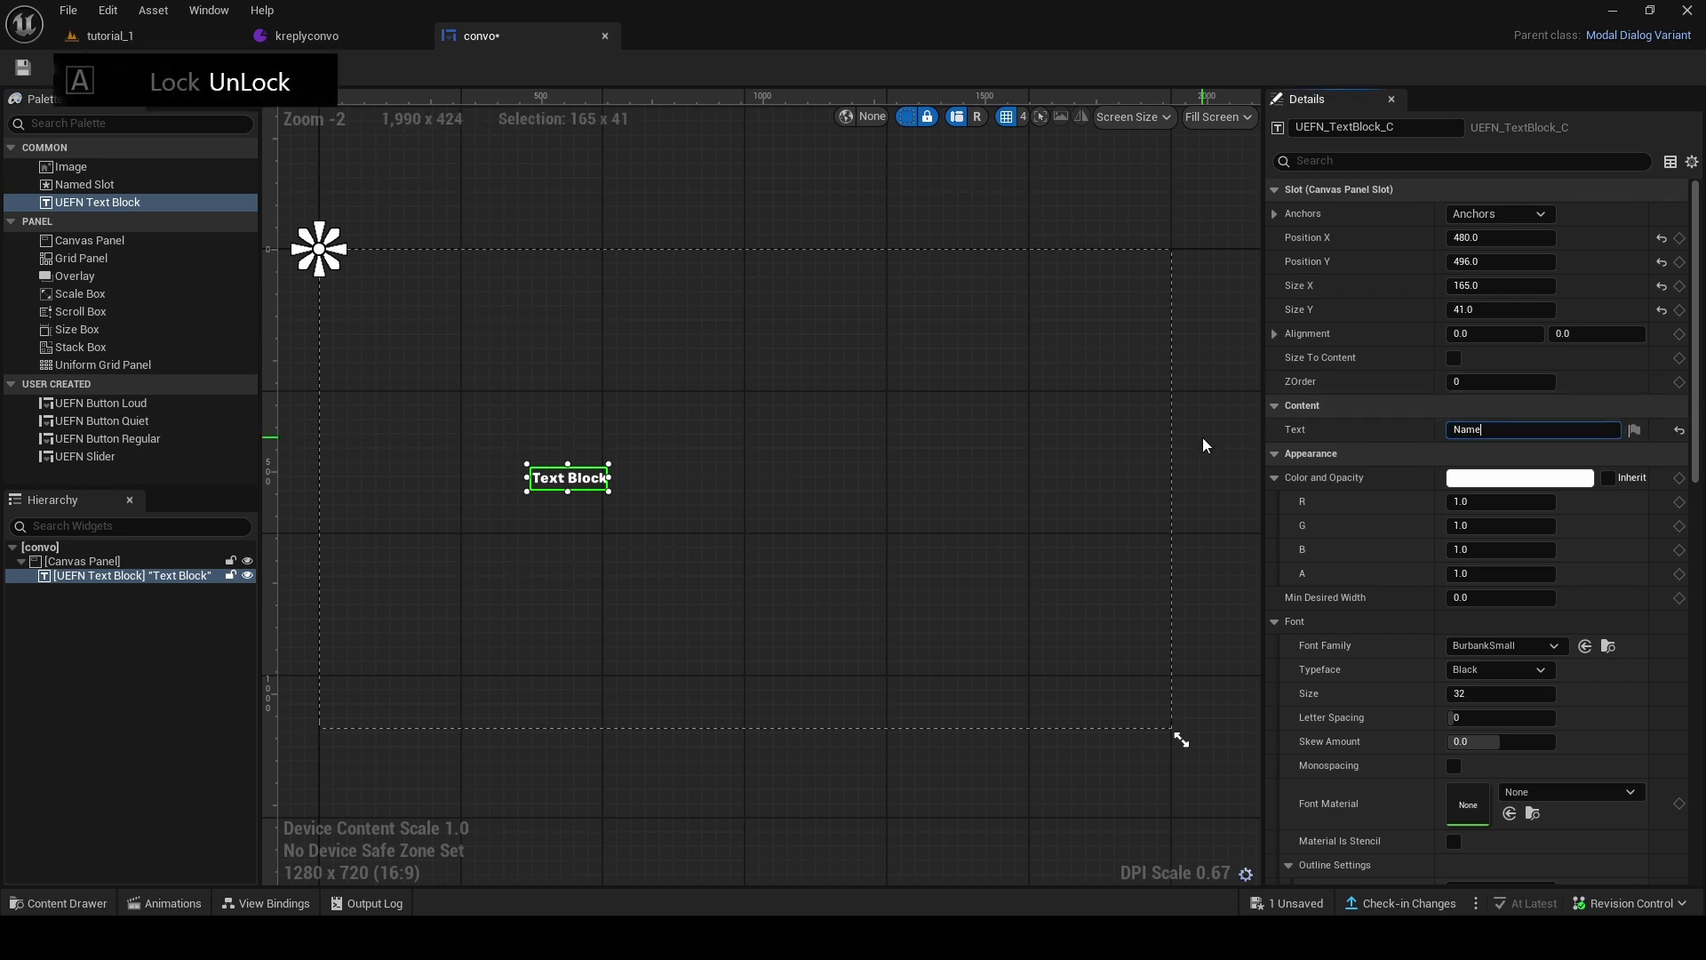
scroll(743, 482, up, 3)
drag(98, 202, 638, 475)
text(Dialogue)
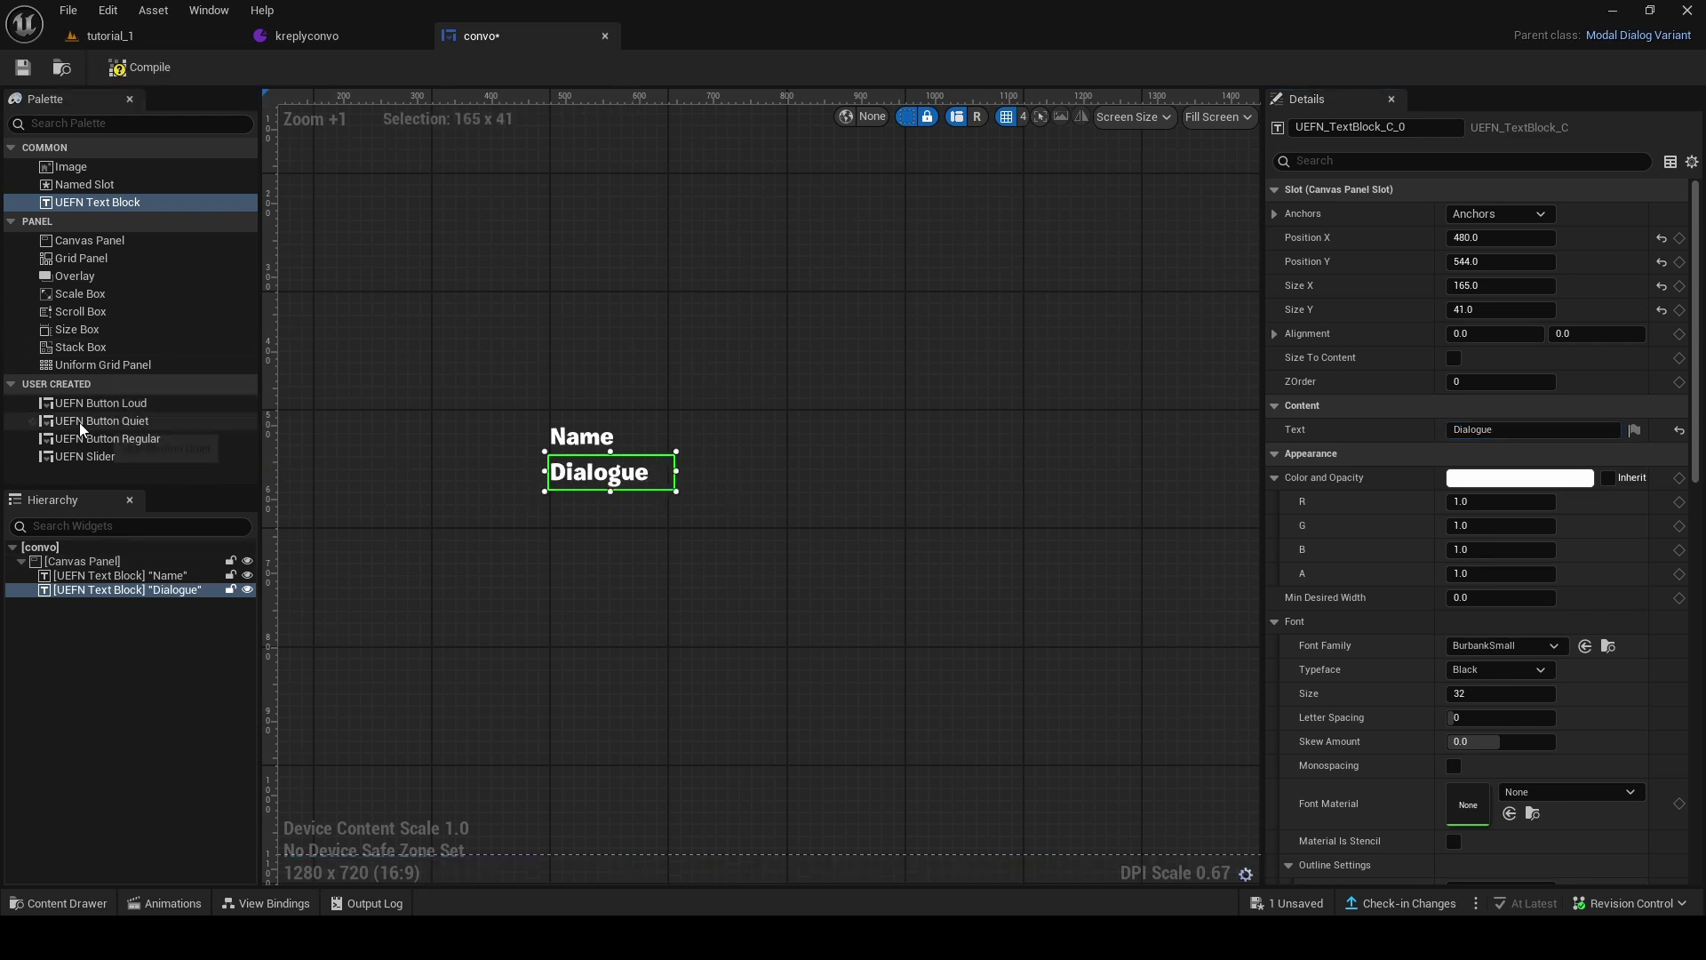
Place a UEFN Button Quiet below the Dialogue text and set its text to Option 1.
drag(78, 423, 791, 541)
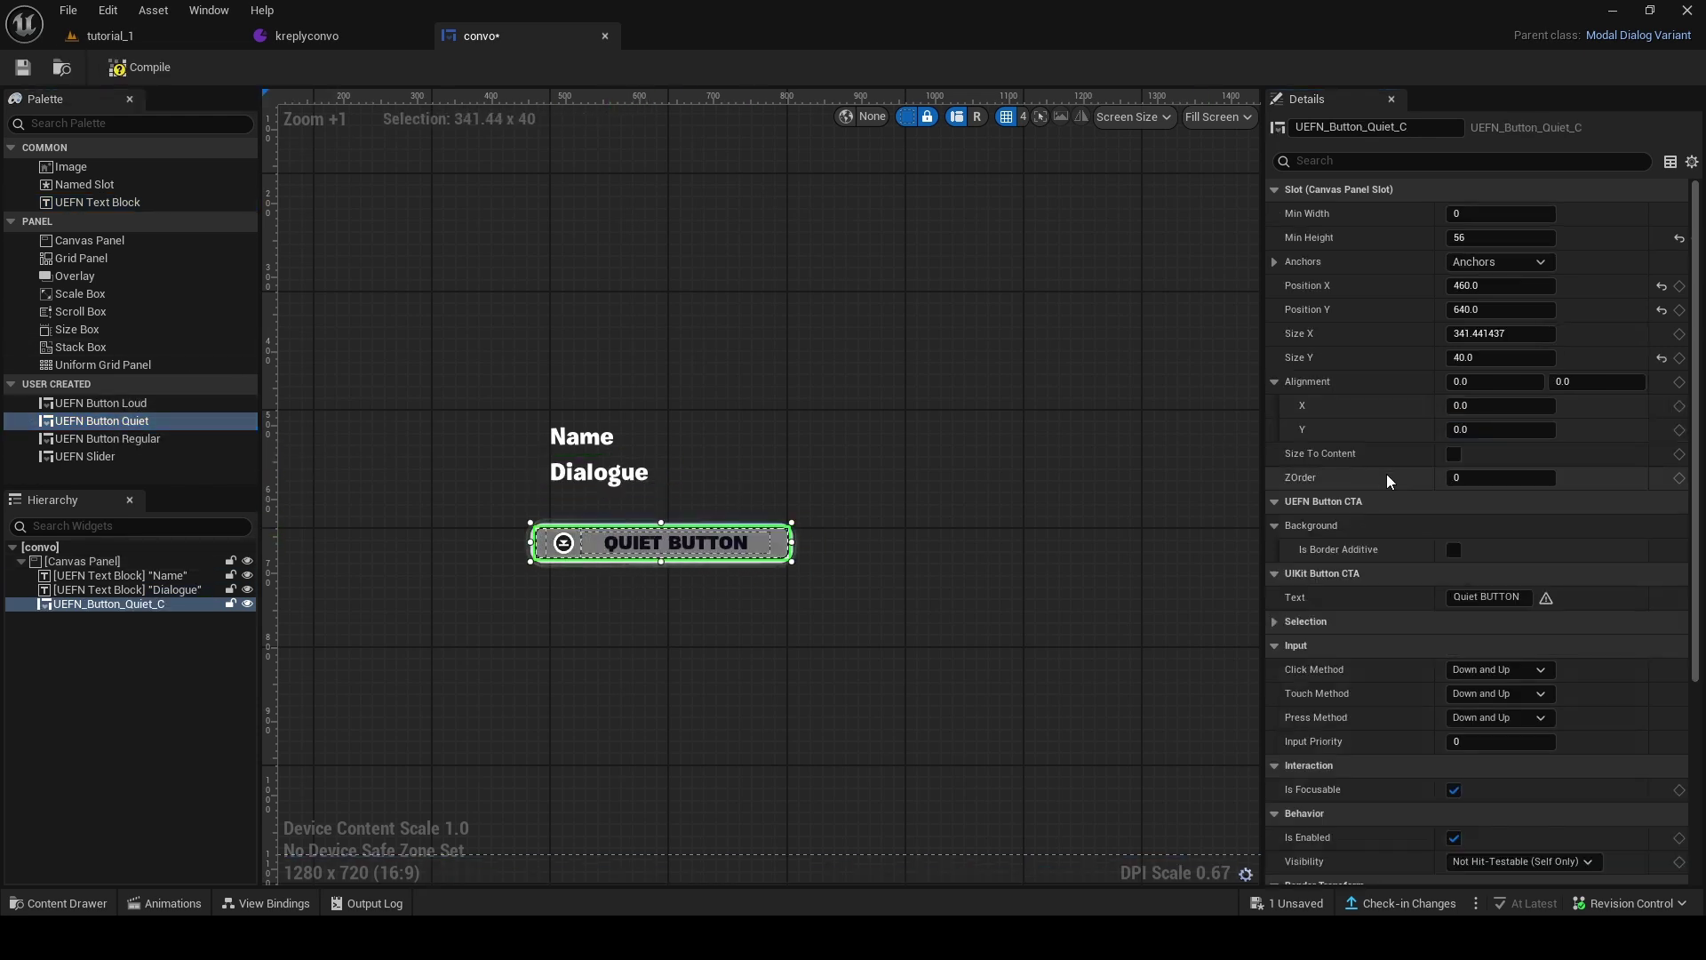
key(Caps_Lock)
click(1511, 596)
text(Option 1)
key(Return)
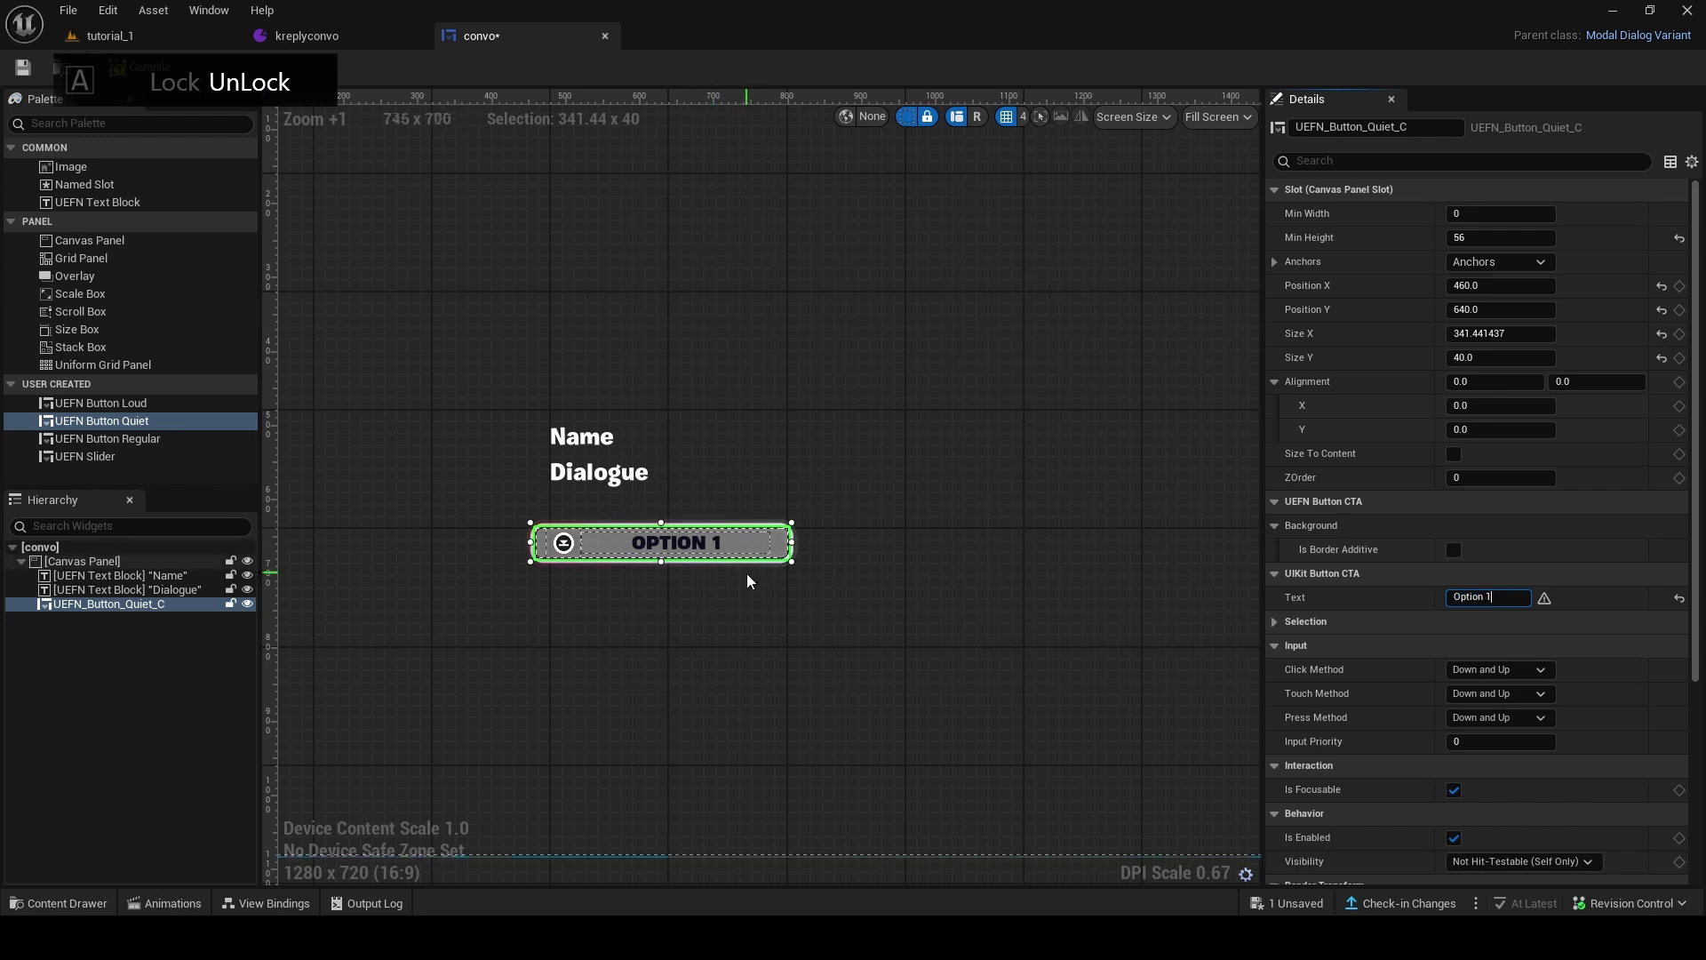
Duplicate the option button to make OPTION 2 through OPTION 6, and arrange all six in two columns of three.
key(ctrl+d)
drag(764, 558, 782, 601)
click(1488, 597)
text(OPTION 2)
key(Return)
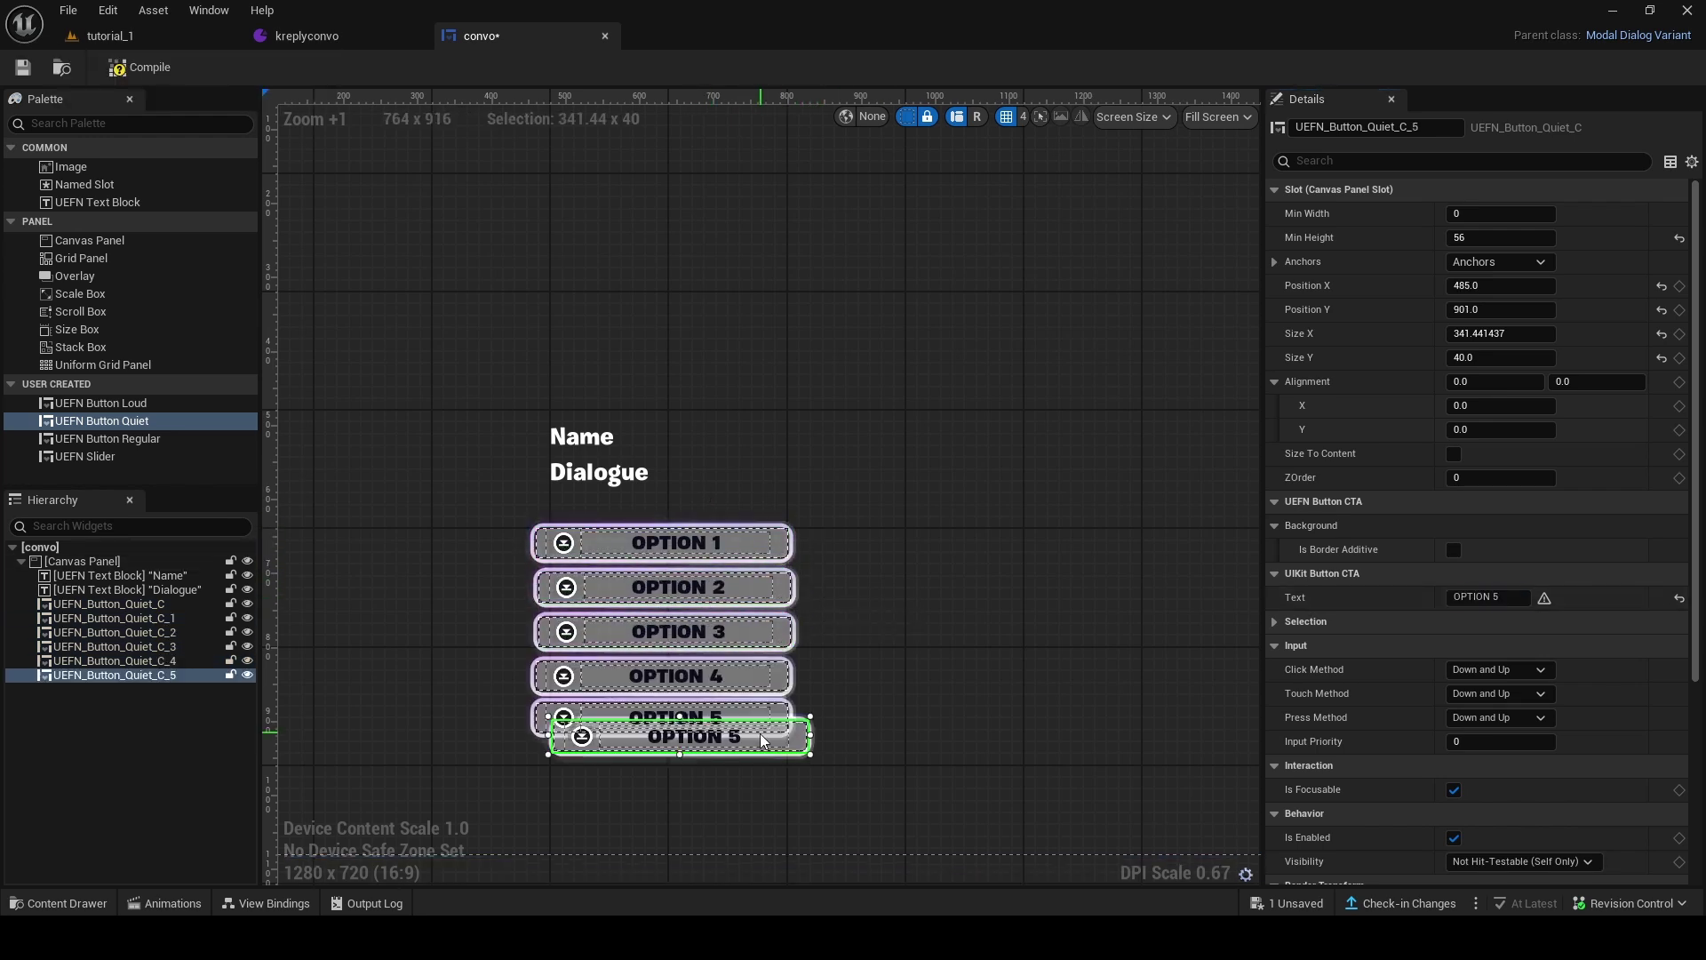
click(1488, 597)
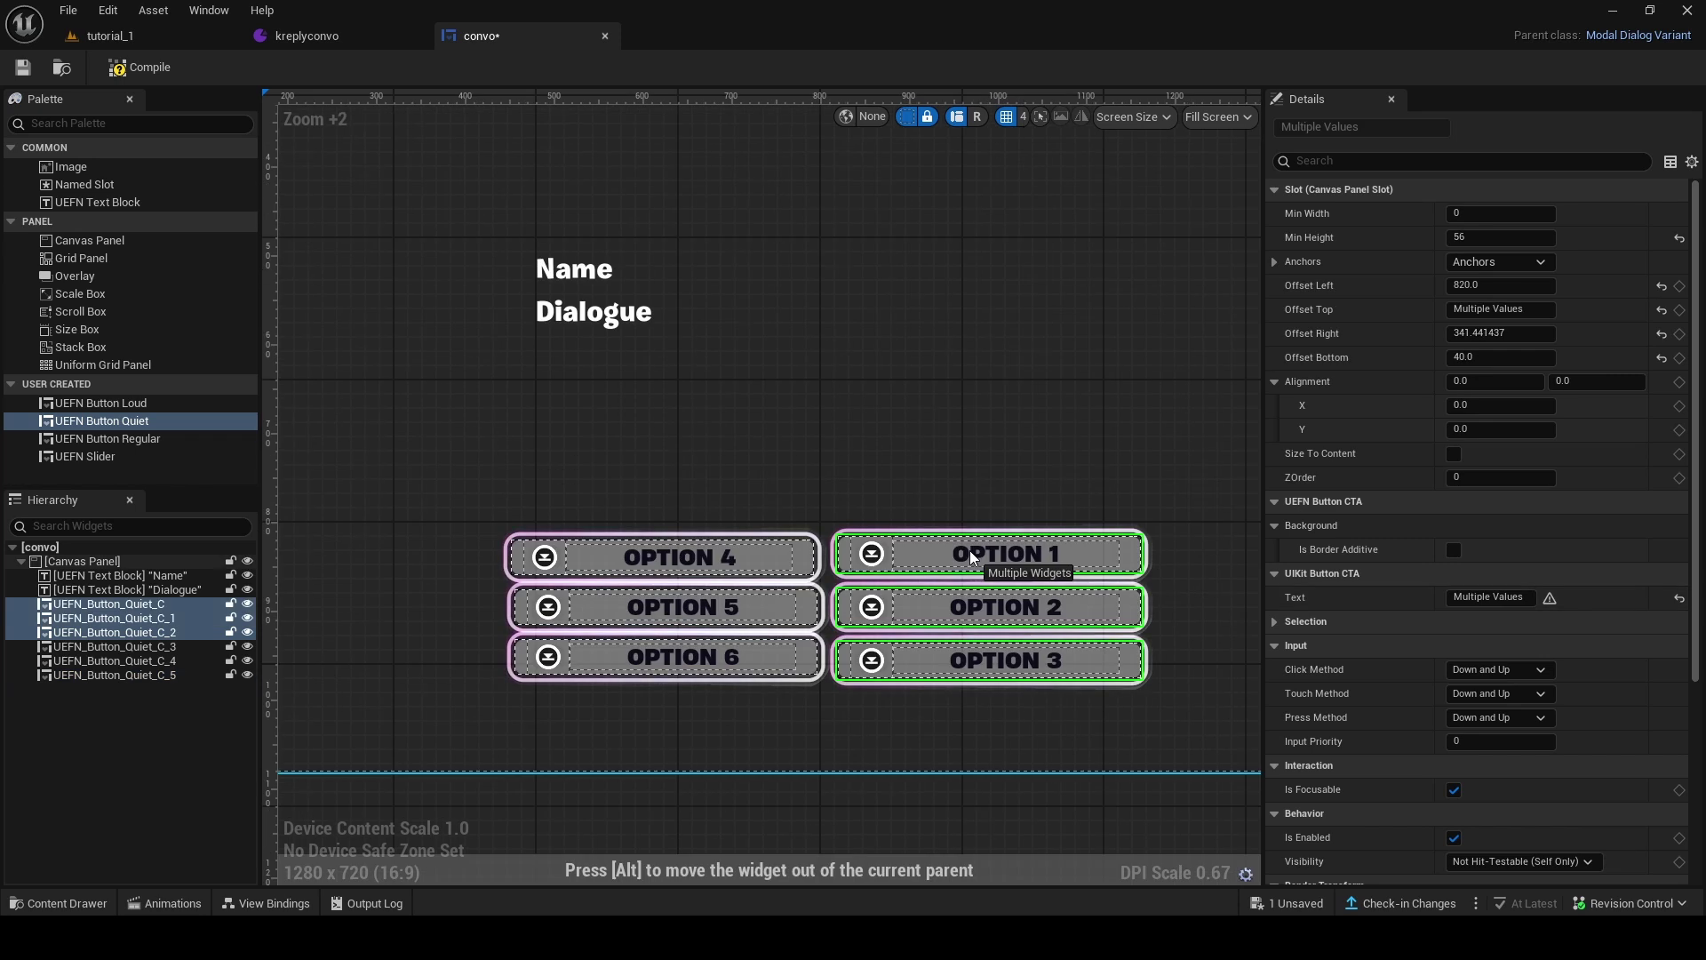
click(856, 453)
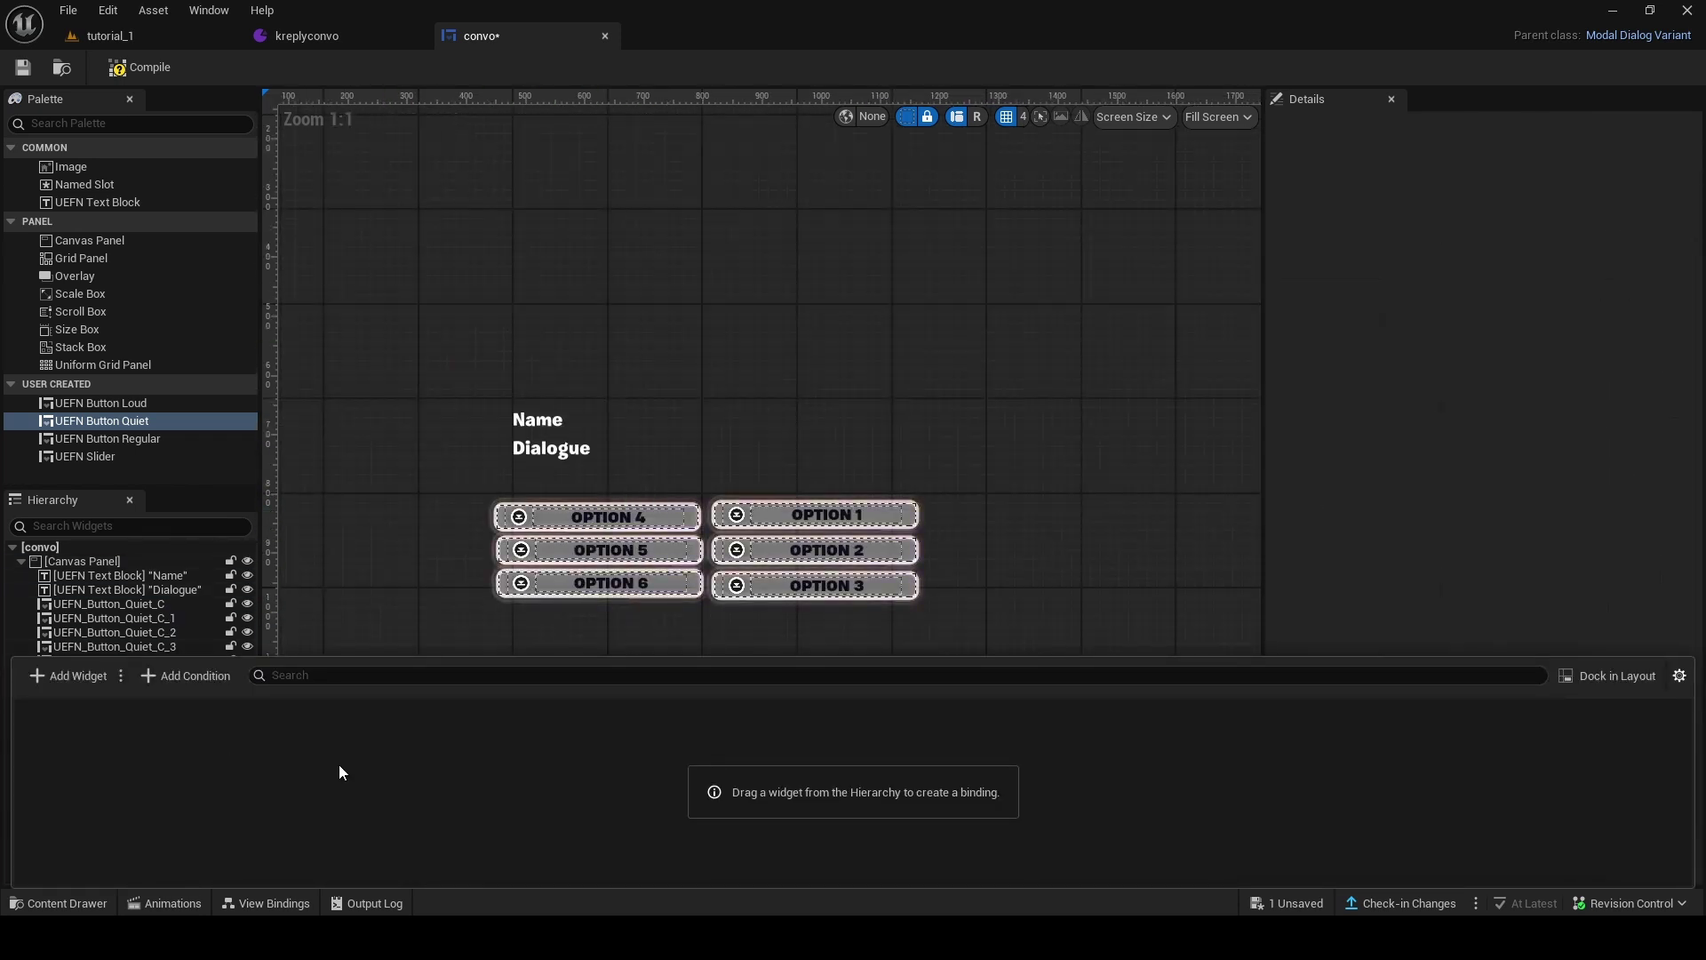
Add a view binding that links the Name text block's Text to the Title of CreativeModalDialogViewmodel.
click(552, 418)
click(298, 899)
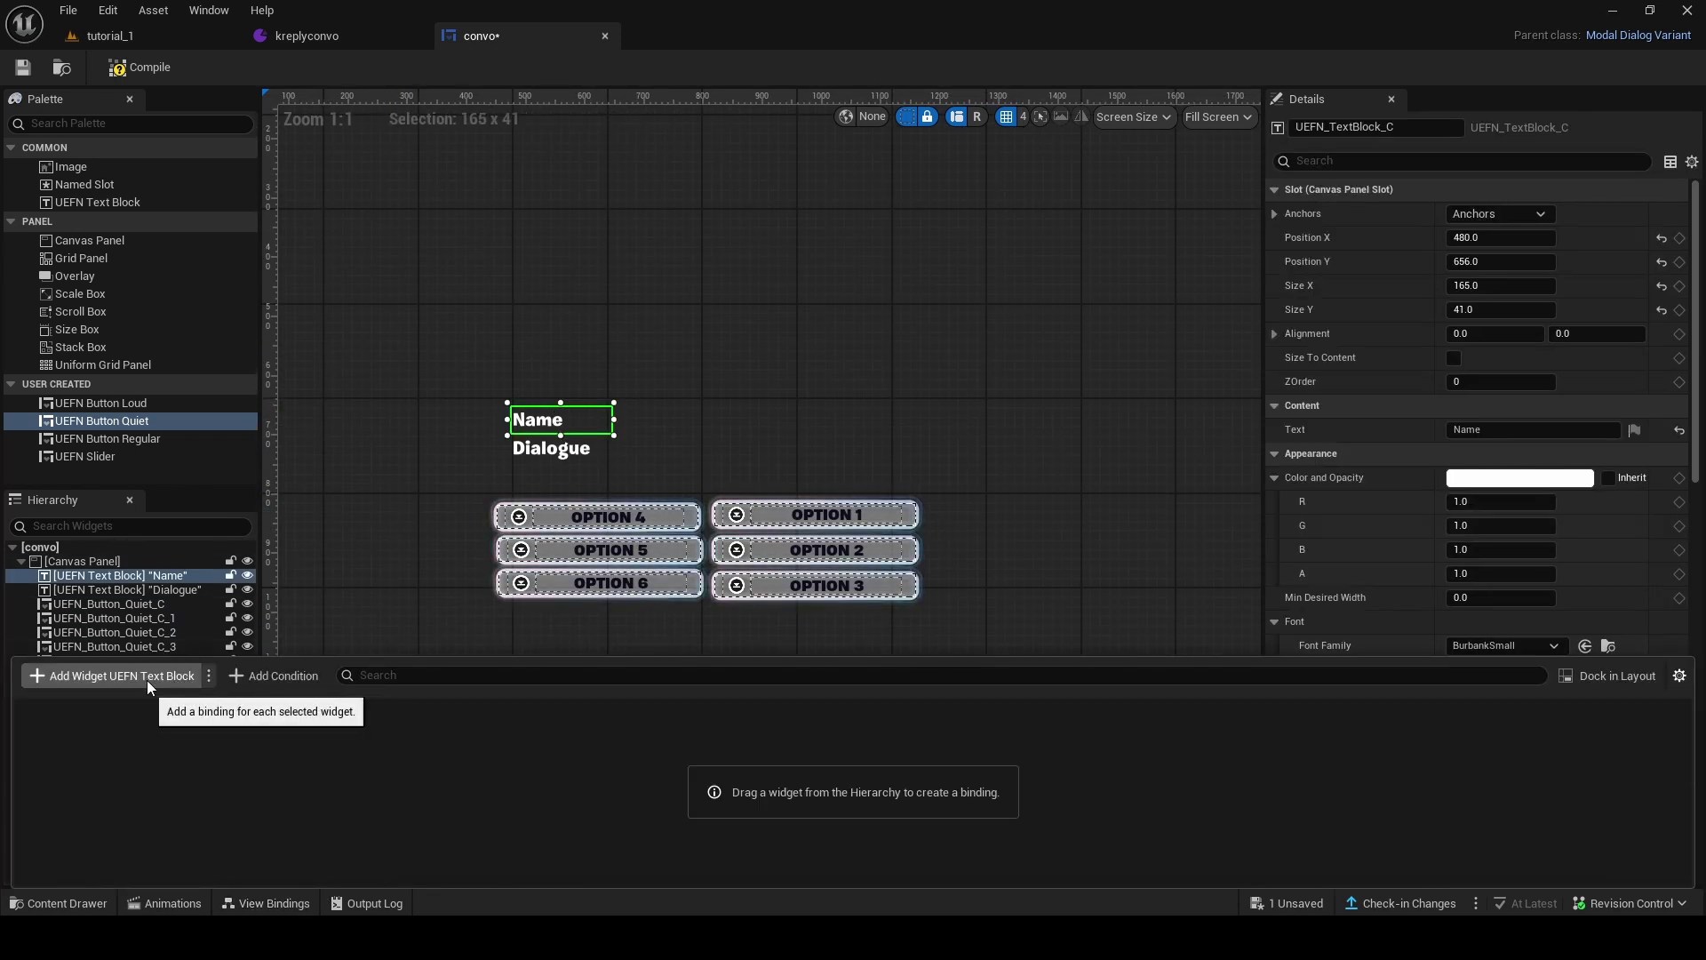
click(142, 679)
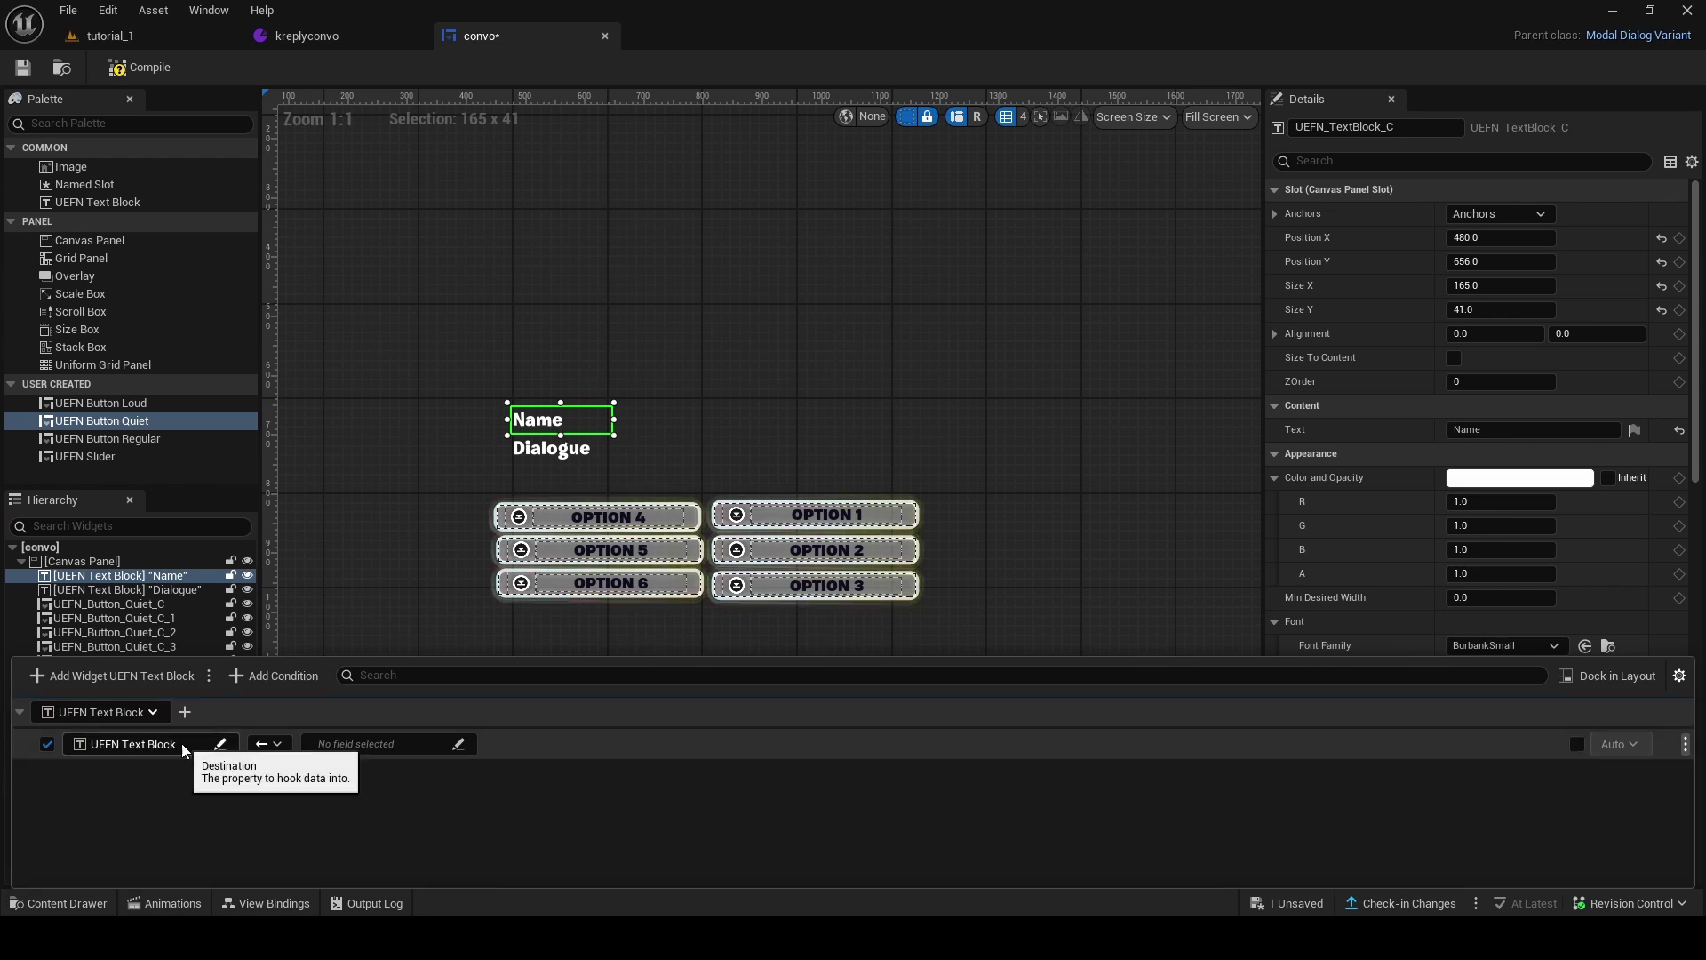
click(220, 744)
click(310, 595)
click(272, 723)
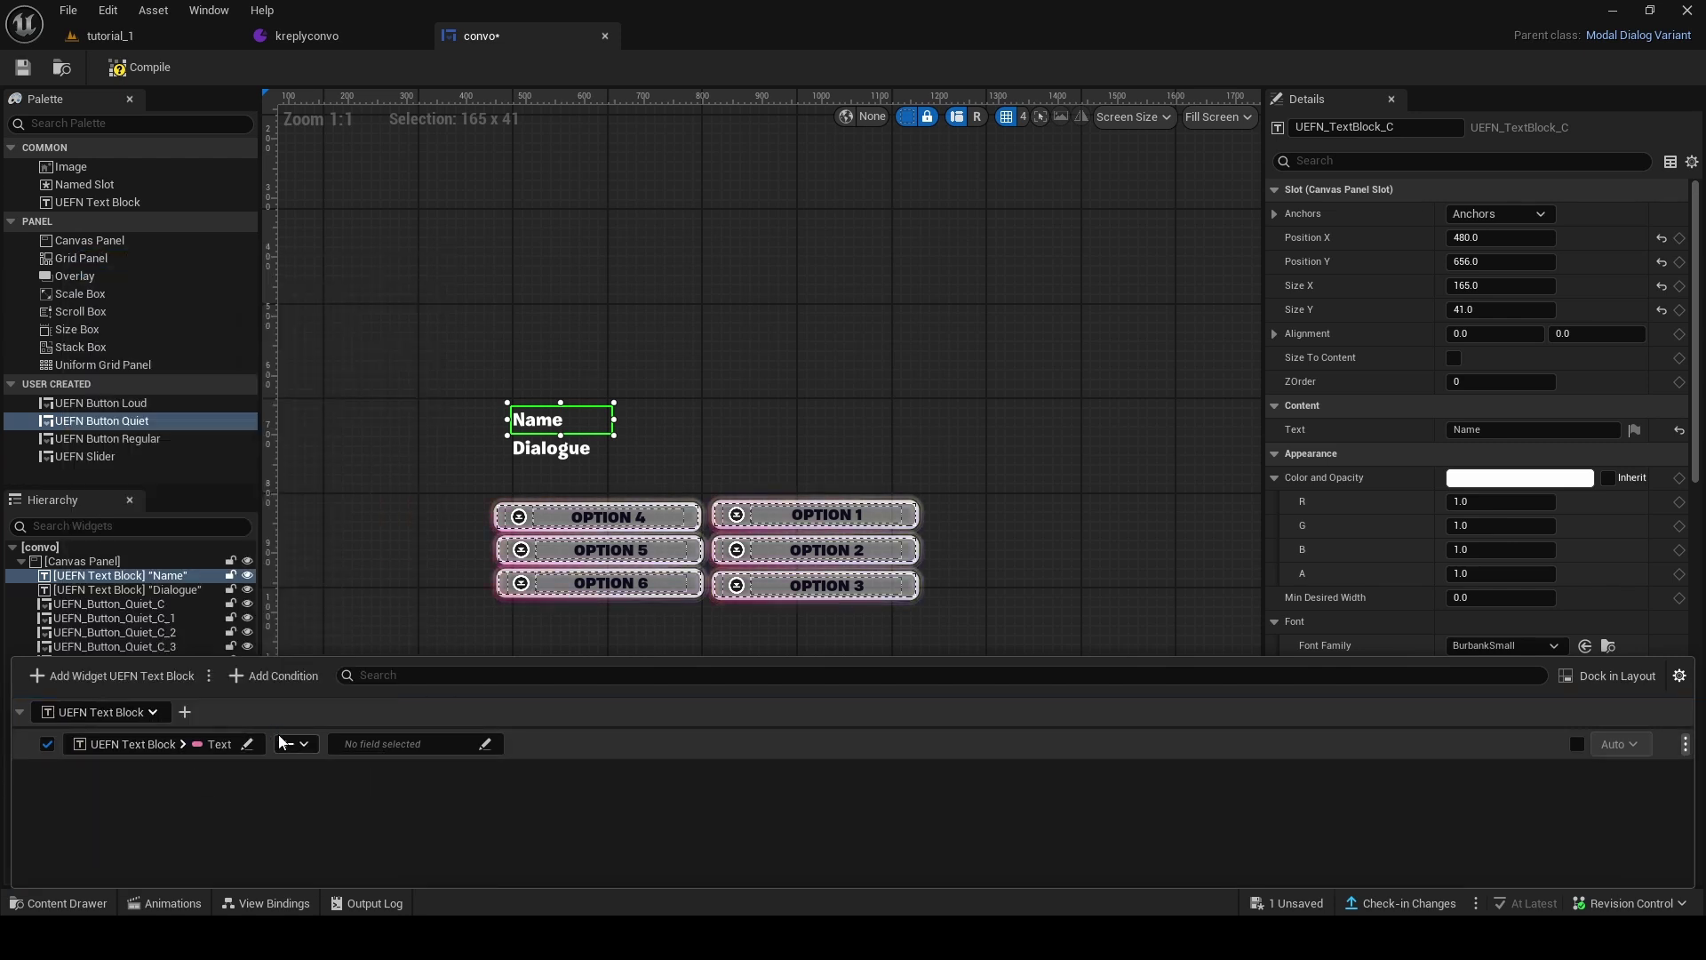
click(391, 743)
click(402, 599)
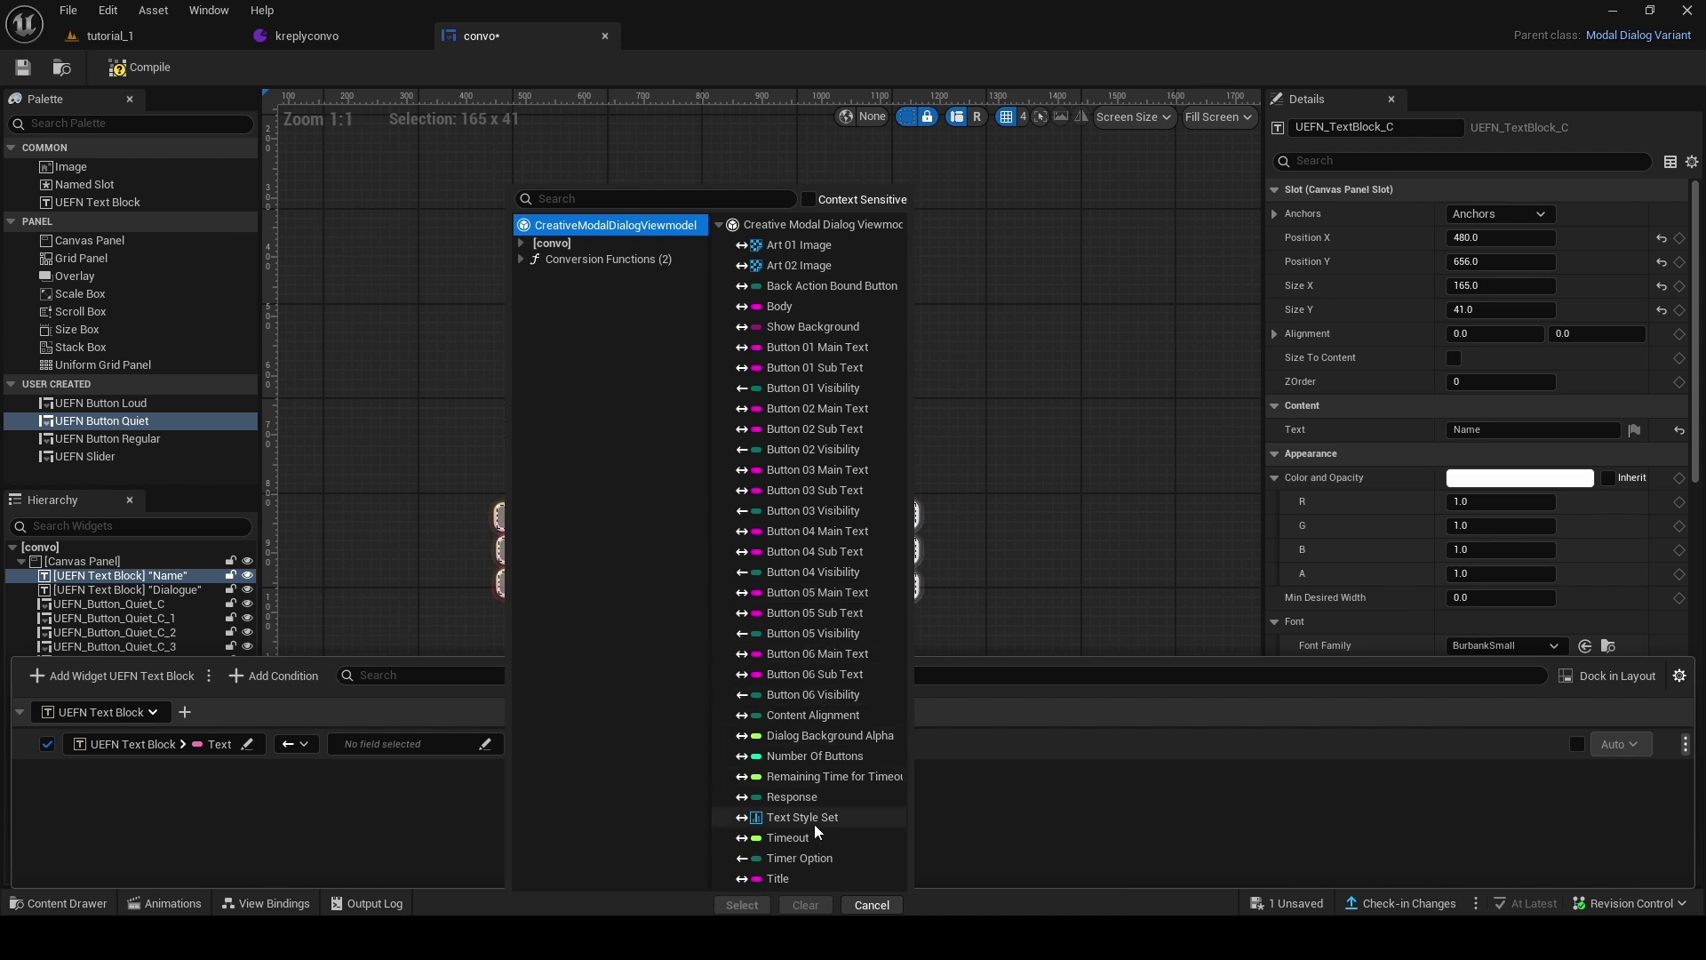
click(778, 878)
click(742, 905)
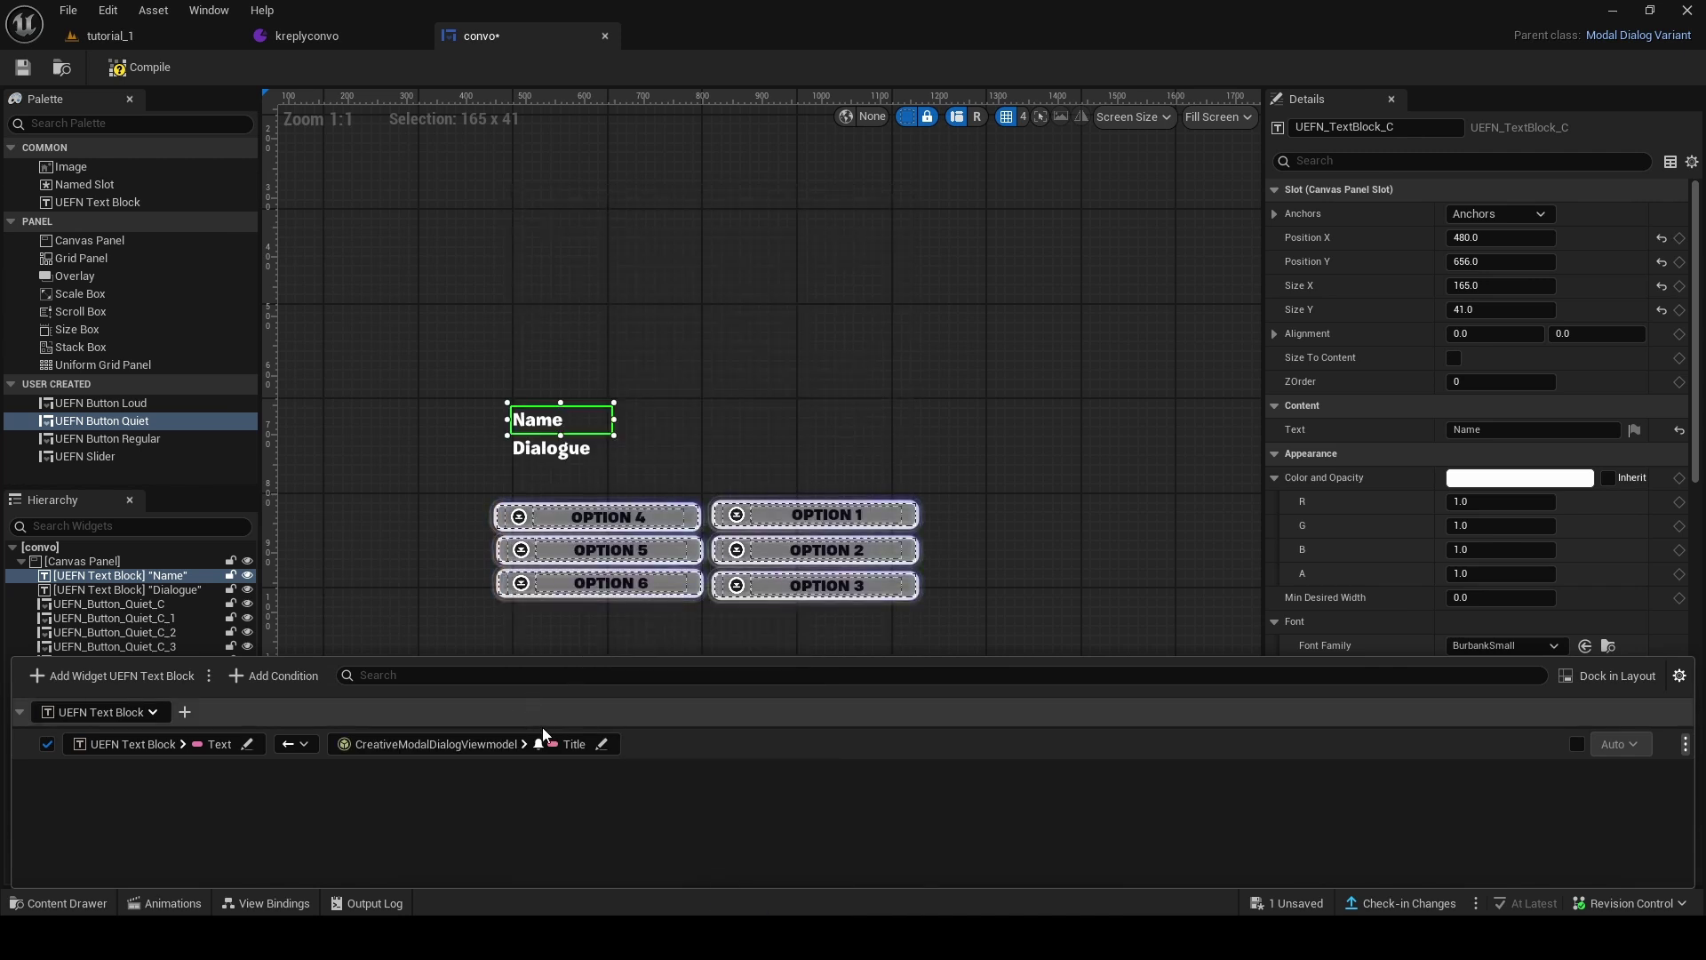
scroll(500, 477, up, 7)
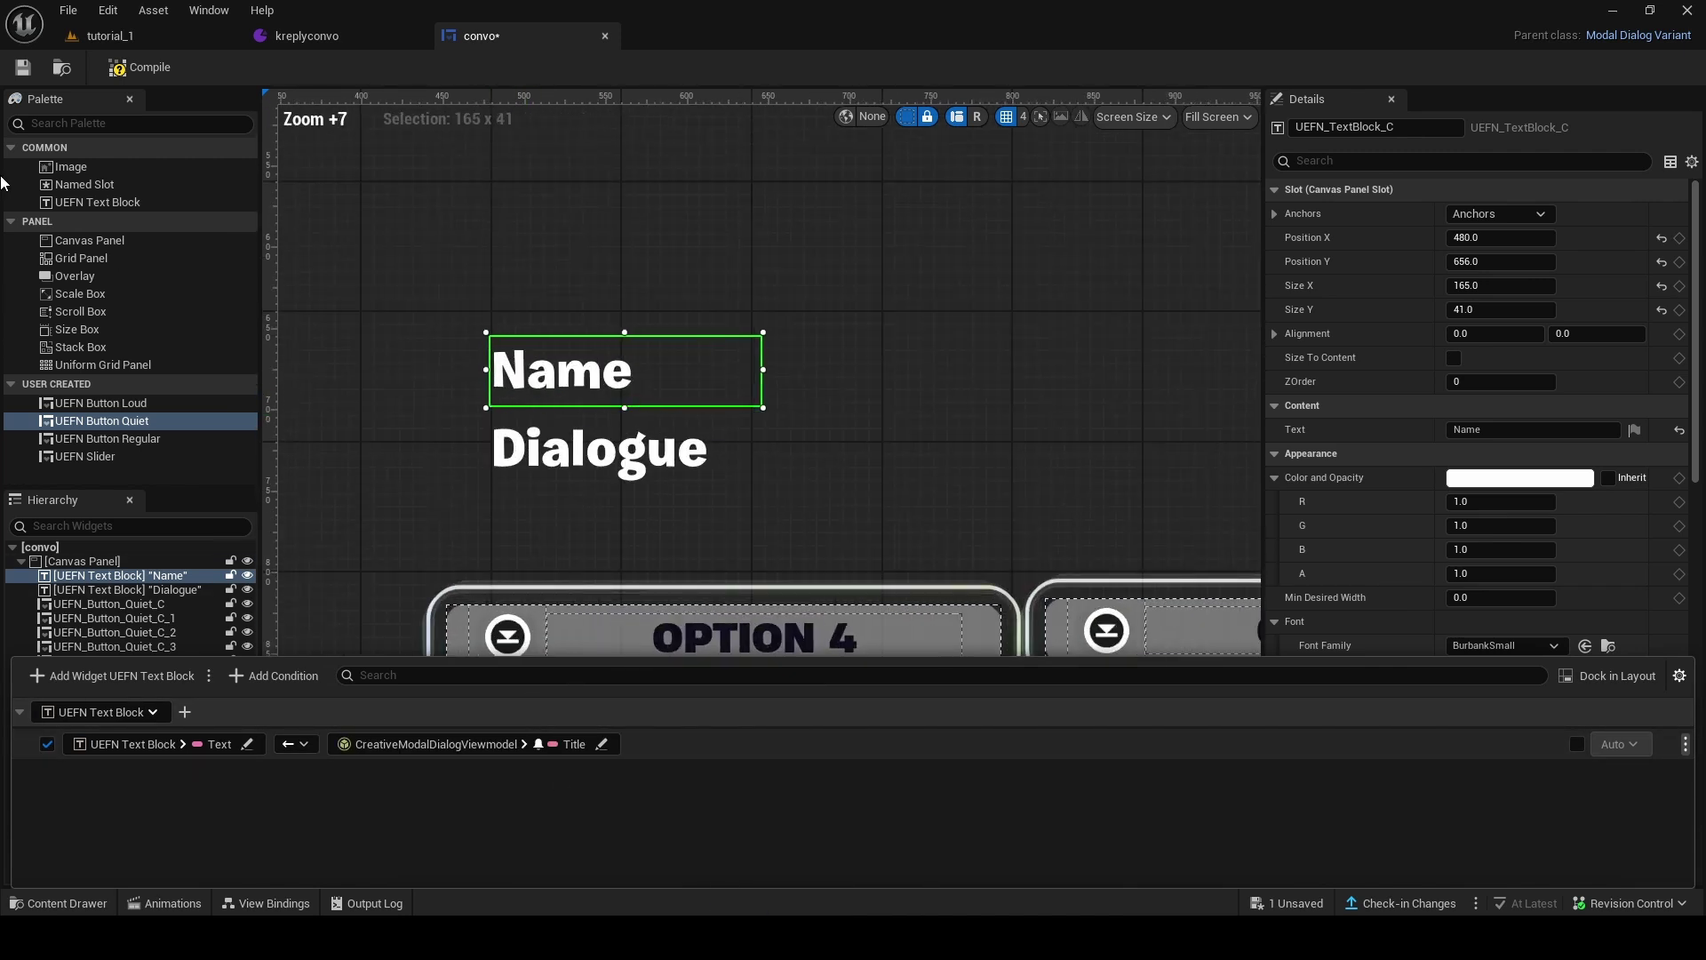
Return to the tutorial_1 level and review the duplicated Conversation Device's speaker name and title options.
click(110, 35)
right_drag(425, 355, 377, 329)
key(w)
scroll(1432, 467, up, 10)
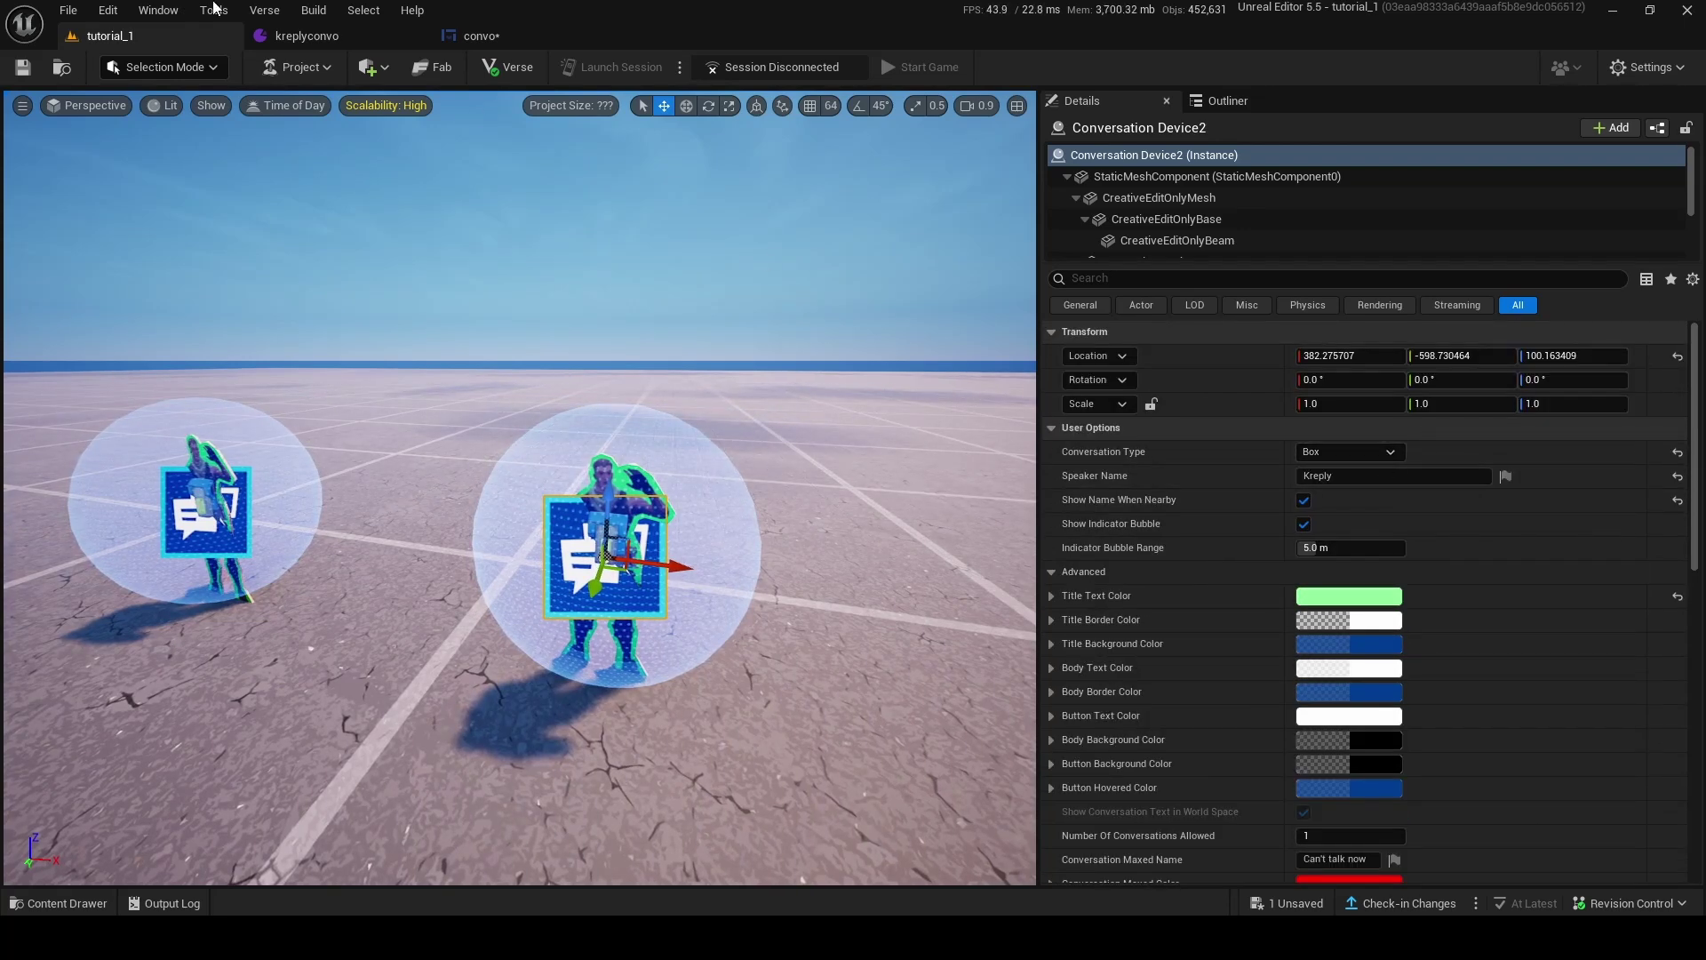
Bind the Dialogue text block's Text to the Body of CreativeModalDialogViewmodel in the convo widget, and return to the tutorial_1 level.
click(468, 36)
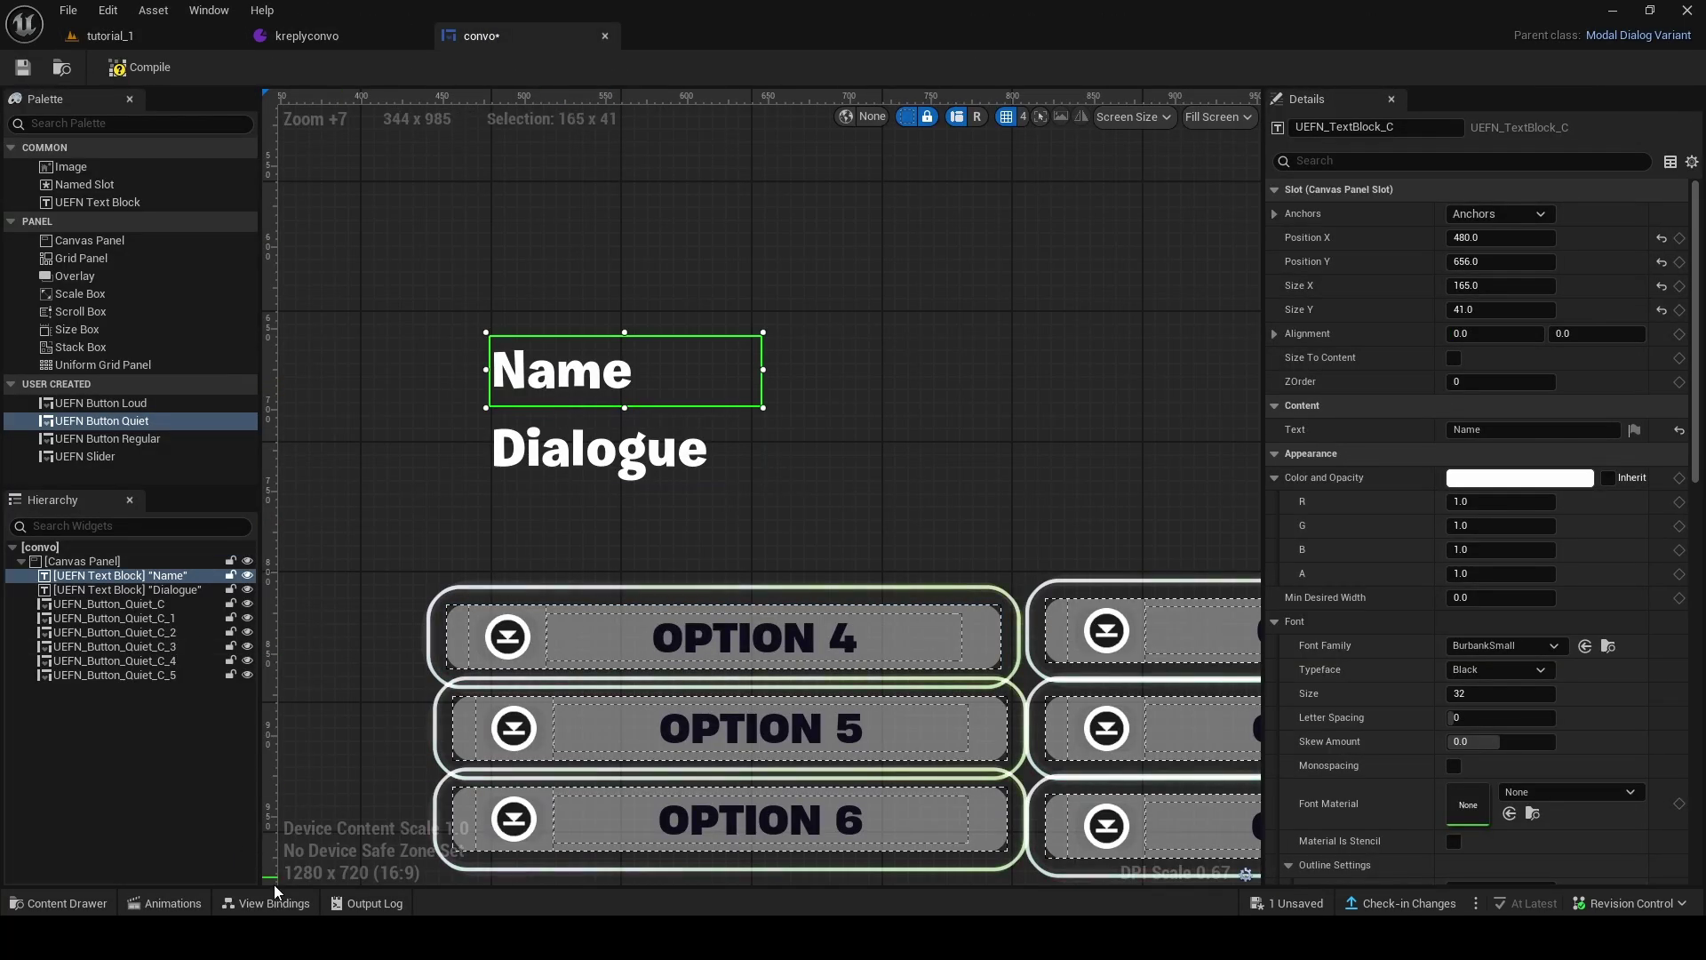
key(Down)
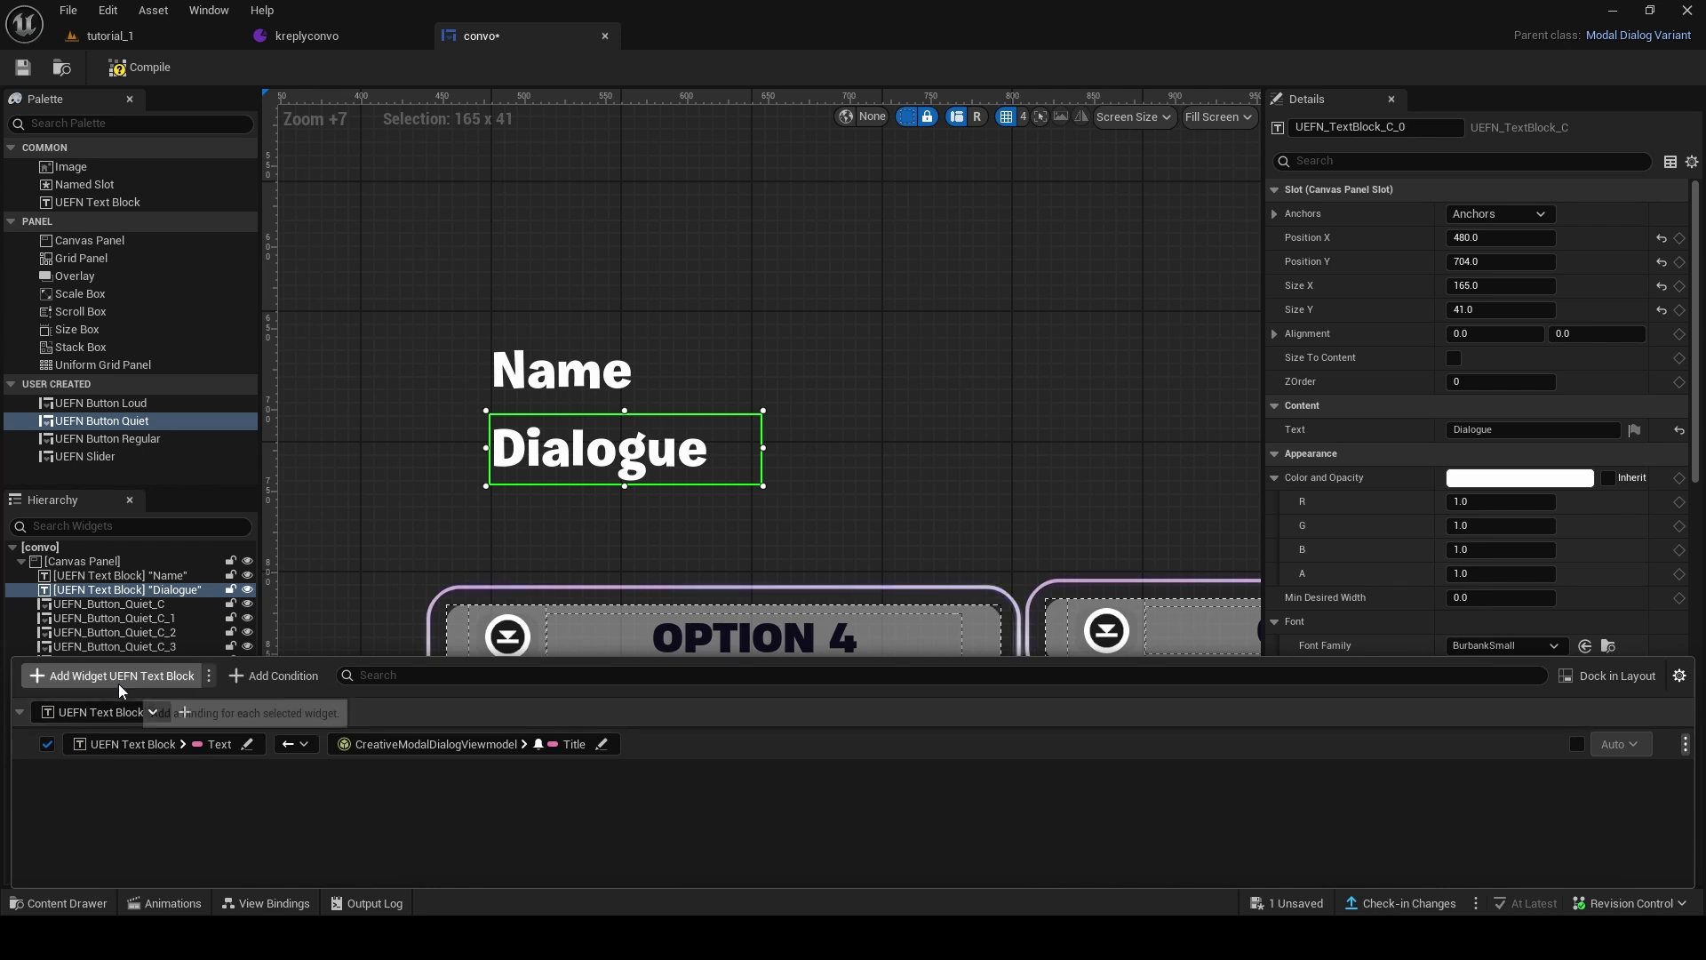
click(121, 675)
click(219, 807)
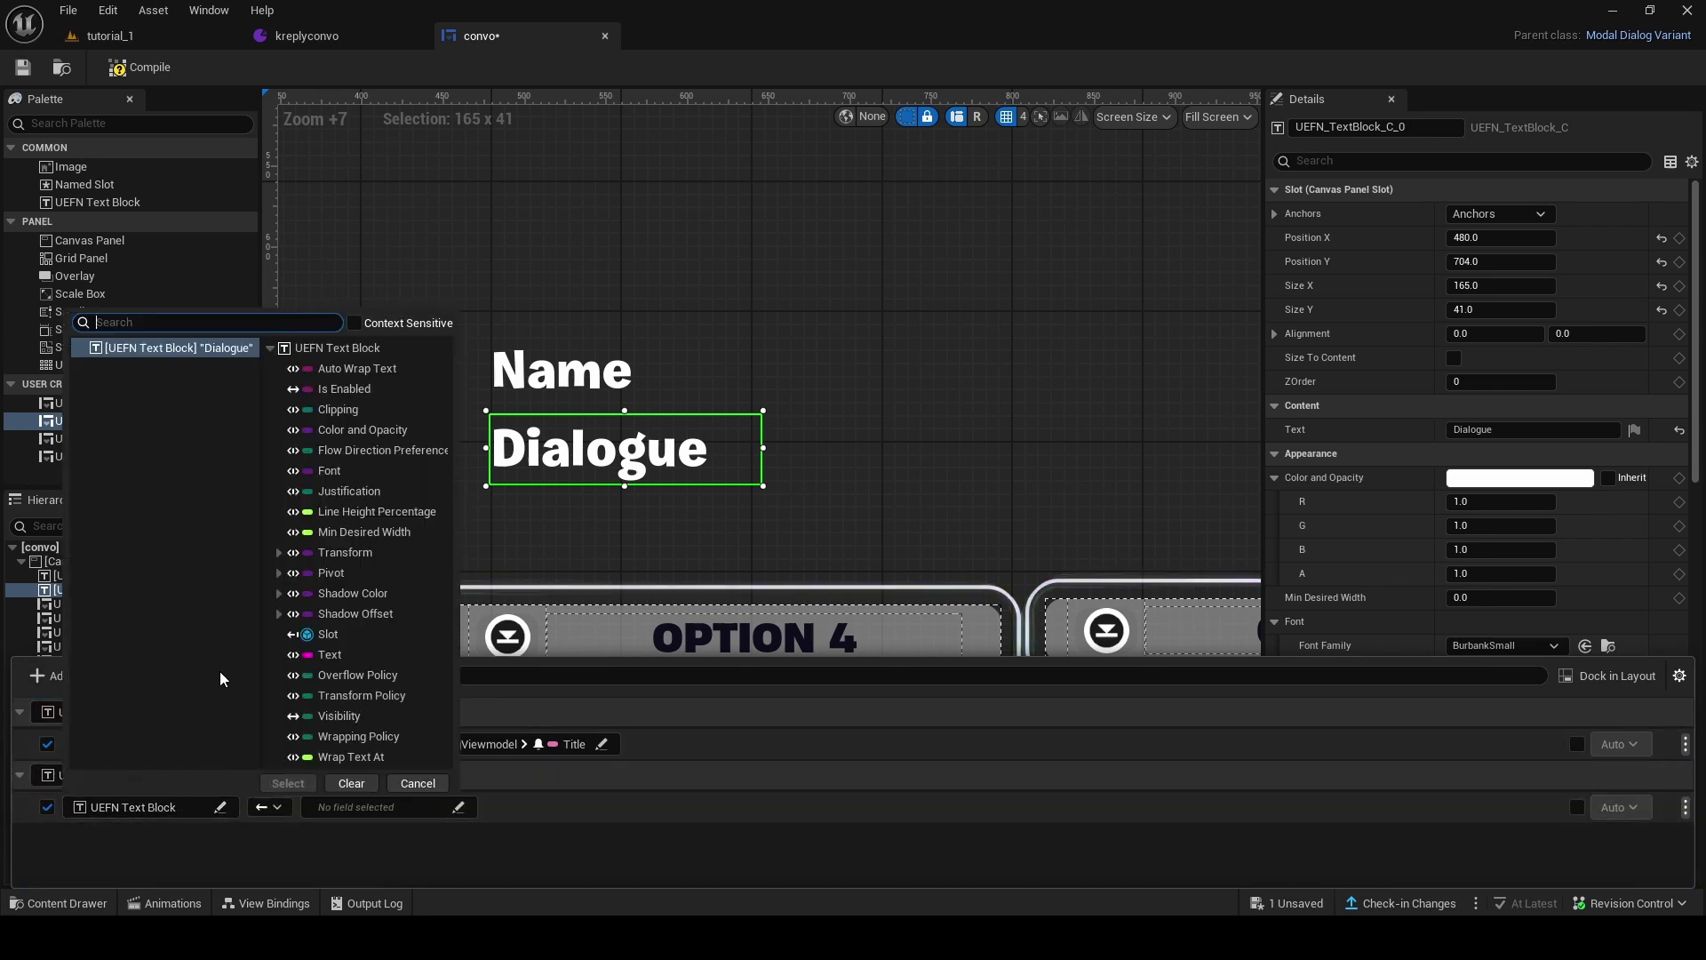
click(315, 655)
click(287, 783)
click(388, 659)
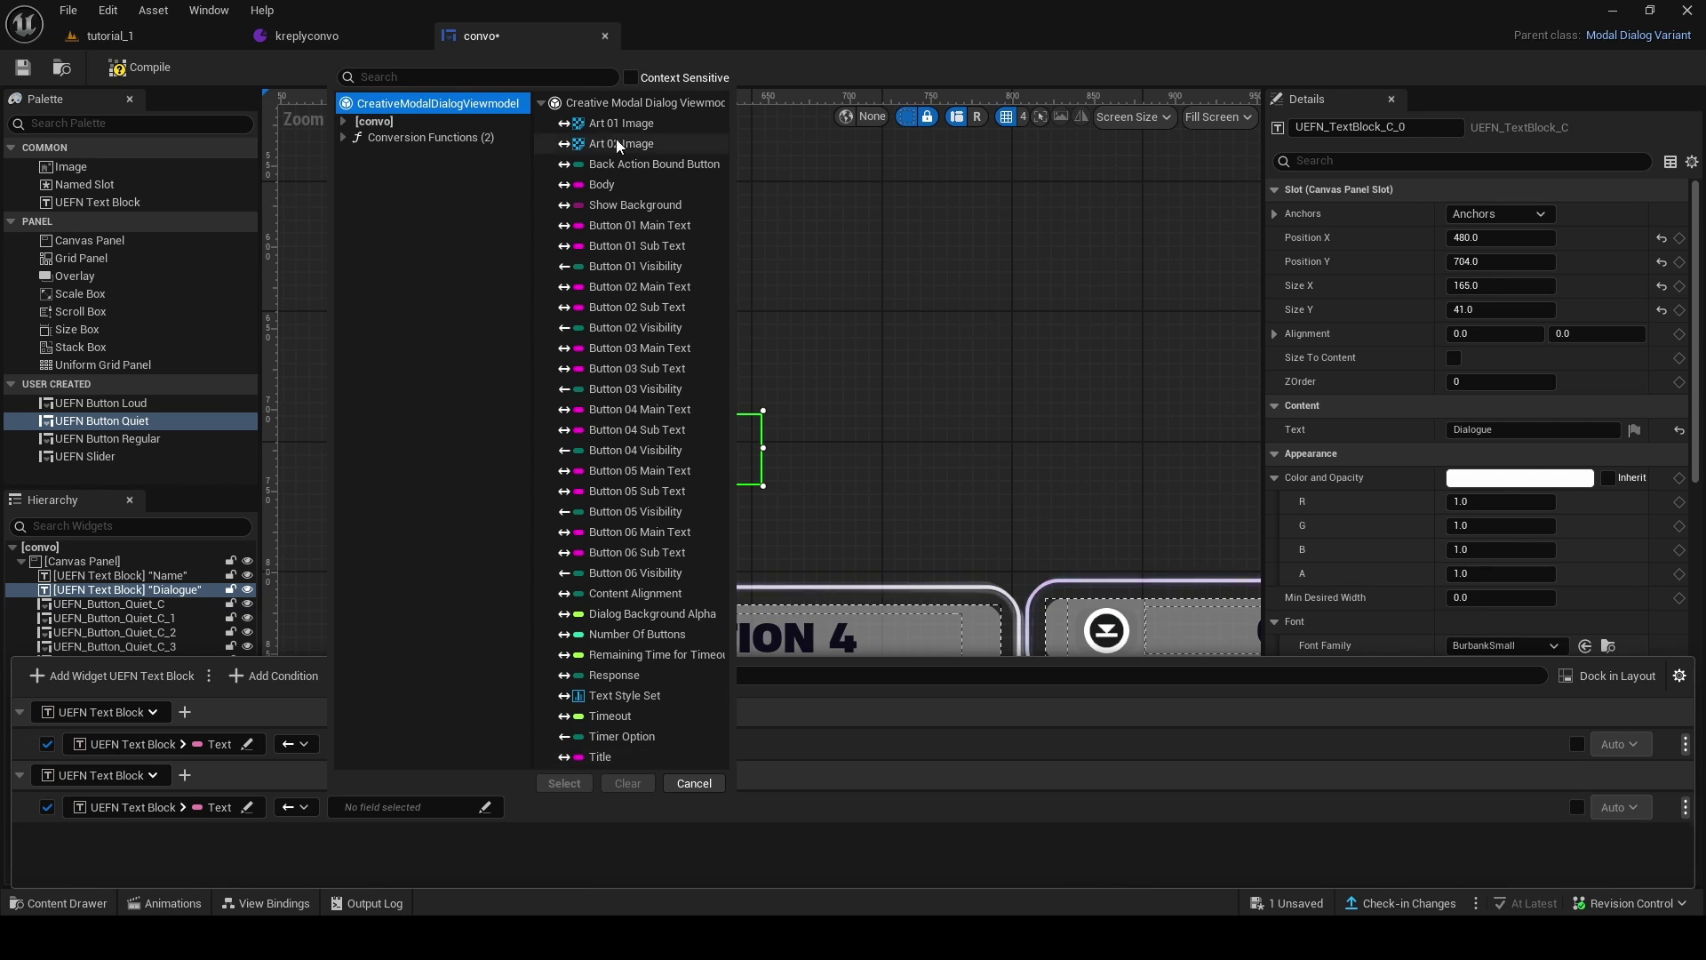
click(602, 184)
click(564, 783)
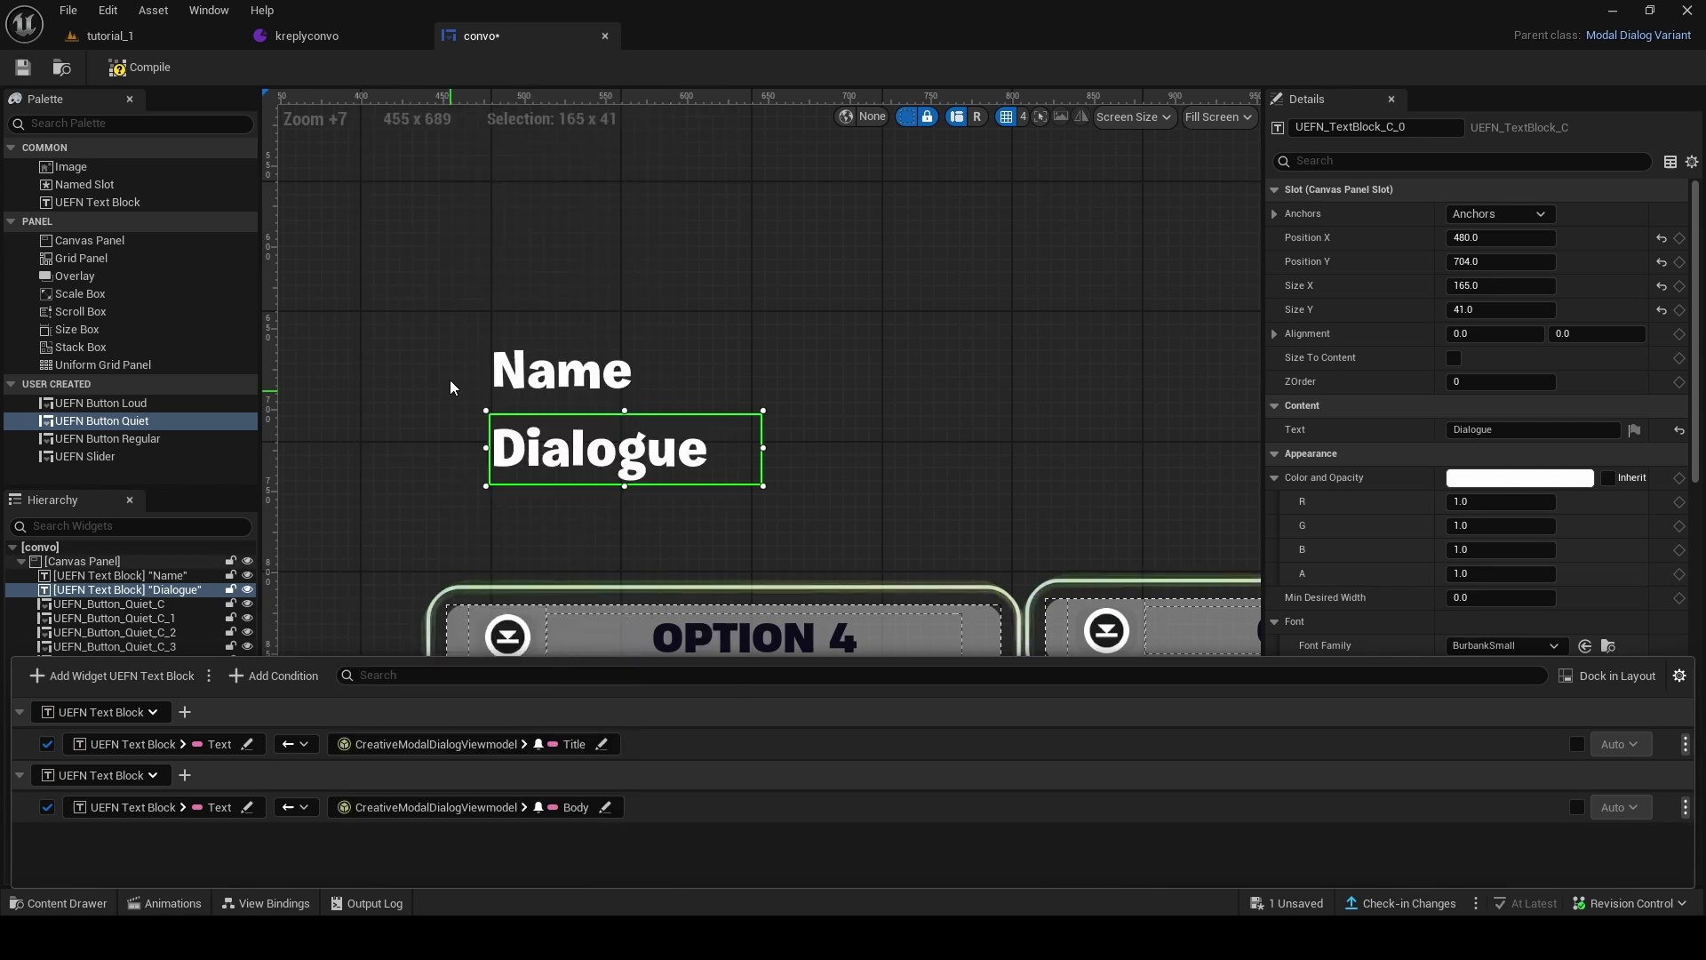
click(169, 47)
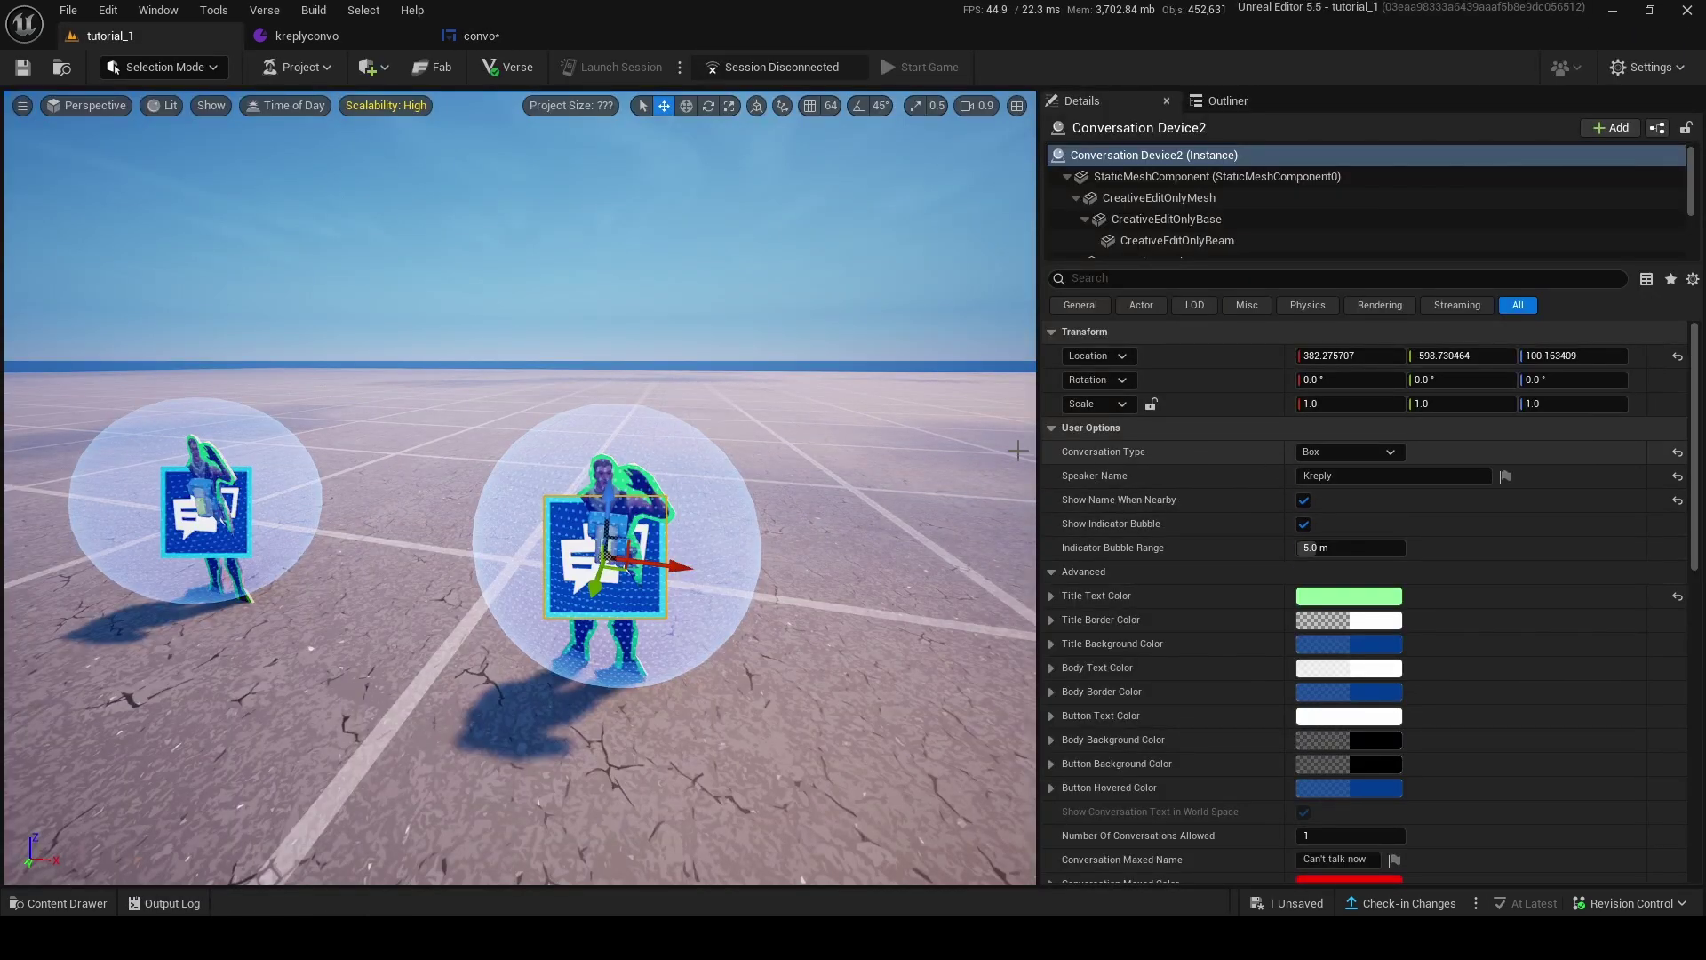
Switch to the convo widget and enlarge the Dialogue text block to about 626 by 82.
click(479, 36)
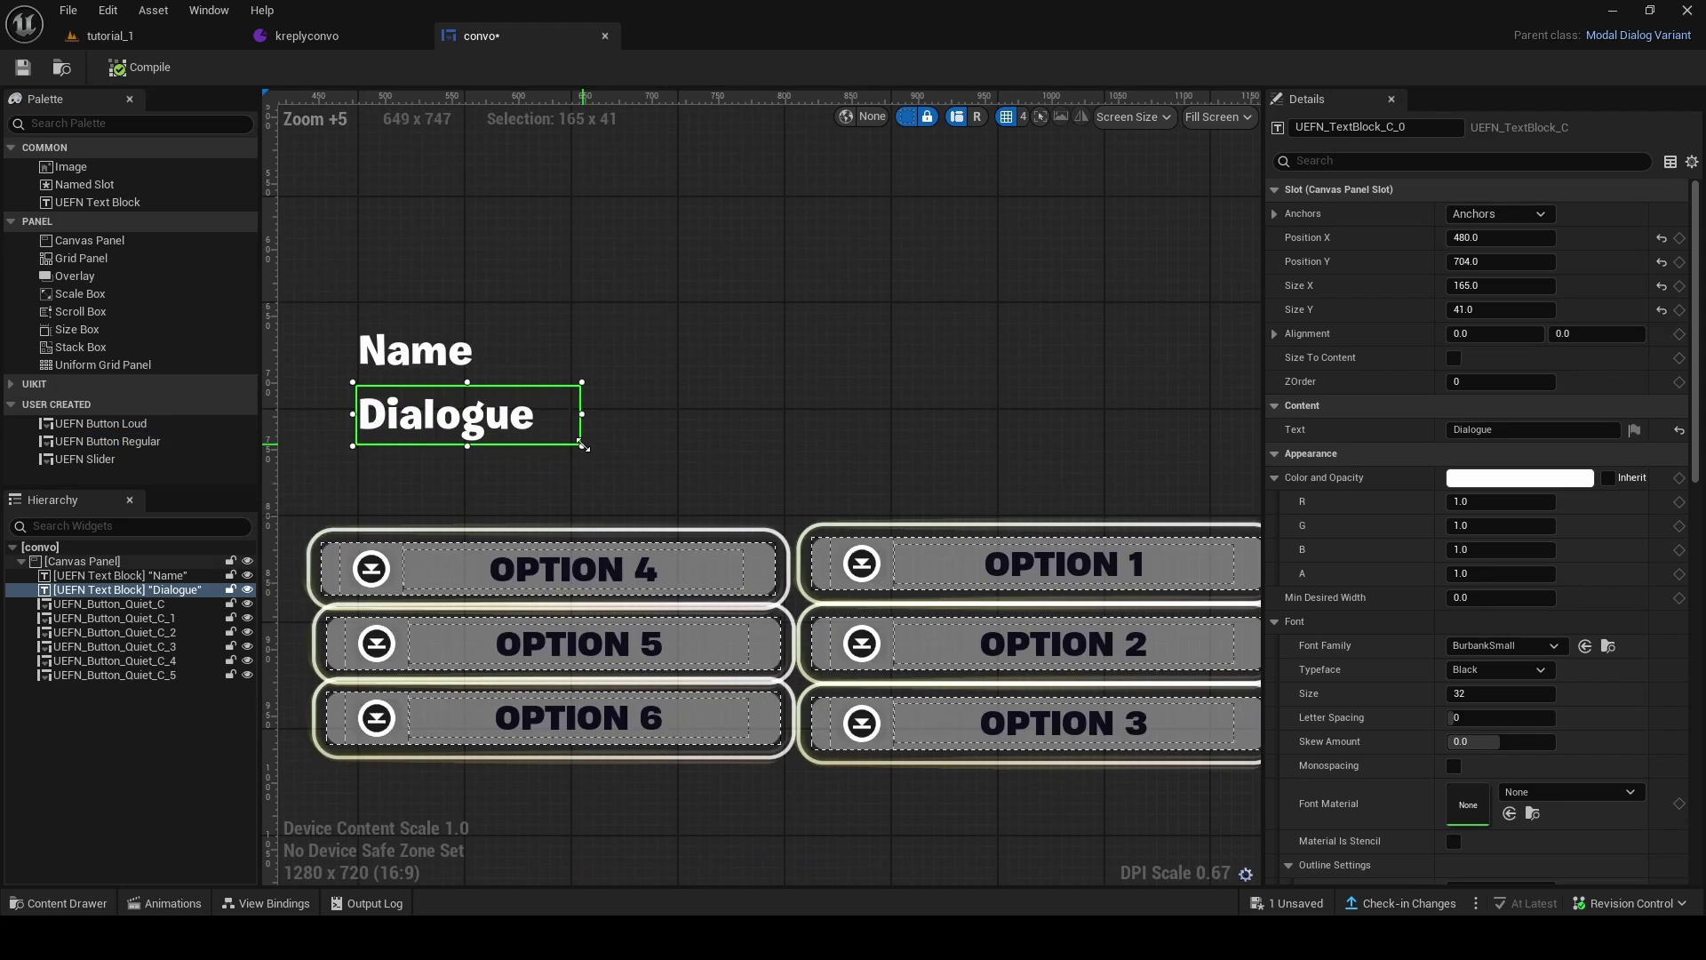
drag(582, 445, 1180, 493)
scroll(972, 483, down, 2)
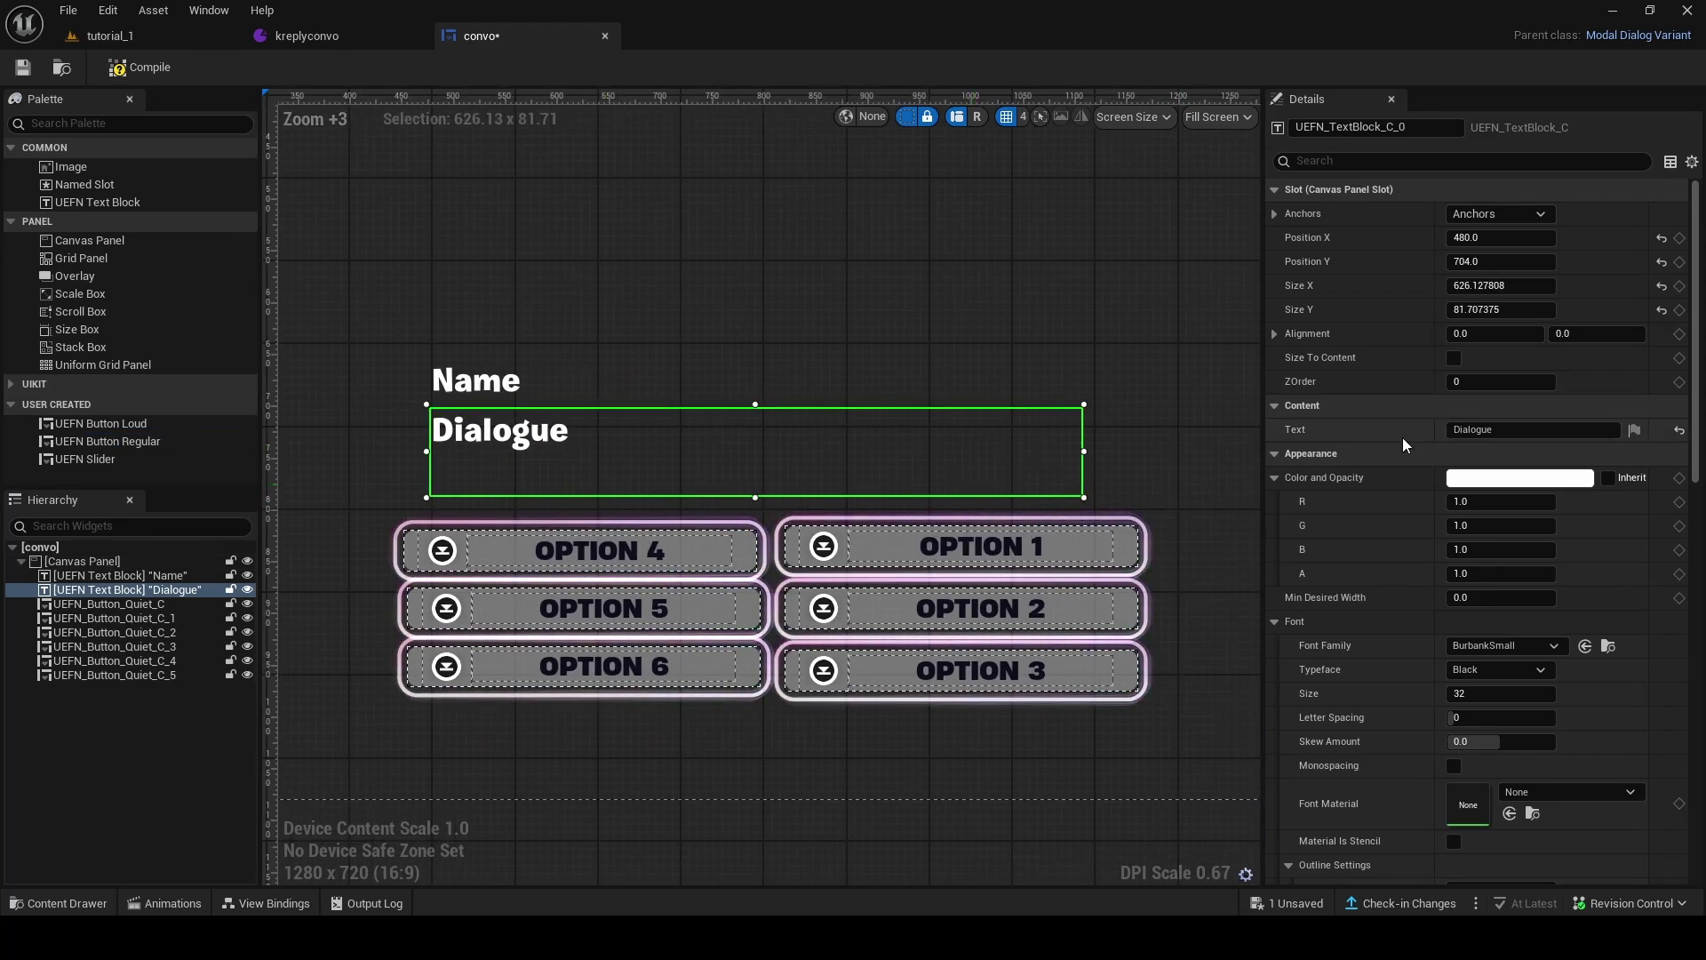
Replace the Dialogue text block's content with a long string of random sample words to test how it fits.
click(1475, 430)
text(WJODAWJO)
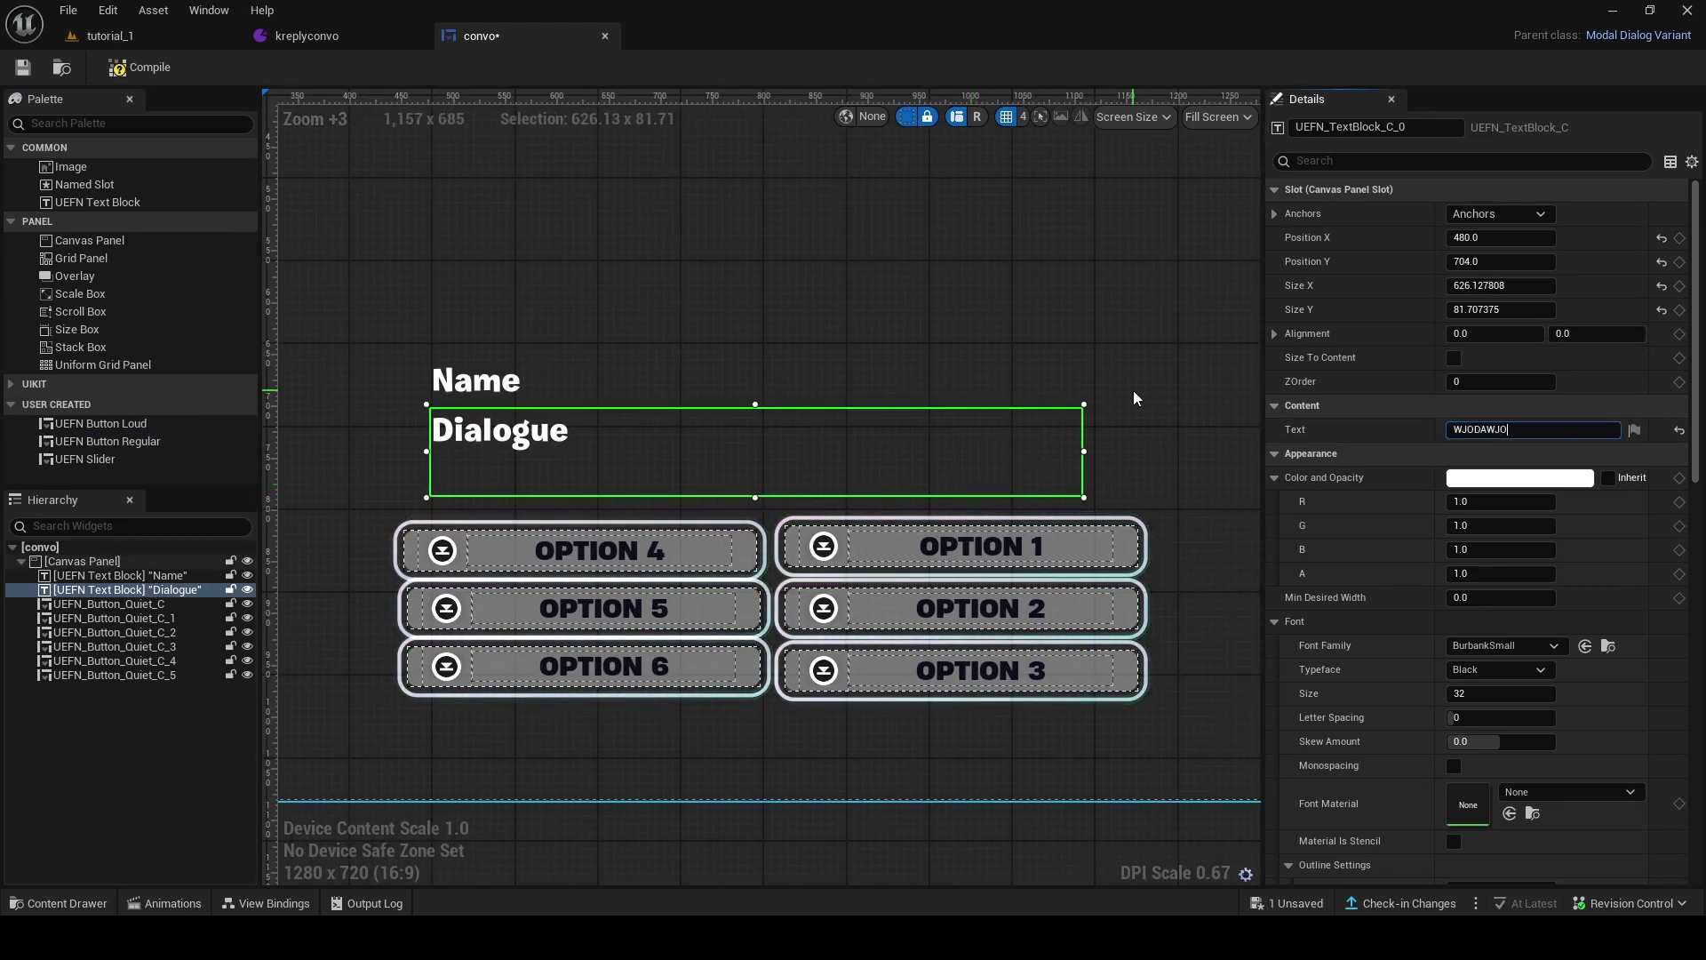
text(AJFOFIAWJWIWAJAWF AWFA FWA FFA FAWF)
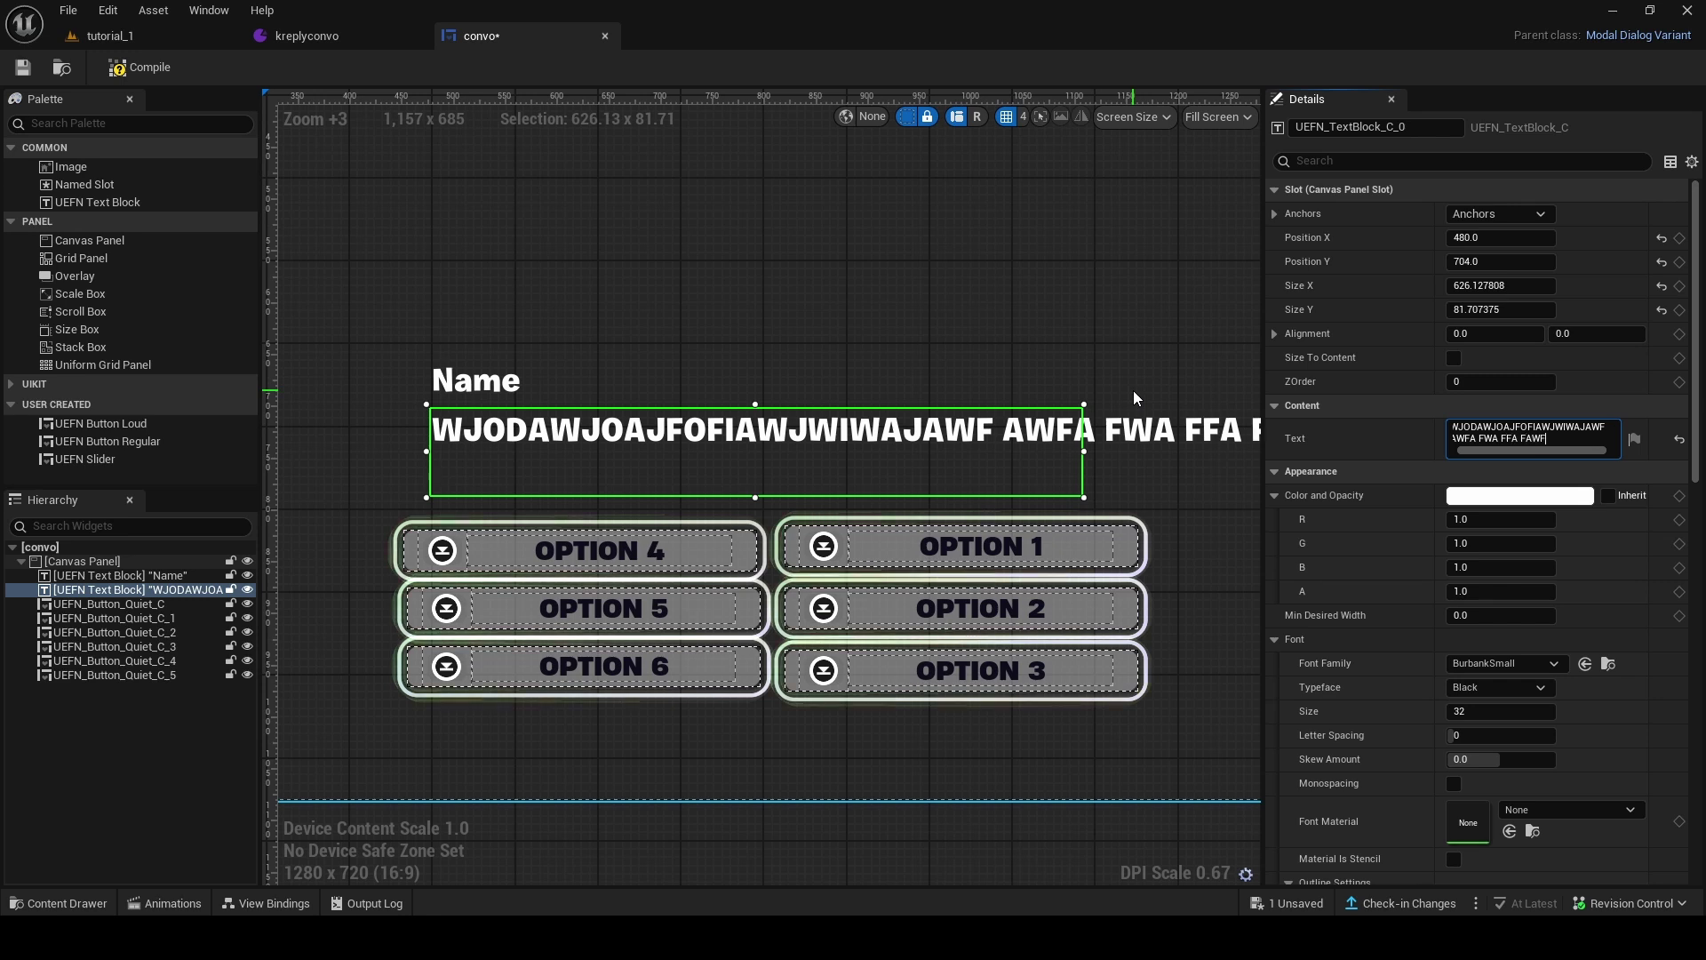
text(A WFAW WF AAF)
Enable Auto Wrap Text for the dialogue text block.
scroll(1133, 391, down, 1)
scroll(1537, 505, down, 2)
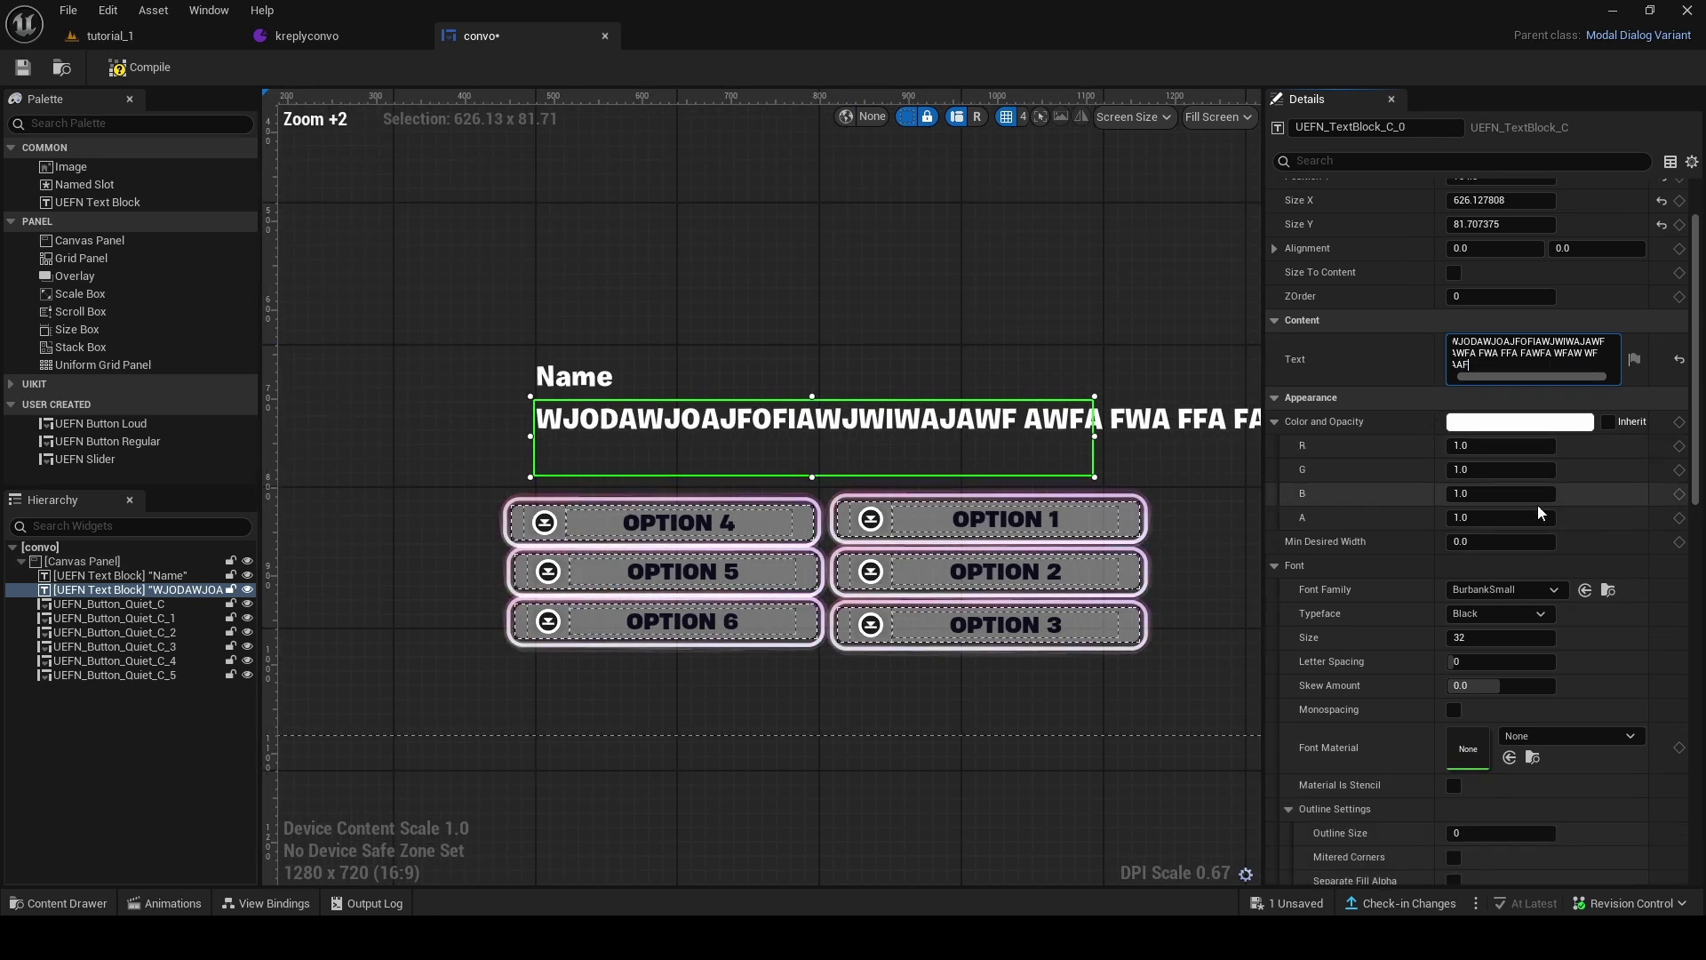
scroll(1537, 505, down, 10)
click(1455, 540)
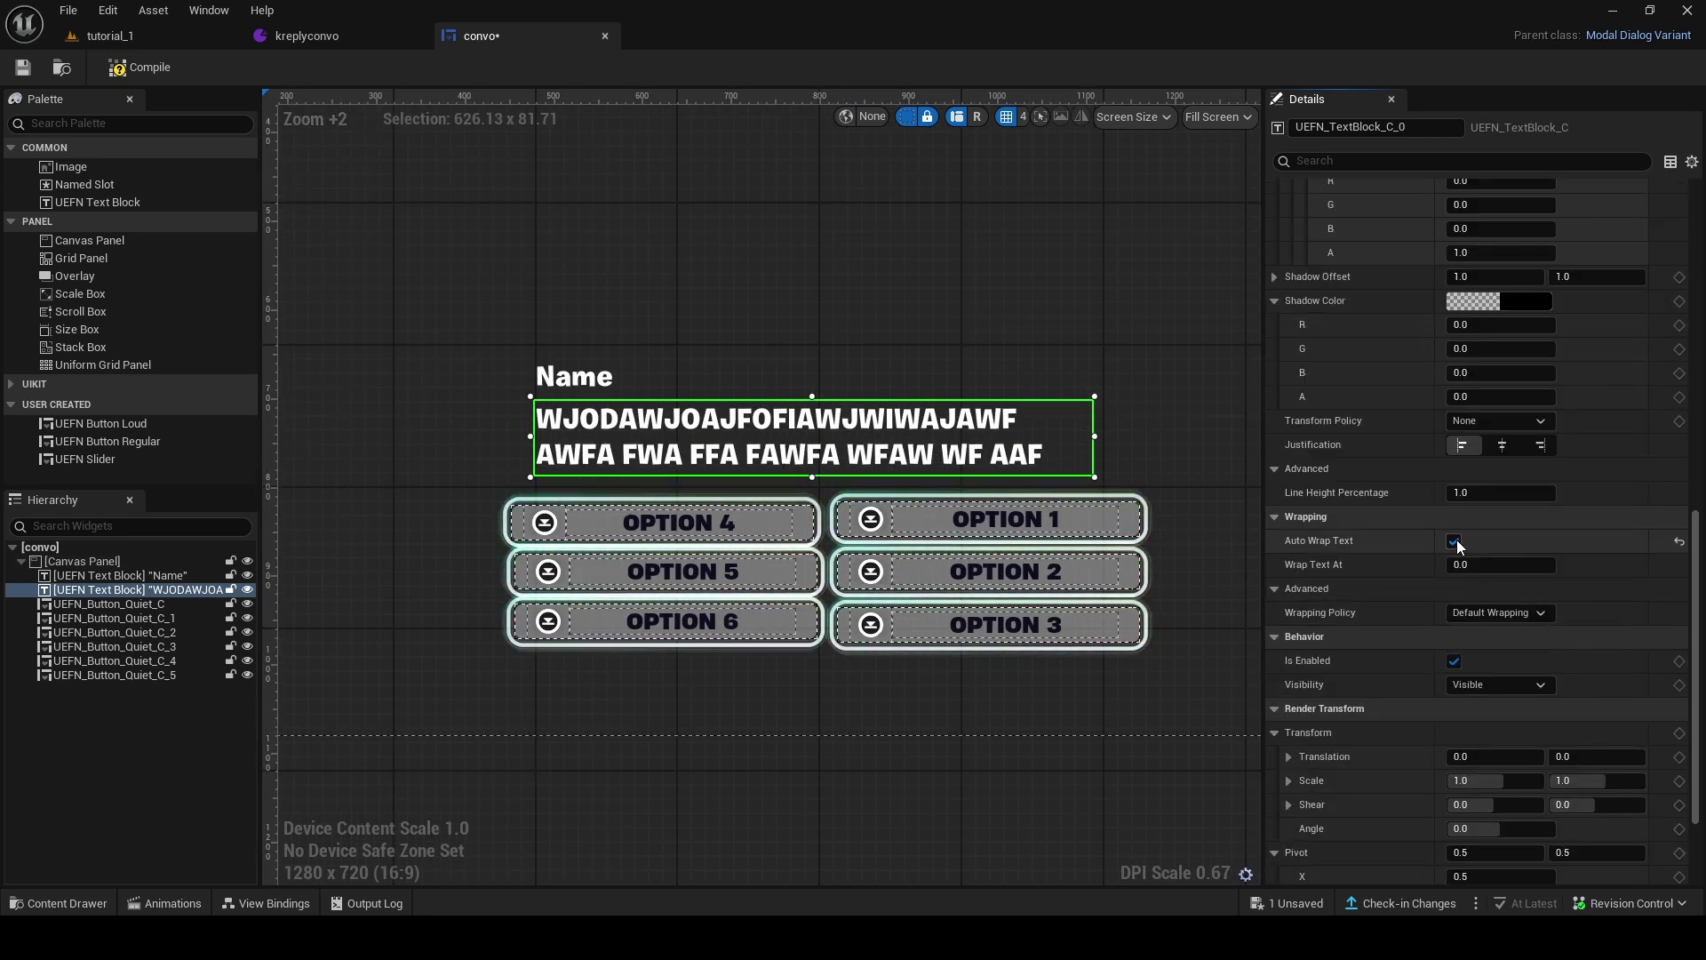
right_drag(938, 438, 1046, 473)
scroll(922, 471, up, 2)
scroll(1464, 496, up, 3)
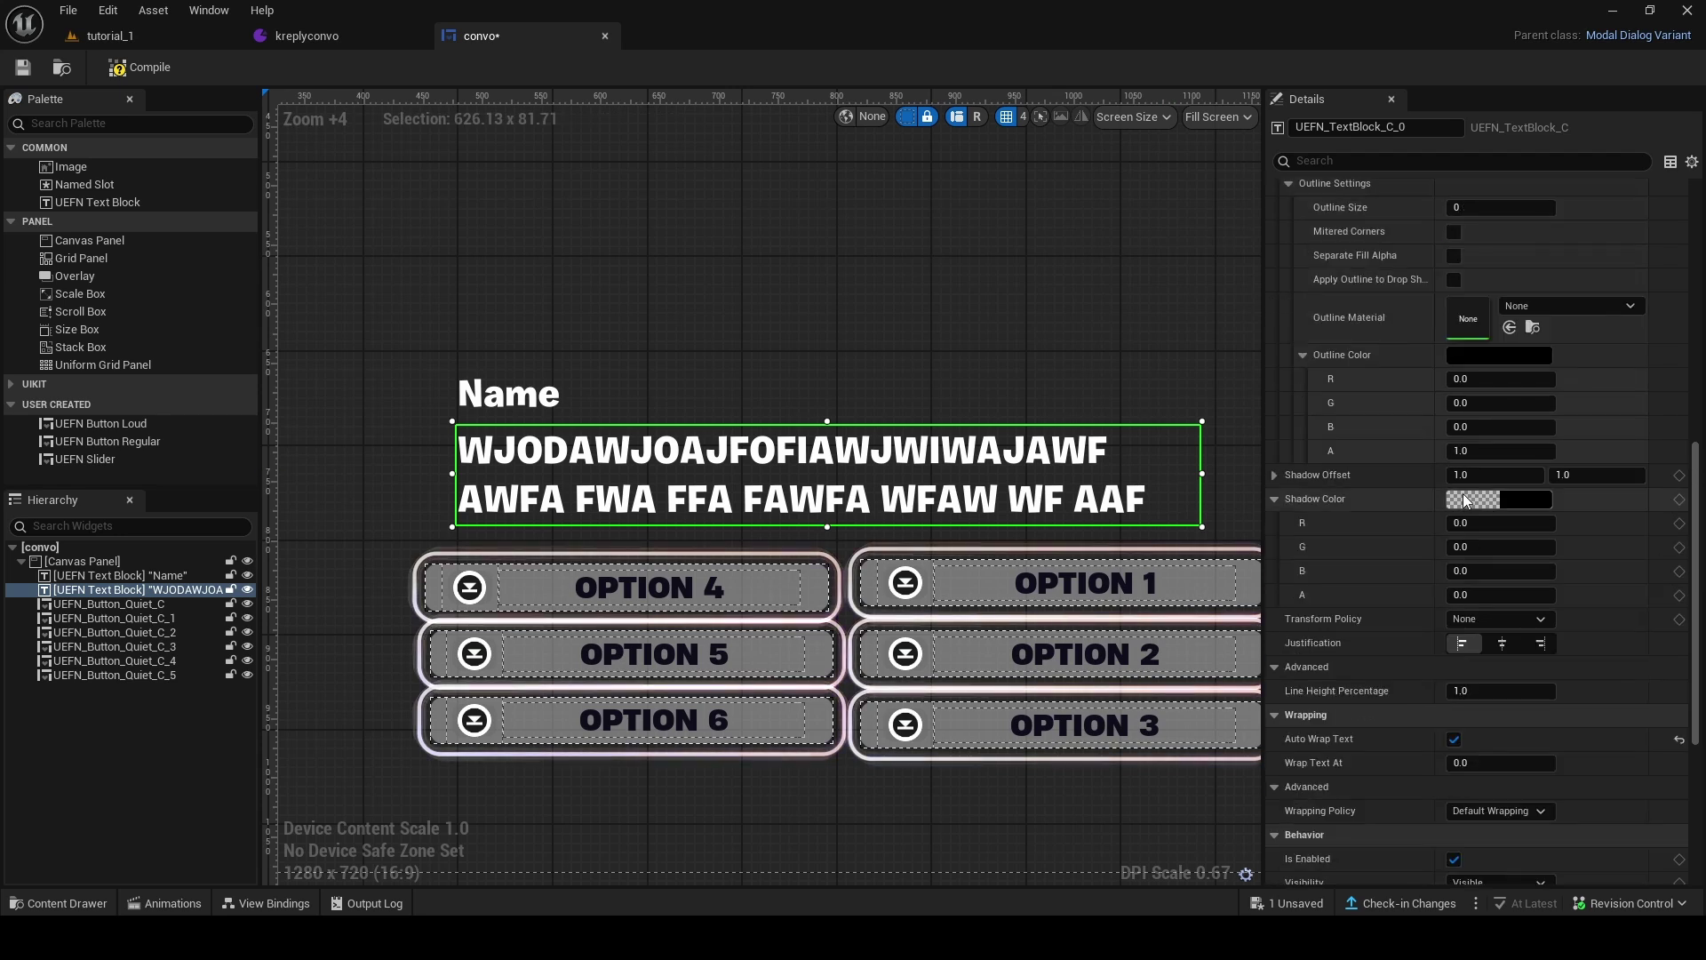
Adjust the dialogue text block's height to about 81 and clear its sample text.
scroll(1475, 479, up, 5)
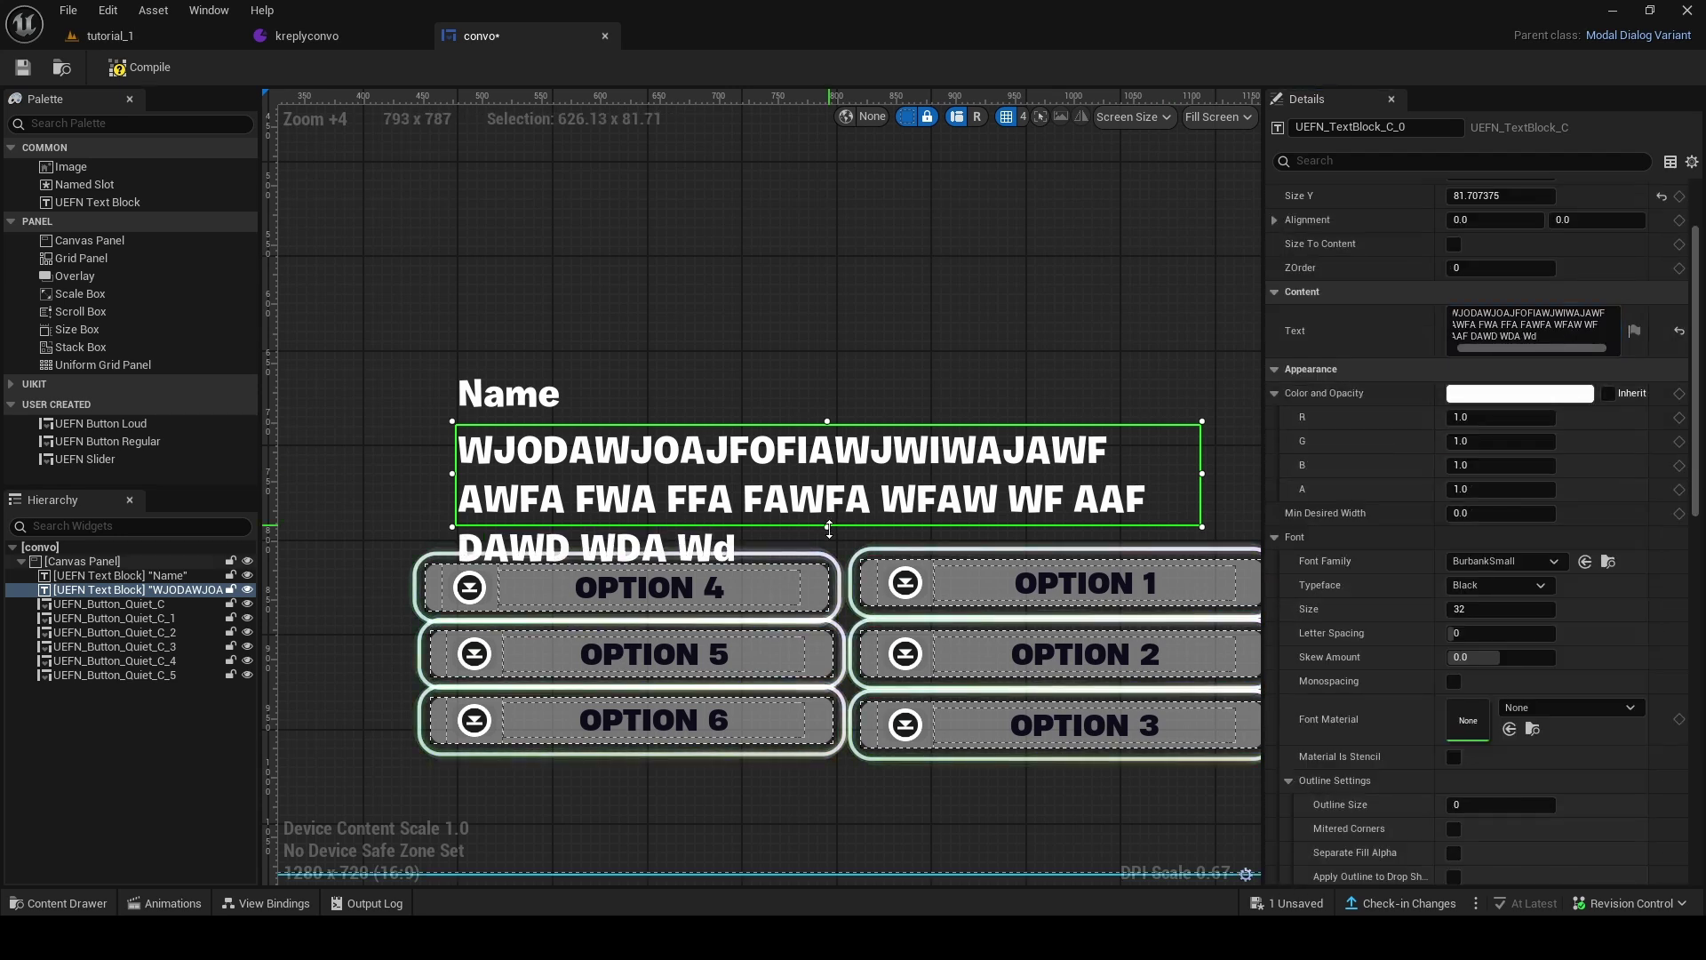
mouse_move(827, 526)
mouse_down()
mouse_move(829, 565)
mouse_move(829, 523)
mouse_up()
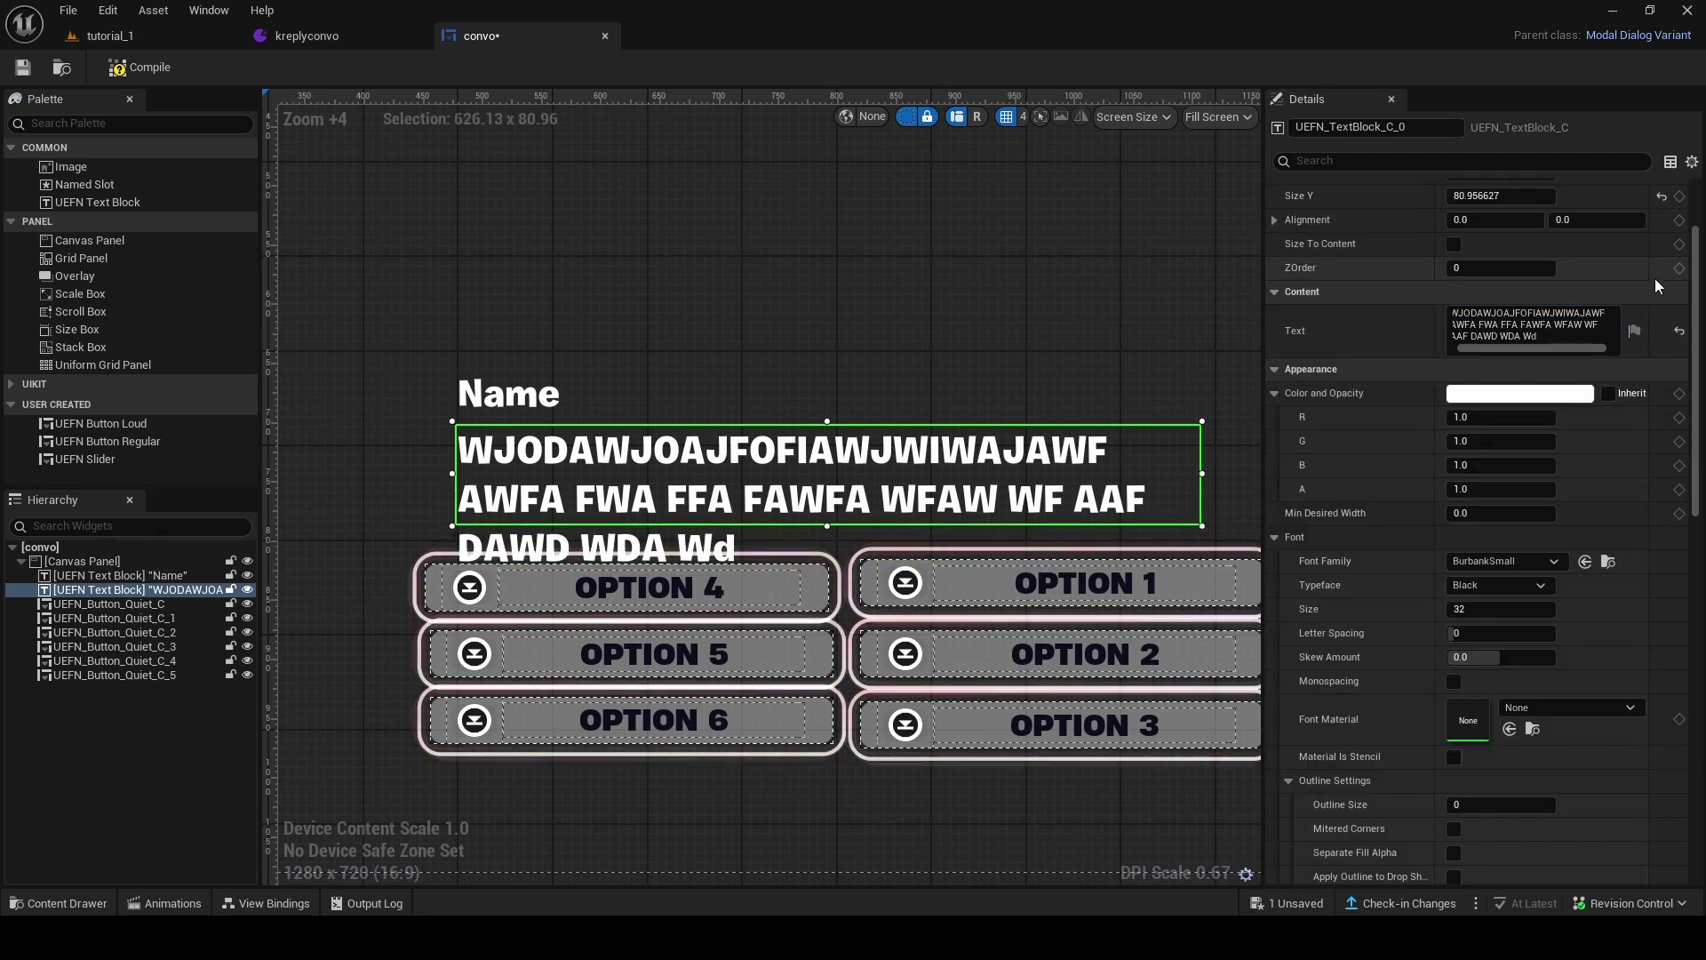
drag(1567, 336, 1309, 294)
key(BackSpace)
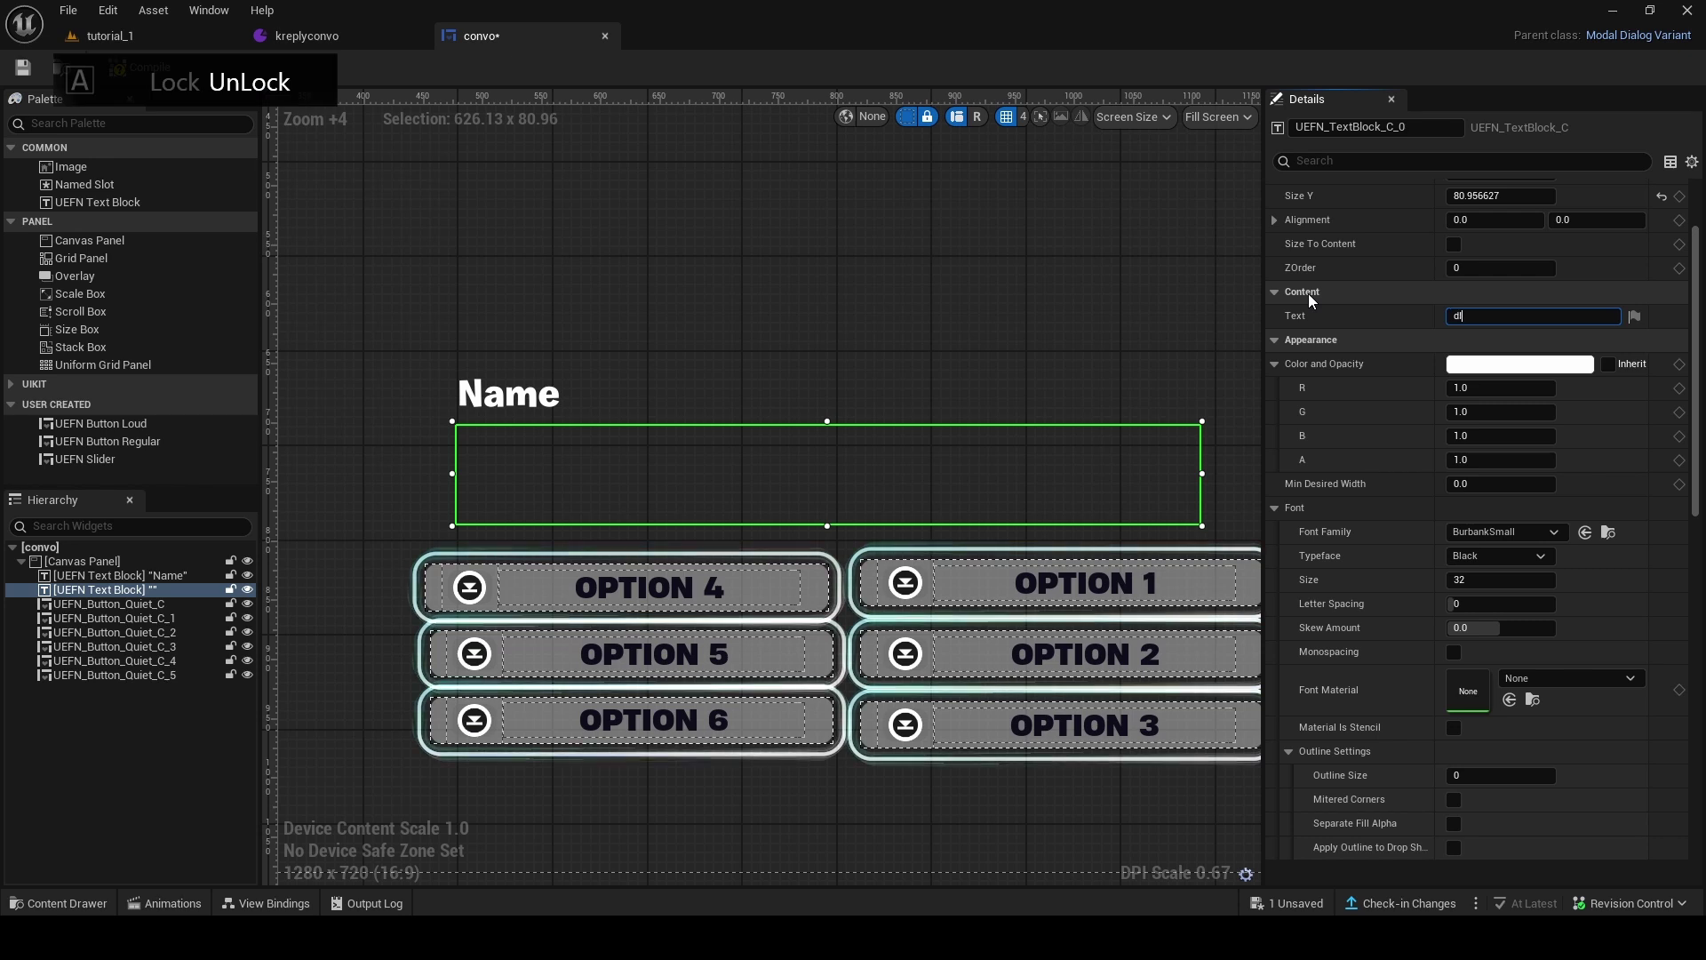